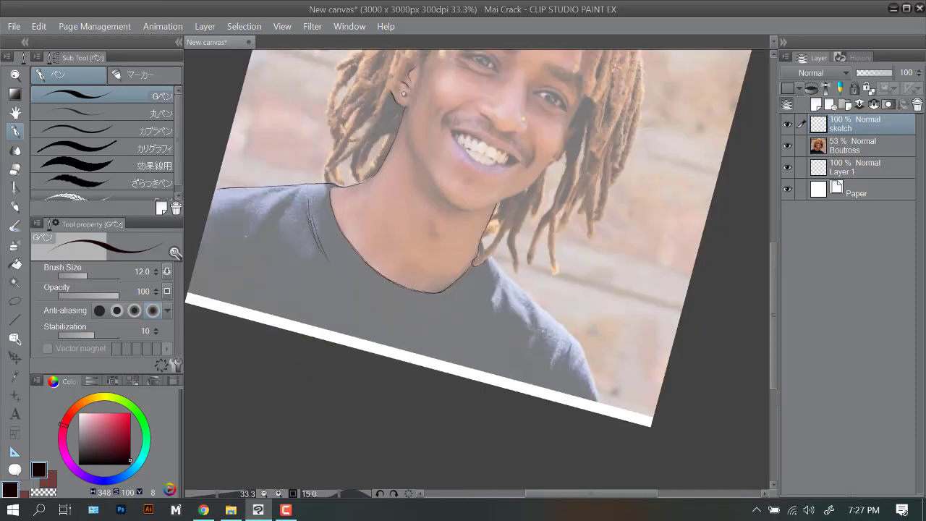
Trace the T-shirt's shoulder and sleeve edge on the right side of the photo, down to the photo's bottom edge.
scroll(385, 320, up, 3)
drag(417, 115, 456, 304)
scroll(456, 304, down, 2)
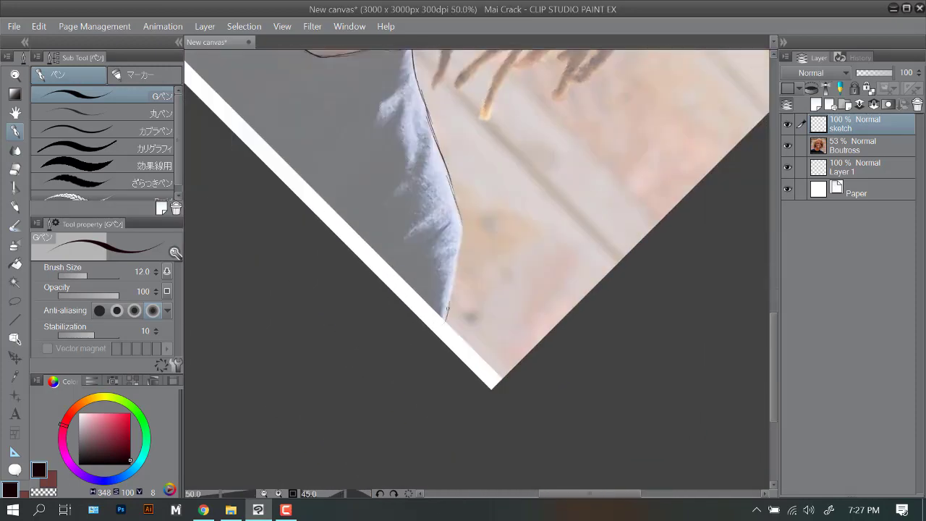
scroll(412, 173, up, 2)
scroll(444, 217, down, 2)
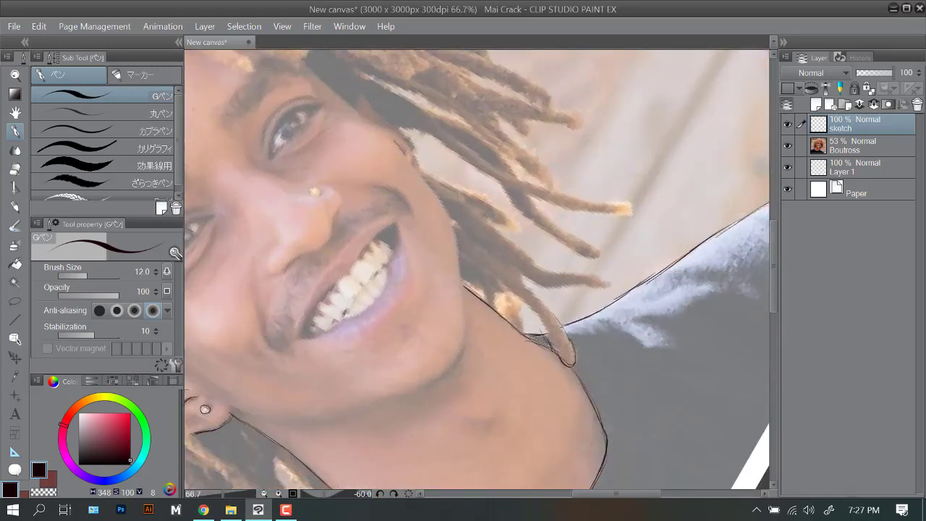
Trace the face's jawline from the cheek around the chin to the earlobe.
scroll(451, 227, up, 2)
mouse_move(380, 372)
mouse_down()
mouse_move(430, 328)
mouse_move(485, 189)
mouse_up()
mouse_move(344, 146)
mouse_down()
mouse_move(346, 269)
mouse_move(354, 286)
mouse_up()
drag(370, 173, 386, 216)
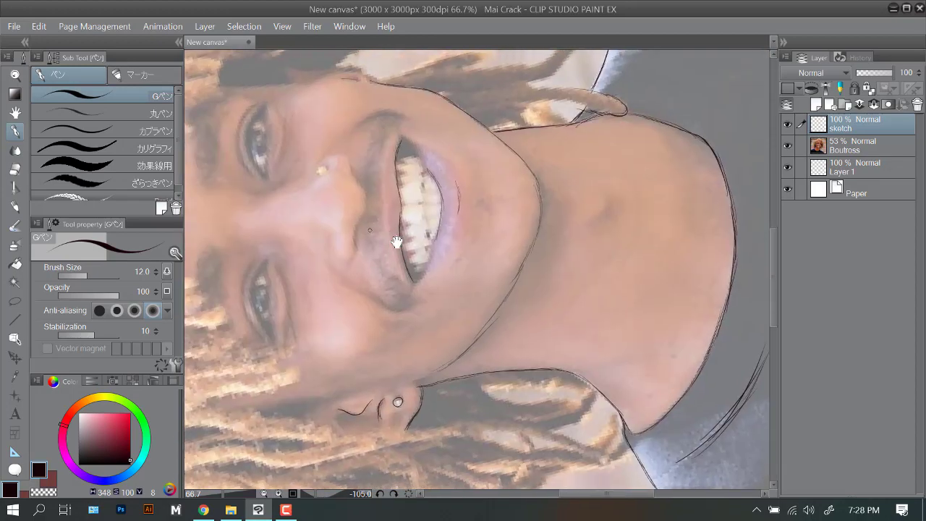
Outline the smiling mouth's opening and the individual teeth, and hatch the dark corners of the mouth.
scroll(386, 216, up, 10)
drag(335, 110, 355, 152)
key(ctrl+z)
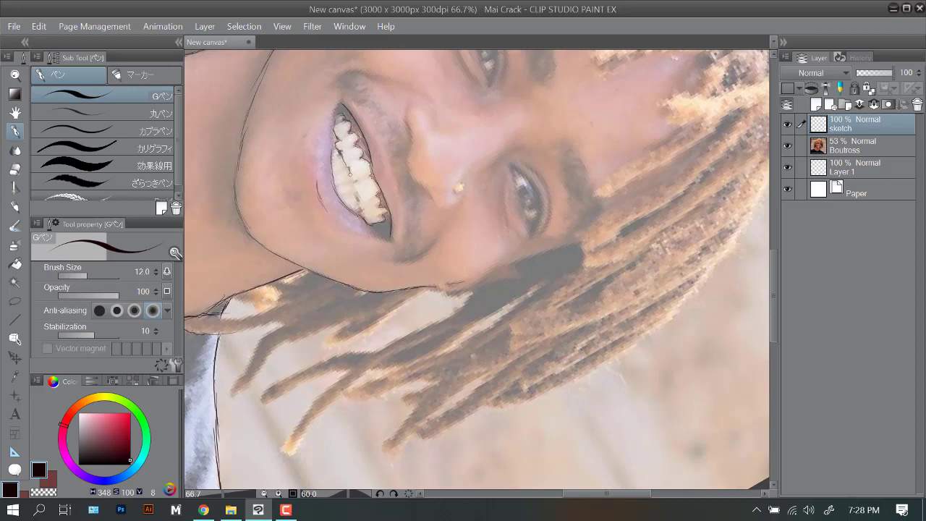
scroll(351, 177, up, 1)
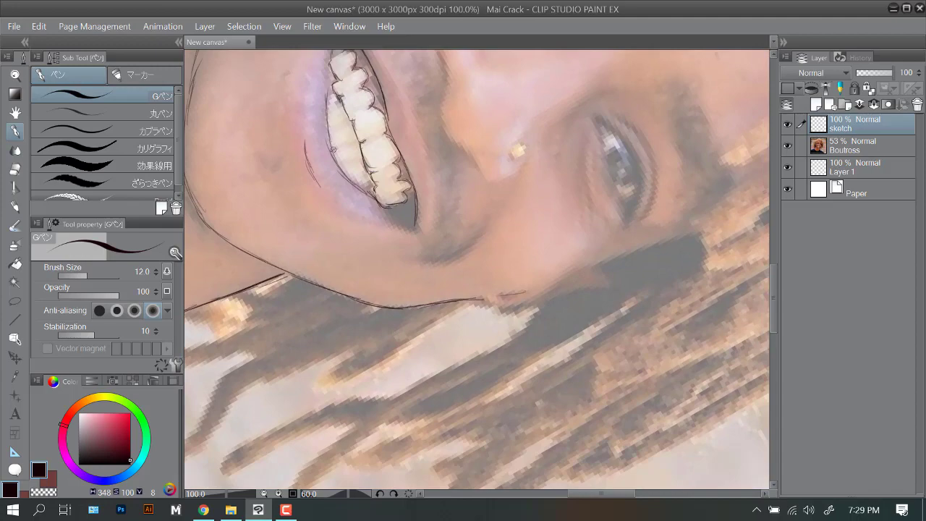
drag(331, 64, 327, 98)
drag(369, 191, 410, 222)
drag(405, 216, 401, 293)
key(asciicircum)
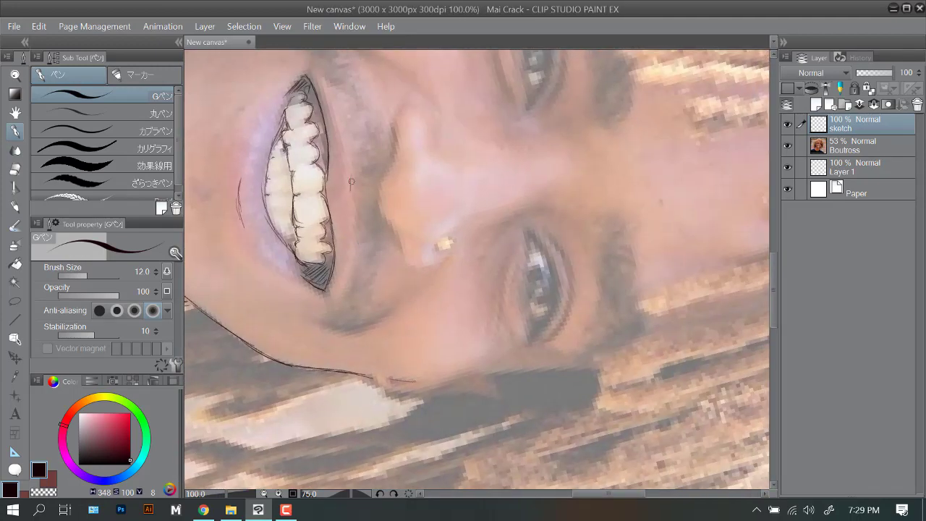
Trace the upper lip's contour, the base and nostrils of the nose, and the round nose stud.
drag(351, 179, 353, 208)
mouse_move(397, 130)
mouse_down()
mouse_move(381, 204)
mouse_move(406, 265)
mouse_up()
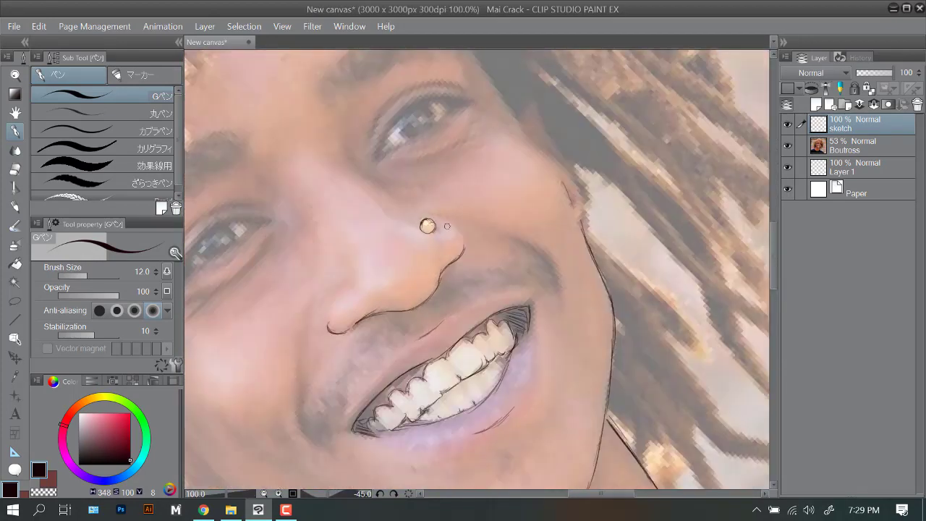
drag(454, 229, 552, 81)
Draw the moustache with short hair strokes across the whole upper lip.
drag(409, 255, 418, 288)
mouse_move(422, 252)
mouse_down()
mouse_move(432, 261)
mouse_move(410, 292)
mouse_move(427, 276)
mouse_up()
drag(443, 223, 427, 263)
drag(423, 247, 415, 282)
mouse_move(410, 221)
mouse_down()
mouse_move(400, 237)
mouse_move(408, 252)
mouse_up()
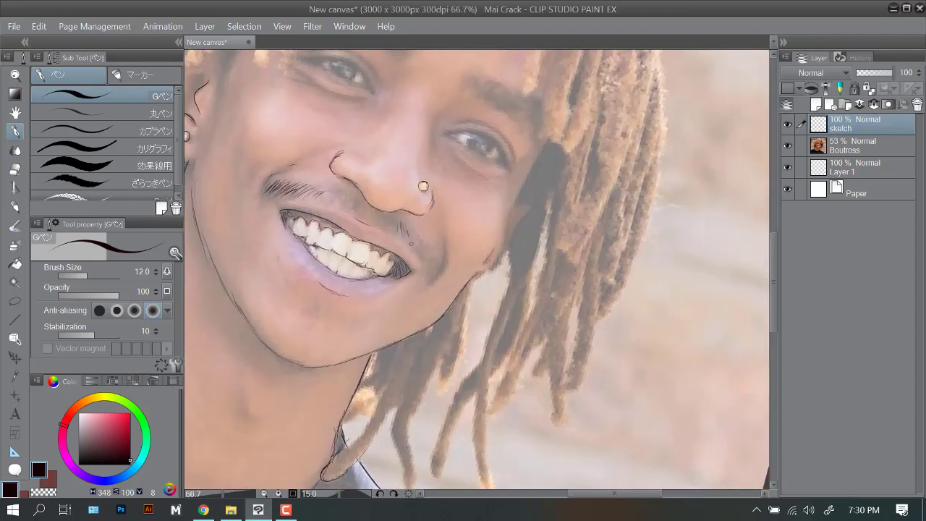
drag(432, 240, 415, 269)
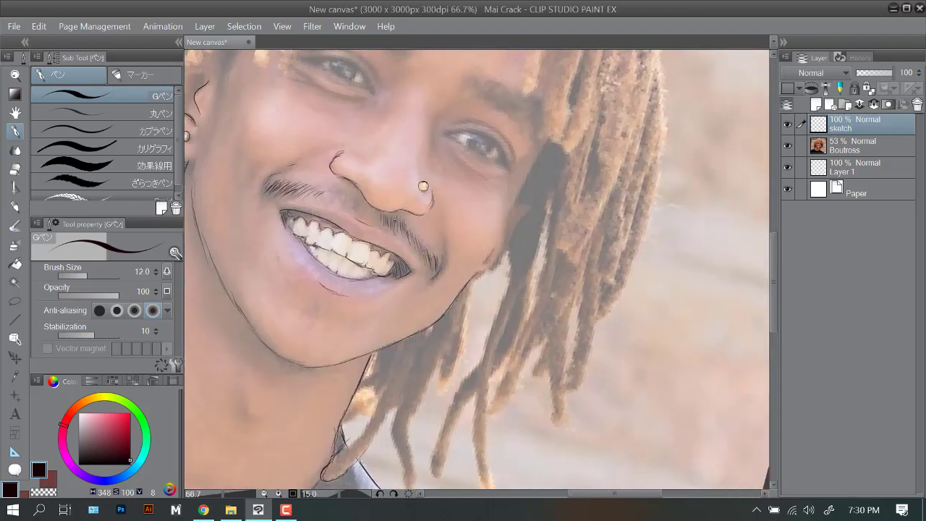
drag(402, 164, 389, 197)
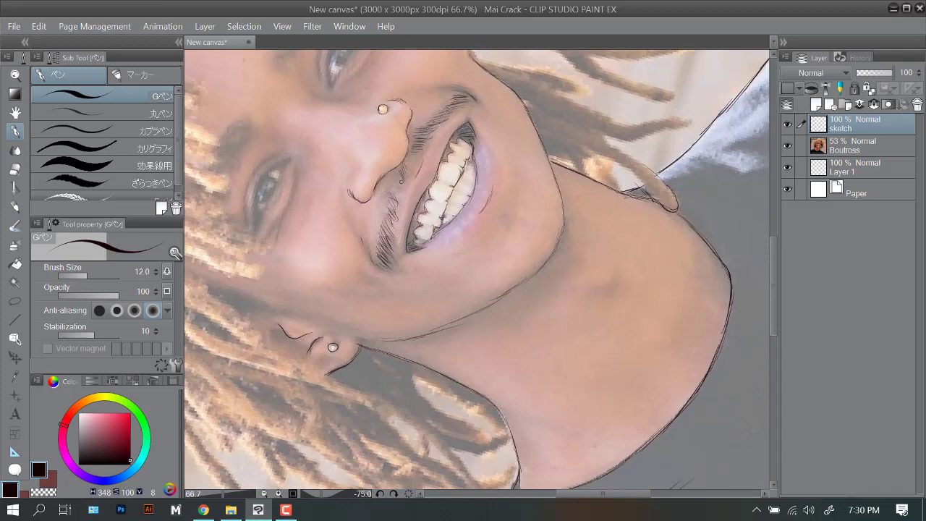
drag(393, 195, 381, 216)
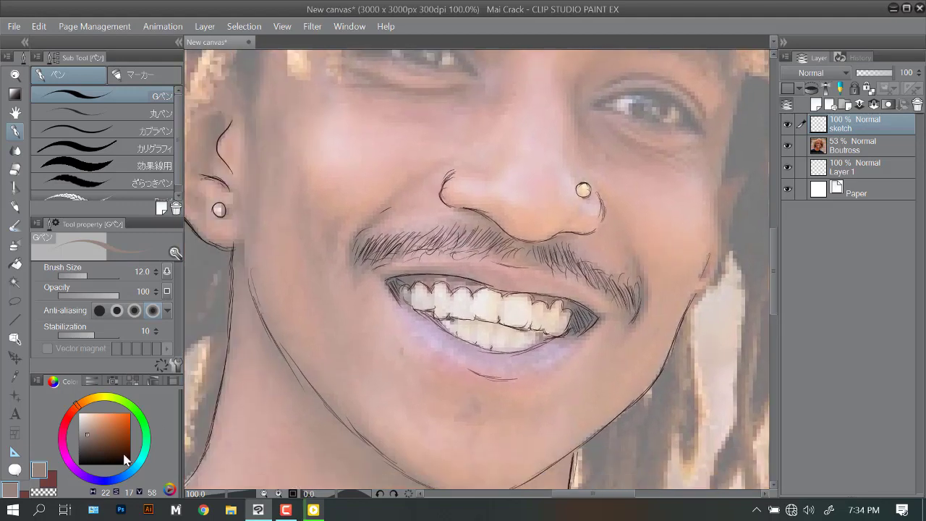
Set the drawing colour to near-black and trace the back edge of the ear and the hairline above it.
click(126, 460)
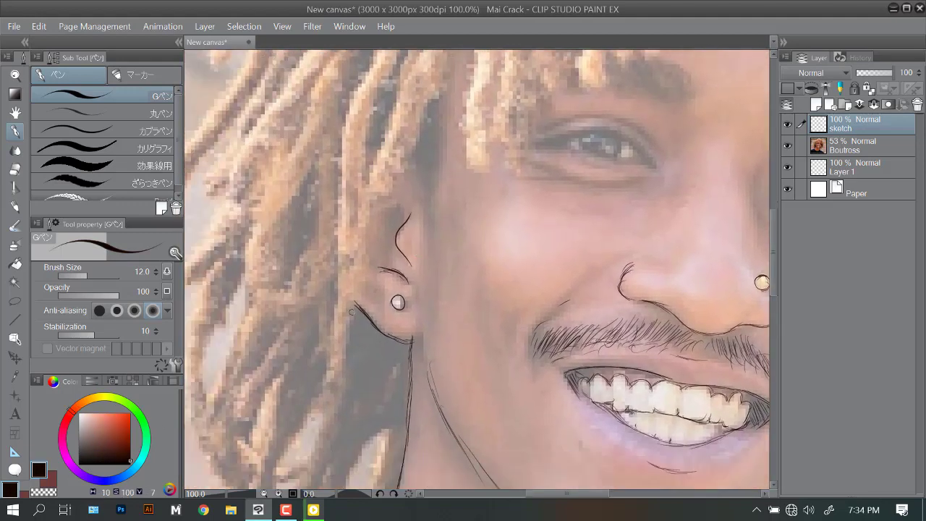
drag(351, 312, 386, 210)
mouse_move(382, 216)
mouse_down()
mouse_move(412, 252)
mouse_move(404, 243)
mouse_move(423, 155)
mouse_up()
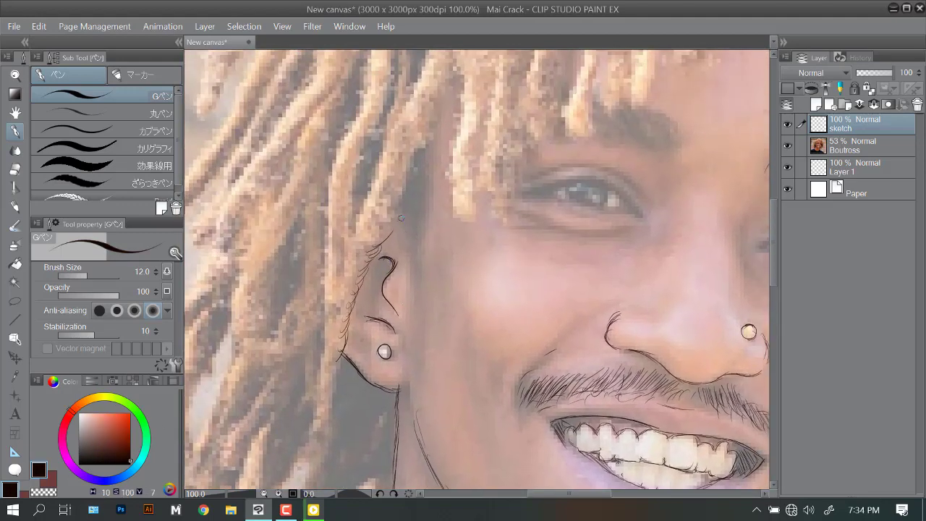
drag(383, 239, 456, 78)
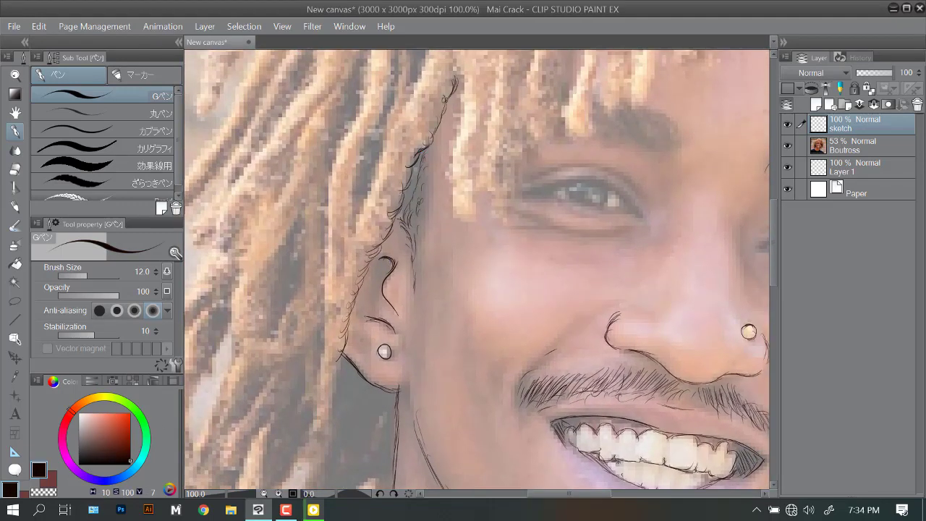
Trace the dreadlocks hanging over the temple beside the left eye and hatch part of the right eyebrow.
key(asciicircum)
key(asciicircum)
key(asciicircum)
mouse_move(409, 191)
mouse_down()
mouse_move(372, 209)
mouse_move(483, 91)
mouse_up()
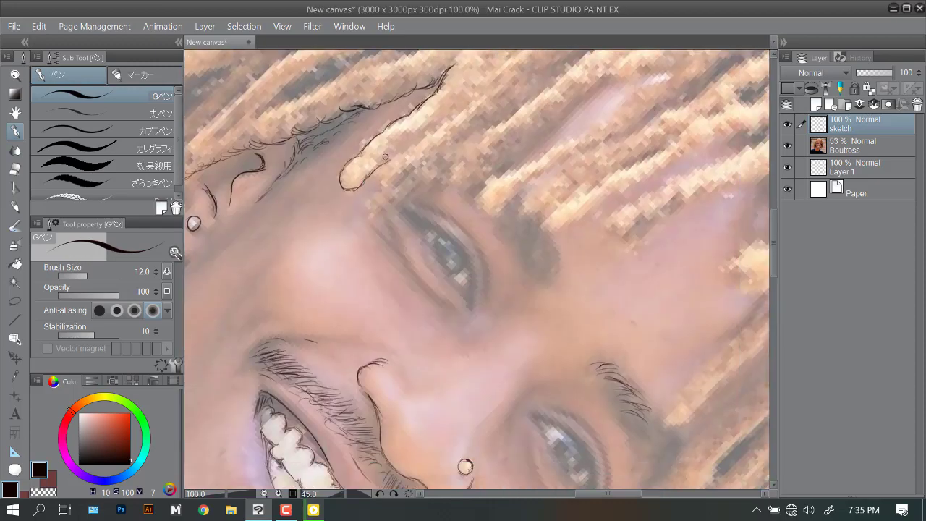
drag(370, 181, 480, 120)
drag(367, 217, 450, 181)
Trace the dreadlocks between the temple and the ear on the left side of the head, up toward the crown.
key(minus)
key(minus)
key(minus)
key(minus)
key(ctrl+minus)
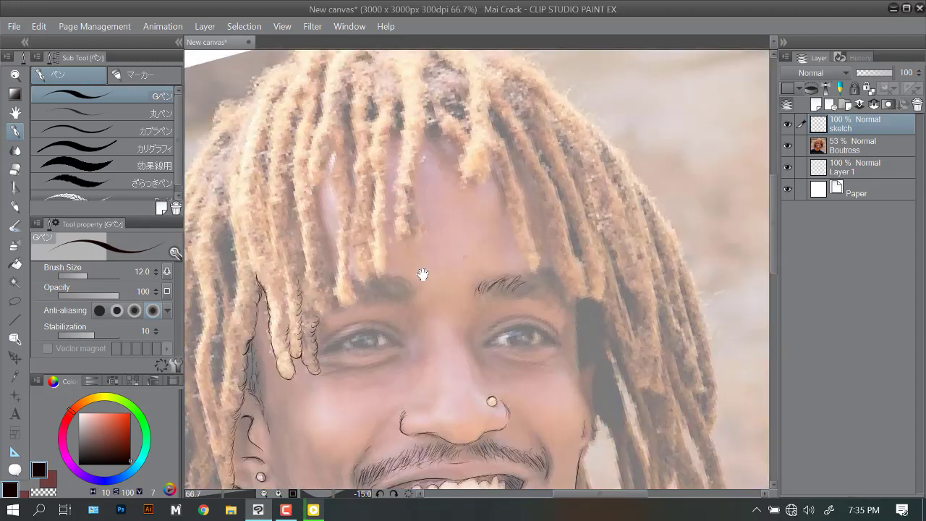
drag(421, 81, 434, 259)
drag(395, 116, 415, 266)
mouse_move(380, 141)
mouse_down()
mouse_move(365, 215)
mouse_move(378, 235)
mouse_up()
drag(363, 185, 357, 235)
drag(434, 290, 450, 209)
mouse_move(381, 183)
mouse_down()
mouse_move(363, 312)
mouse_move(349, 231)
mouse_move(359, 284)
mouse_up()
drag(353, 224, 347, 265)
drag(344, 165, 350, 225)
mouse_move(365, 182)
mouse_down()
mouse_move(362, 279)
mouse_move(373, 323)
mouse_up()
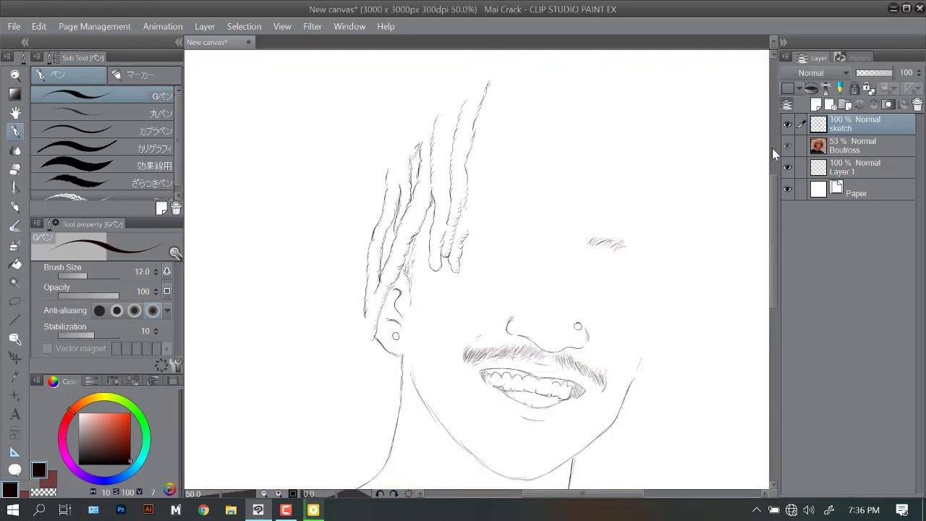
Outline the outermost dreadlocks sticking out on the left side of the head, including their tips.
mouse_move(302, 255)
mouse_down()
mouse_move(326, 239)
mouse_move(317, 235)
mouse_move(395, 120)
mouse_up()
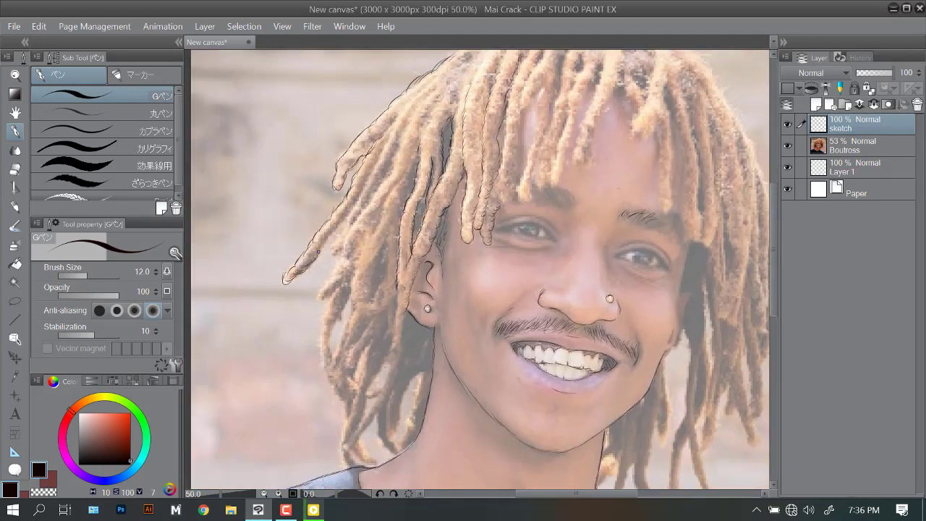
drag(318, 253, 369, 172)
drag(361, 210, 395, 163)
drag(470, 290, 440, 271)
drag(329, 247, 366, 201)
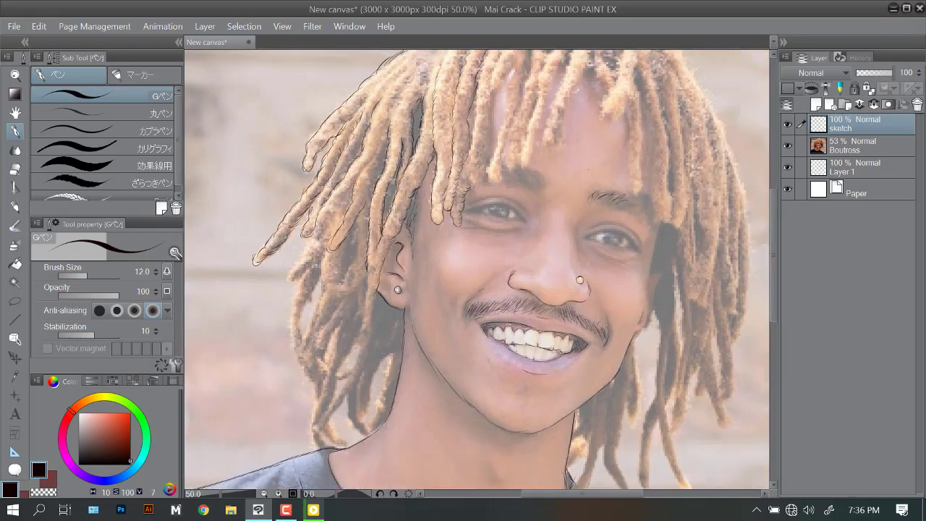
Trace the outer edge of the lower dreadlocks on the left side of the head, below the protruding locks.
drag(434, 361, 488, 263)
drag(358, 171, 343, 272)
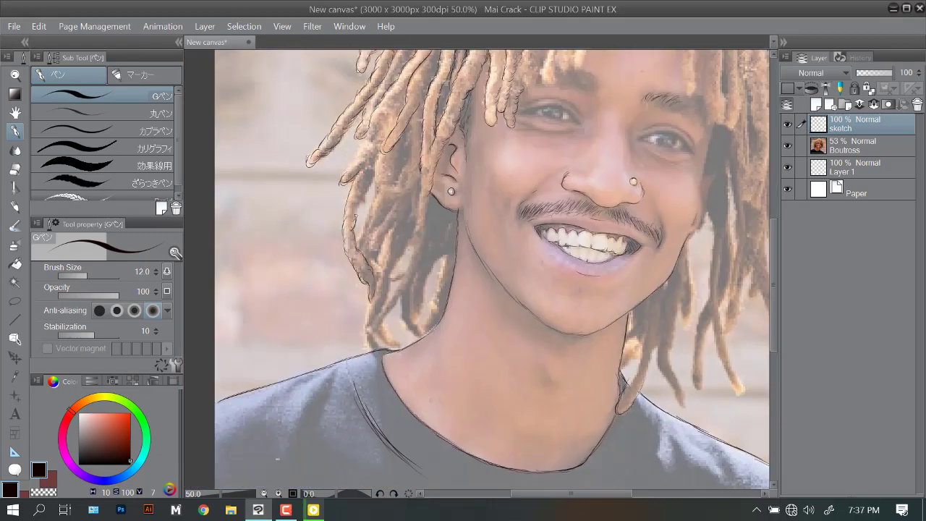
drag(350, 220, 370, 182)
drag(478, 268, 466, 327)
drag(340, 222, 359, 191)
drag(477, 289, 466, 267)
drag(344, 223, 353, 192)
drag(470, 289, 459, 267)
drag(323, 273, 335, 249)
drag(326, 254, 345, 200)
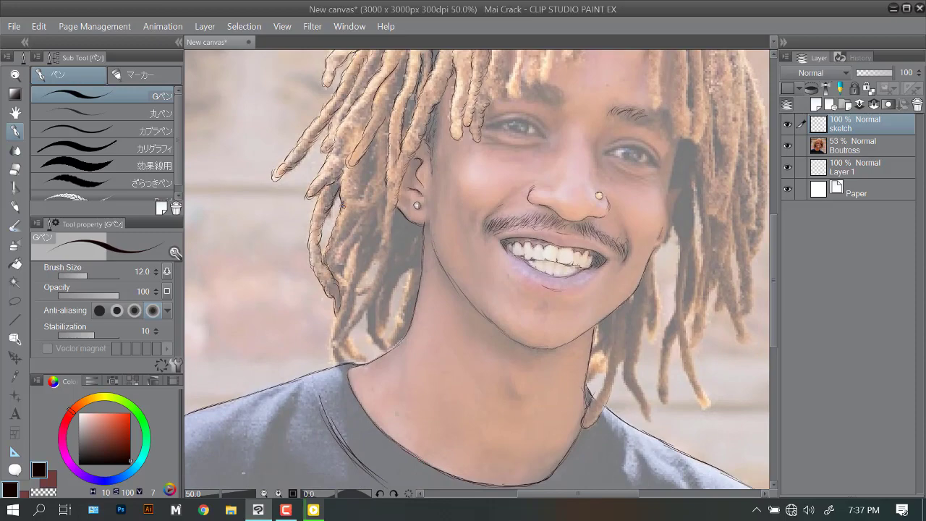
Outline the inner dreadlocks behind the left ear, down to their tips above the collar.
drag(470, 274, 396, 438)
drag(340, 174, 392, 119)
drag(471, 404, 556, 260)
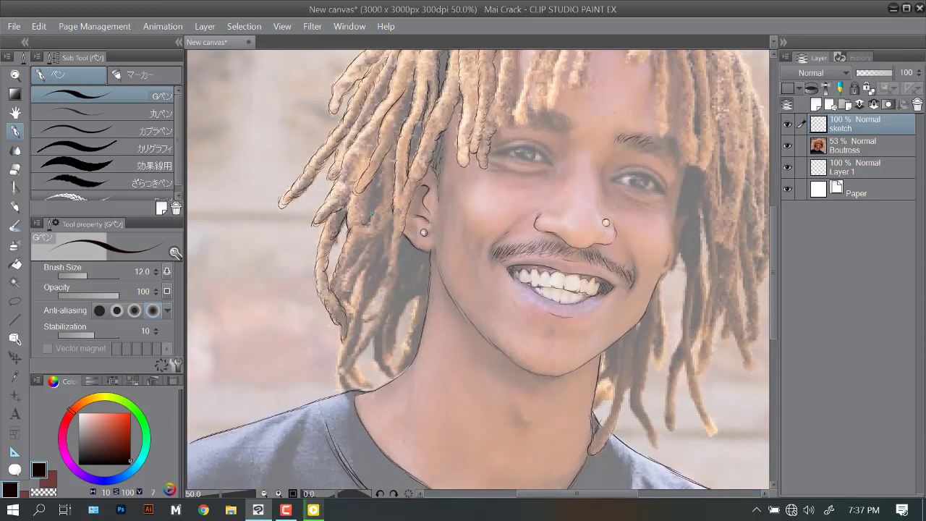
drag(368, 216, 374, 191)
drag(373, 191, 386, 143)
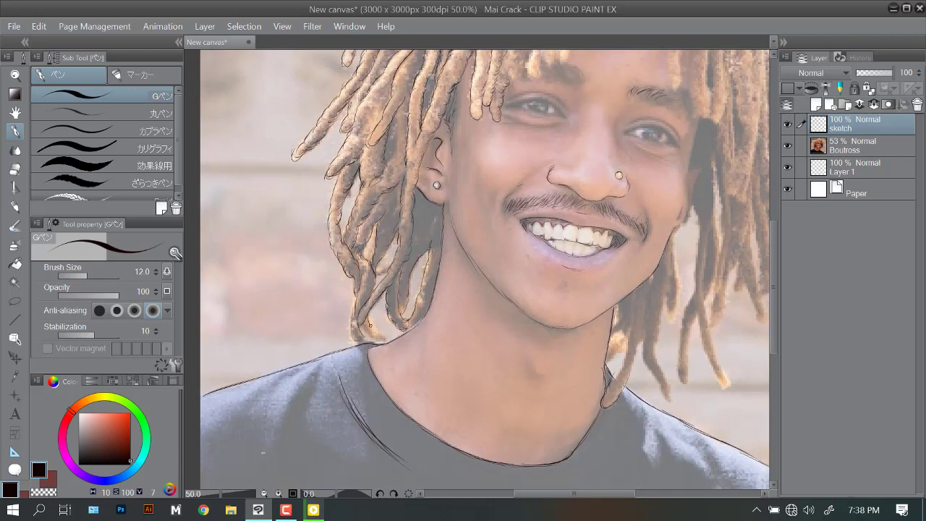
drag(407, 228, 346, 363)
Trace the dreadlocks falling over the forehead, from the left eyebrow across to the right temple.
drag(453, 208, 388, 232)
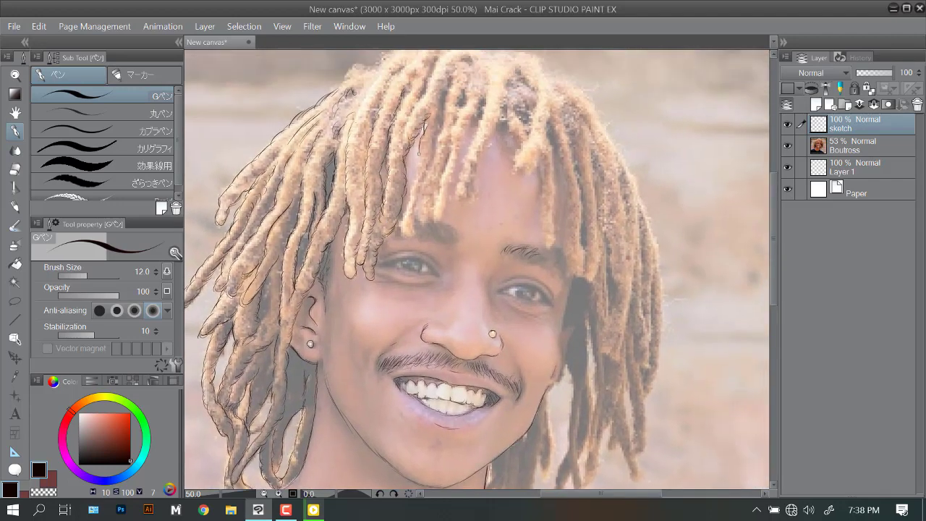
drag(419, 153, 432, 121)
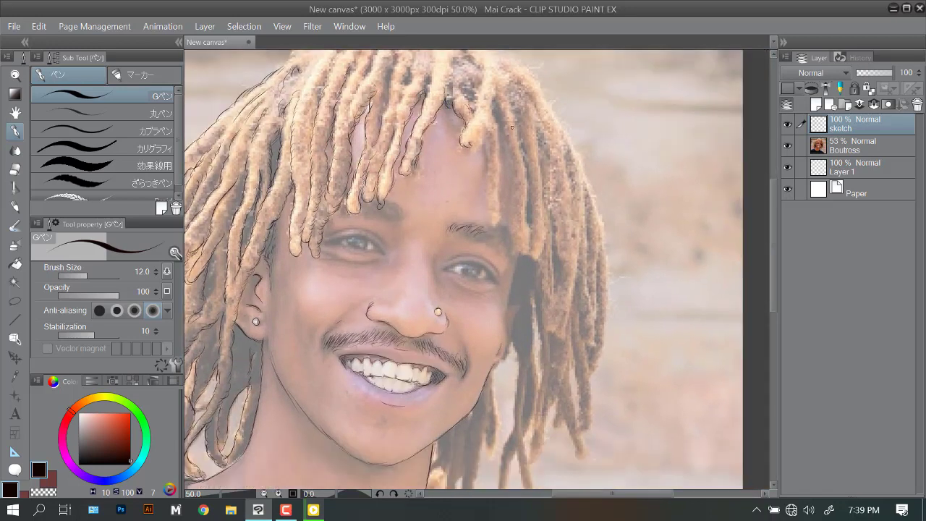
drag(512, 128, 428, 138)
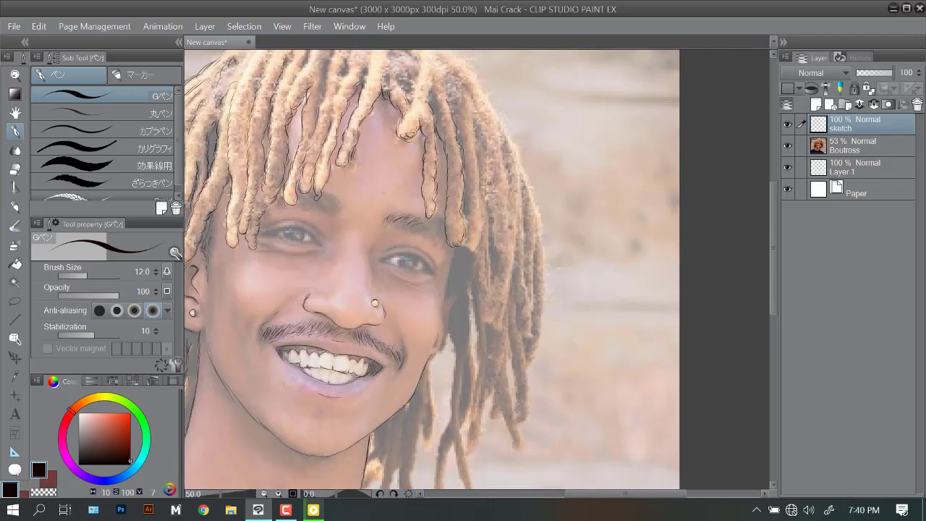
Trace the right ear and the dreadlocks hanging beside the jaw and neck on that side.
scroll(447, 226, down, 3)
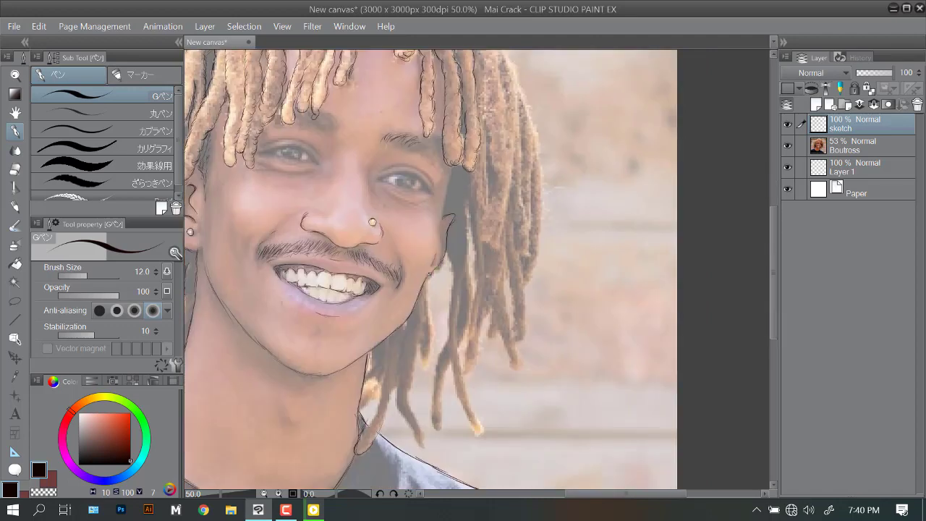
drag(445, 211, 475, 104)
mouse_move(483, 156)
mouse_down()
mouse_move(489, 299)
mouse_move(496, 273)
mouse_up()
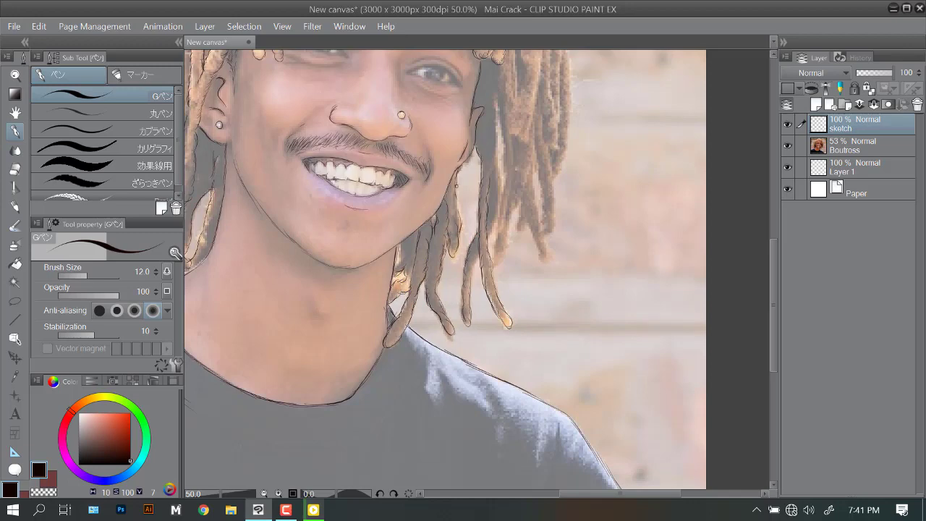
Outline the remaining dreadlocks beside the right ear and cheek, down to their tips.
key(asciicircum)
key(asciicircum)
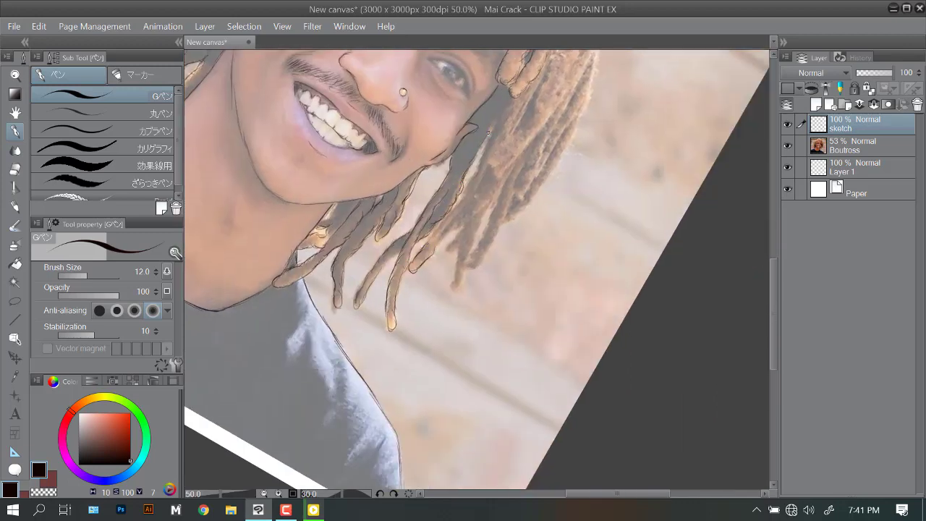
key(minus)
key(minus)
key(minus)
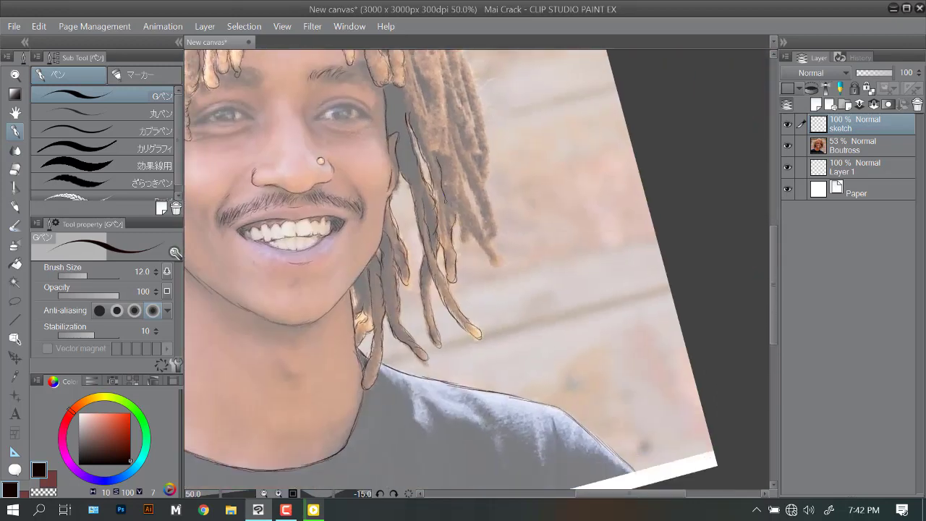
scroll(441, 206, up, 3)
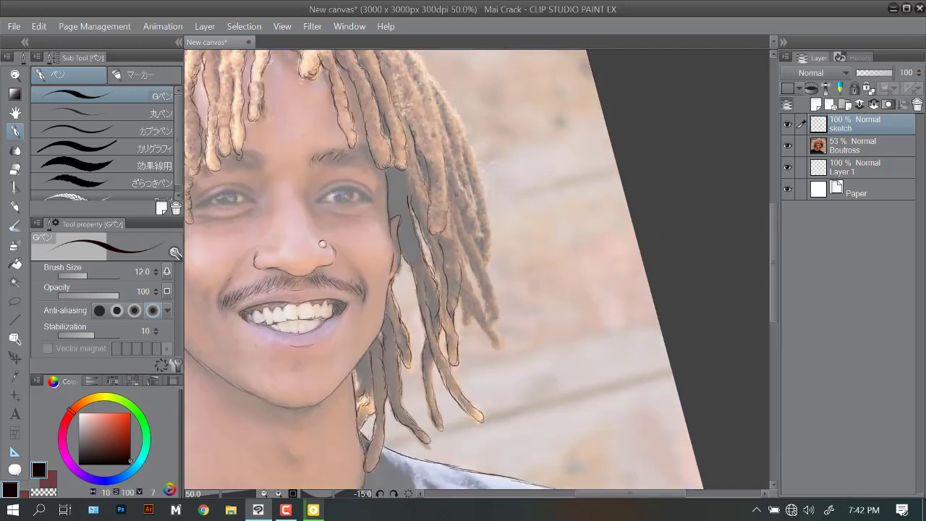
scroll(444, 273, down, 3)
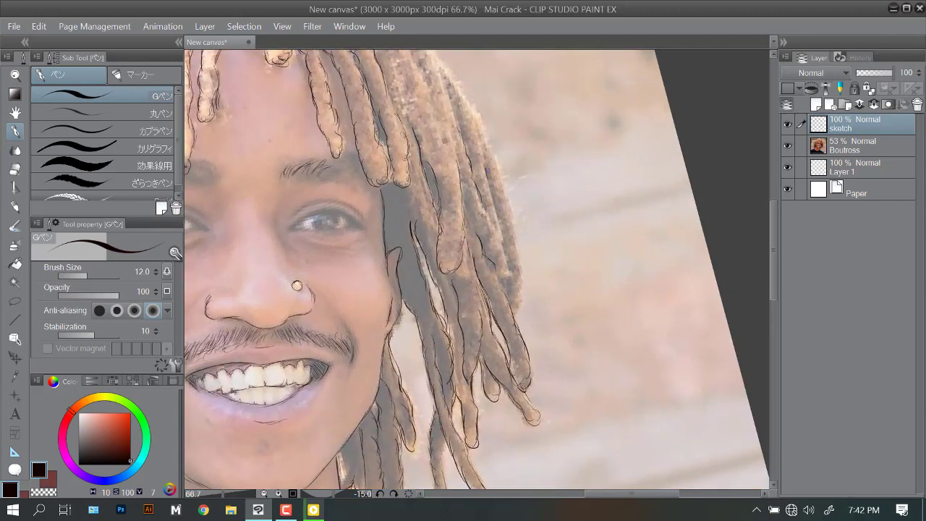
Trace the outer contour of the hair and its neighbouring locks on the right side of the head, up toward the crown.
drag(486, 171, 500, 273)
drag(504, 174, 521, 293)
scroll(521, 290, up, 3)
drag(518, 210, 557, 289)
scroll(556, 289, up, 2)
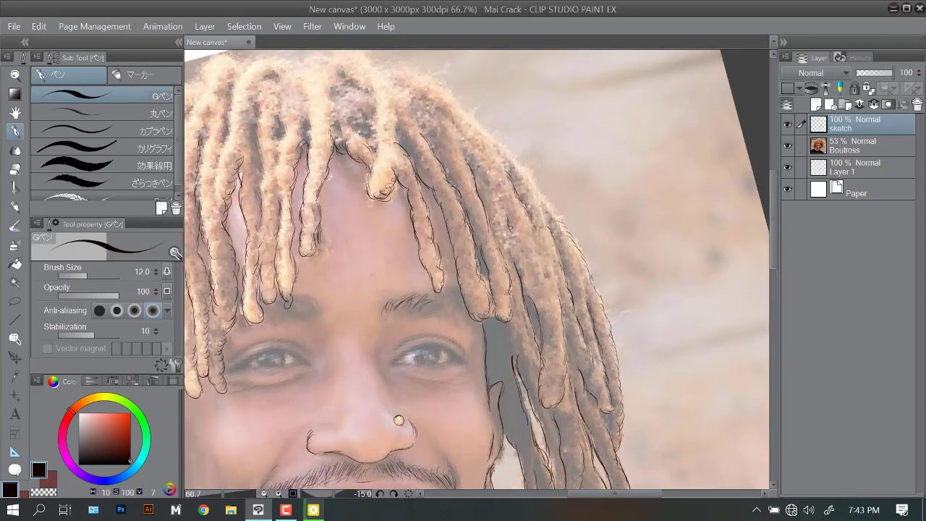
drag(510, 228, 530, 264)
scroll(529, 265, up, 2)
drag(512, 160, 536, 205)
scroll(536, 205, up, 2)
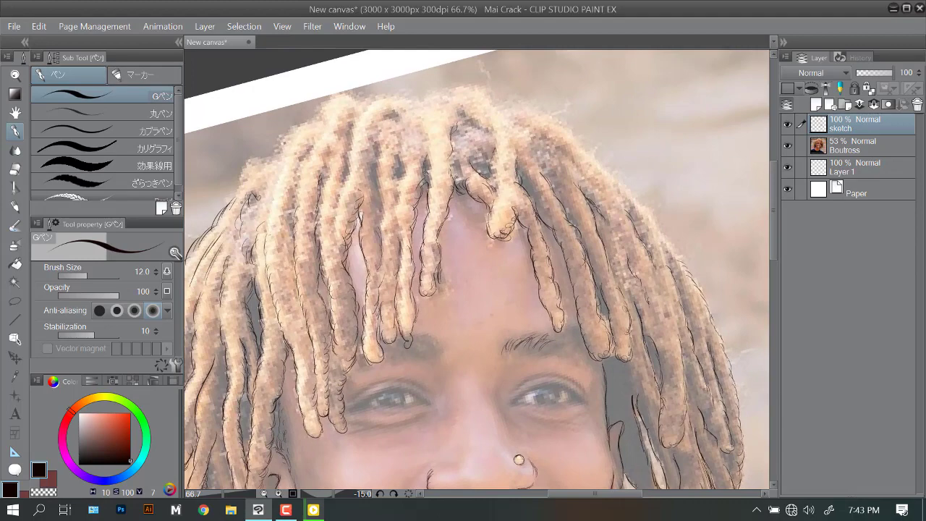
key(minus)
key(minus)
key(minus)
key(ctrl+minus)
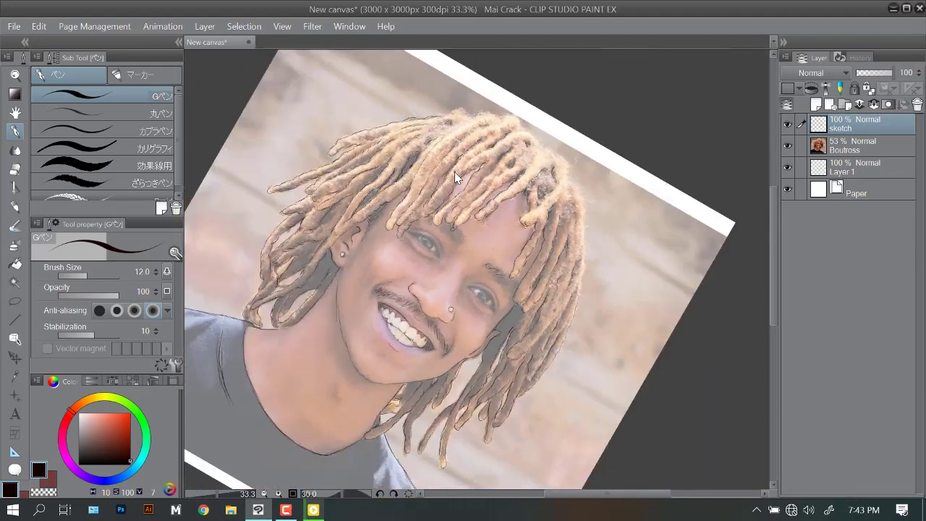
Trace the outer contour of the dreadlocks across the crown, joining it to the outline on the right side of the head.
key(ctrl+plus)
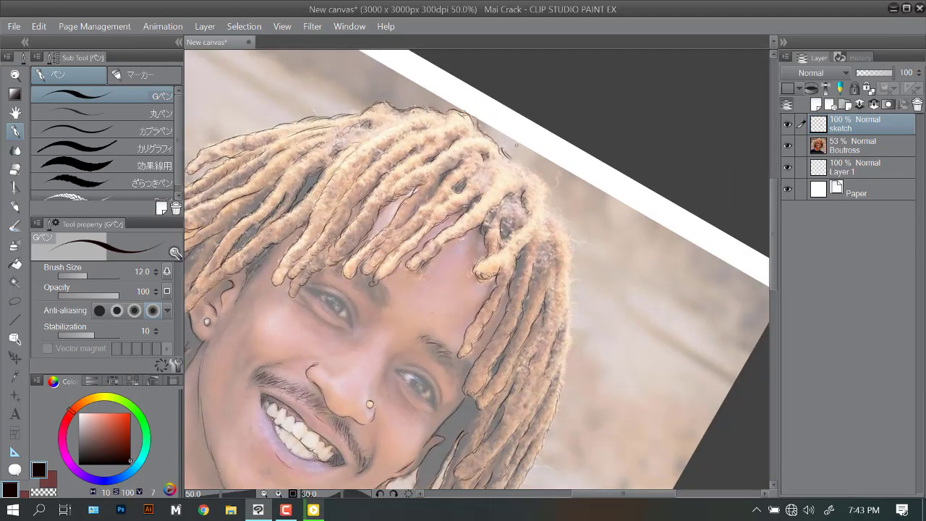
key(minus)
key(minus)
key(minus)
key(minus)
key(minus)
key(minus)
key(minus)
key(minus)
key(minus)
key(minus)
key(minus)
key(minus)
key(minus)
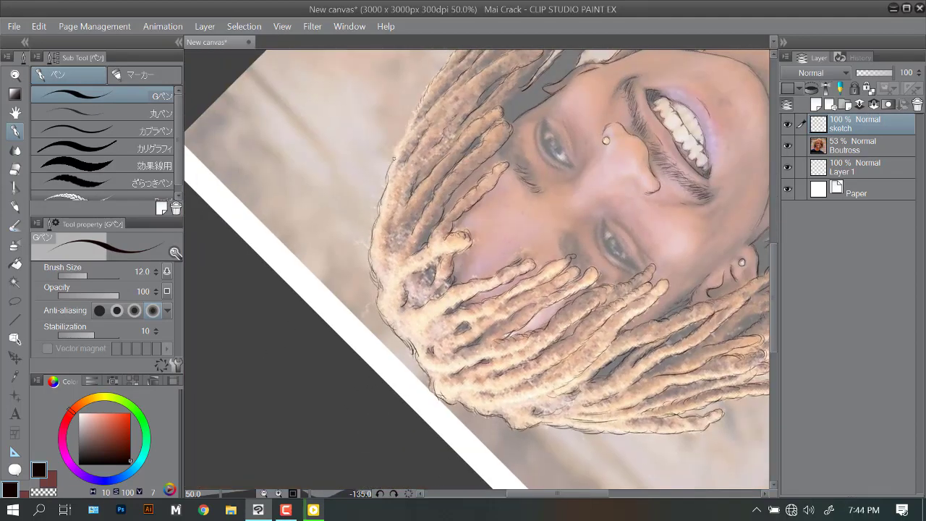
Add fabric fold strokes to the T-shirt below the collar and on the right shoulder.
key(asciicircum)
key(asciicircum)
key(asciicircum)
key(asciicircum)
key(asciicircum)
key(asciicircum)
key(asciicircum)
key(asciicircum)
key(ctrl+minus)
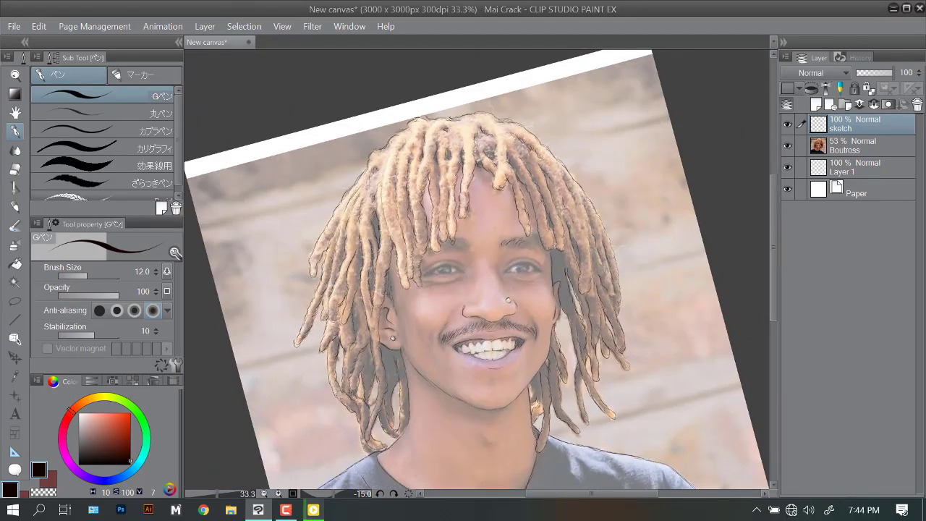
scroll(477, 275, down, 5)
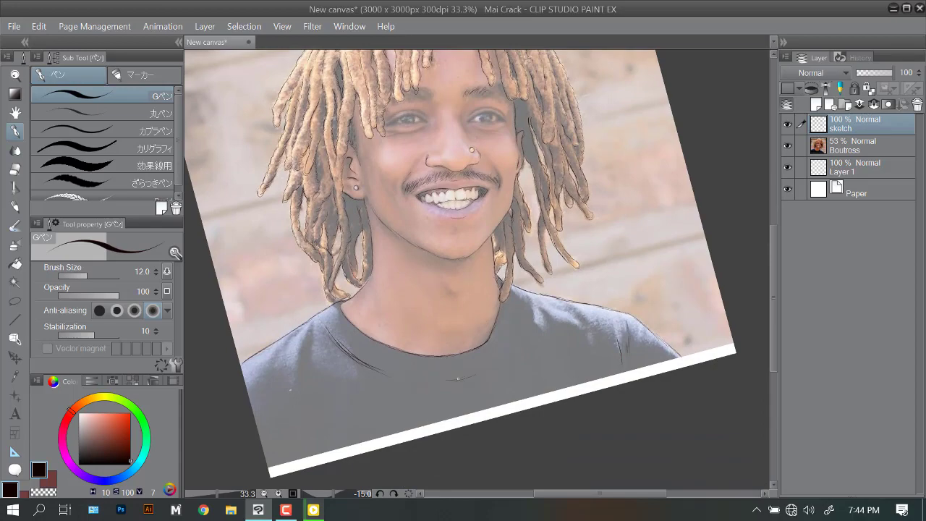
Add contour and texture lines to the dreadlocks on the left side of the head.
key(minus)
key(minus)
key(minus)
key(minus)
key(minus)
key(ctrl+plus)
key(ctrl+plus)
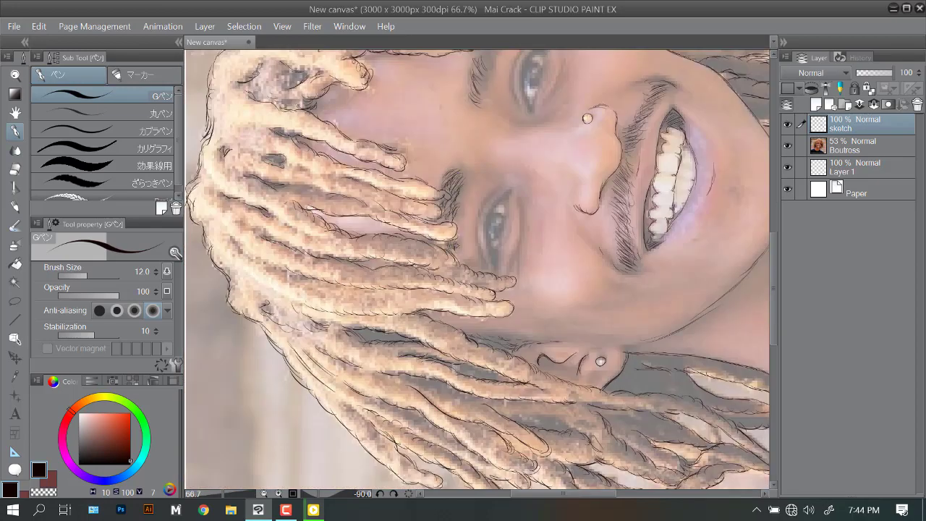
Refine the contours and inner lines of the dreadlocks on the right side of the head.
key(asciicircum)
key(asciicircum)
key(asciicircum)
key(asciicircum)
key(asciicircum)
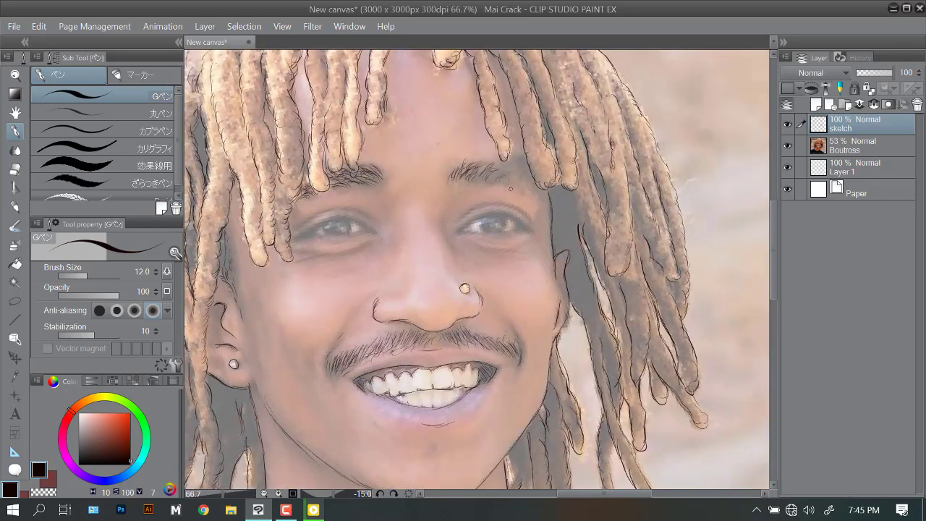
key(asciicircum)
key(asciicircum)
key(asciicircum)
key(asciicircum)
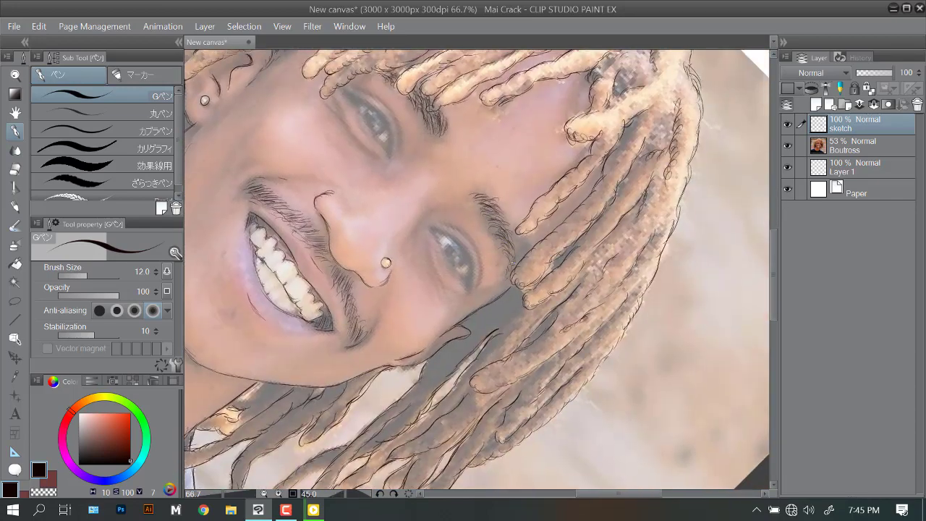
Save the canvas as a Photoshop document named Boutross Art in the photoshop folder.
click(13, 26)
click(65, 164)
text(Boutross Art)
scroll(316, 289, down, 1)
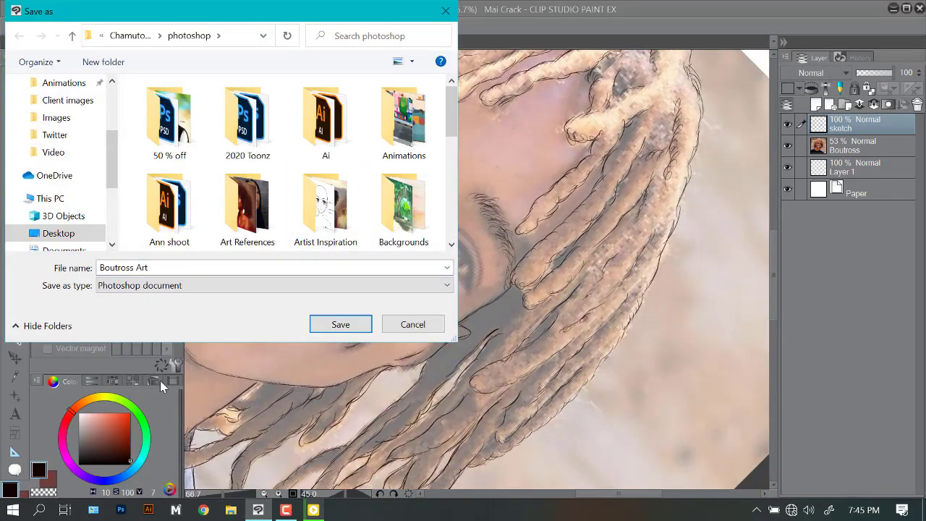
click(327, 321)
Trace the right eye's upper lid, crease and the fine wrinkles beneath it on the sketch layer.
key(minus)
key(minus)
key(minus)
key(minus)
key(minus)
key(minus)
key(minus)
key(minus)
key(minus)
scroll(375, 260, up, 2)
drag(436, 237, 429, 326)
drag(493, 235, 487, 332)
mouse_move(514, 148)
mouse_down()
mouse_move(485, 269)
mouse_move(481, 348)
mouse_up()
drag(521, 230, 532, 273)
drag(525, 186, 538, 203)
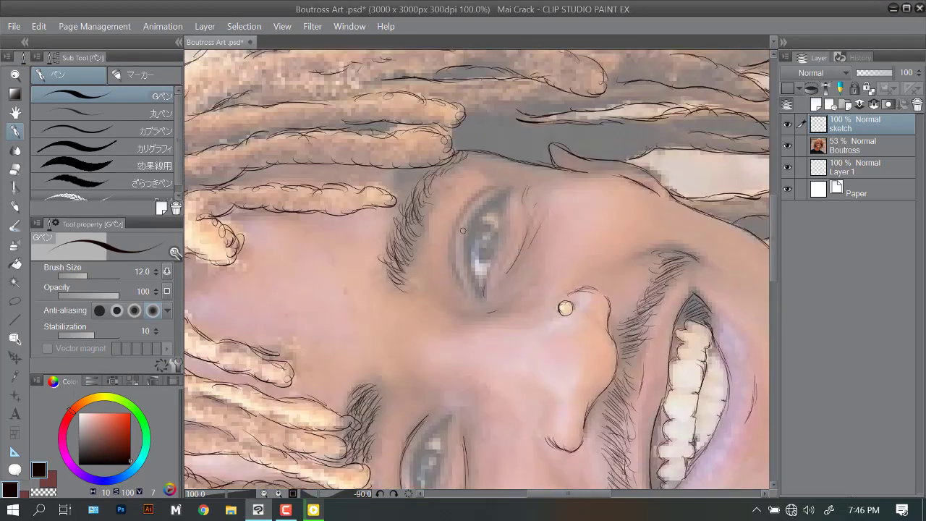
drag(462, 230, 468, 289)
key(ctrl+z)
drag(492, 185, 461, 224)
Trace the left eye's lids, iris and surrounding creases, and clean up the eye lines with the soft eraser.
mouse_move(421, 434)
mouse_down()
mouse_move(472, 255)
mouse_move(471, 325)
mouse_up()
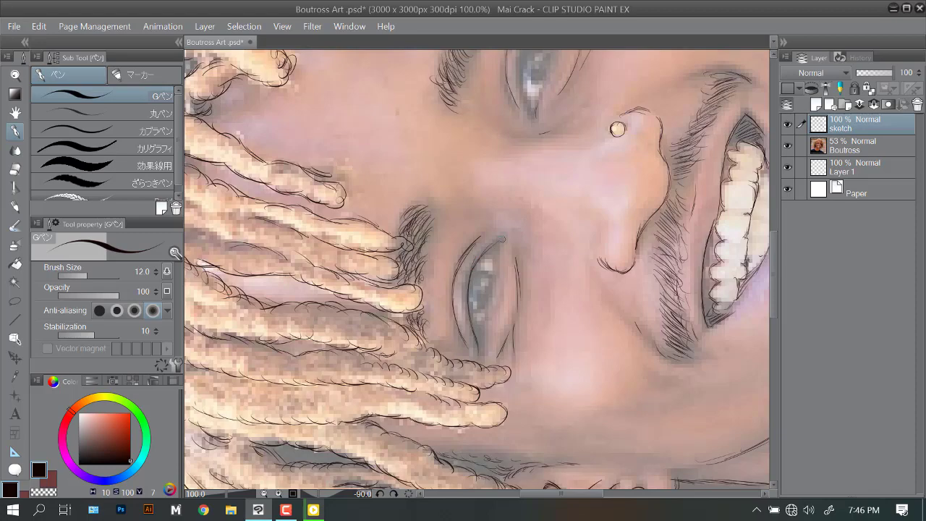
drag(503, 235, 470, 288)
drag(506, 217, 448, 354)
drag(496, 152, 469, 187)
drag(477, 170, 464, 250)
drag(502, 143, 470, 178)
drag(449, 354, 504, 184)
mouse_move(495, 234)
mouse_down()
mouse_move(469, 246)
mouse_move(429, 382)
mouse_up()
mouse_move(494, 171)
mouse_down()
mouse_move(478, 237)
mouse_move(502, 126)
mouse_move(449, 264)
mouse_up()
key(e)
key(ctrl+minus)
key(ctrl+plus)
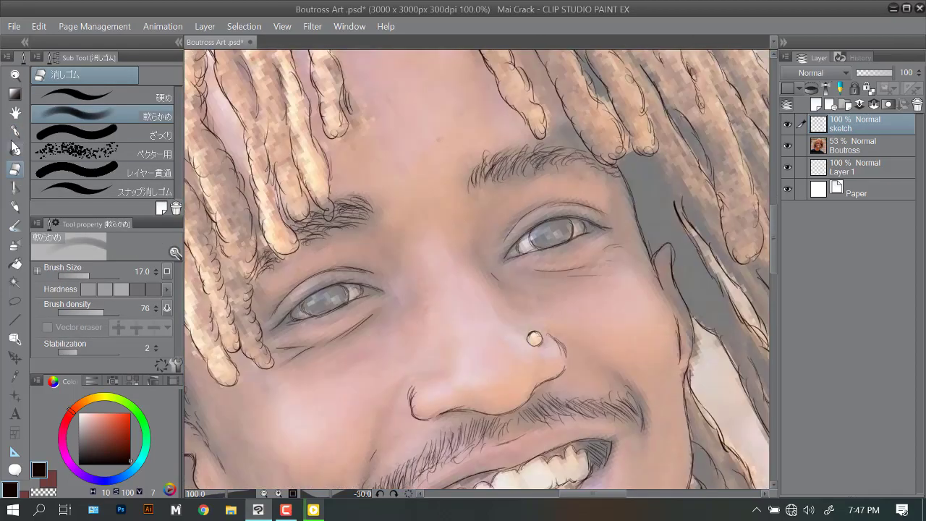
Draw small highlight circles inside the irises of both eyes with the G-pen.
key(p)
key(ctrl+0)
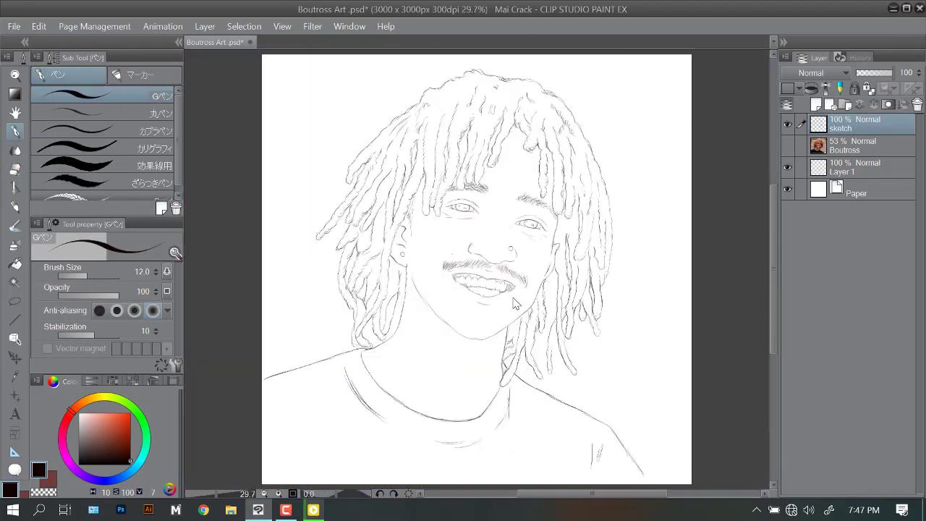
key(ctrl+plus)
key(ctrl+z)
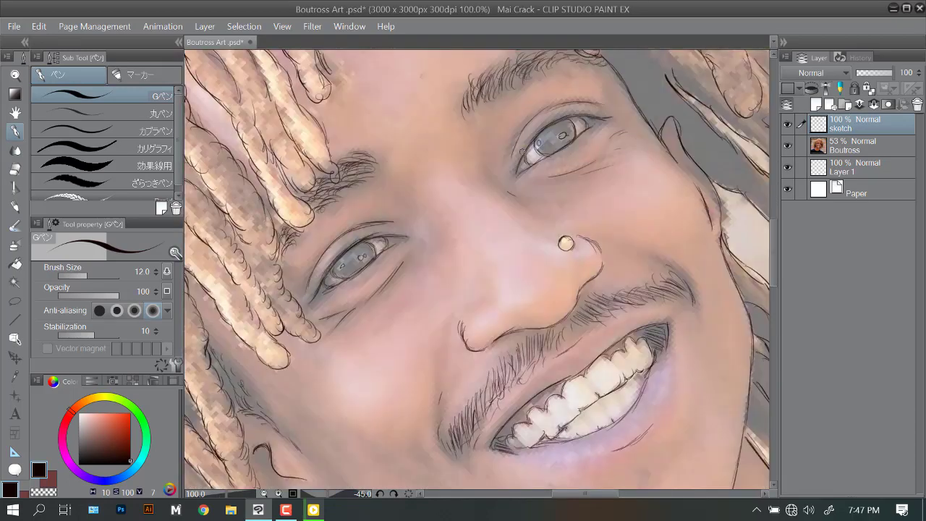
key(^)
key(^)
key(^)
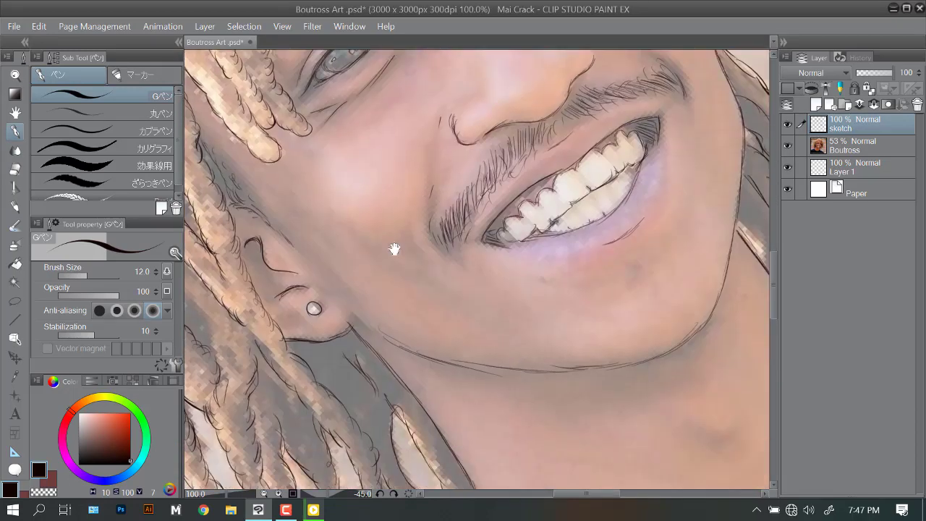
key(^)
Hide the photo layer and add a new layer named linework above the sketch layer.
key(ctrl+0)
click(786, 145)
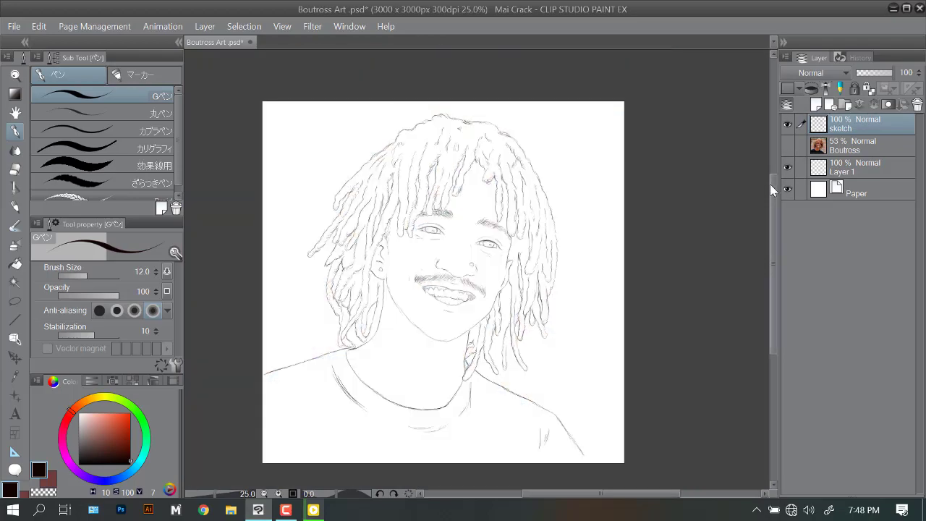
click(816, 104)
double_click(846, 128)
text(linework)
key(Return)
Ink the left earlobe and the neck edge beneath it in bold lines with the 丸ペン at size 12.
key(ctrl+plus)
key(ctrl+plus)
key(ctrl+plus)
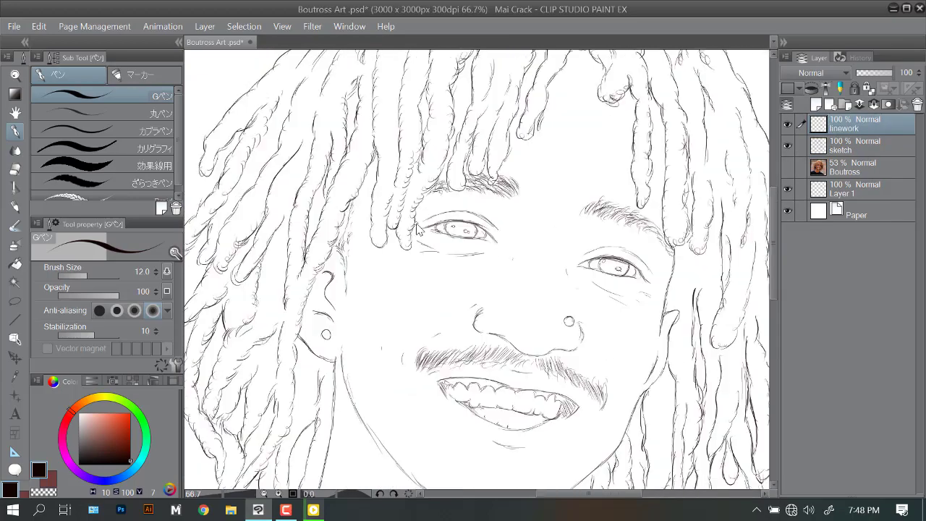
click(50, 115)
key(ctrl+plus)
key(^)
key(^)
key(^)
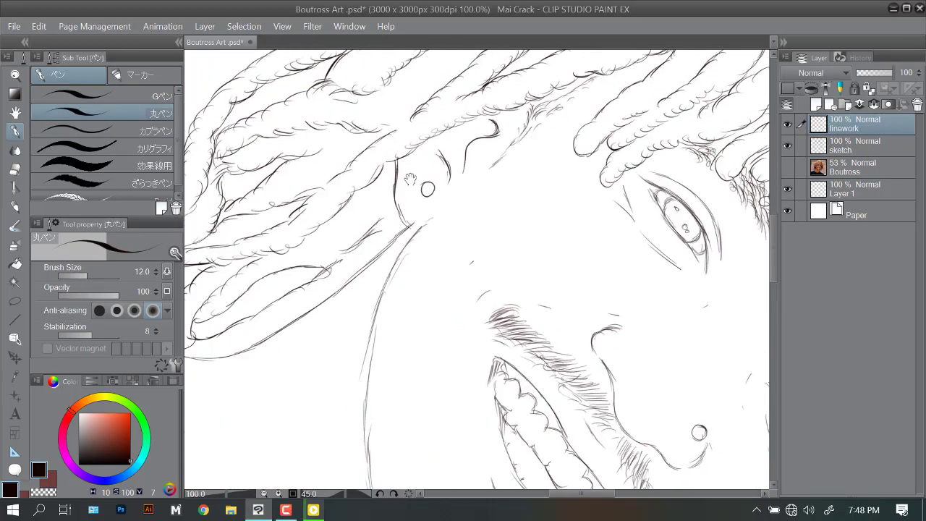
key(])
key(])
key(])
key(])
drag(394, 192, 415, 226)
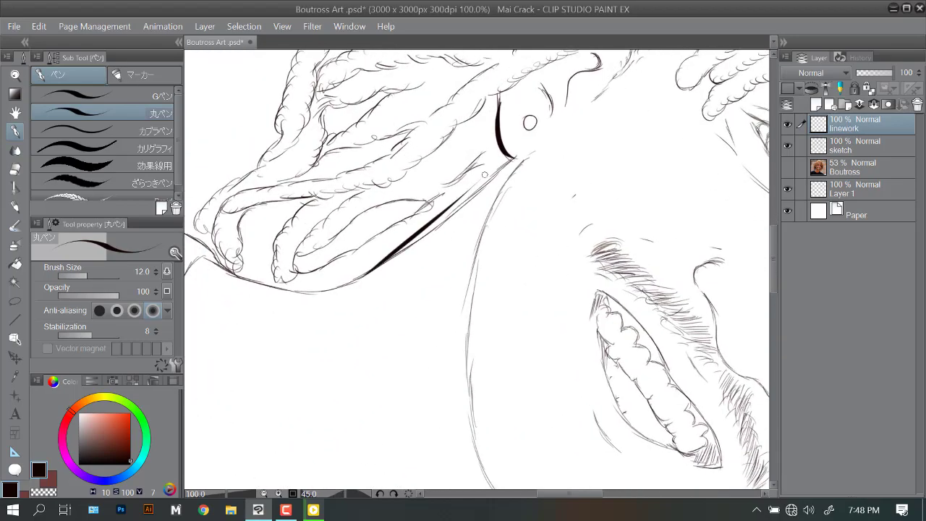
drag(510, 156, 391, 257)
Ink the right contour of the cheek and jaw with a bold, tapering line.
key(ctrl+minus)
key(-)
key(-)
key(-)
key(-)
key(-)
key(-)
key(-)
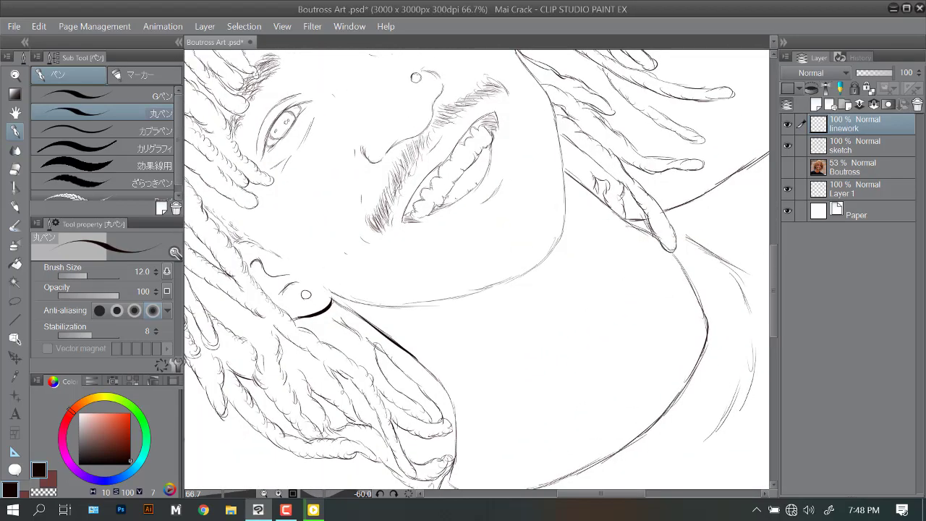
key(ctrl+minus)
key(ctrl+minus)
key(ctrl+plus)
key(ctrl+plus)
key(ctrl+plus)
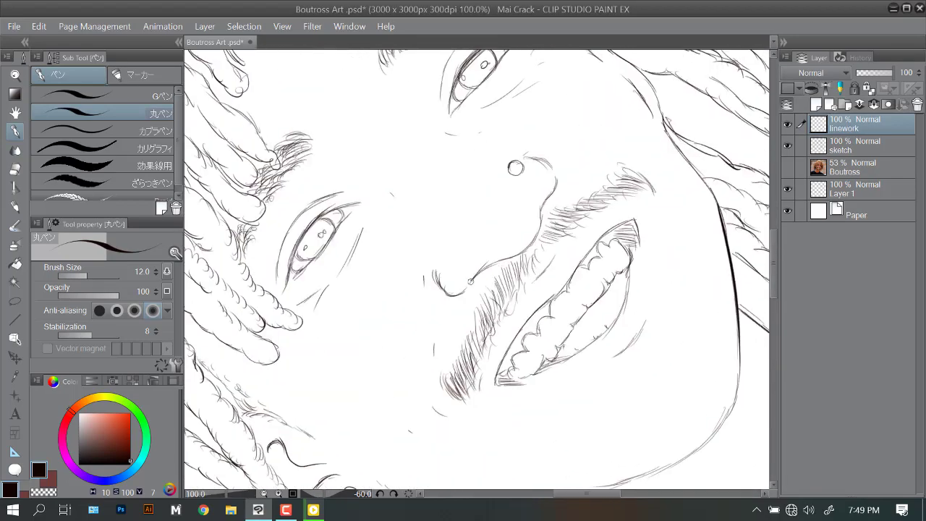
Ink the underside of the nose and the right nostril wing with the G-pen.
drag(469, 280, 519, 256)
click(101, 97)
drag(553, 184, 540, 220)
drag(517, 257, 541, 199)
drag(552, 169, 527, 157)
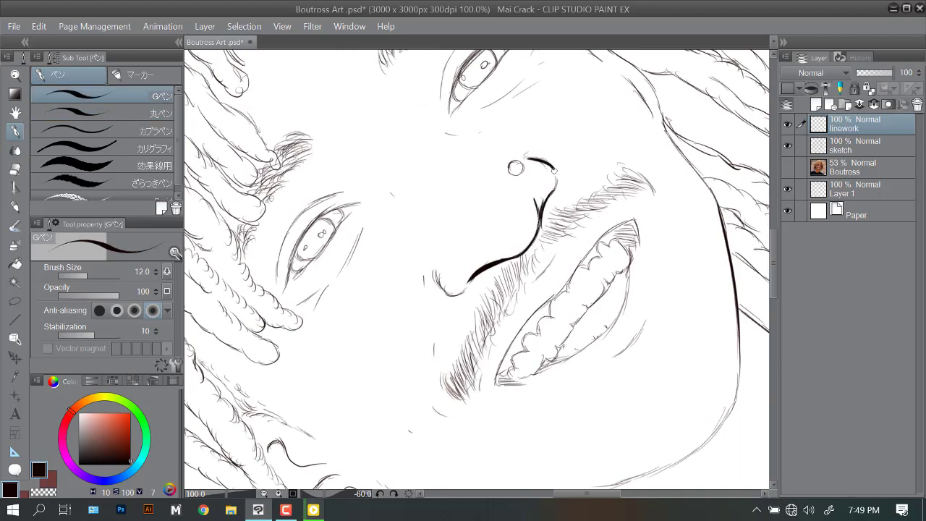
key(ctrl+minus)
key(ctrl+minus)
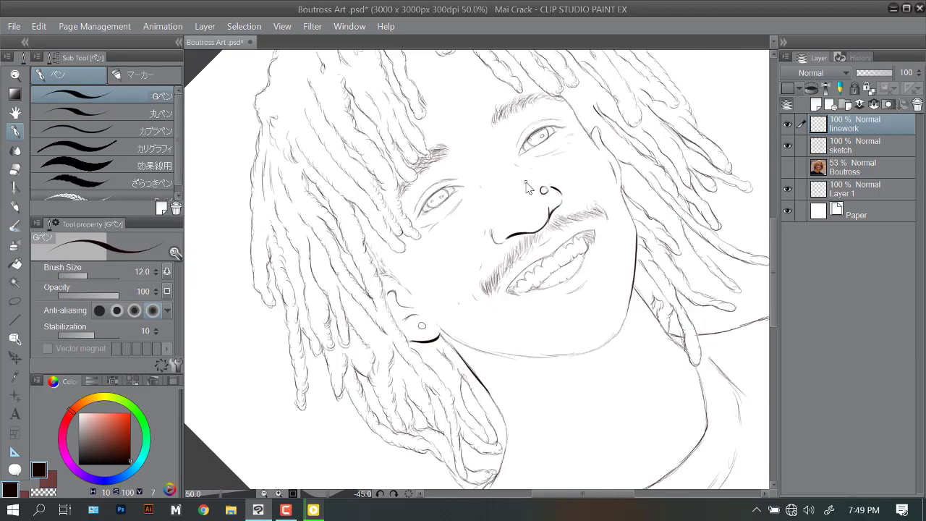
Ink the left nostril curve and the nose stud, and thicken the connecting nose contour.
key(ctrl+plus)
key(ctrl+plus)
drag(442, 228, 473, 253)
key(-)
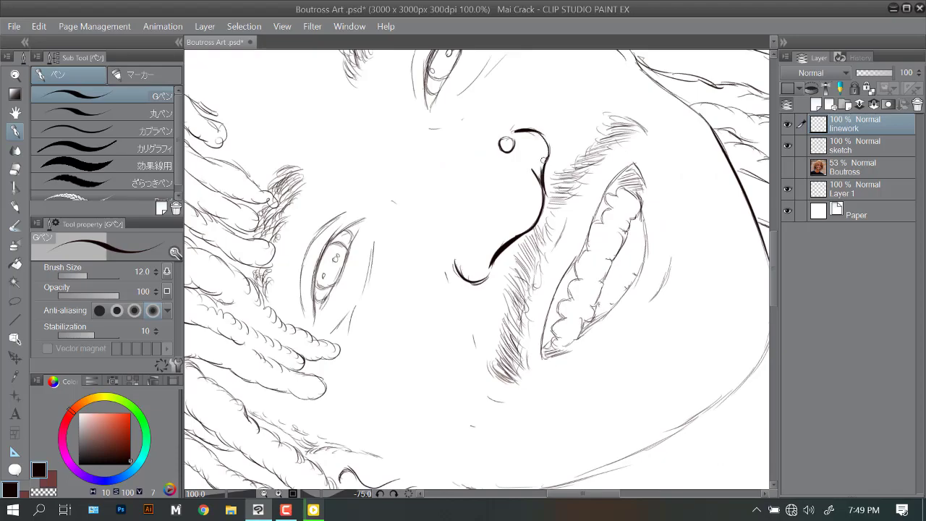
key(ctrl+minus)
key(ctrl+minus)
key(-)
key(ctrl+plus)
key(ctrl+plus)
key(ctrl+minus)
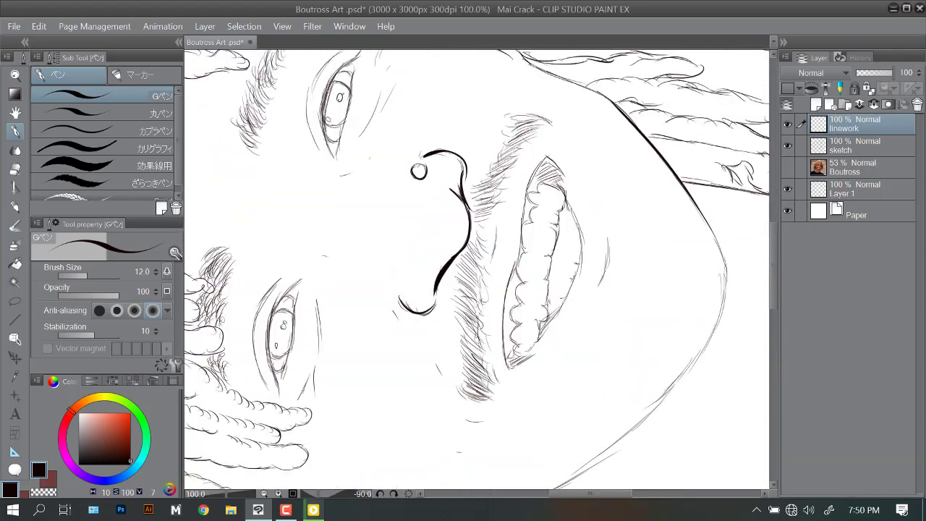
Ink the hairs of the right eyebrow with dense, dark strokes from its inner end outward.
key(ctrl+minus)
key(asciicircum)
key(asciicircum)
key(ctrl+plus)
key(asciicircum)
key(asciicircum)
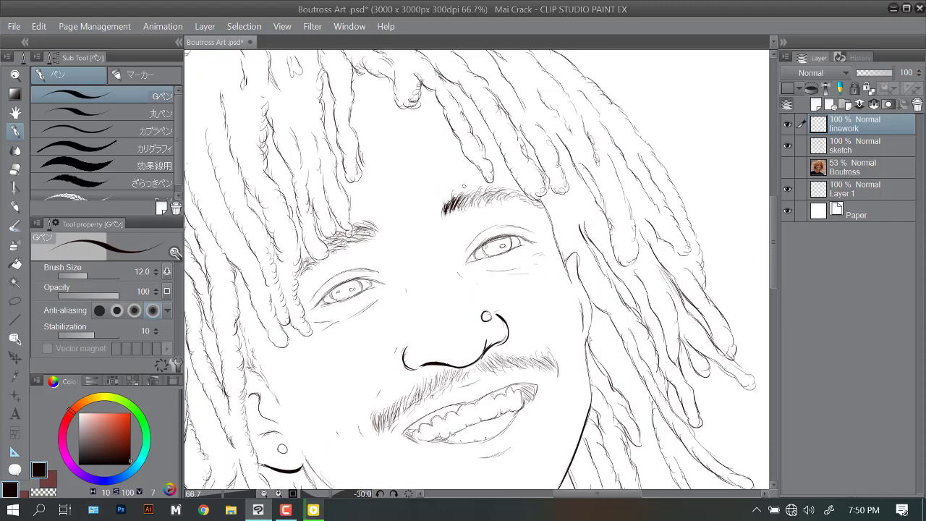
key(ctrl+plus)
key(minus)
mouse_move(434, 169)
mouse_down()
mouse_move(414, 216)
mouse_move(402, 214)
mouse_up()
key(asciicircum)
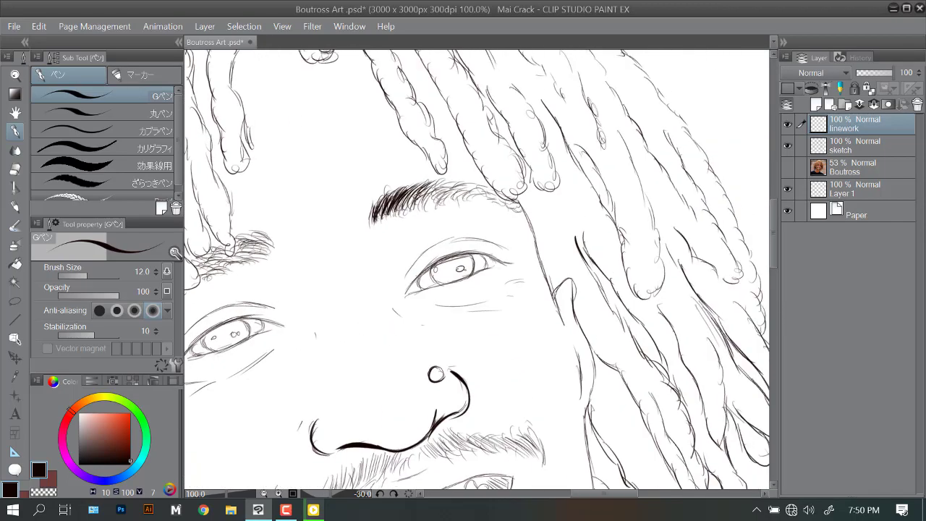
drag(451, 178, 410, 204)
mouse_move(463, 178)
mouse_down()
mouse_move(438, 207)
mouse_move(496, 227)
mouse_move(487, 246)
mouse_up()
Ink the outer hairs of the right eyebrow and the first dark hairs of the left eyebrow between the dreadlocks.
key(ctrl+minus)
key(asciicircum)
key(asciicircum)
key(asciicircum)
key(asciicircum)
key(asciicircum)
key(asciicircum)
drag(492, 239, 456, 340)
drag(409, 154, 427, 201)
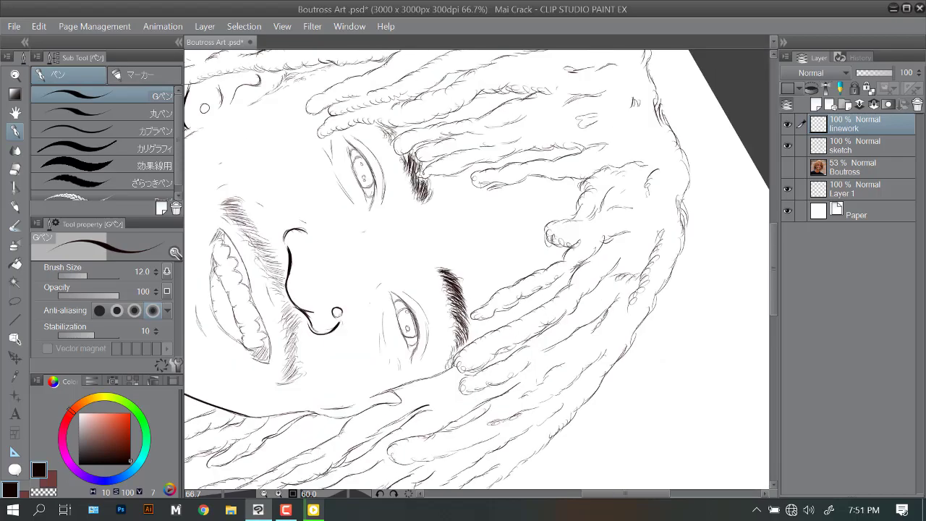
Fill out the left eyebrow with dense hair strokes in the gaps between the overlapping dreadlocks.
key(ctrl+plus)
key(minus)
key(minus)
key(minus)
key(minus)
key(minus)
key(minus)
drag(405, 161, 416, 182)
drag(412, 173, 432, 243)
drag(437, 229, 425, 244)
Ink the upper lid lines of both eyes and the right eye's lid crease with bold, tapering strokes.
key(minus)
key(minus)
key(minus)
key(minus)
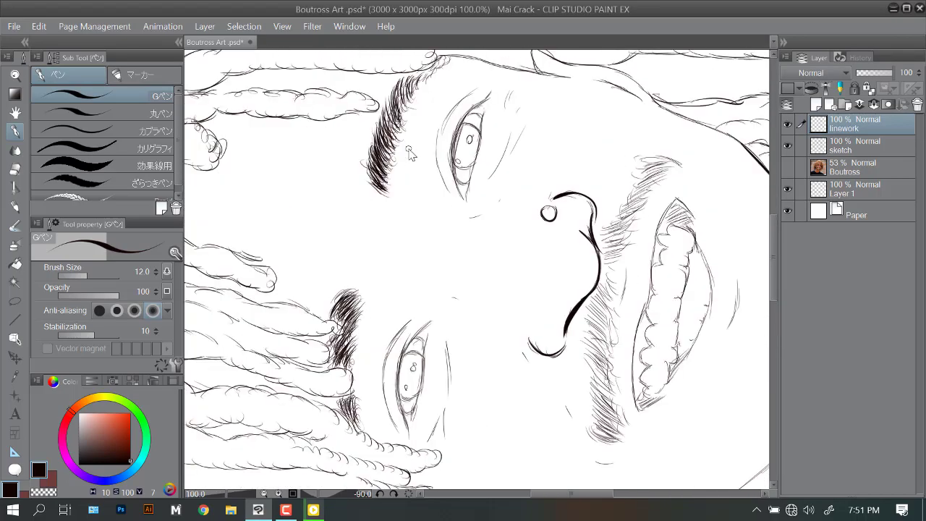
key(minus)
mouse_move(460, 159)
mouse_down()
mouse_move(448, 249)
mouse_move(463, 261)
mouse_up()
key(ctrl+z)
key(ctrl+z)
drag(477, 217, 457, 387)
drag(454, 105, 437, 184)
key(ctrl+z)
scroll(449, 188, down, 2)
scroll(449, 188, up, 2)
drag(437, 148, 449, 223)
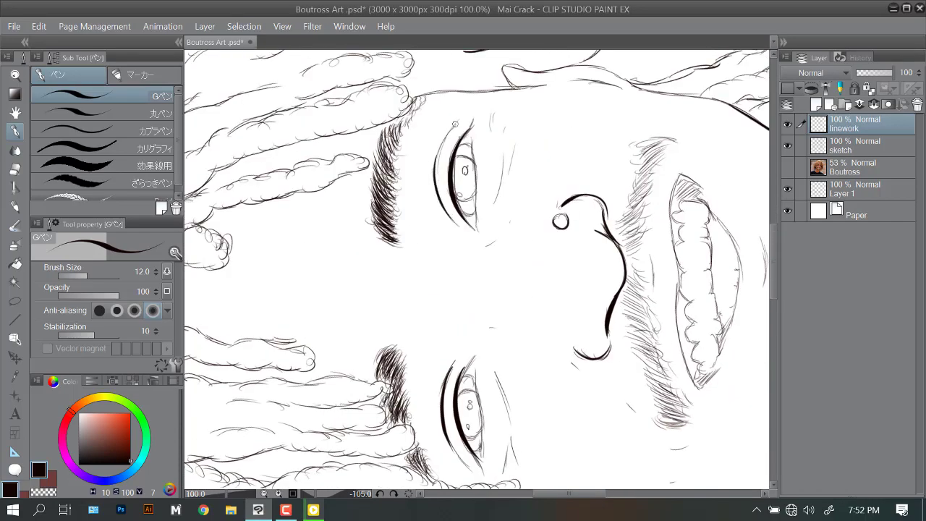
Ink the eyelid crease above the left eye with a tapering curve.
drag(455, 124, 441, 15)
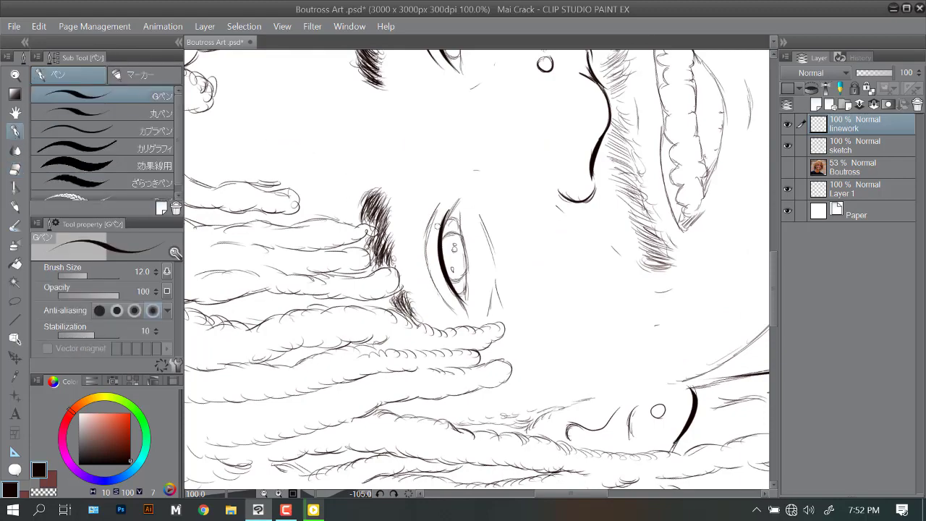
drag(437, 207, 427, 233)
drag(426, 273, 391, 206)
drag(410, 142, 393, 215)
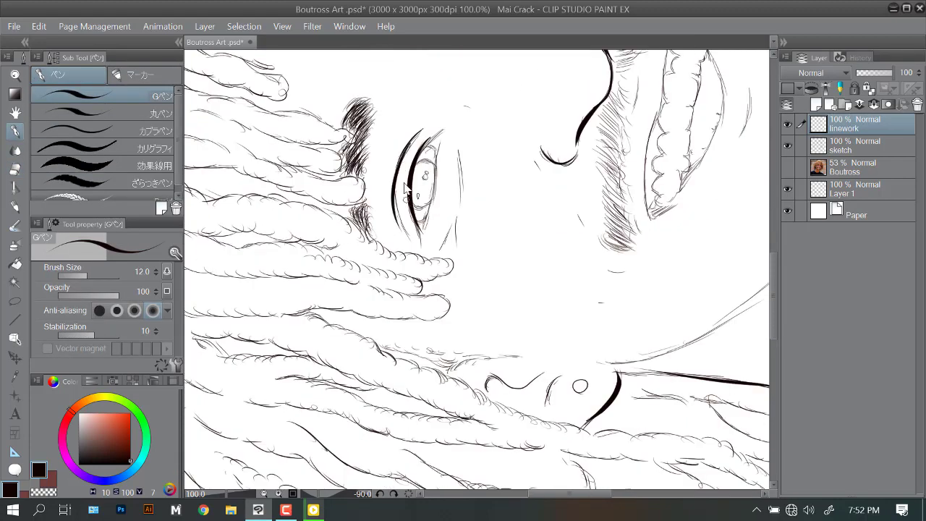
scroll(402, 188, down, 2)
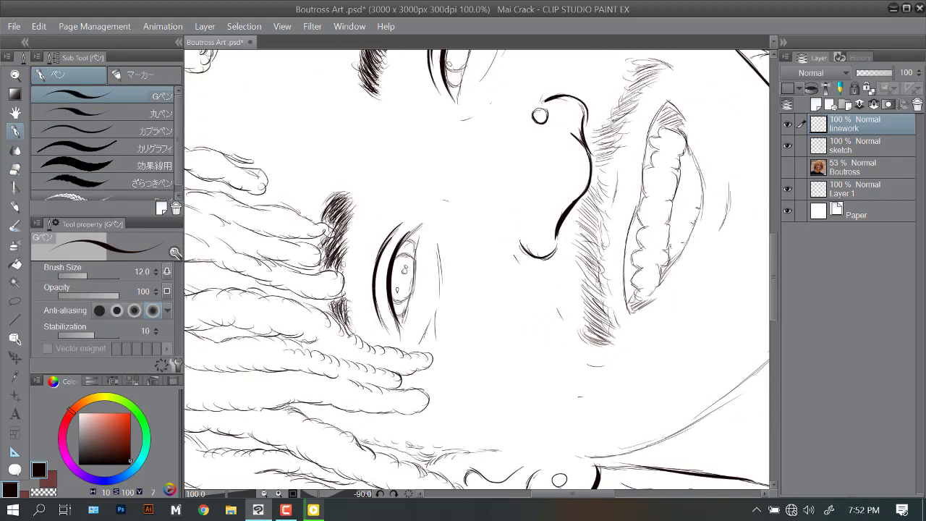
Ink the iris outlines, lower lids and inner corners of both eyes.
key(asciicircum)
scroll(389, 283, up, 3)
drag(384, 199, 370, 268)
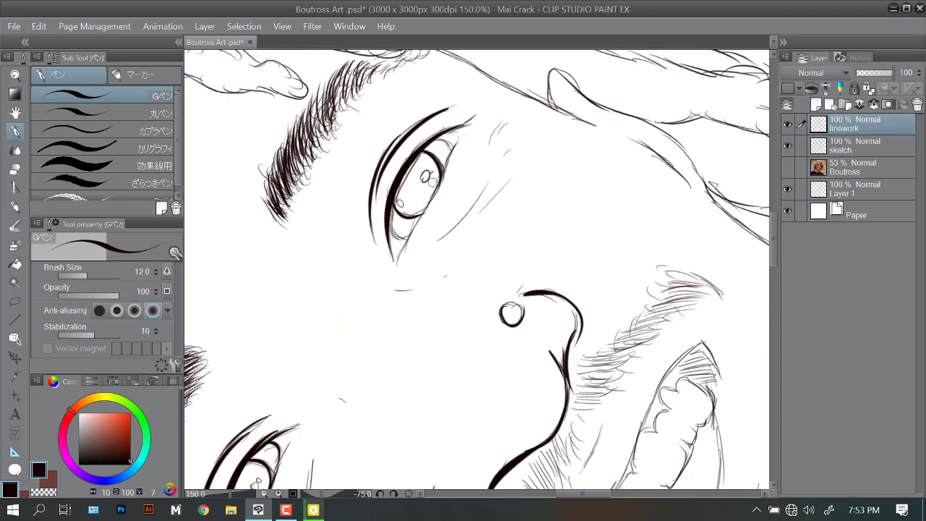
drag(391, 204, 416, 217)
scroll(420, 188, down, 3)
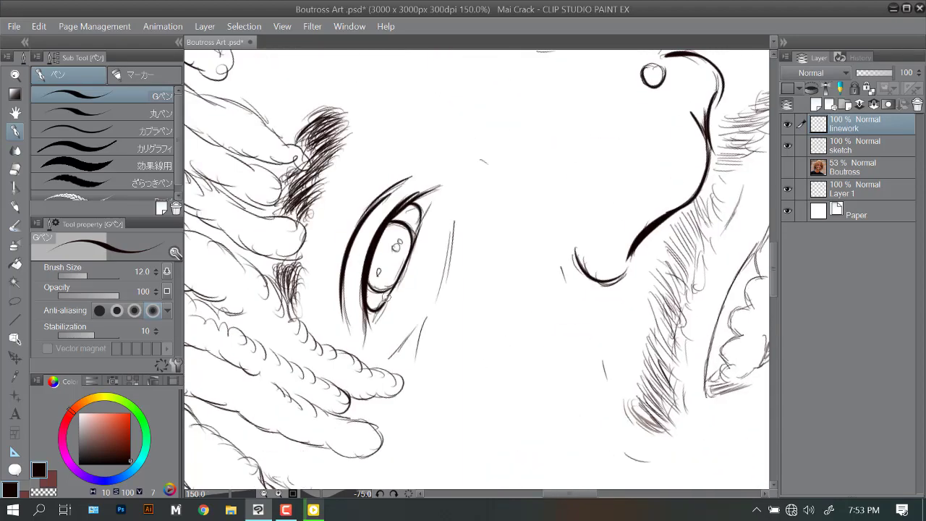
scroll(395, 251, down, 2)
scroll(395, 251, down, 3)
scroll(387, 145, up, 8)
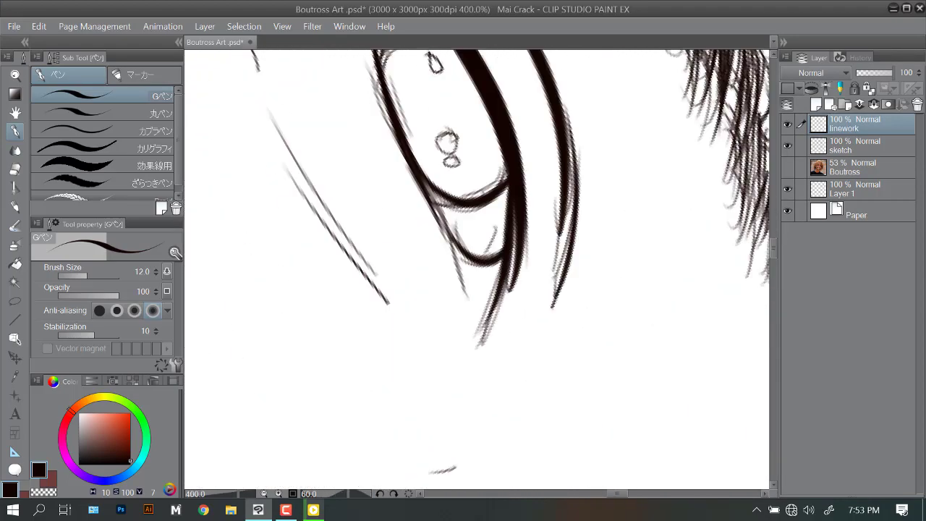
Set the pen's brush size to 4 and ink the small highlight circles inside the irises.
scroll(389, 146, down, 5)
scroll(412, 232, up, 3)
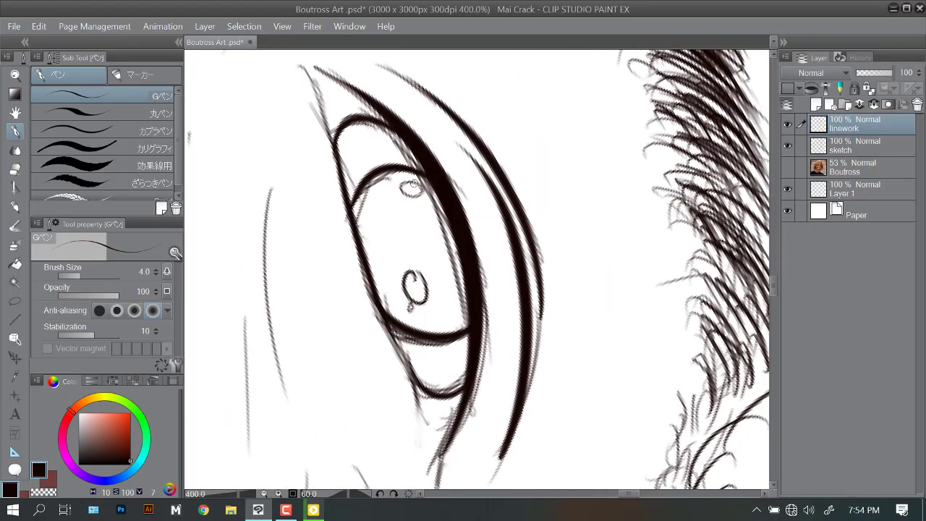
scroll(412, 232, down, 2)
scroll(412, 232, up, 2)
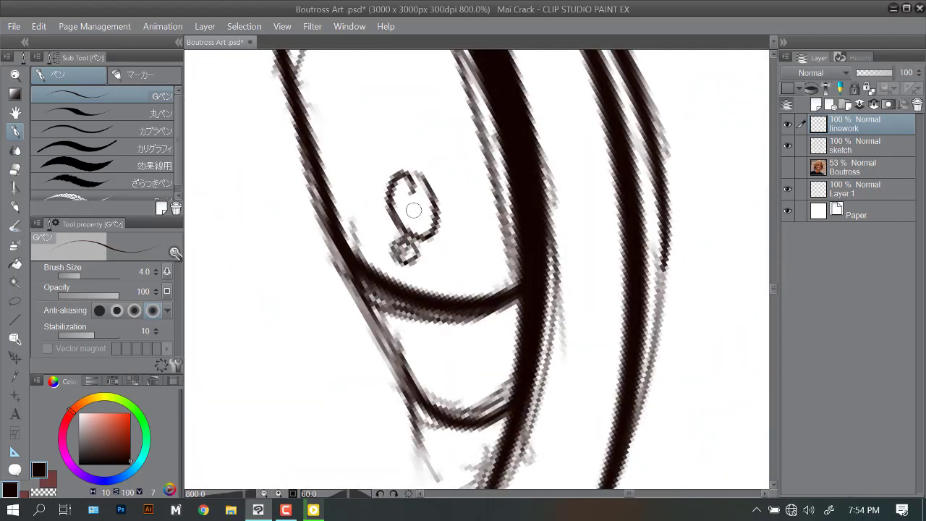
scroll(406, 234, down, 2)
scroll(406, 233, down, 3)
scroll(400, 260, up, 3)
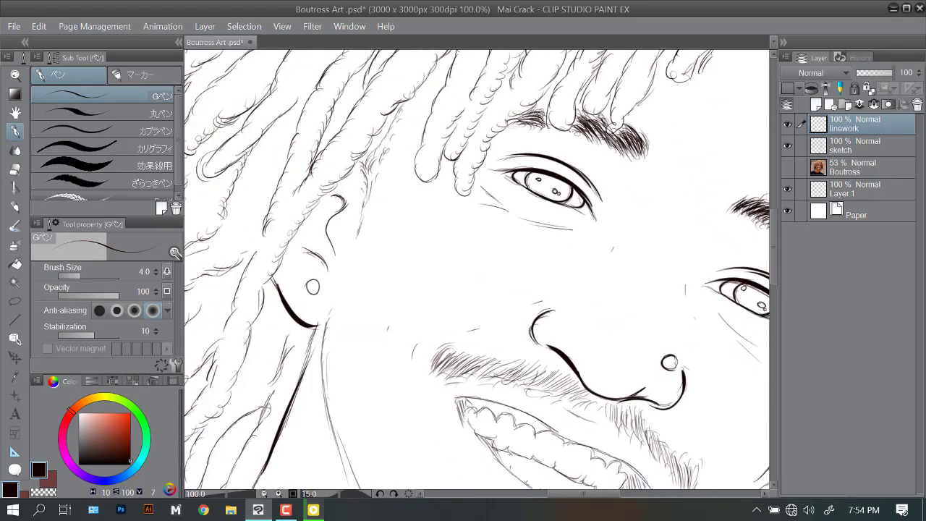
drag(362, 175, 341, 246)
key(ctrl+z)
key(ctrl+z)
drag(356, 198, 350, 268)
key(ctrl+z)
Set the brush size to 6 and ink the short inner line of the right ear.
scroll(344, 225, down, 3)
scroll(344, 225, up, 1)
drag(620, 205, 455, 102)
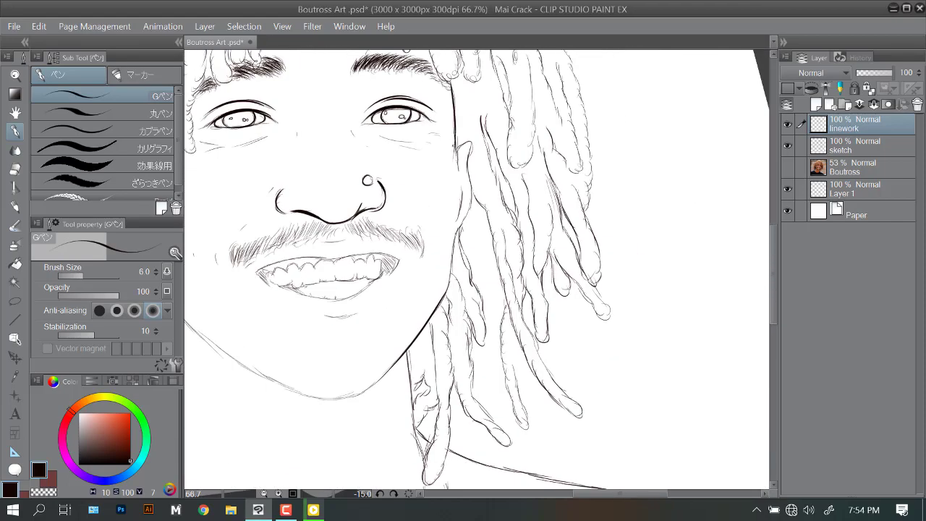
key(minus)
key(minus)
scroll(431, 166, up, 2)
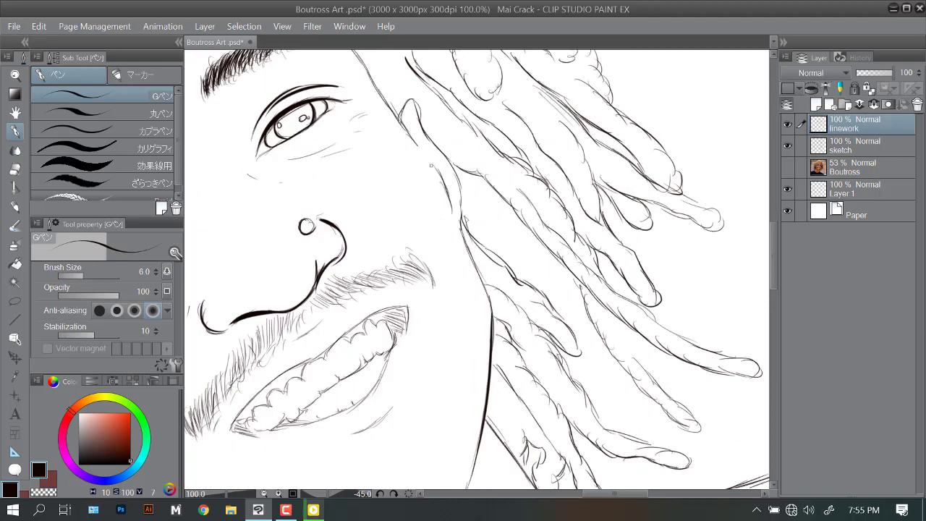
key(asciicircum)
scroll(496, 228, up, 1)
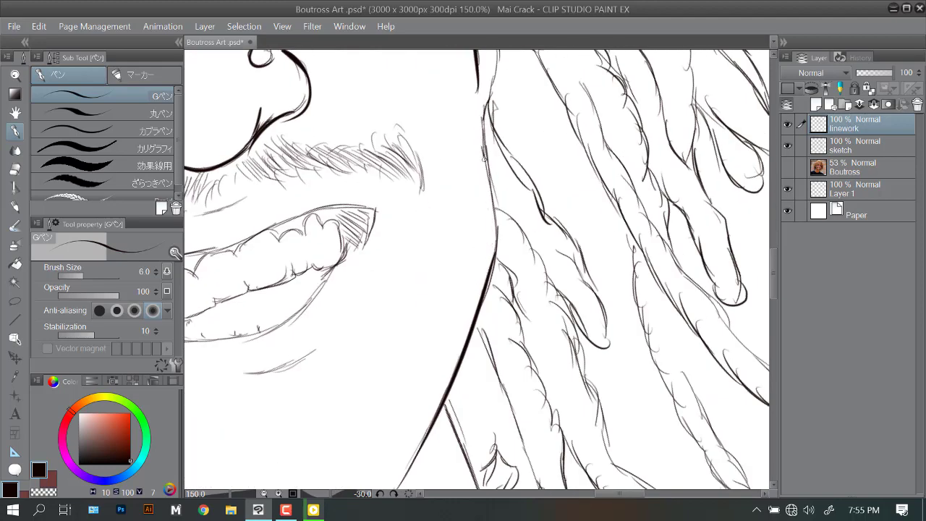
Ink the outer outline of the right ear and join it to the cheek contour below.
drag(496, 313, 481, 210)
scroll(397, 204, down, 3)
key(minus)
key(minus)
scroll(397, 205, up, 3)
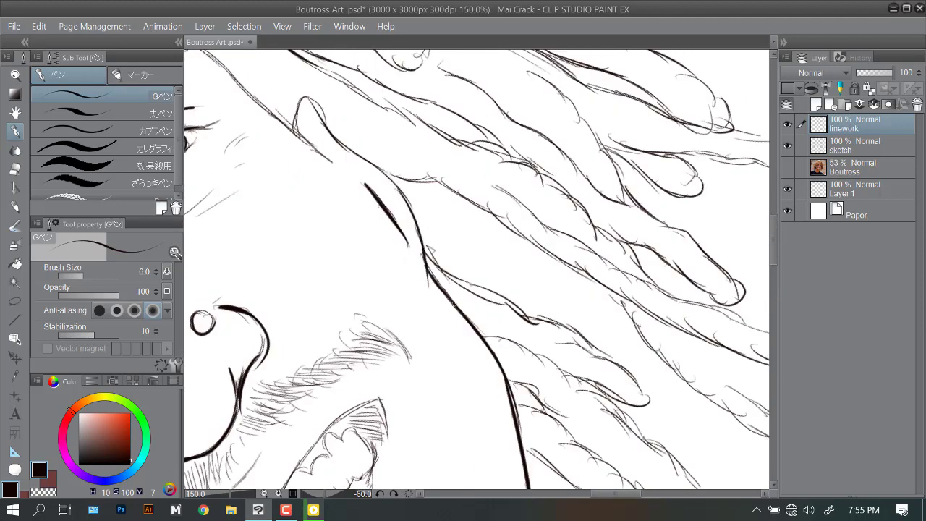
drag(454, 302, 497, 397)
key(asciicircum)
key(asciicircum)
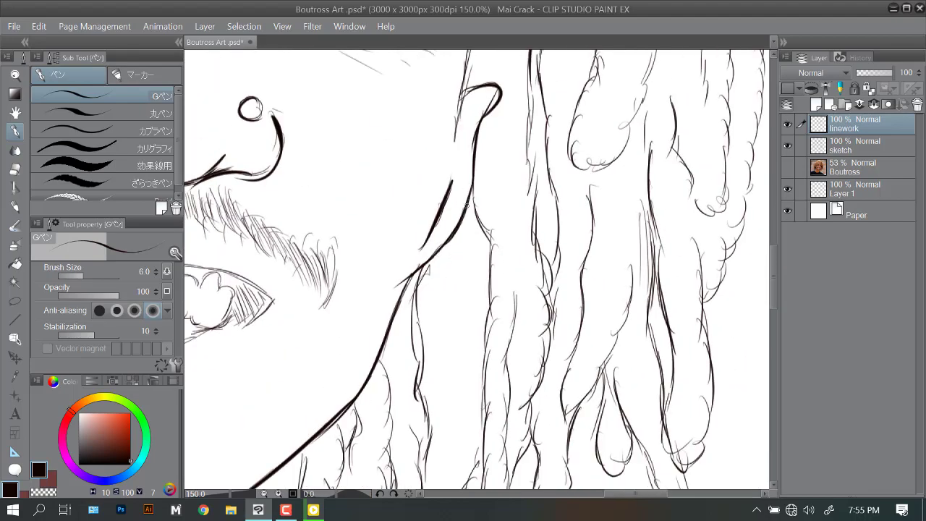
Ink the right temple contour from the end of the eyebrow down to the ear.
scroll(476, 270, up, 4)
key(asciicircum)
key(asciicircum)
scroll(475, 269, down, 2)
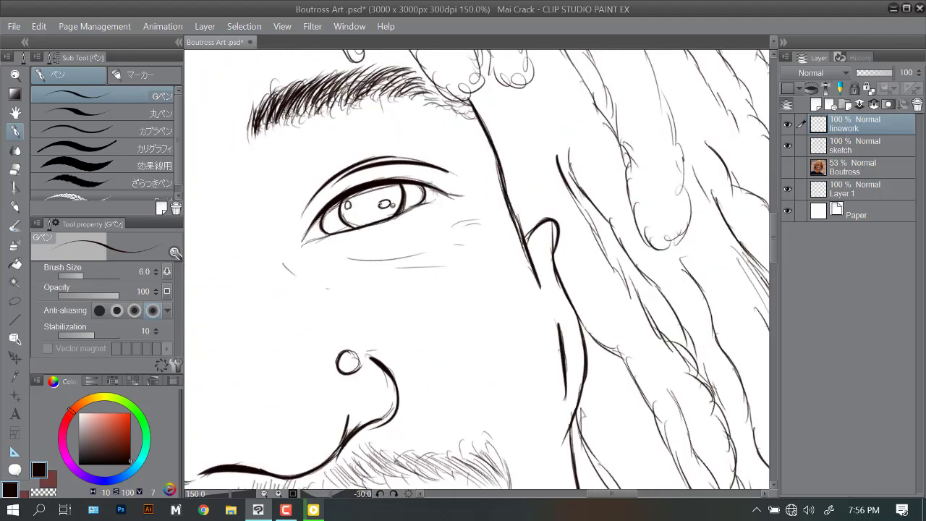
Set the brush size to 10 and ink the left jaw contour from the earlobe down toward the chin.
scroll(476, 270, down, 3)
key(asciicircum)
key(asciicircum)
key(asciicircum)
key(asciicircum)
scroll(476, 270, up, 3)
key(minus)
key(minus)
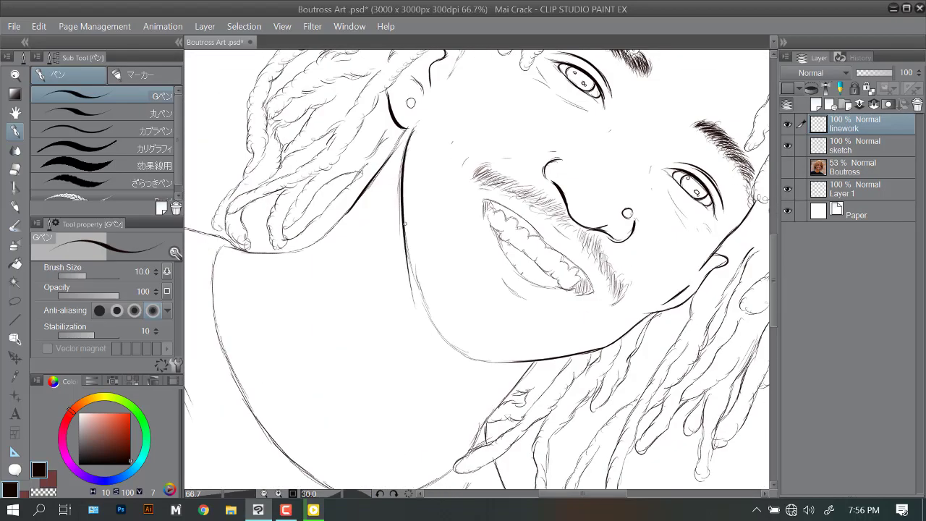
key(minus)
scroll(442, 328, down, 3)
scroll(442, 328, up, 3)
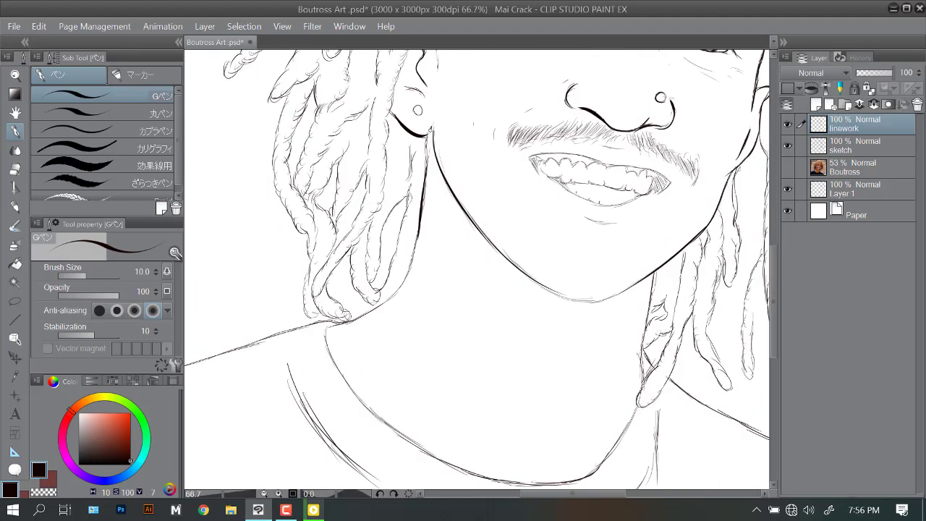
Set the brush size to 15 and ink the left neck contour from the earlobe down to the shoulder.
key(minus)
key(minus)
key(minus)
key(minus)
key(bracketright)
scroll(464, 220, down, 1)
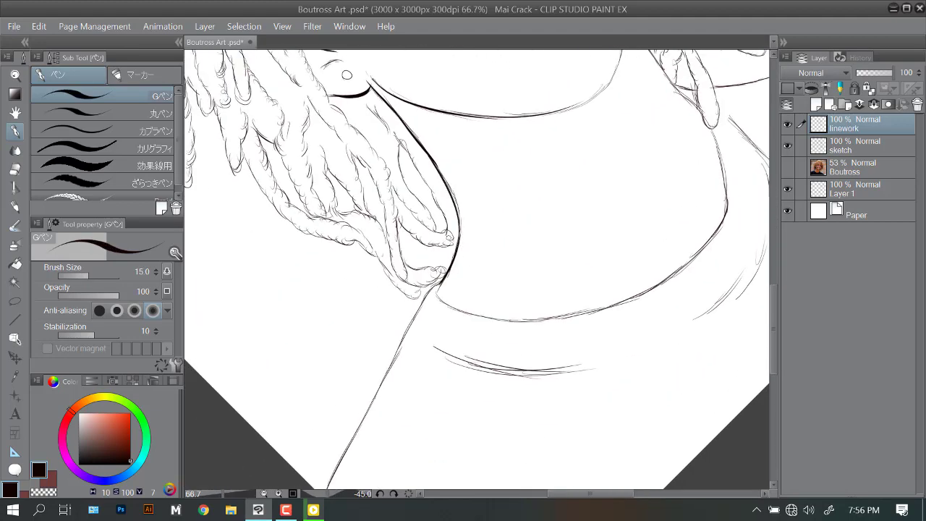
scroll(454, 217, up, 3)
key(asciicircum)
key(asciicircum)
key(asciicircum)
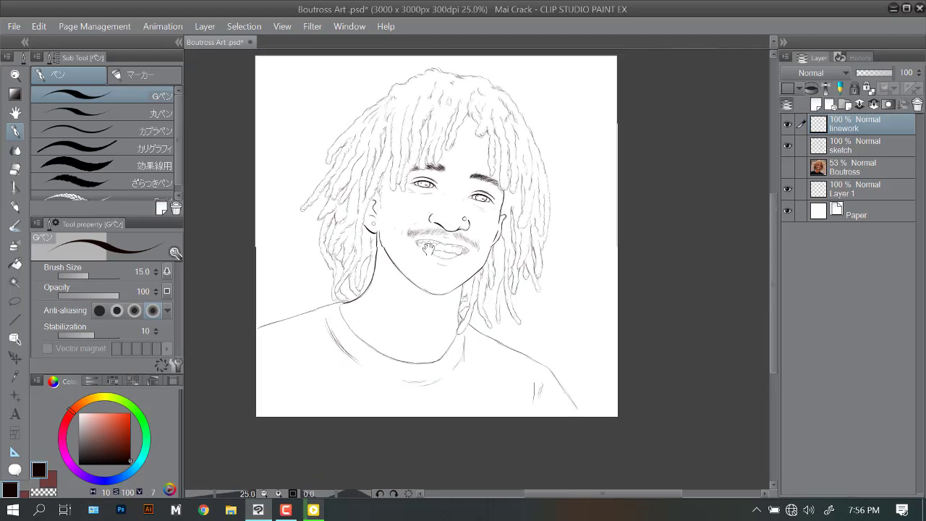
Ink the curved neckline of the shirt with a bold line.
key(minus)
key(minus)
key(minus)
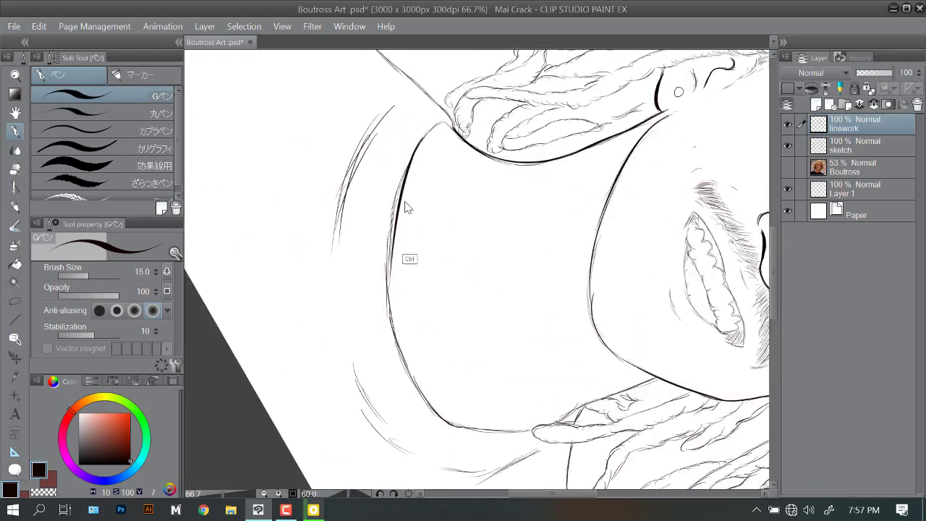
scroll(413, 258, down, 1)
scroll(438, 355, down, 3)
Ink the edges of the first dreadlocks on the upper left side of the head with wavy, tapering strokes.
key(asciicircum)
key(asciicircum)
scroll(438, 354, up, 2)
key(minus)
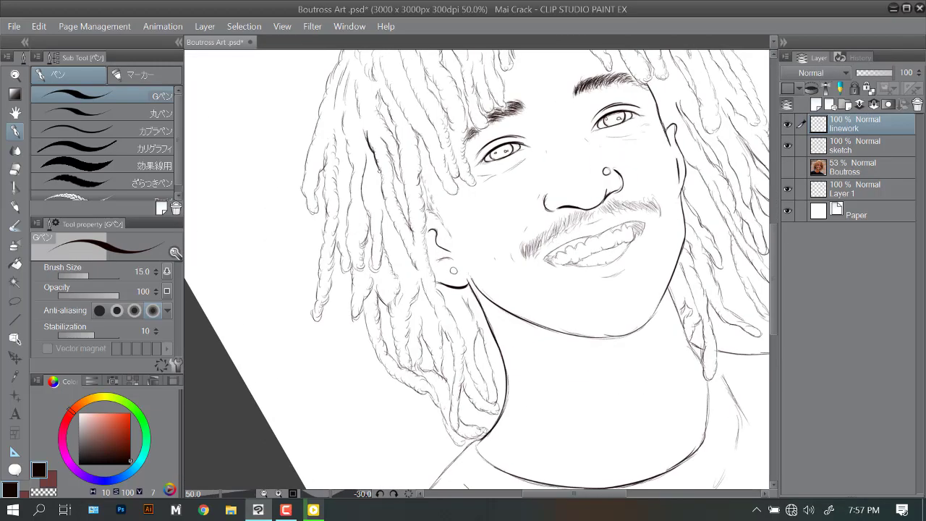
drag(417, 166, 437, 122)
drag(373, 205, 357, 290)
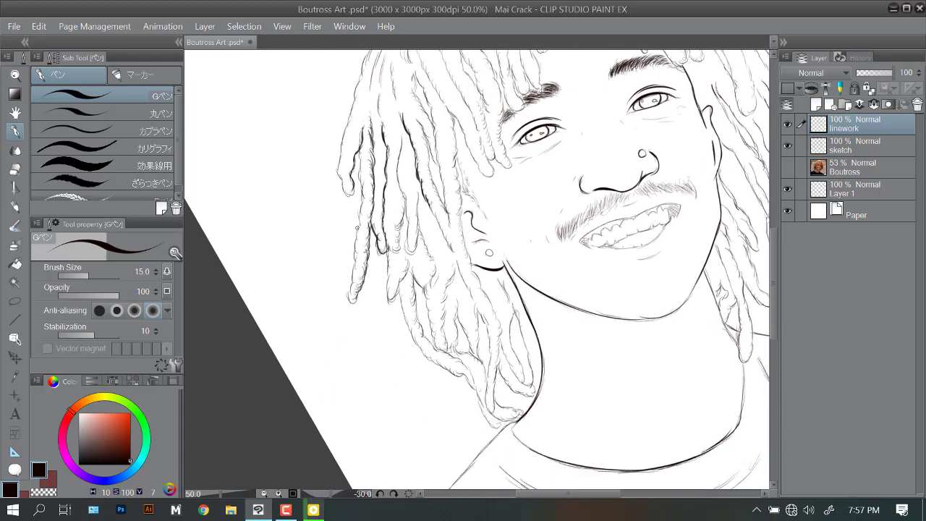
Ink the long outermost left dreadlock and the rounded tips of the shorter strands beside it.
scroll(356, 227, down, 2)
key(asciicircum)
key(asciicircum)
key(asciicircum)
scroll(365, 230, up, 3)
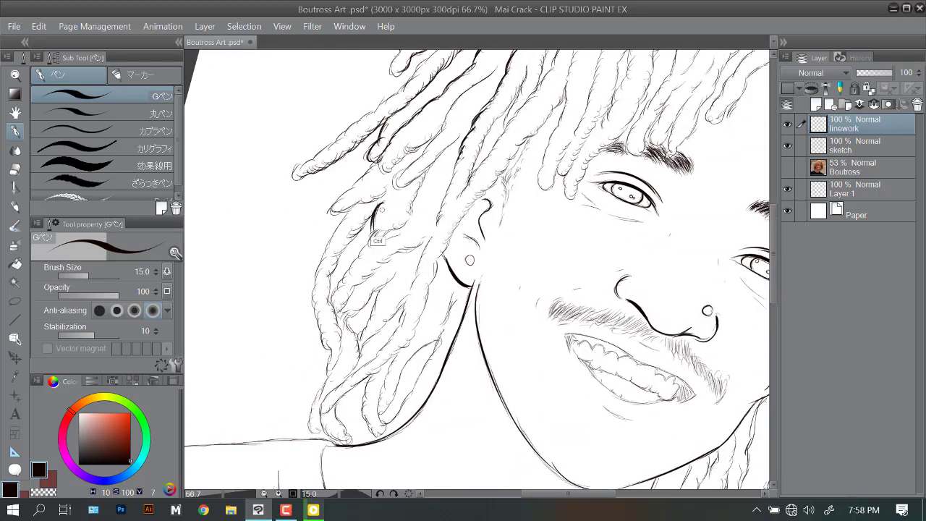
key(minus)
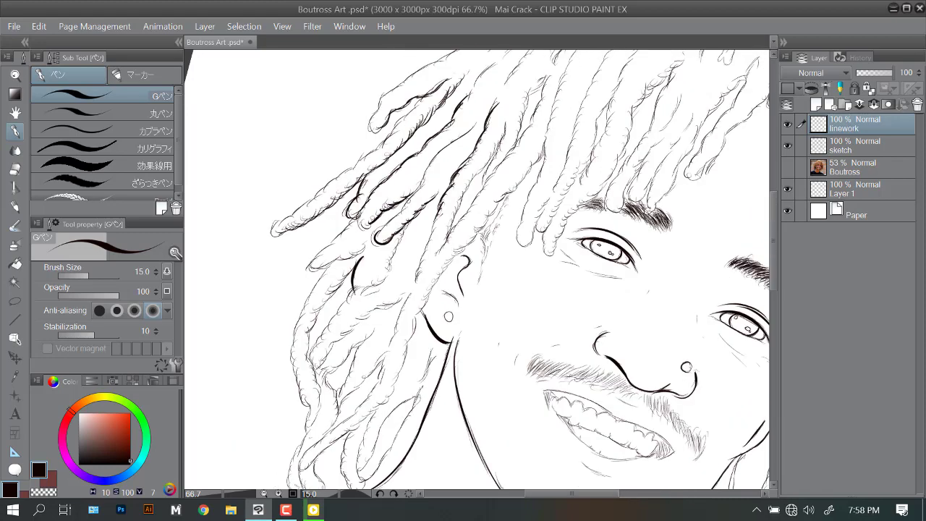
Add wavy edges and twist texture to the upper left dreadlocks above the ear.
key(minus)
key(minus)
key(minus)
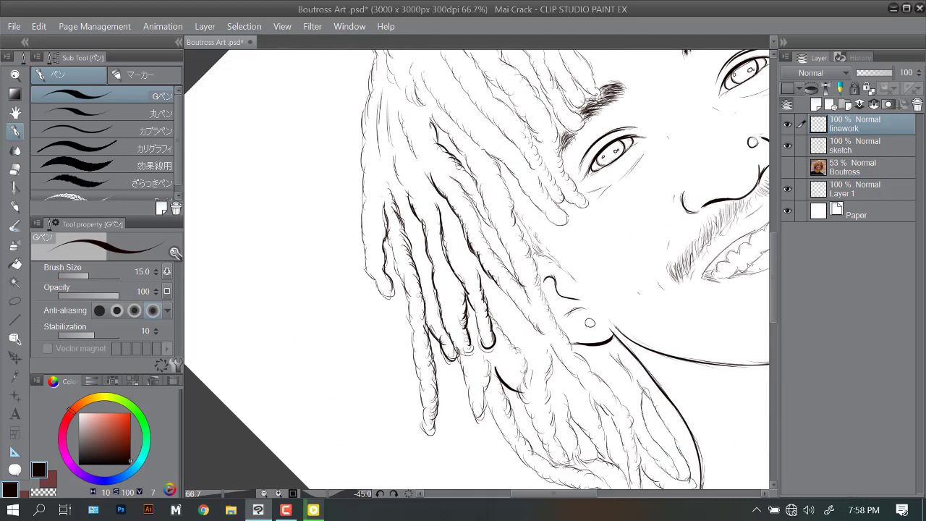
drag(463, 210, 430, 122)
key(ctrl+0)
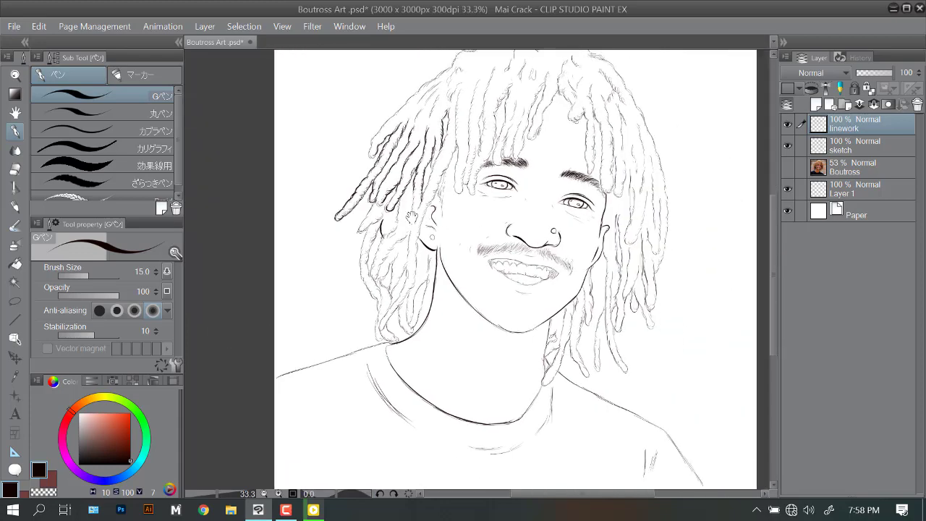
Ink the short dreadlock level with the left ear and the outer edge of the strands hanging below it.
scroll(411, 217, up, 2)
drag(364, 186, 359, 214)
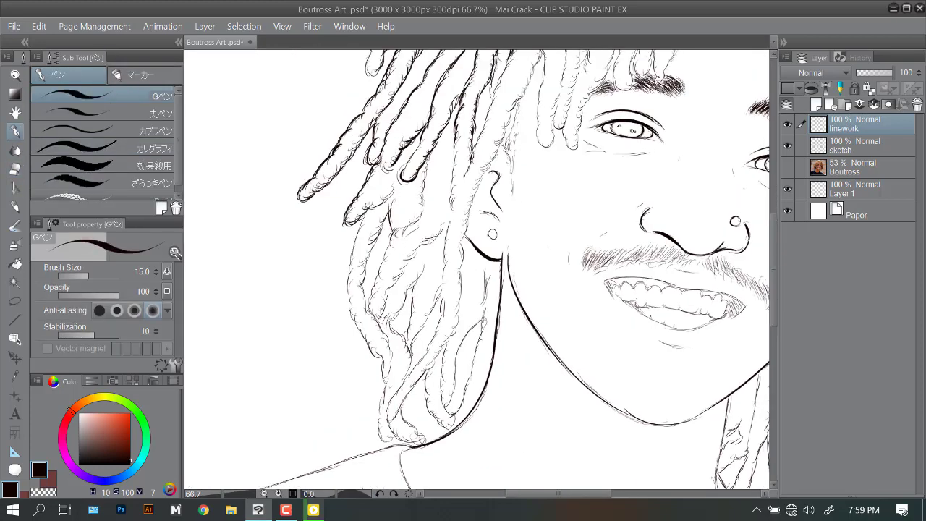
drag(376, 181, 380, 131)
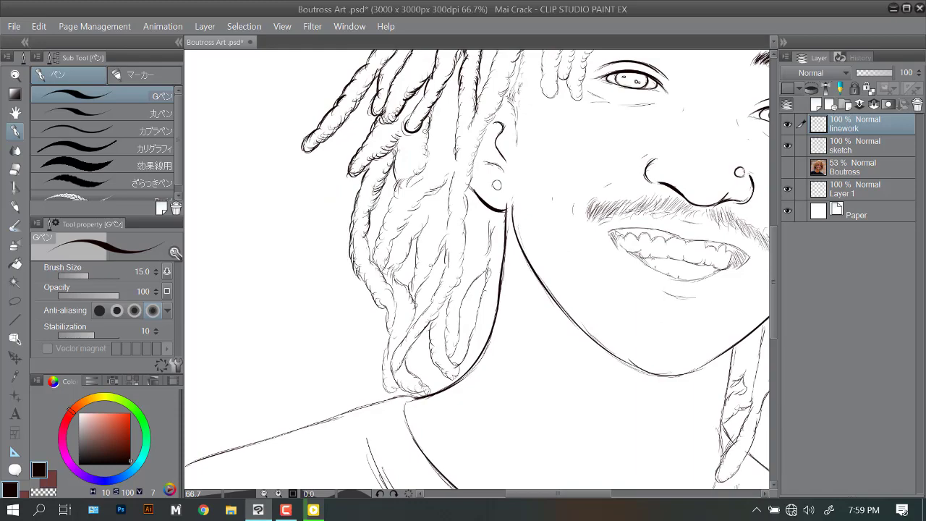
mouse_move(388, 175)
mouse_down()
mouse_move(384, 155)
mouse_move(377, 253)
mouse_up()
mouse_move(414, 167)
mouse_down()
mouse_move(394, 221)
mouse_move(434, 156)
mouse_up()
Ink the outer lower left dreadlocks with twisted edge strokes down to the shoulder.
scroll(477, 269, down, 2)
scroll(477, 269, down, 1)
scroll(478, 269, up, 3)
drag(340, 215, 357, 243)
drag(351, 234, 355, 268)
mouse_move(348, 265)
mouse_down()
mouse_move(356, 286)
mouse_move(366, 246)
mouse_up()
drag(353, 250, 366, 302)
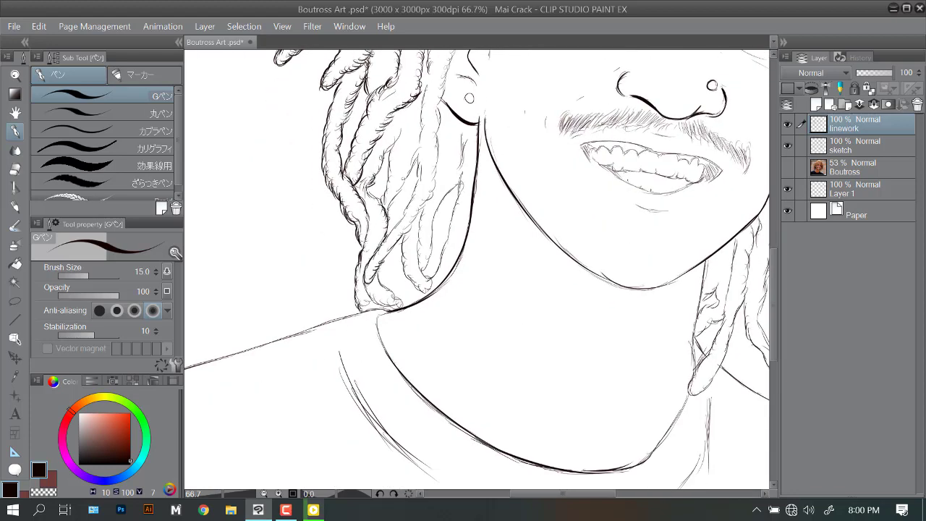
Ink the inner dreadlocks and their looped tips between the left ear, neck and shoulder.
scroll(477, 269, down, 2)
key(minus)
scroll(477, 269, up, 1)
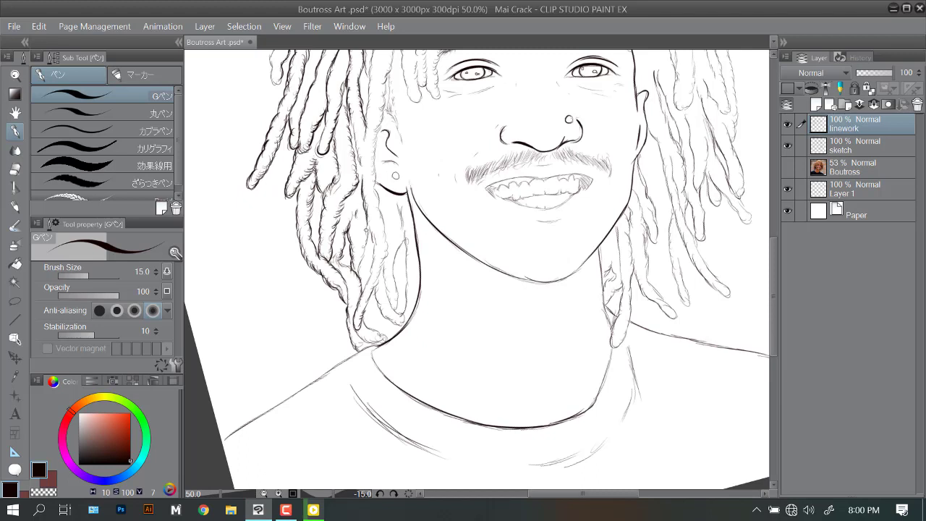
drag(369, 184, 382, 237)
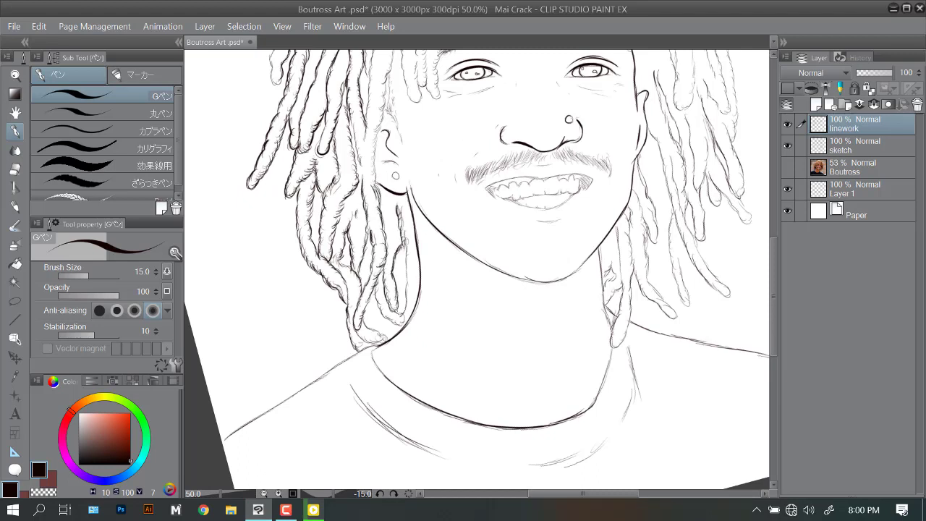
drag(373, 286, 399, 325)
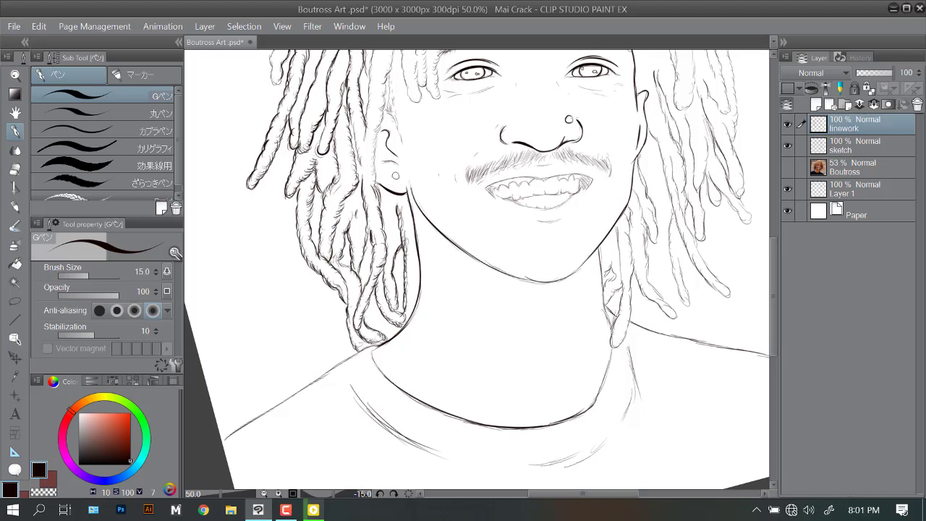
Ink the hairline wisps beside the left ear and the short dreadlock hanging over the left temple.
scroll(477, 269, down, 1)
key(asciicircum)
scroll(477, 269, up, 2)
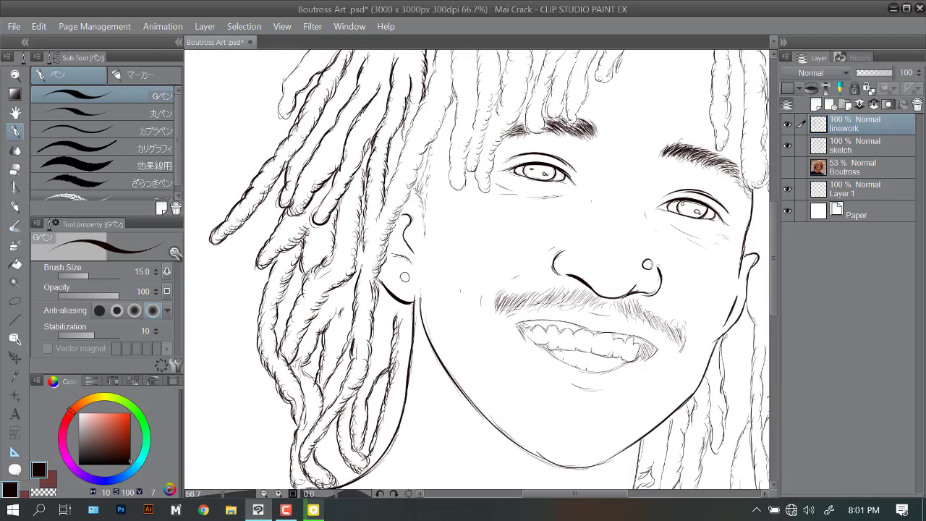
drag(394, 217, 430, 151)
mouse_move(405, 192)
mouse_down()
mouse_move(433, 146)
mouse_move(405, 112)
mouse_up()
scroll(477, 269, down, 1)
scroll(478, 269, up, 1)
key(asciicircum)
key(asciicircum)
key(asciicircum)
drag(422, 165, 459, 149)
drag(448, 158, 484, 139)
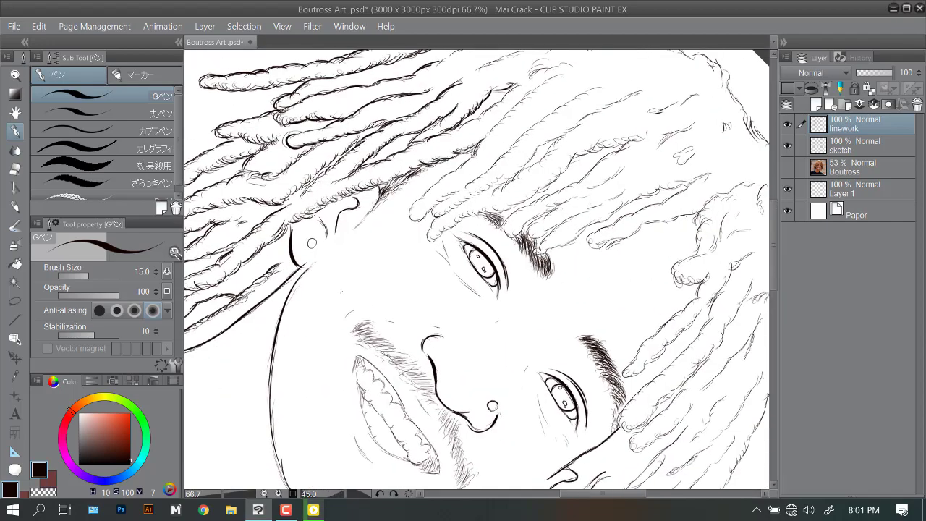
drag(412, 206, 442, 180)
drag(406, 220, 471, 180)
Ink the outermost upper left dreadlock and its wavy outer edge down to the rounded tip.
scroll(478, 269, down, 2)
key(minus)
key(minus)
key(minus)
scroll(477, 269, up, 1)
key(minus)
key(minus)
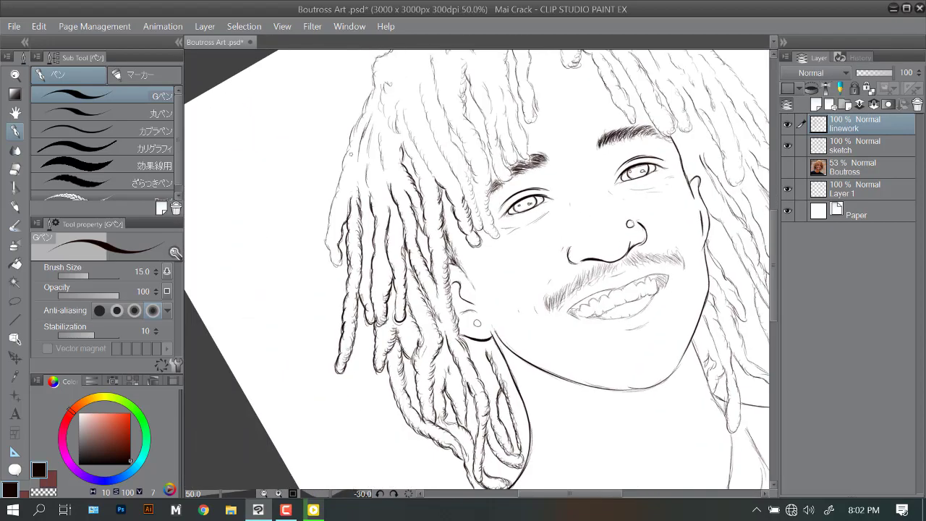
mouse_move(350, 157)
mouse_down()
mouse_move(328, 269)
mouse_move(337, 272)
mouse_up()
scroll(341, 236, up, 2)
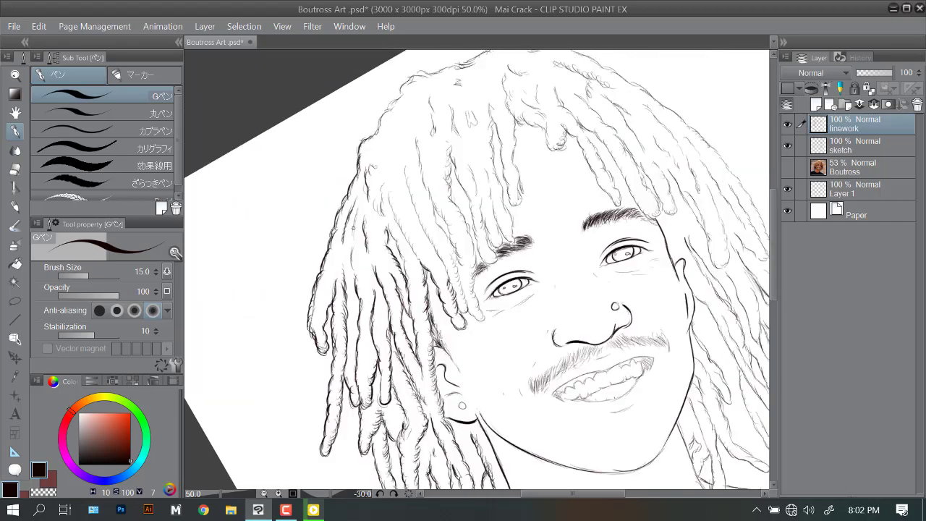
Ink the round stud in the left ear and extend the hair's upper left outline.
key(ctrl+0)
key(ctrl+plus)
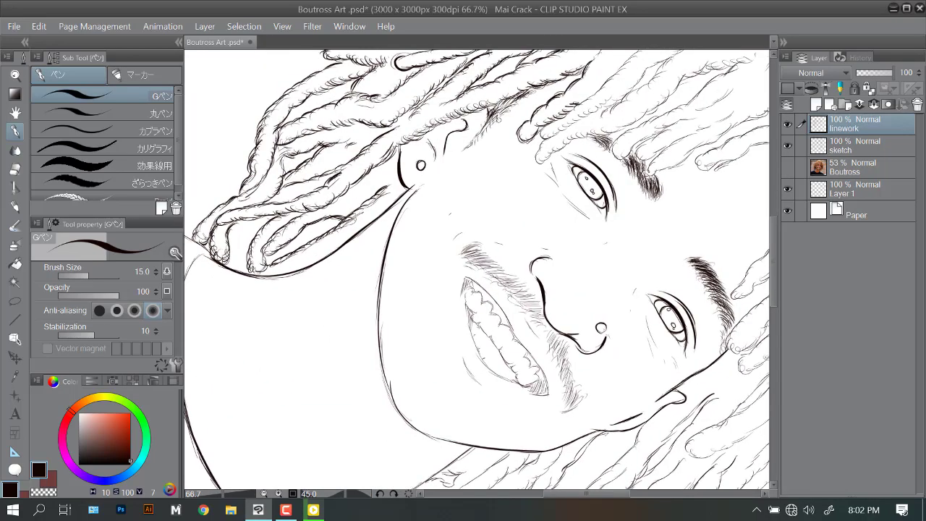
key(ctrl+minus)
key(minus)
key(minus)
key(minus)
key(minus)
key(minus)
key(minus)
key(minus)
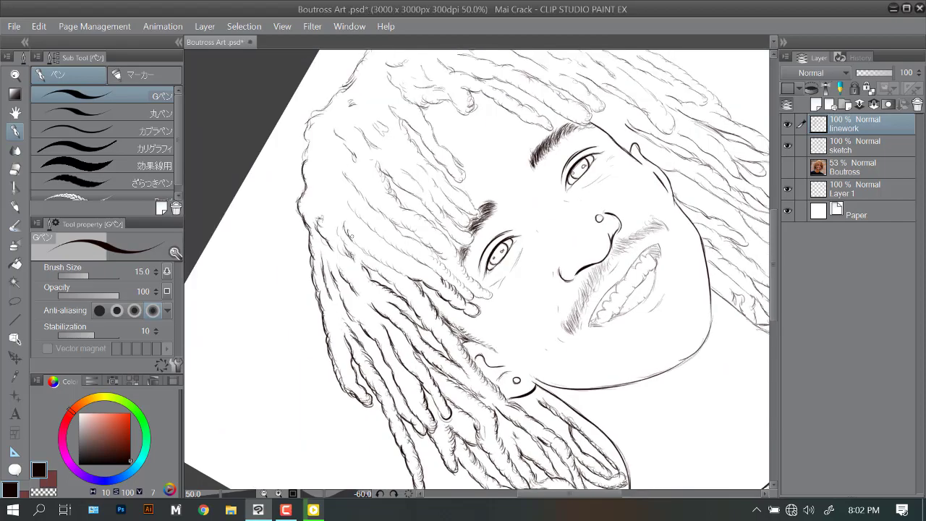
Ink the left crown outline and the twisted forehead dreadlocks beside the left eye's outer corner.
key(ctrl+plus)
key(asciicircum)
key(asciicircum)
key(asciicircum)
key(asciicircum)
key(asciicircum)
key(asciicircum)
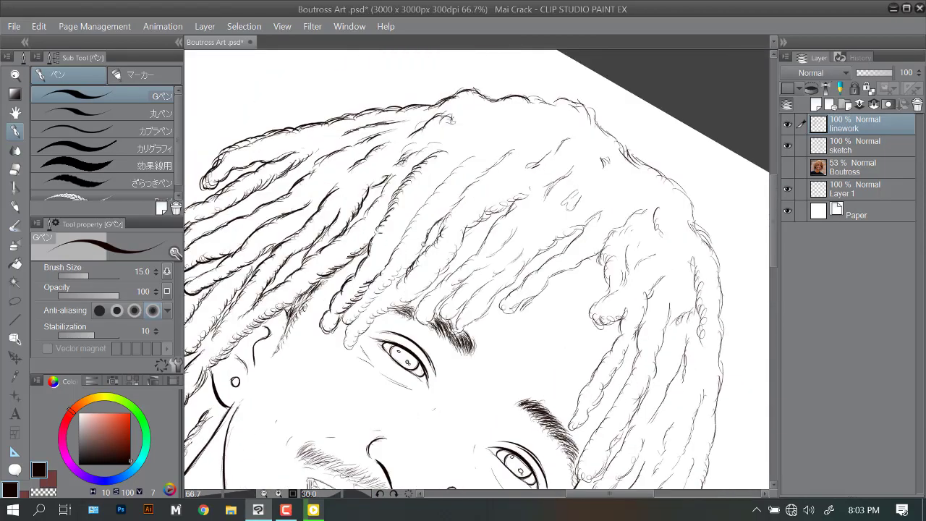
scroll(477, 269, down, 3)
scroll(477, 269, left, 2)
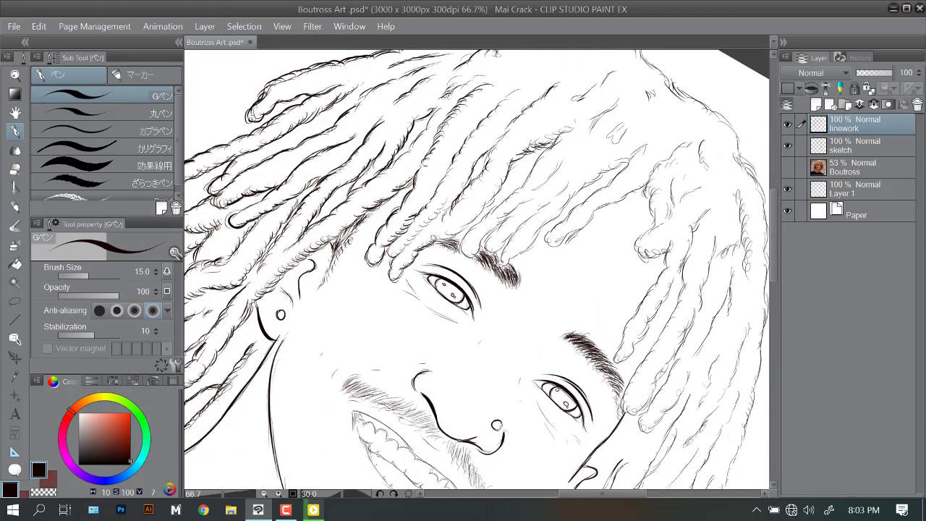
Ink the dreadlocks falling over the left eyebrow and add small curls at the roots on the left crown.
key(ctrl+minus)
key(minus)
key(minus)
key(minus)
key(minus)
key(minus)
key(minus)
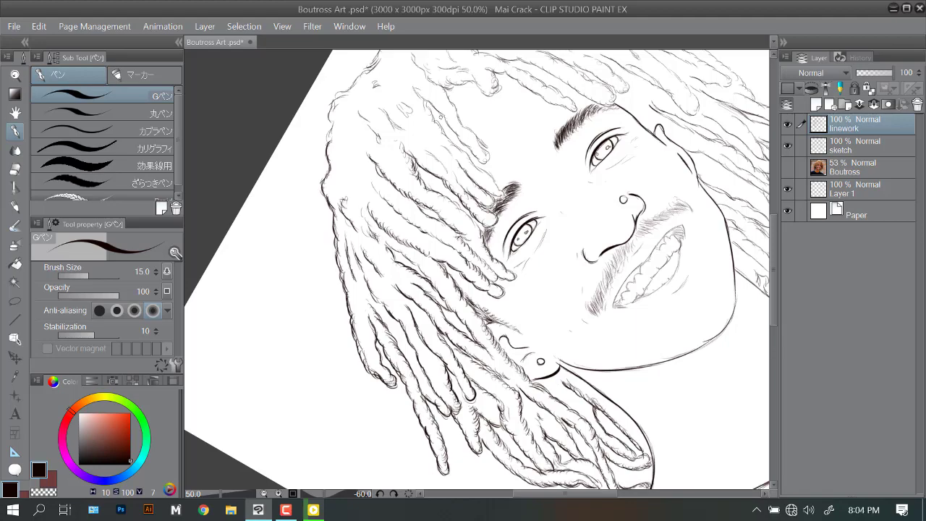
key(asciicircum)
key(asciicircum)
key(asciicircum)
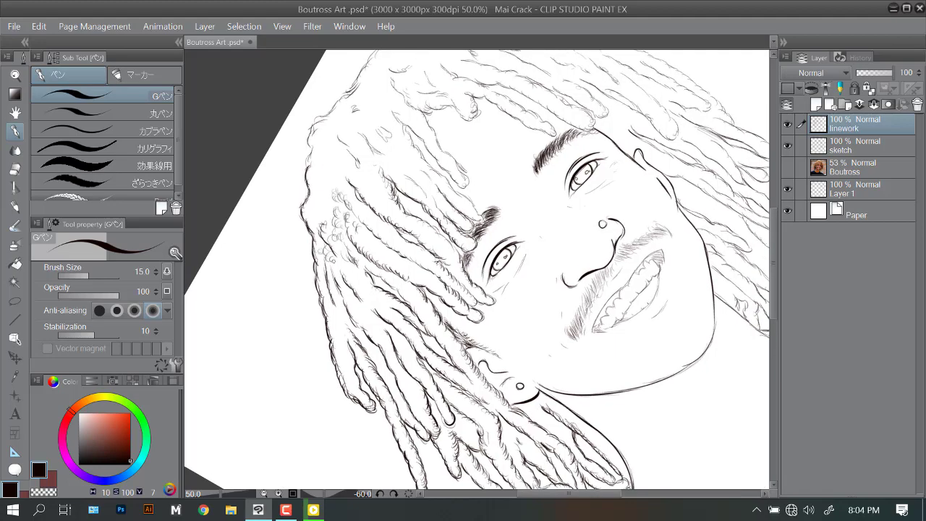
Ink the inner forehead dreadlocks above the left eyebrow and the separate lock beside the parting.
key(ctrl+plus)
key(asciicircum)
key(asciicircum)
key(asciicircum)
key(asciicircum)
drag(627, 268, 233, 232)
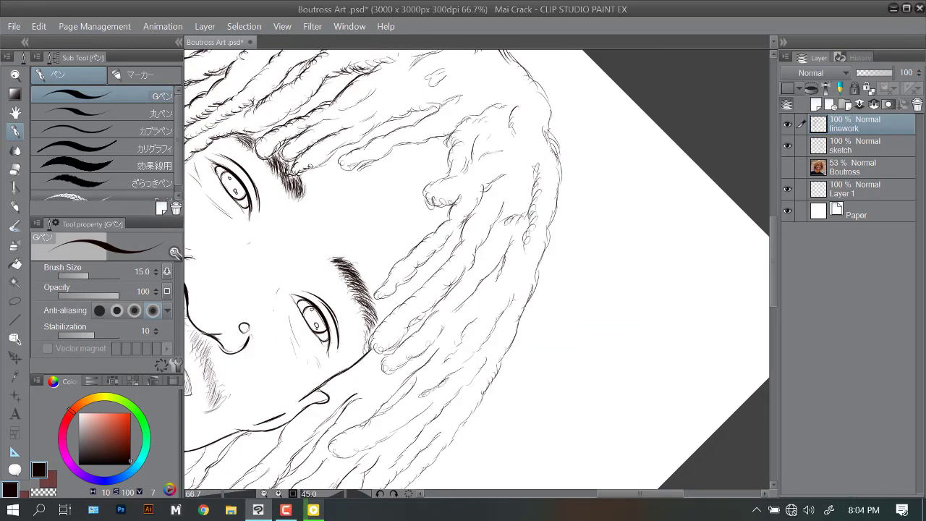
drag(366, 136, 440, 107)
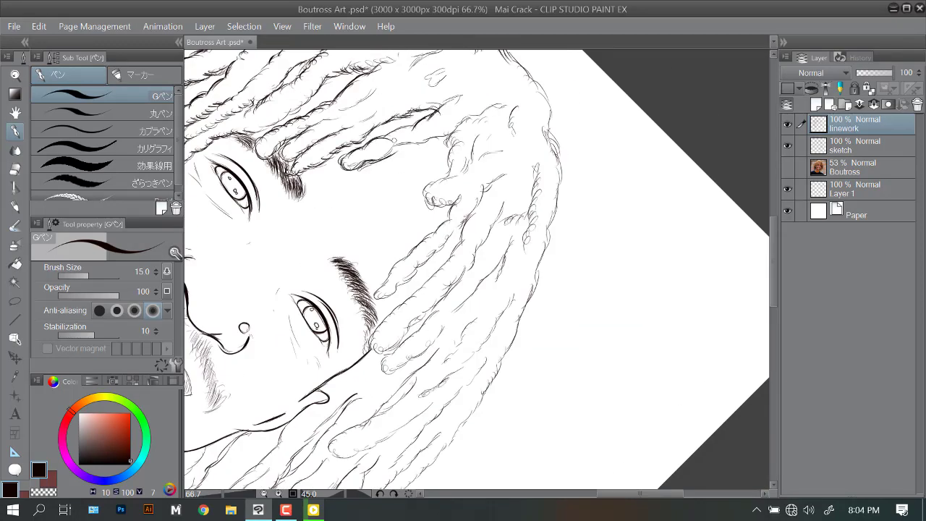
Ink the curled lock at the central parting and the twisted forehead dreadlocks to its right.
key(ctrl+minus)
key(minus)
key(minus)
key(minus)
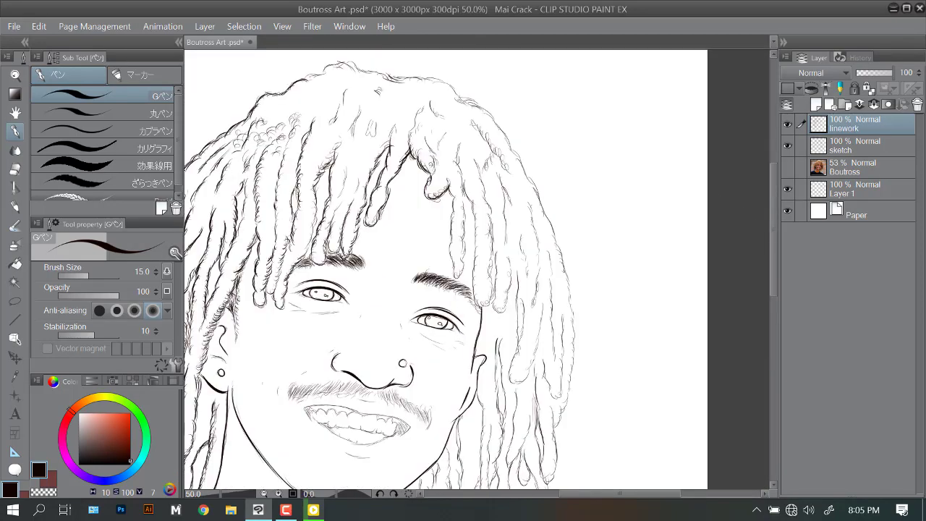
mouse_move(439, 196)
mouse_down()
mouse_move(443, 246)
mouse_move(444, 224)
mouse_move(452, 237)
mouse_up()
key(ctrl+z)
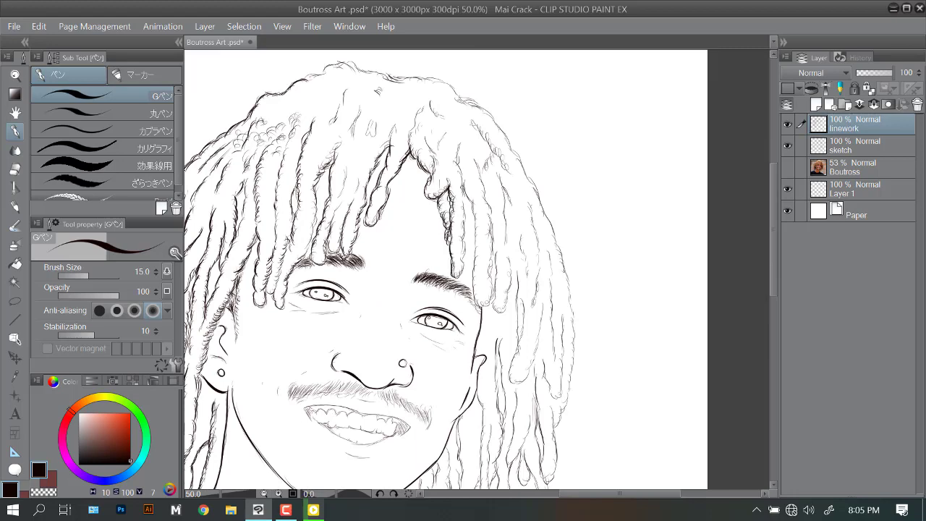
drag(461, 169, 459, 273)
key(minus)
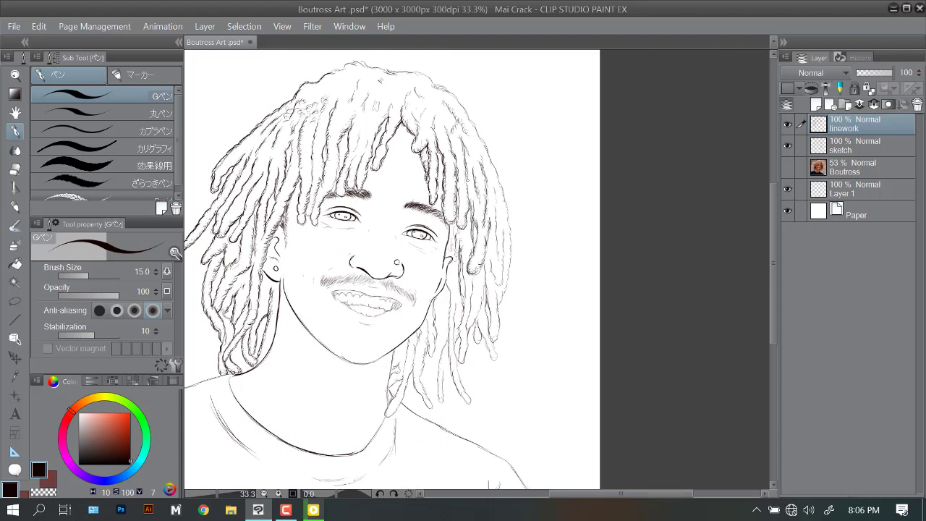
Ink the dreadlocks beside the right ear and the small forked tips at the right side.
scroll(395, 270, down, 2)
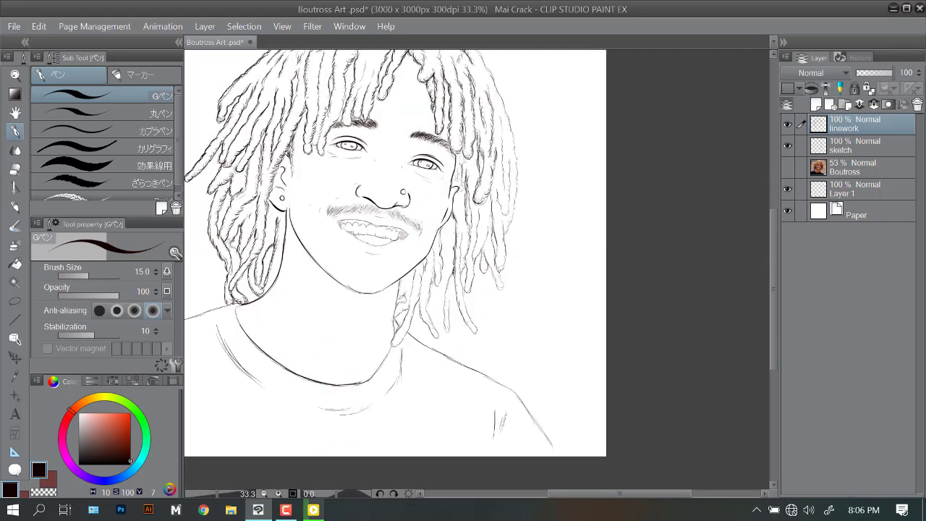
scroll(544, 205, up, 1)
scroll(410, 268, down, 1)
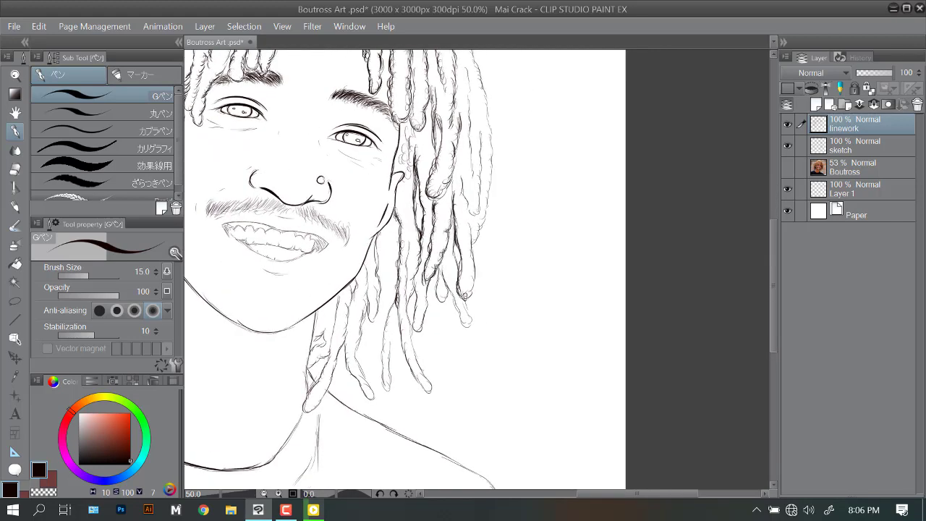
drag(470, 215, 466, 297)
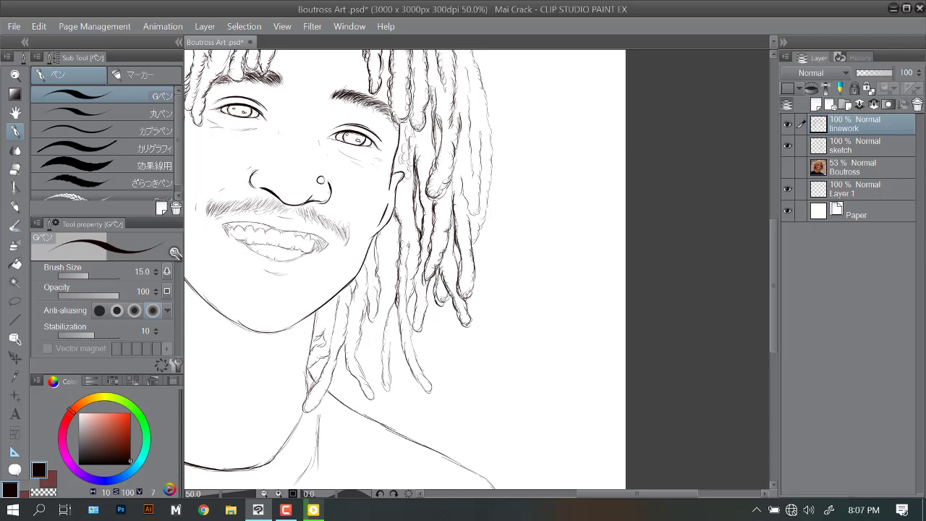
Ink the two long forked dreadlock tips hanging below the right ear toward the shoulder.
scroll(405, 268, down, 1)
mouse_move(409, 241)
mouse_down()
mouse_move(389, 336)
mouse_move(390, 383)
mouse_up()
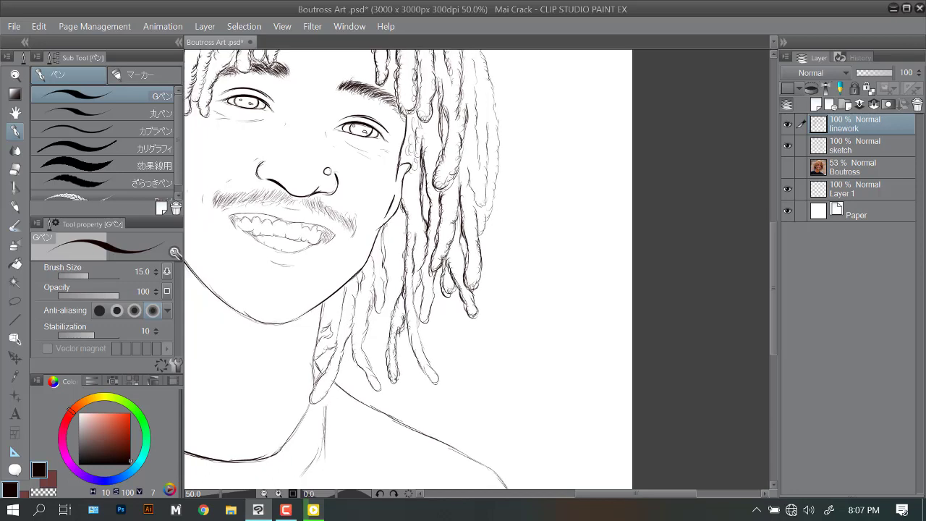
drag(405, 325, 433, 381)
drag(410, 295, 419, 330)
scroll(420, 329, down, 2)
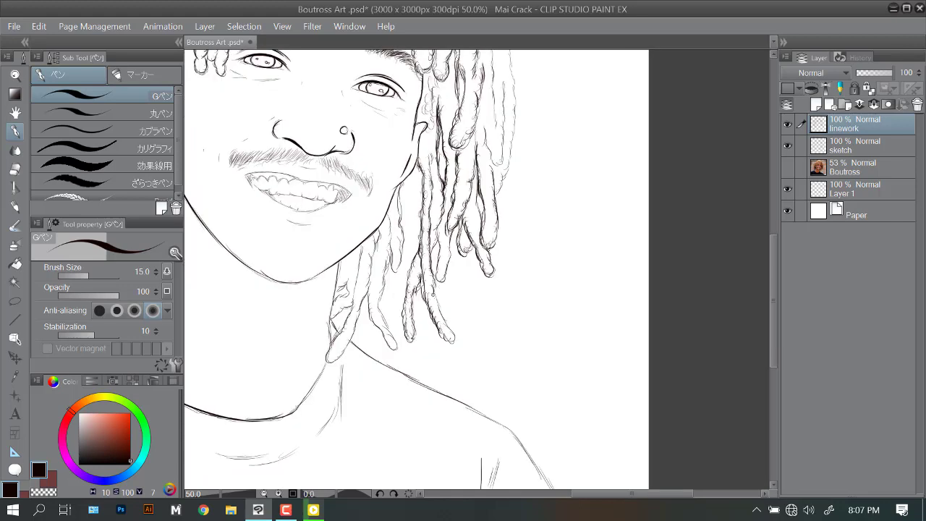
Ink the dreadlocks hanging beside the right jawline down to the shoulder.
scroll(478, 268, left, 2)
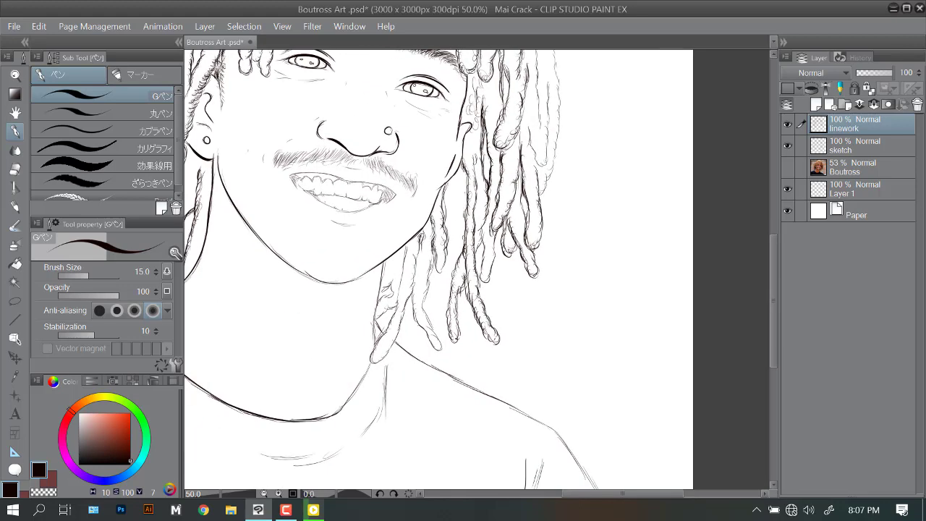
mouse_move(413, 325)
mouse_down()
mouse_move(432, 256)
mouse_move(443, 253)
mouse_up()
scroll(449, 267, down, 2)
scroll(449, 268, left, 1)
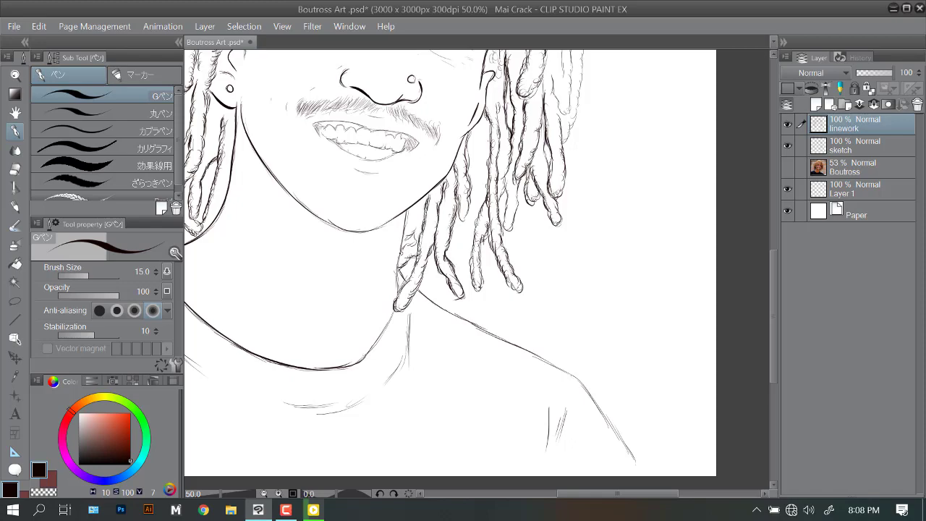
Ink the right neck line and the innermost right dreadlock with the loops between them.
drag(399, 256, 416, 228)
scroll(449, 267, down, 2)
drag(434, 266, 427, 206)
drag(401, 316, 434, 261)
scroll(448, 268, up, 2)
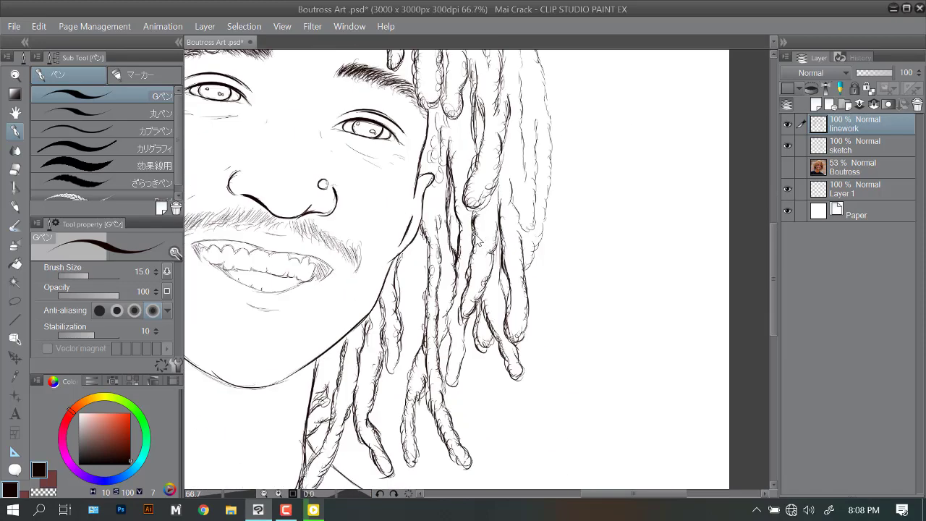
Ink the outer right dreadlocks at eye and nose level with twisted edge strokes.
scroll(478, 240, up, 2)
scroll(477, 240, right, 2)
drag(493, 270, 479, 237)
drag(491, 210, 486, 169)
mouse_move(499, 269)
mouse_down()
mouse_move(486, 204)
mouse_move(497, 211)
mouse_up()
drag(503, 201, 499, 165)
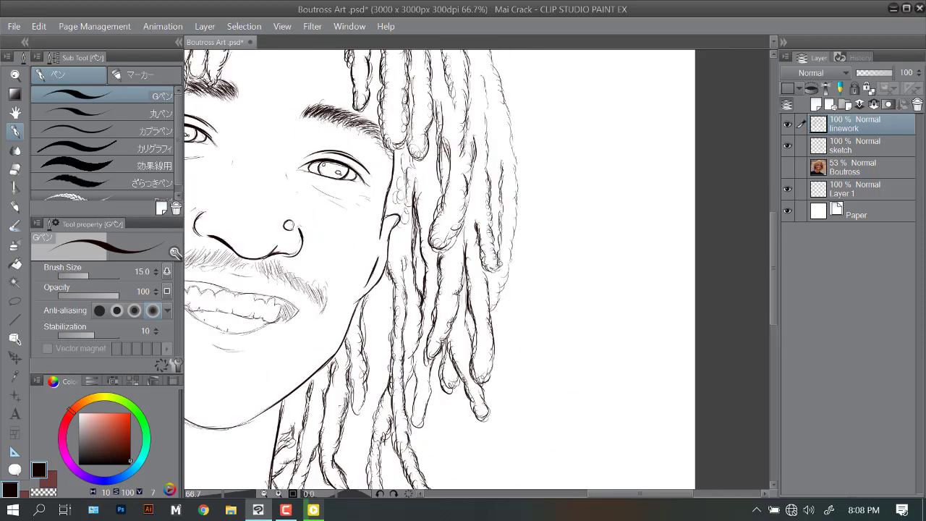
drag(498, 308, 506, 246)
Ink the outermost right dreadlocks and their outer contour up toward the crown.
scroll(506, 239, up, 2)
scroll(507, 238, left, 1)
drag(523, 201, 518, 152)
drag(526, 225, 524, 194)
scroll(521, 217, down, 2)
mouse_move(536, 254)
mouse_down()
mouse_move(536, 185)
mouse_move(502, 148)
mouse_move(515, 140)
mouse_up()
scroll(528, 156, up, 2)
scroll(514, 145, up, 3)
drag(498, 185, 492, 145)
drag(517, 211, 512, 175)
Ink the outline across the top of the head to join the left and right hair contours.
scroll(507, 181, up, 3)
mouse_move(536, 249)
mouse_down()
mouse_move(525, 201)
mouse_move(477, 232)
mouse_move(428, 232)
mouse_up()
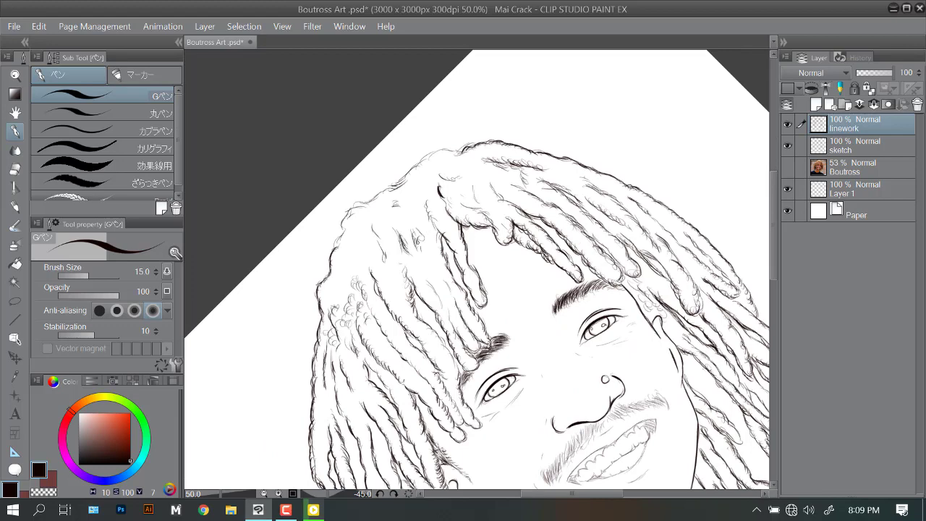
scroll(428, 235, down, 2)
drag(338, 207, 411, 137)
drag(396, 170, 436, 114)
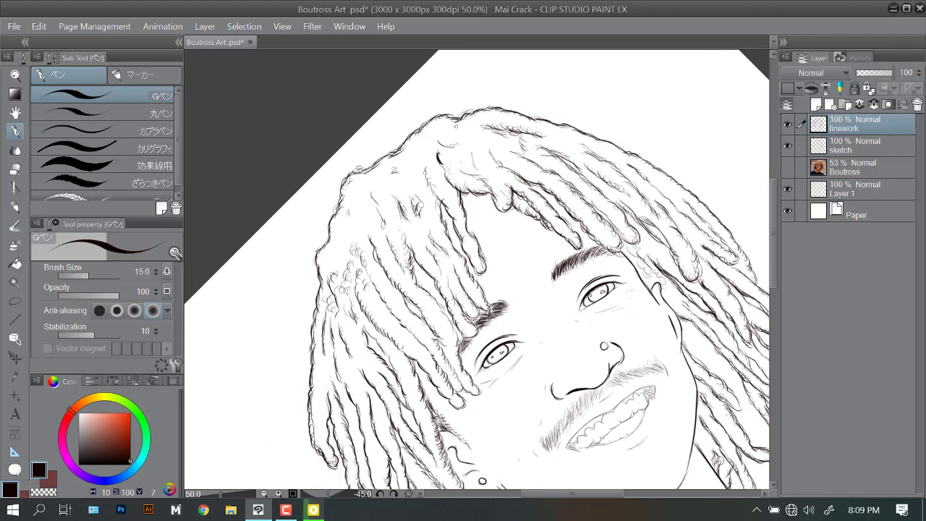
key(ctrl+0)
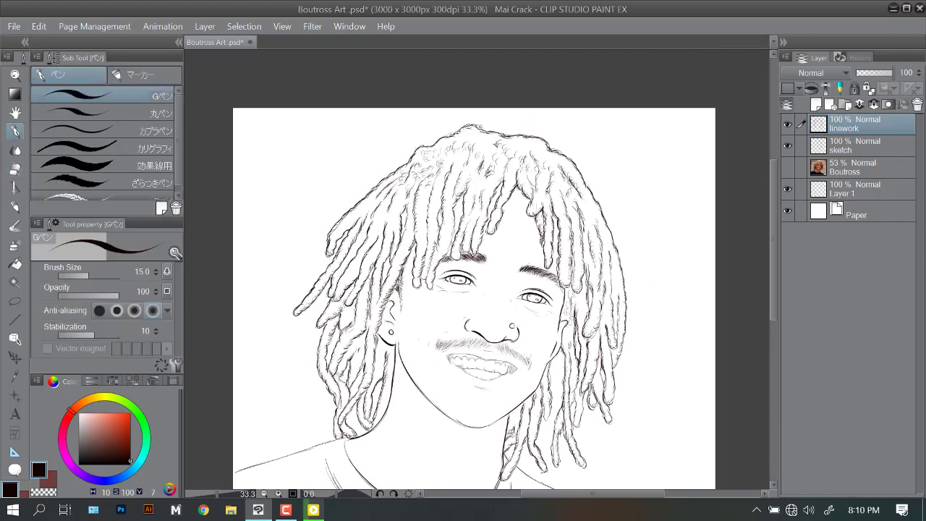
Ink the curved lower edge of the open mouth along the lower lip.
key(minus)
key(minus)
key(minus)
key(minus)
key(minus)
key(ctrl+plus)
key(ctrl+plus)
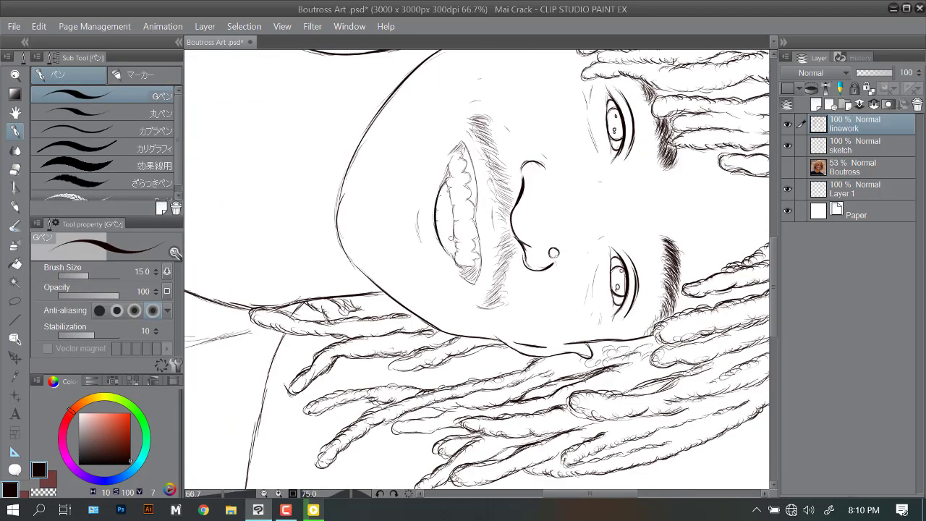
key(ctrl+plus)
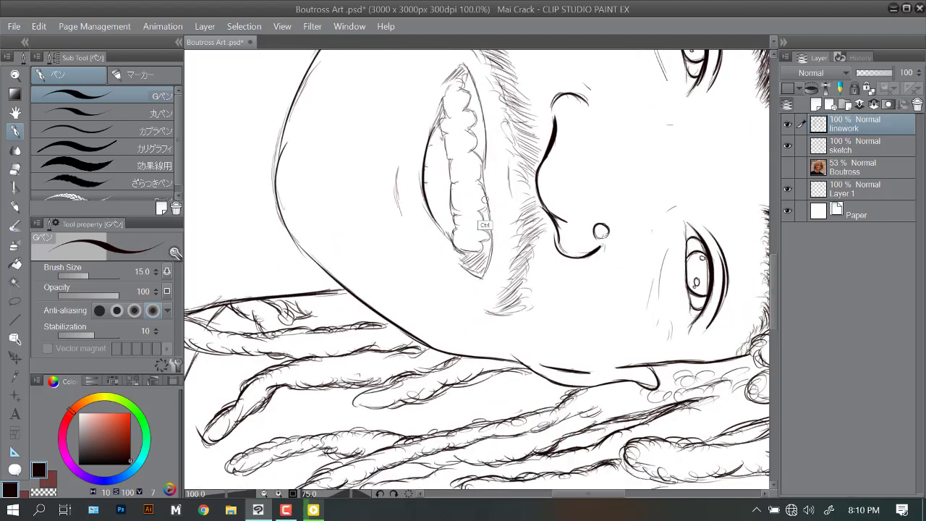
key(ctrl+0)
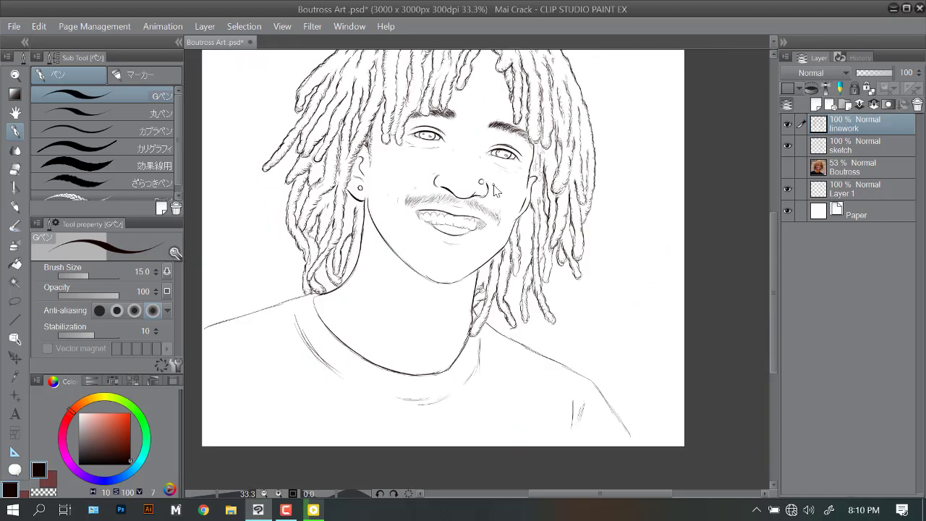
Set the brush size to 8 and ink the upper lip line and the upper teeth edges.
key(asciicircum)
key(asciicircum)
key(asciicircum)
key(ctrl+plus)
key(ctrl+plus)
key(ctrl+plus)
key(ctrl+plus)
key(ctrl+plus)
scroll(482, 262, up, 3)
key(bracketleft)
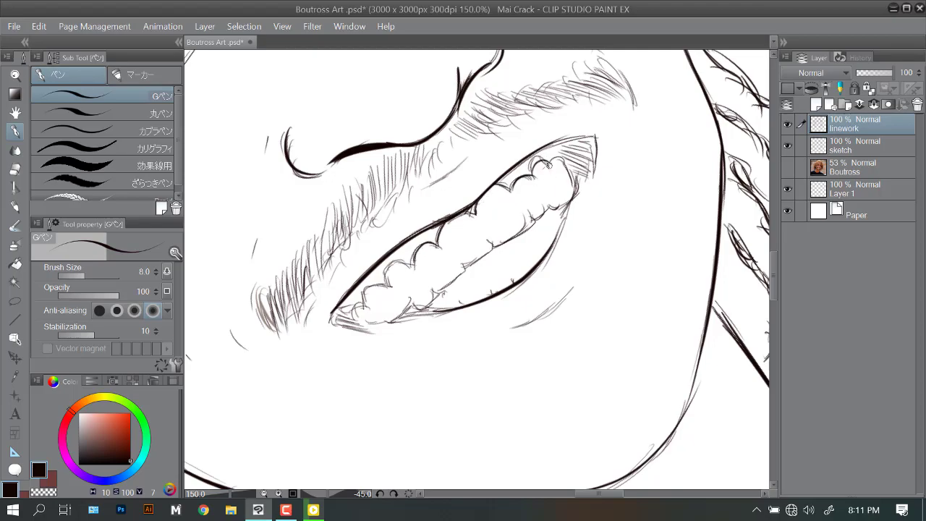
Refine the inked mouth and teeth edges and save the drawing.
key(ctrl+0)
key(asciicircum)
key(asciicircum)
key(asciicircum)
key(asciicircum)
key(asciicircum)
key(asciicircum)
key(asciicircum)
key(asciicircum)
key(asciicircum)
key(ctrl+plus)
key(ctrl+plus)
key(ctrl+plus)
key(ctrl+plus)
key(ctrl+plus)
key(ctrl+0)
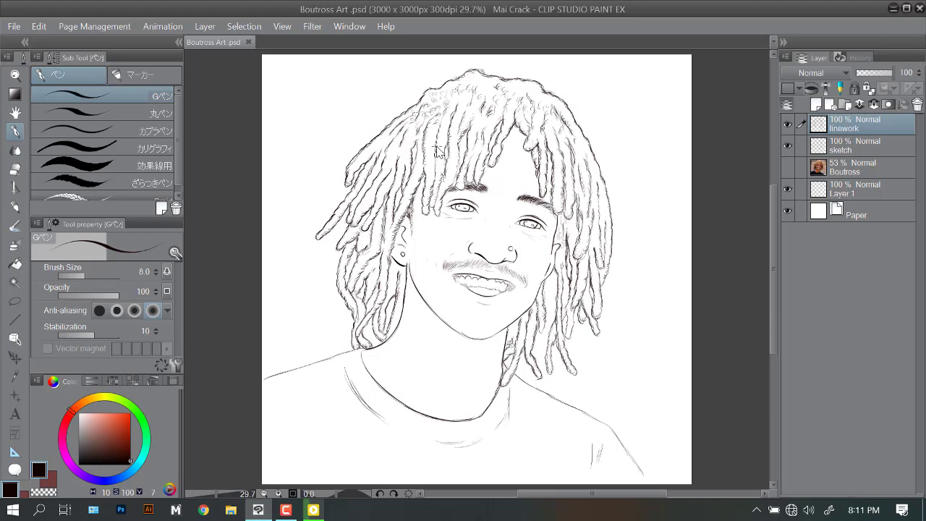
Ink the left shoulder line and the shirt collar's outer band lines.
key(ctrl+plus)
key(ctrl+plus)
key(asciicircum)
key(asciicircum)
key(asciicircum)
key(asciicircum)
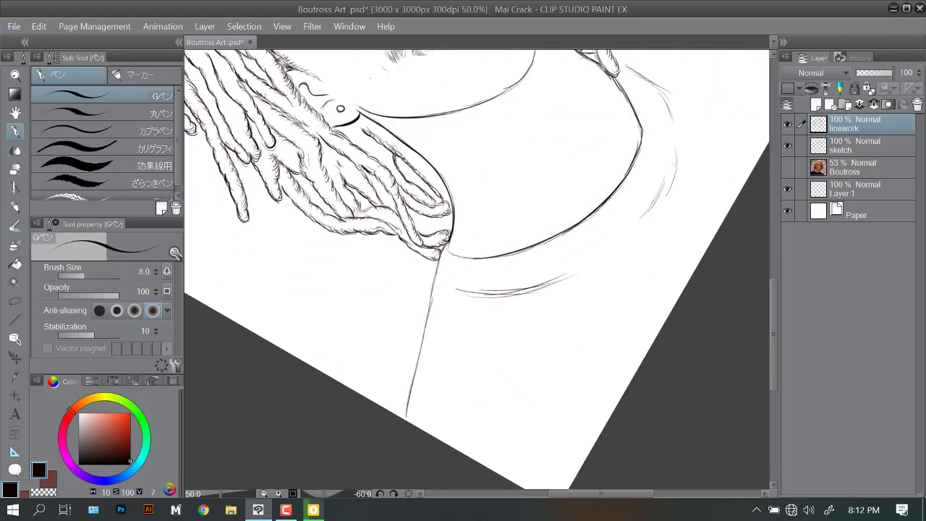
key(asciicircum)
key(asciicircum)
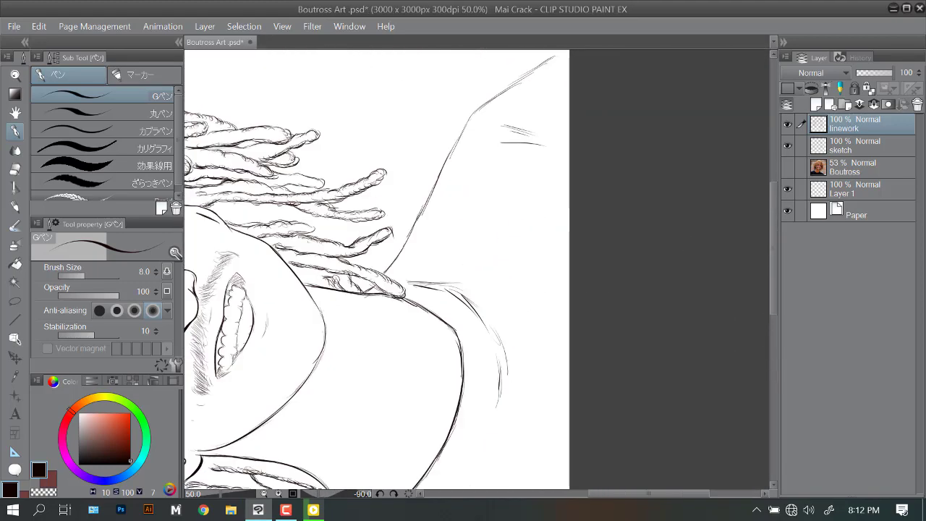
Show the Boutross photo layer beneath the linework as a reference for the mouth area.
key(minus)
key(minus)
key(minus)
key(ctrl+minus)
key(ctrl+alt+0)
key(asciicircum)
key(asciicircum)
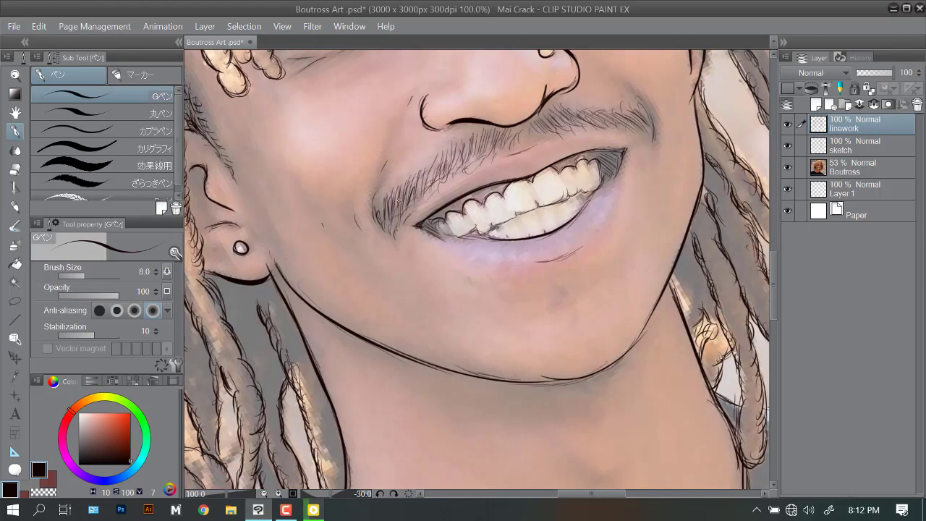
Hide the Boutross photo layer and ink short hair strokes along the left half of the mustache.
click(787, 167)
key(asciicircum)
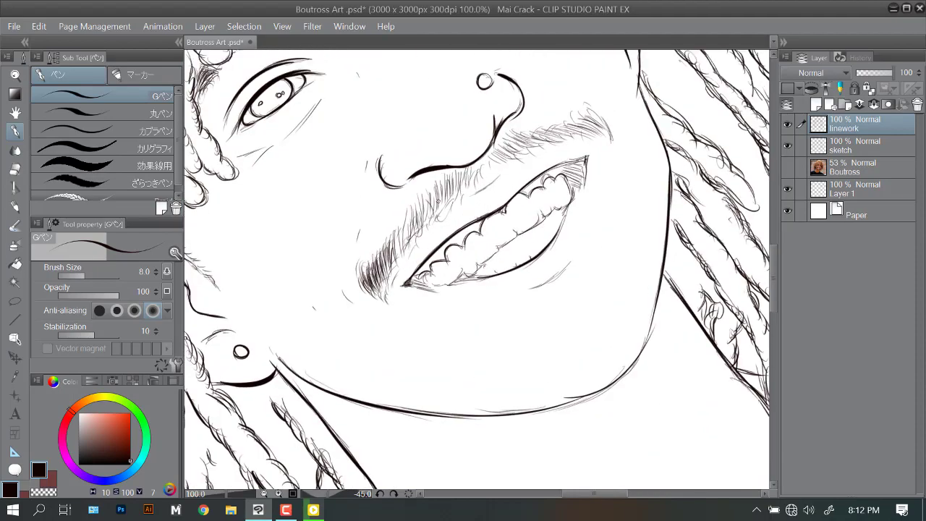
drag(418, 221, 440, 189)
drag(394, 253, 415, 208)
mouse_move(424, 219)
mouse_down()
mouse_move(434, 188)
mouse_move(470, 170)
mouse_up()
drag(440, 207, 450, 187)
Ink dense short hair strokes along the right half of the mustache out to its tip.
key(minus)
key(minus)
key(minus)
key(minus)
key(ctrl+minus)
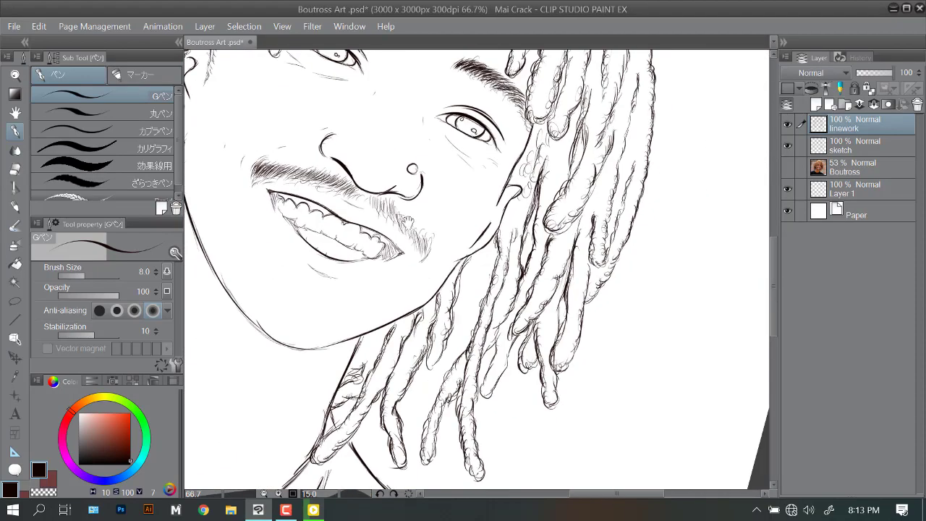
drag(385, 220, 395, 201)
mouse_move(400, 235)
mouse_down()
mouse_move(409, 206)
mouse_move(415, 214)
mouse_up()
drag(415, 255, 425, 222)
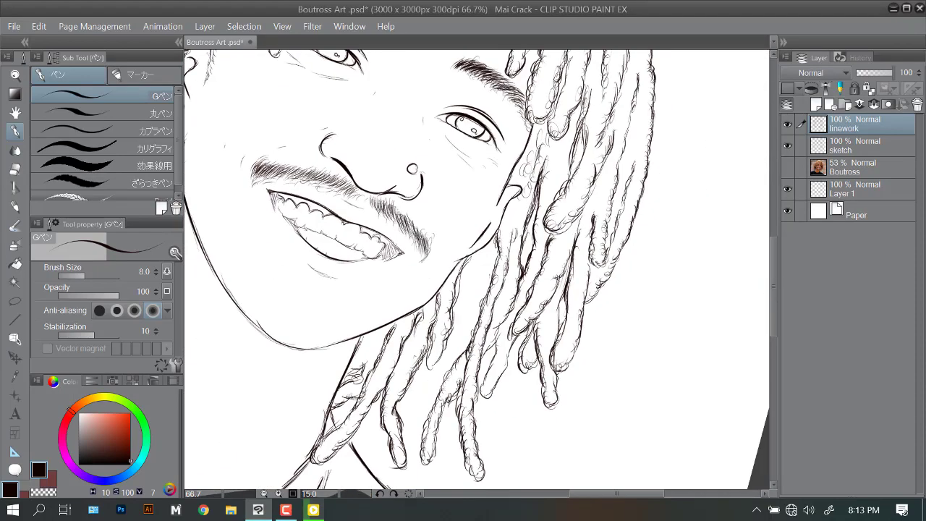
Ink the bottom edges of the upper teeth, the lower lip contour and the small gaps between the lower teeth.
key(asciicircum)
key(asciicircum)
key(asciicircum)
key(asciicircum)
key(asciicircum)
key(asciicircum)
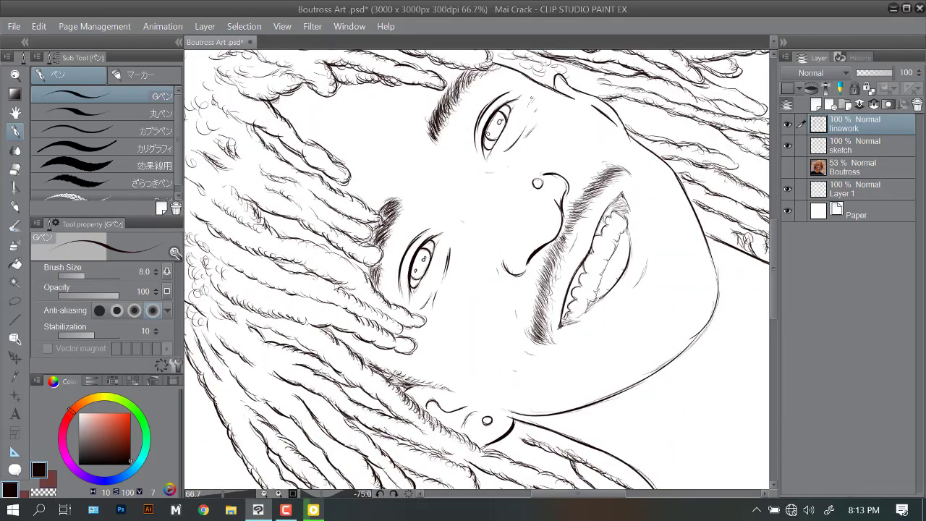
scroll(721, 281, up, 5)
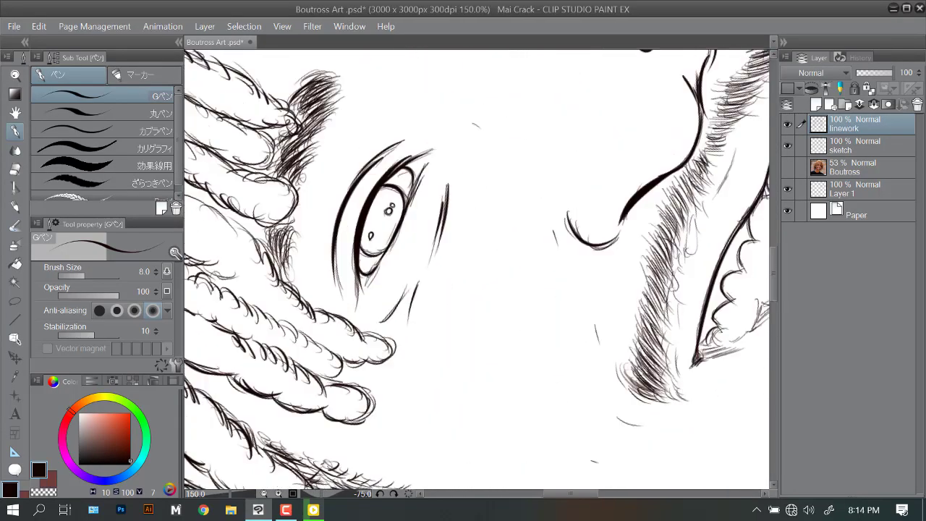
drag(469, 240, 493, 172)
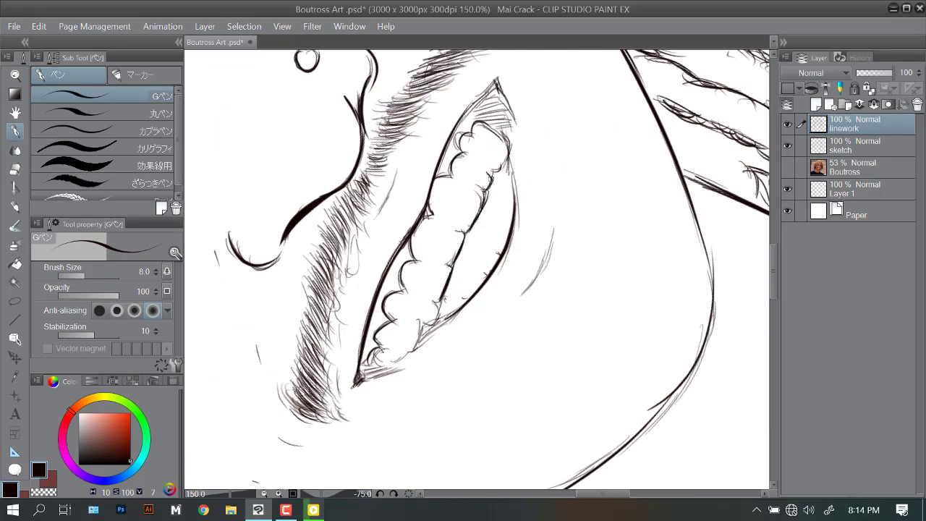
drag(426, 335, 448, 317)
scroll(410, 345, down, 4)
key(minus)
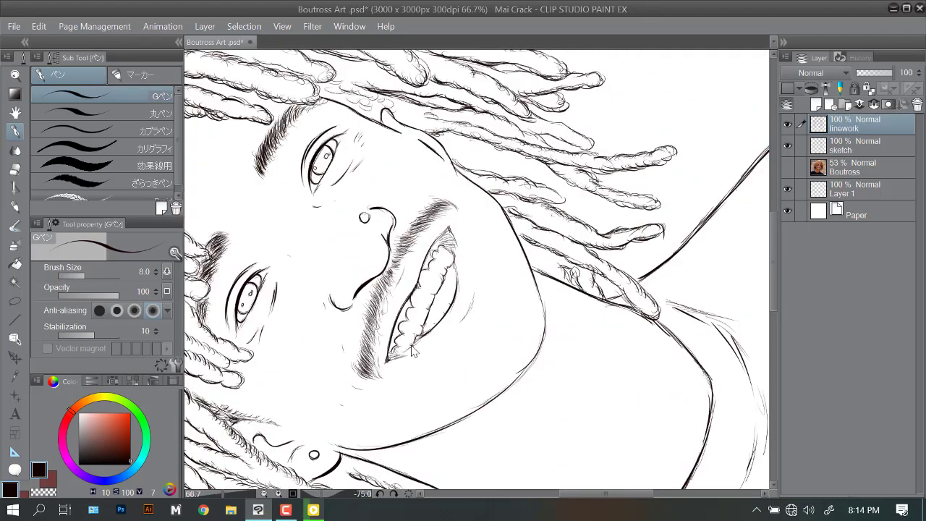
scroll(455, 235, up, 2)
scroll(443, 334, up, 5)
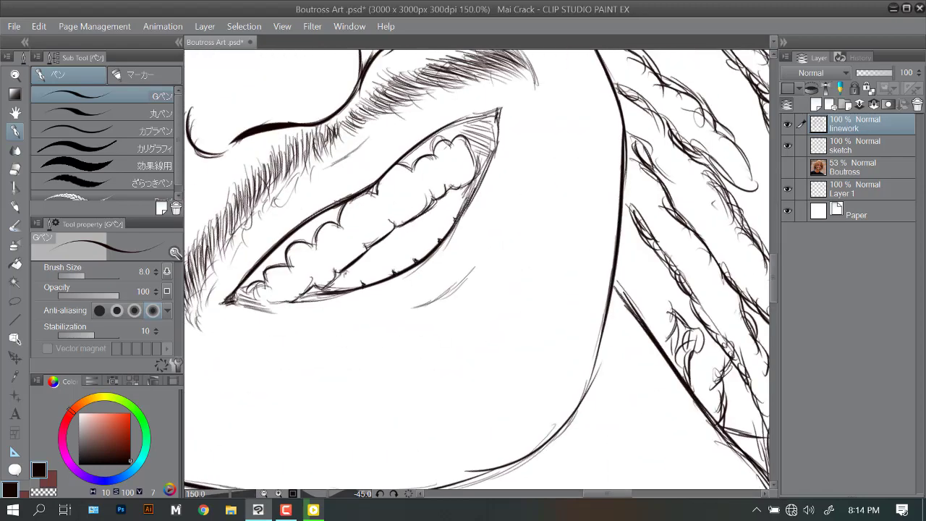
Add a new layer named "skin base" directly beneath the sketch layer.
key(ctrl+0)
key(ctrl+shift+n)
double_click(842, 170)
text(ski)
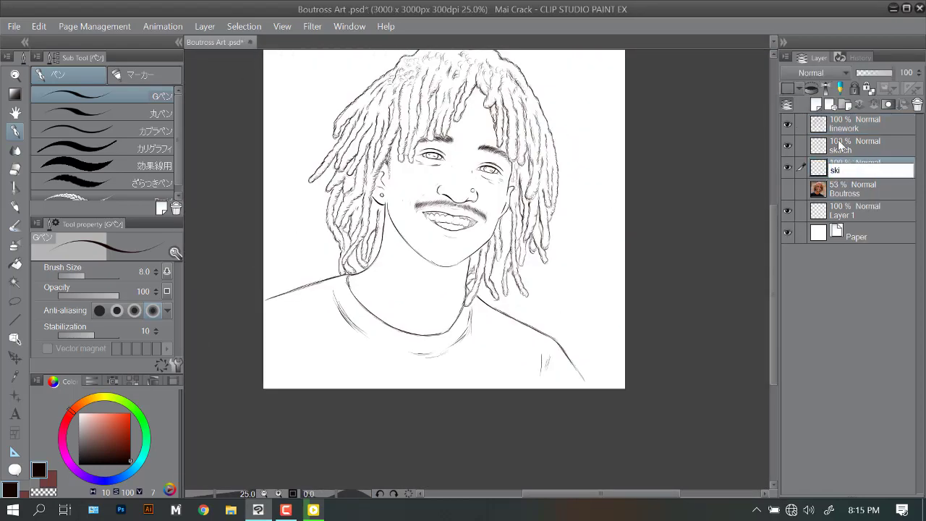
text(n base)
key(Return)
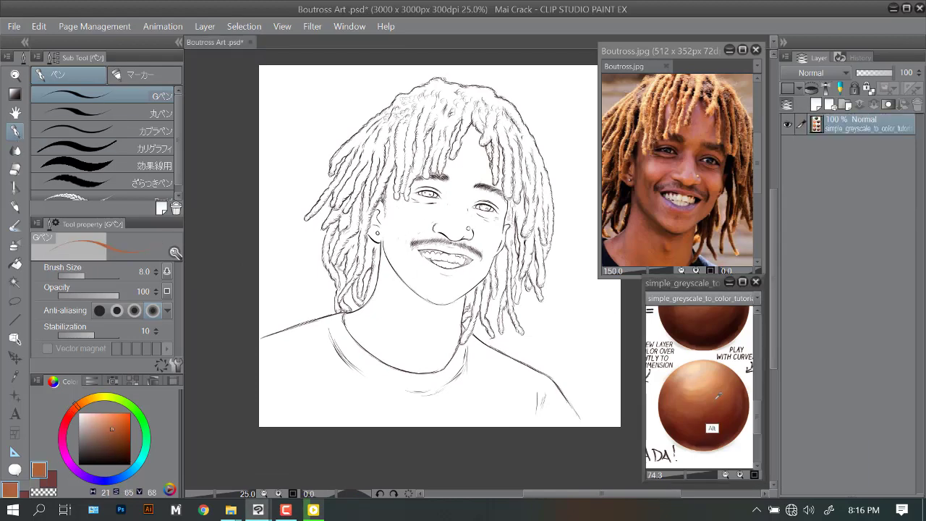
Sample a mid-brown skin tone from the reference images and block in the left cheek, neck and nose on the skin base layer at brush size 100.
click(712, 177)
scroll(399, 312, up, 1)
mouse_move(420, 230)
mouse_down()
mouse_move(381, 208)
mouse_move(370, 318)
mouse_up()
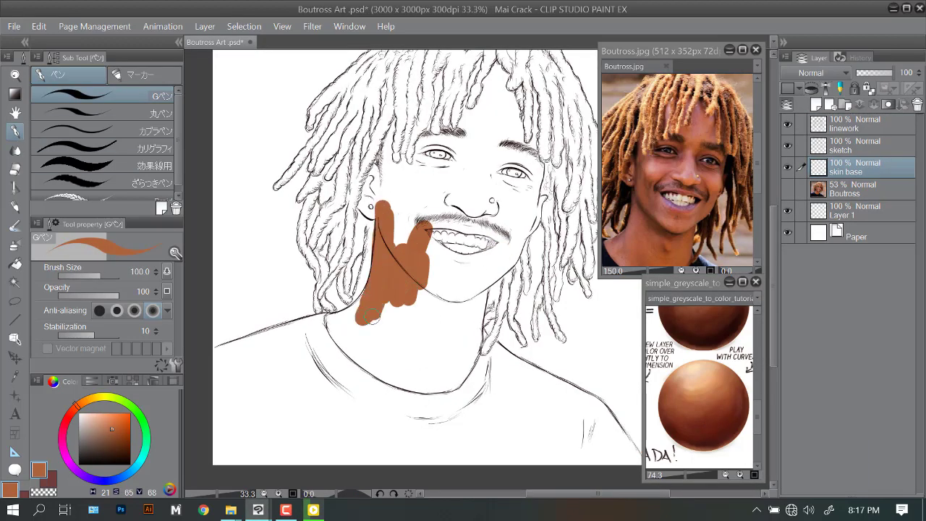
scroll(390, 239, up, 1)
drag(405, 188, 394, 242)
drag(358, 213, 405, 296)
scroll(405, 253, up, 2)
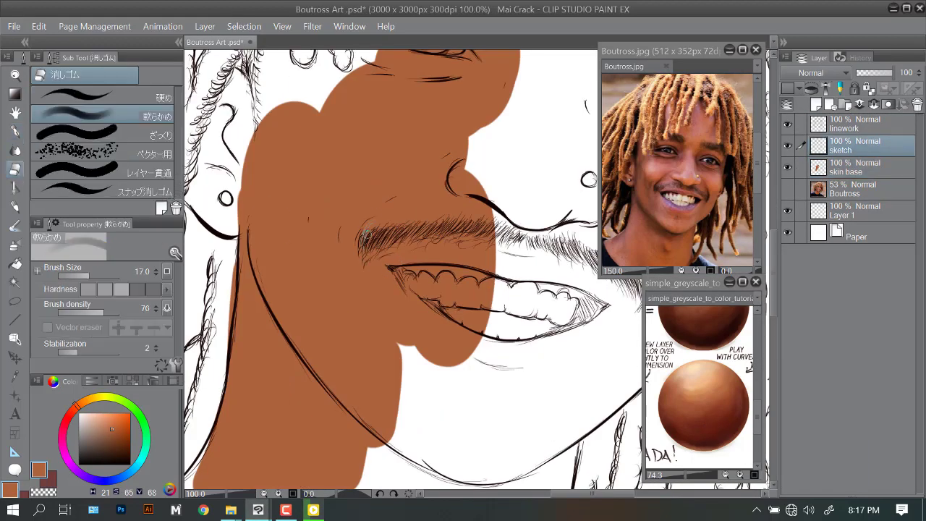
scroll(377, 203, down, 1)
drag(434, 239, 405, 159)
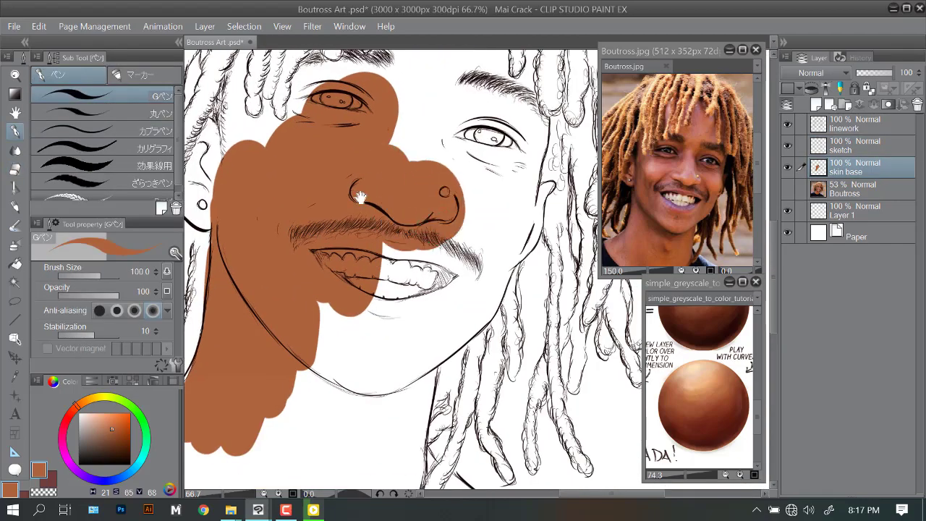
Fill the skin colour around the mouth, along the chin and down the neck, using smaller and larger brush sizes.
scroll(376, 238, up, 1)
key(bracketleft)
key(bracketleft)
key(bracketleft)
mouse_move(347, 253)
mouse_down()
mouse_move(354, 199)
mouse_move(339, 166)
mouse_move(365, 101)
mouse_move(379, 195)
mouse_up()
scroll(379, 196, down, 3)
key(minus)
key(minus)
key(minus)
key(bracketright)
key(bracketright)
key(bracketright)
mouse_move(333, 224)
mouse_down()
mouse_move(299, 264)
mouse_move(354, 321)
mouse_move(372, 303)
mouse_up()
Set the brush size to 30 and fill the skin colour at the left temple and eyebrow beside the dreadlocks.
key(minus)
key(minus)
key(minus)
scroll(372, 304, up, 2)
key(minus)
key(minus)
key(minus)
key(bracketleft)
key(bracketleft)
key(bracketleft)
key(bracketleft)
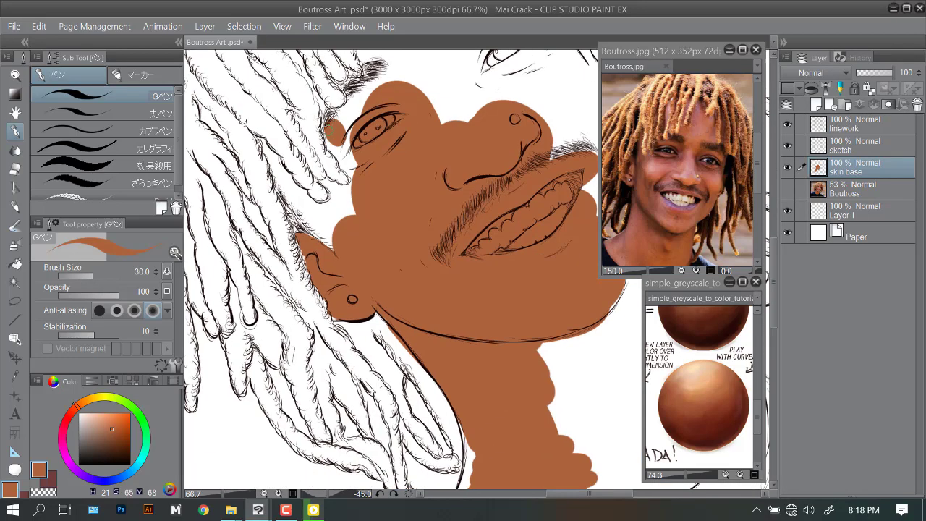
drag(329, 130, 358, 101)
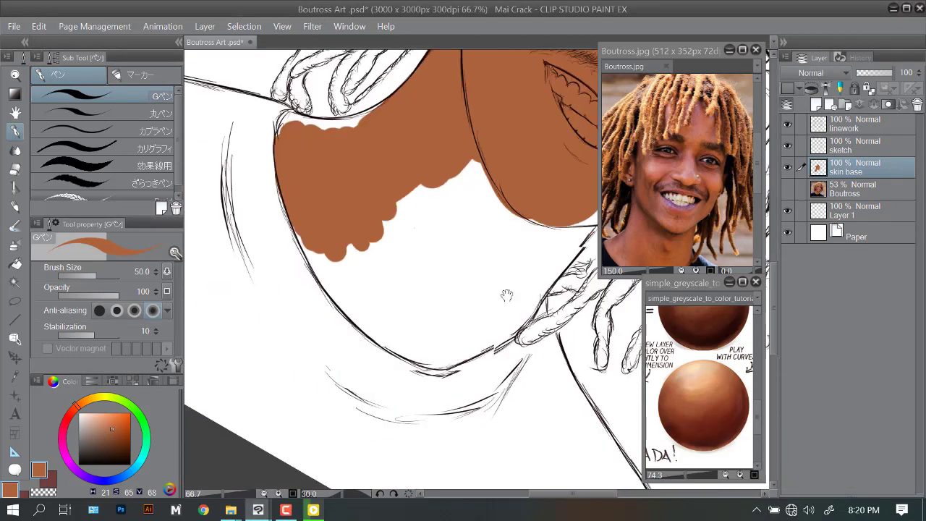
Fill the lower-left neck down to the shirt collar at brush size 50, then reduce the brush to 25 for the edges.
mouse_move(297, 230)
mouse_down()
mouse_move(299, 248)
mouse_move(358, 308)
mouse_up()
drag(320, 188, 398, 295)
key(minus)
key(minus)
key(minus)
key(minus)
key(bracketleft)
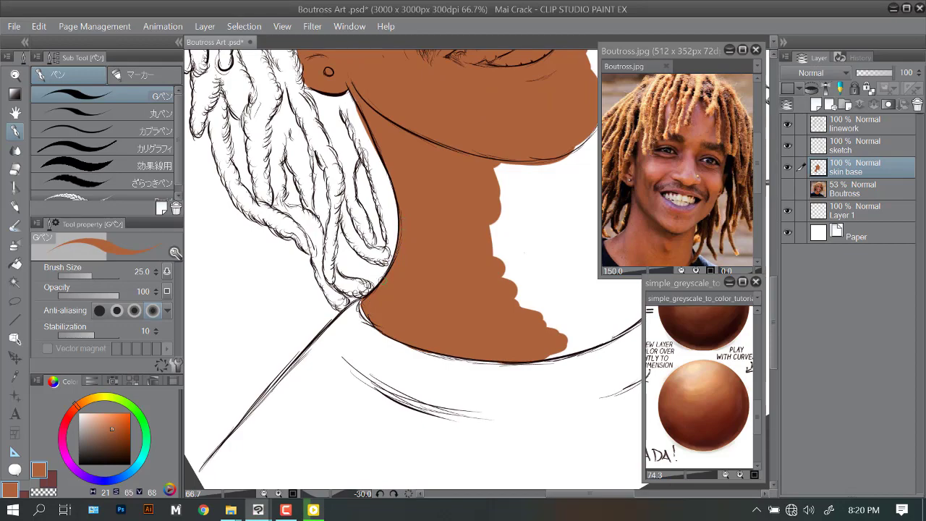
Set the brush size to 60 and extend the skin fill across the middle of the neck toward the collar.
key(minus)
key(minus)
key(minus)
key(ctrl+minus)
key(bracketright)
key(bracketright)
key(bracketright)
key(bracketright)
mouse_move(365, 170)
mouse_down()
mouse_move(401, 271)
mouse_move(476, 277)
mouse_up()
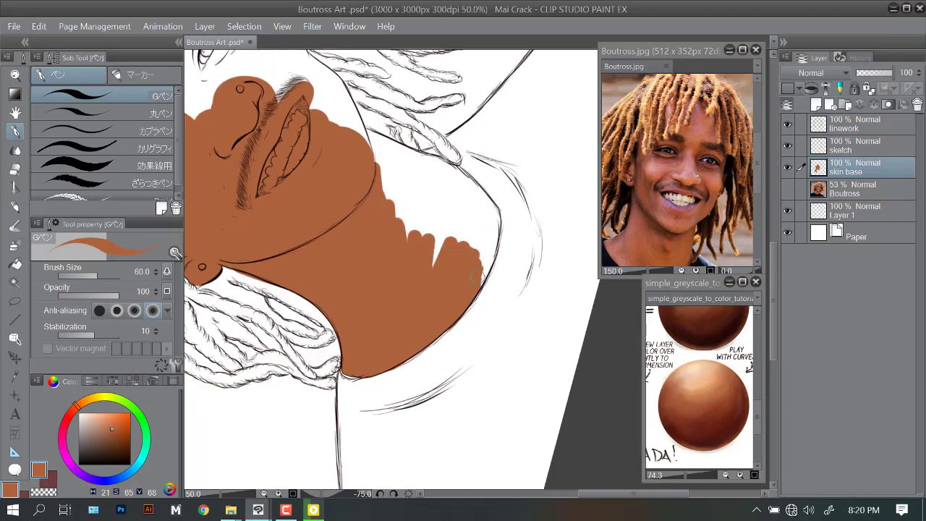
Paint the skin edge along the collar's right curve at brush size 20 and fill the neck area beside it at size 50.
key(ctrl+plus)
key(ctrl+plus)
key(bracketleft)
key(bracketleft)
key(bracketleft)
key(bracketleft)
key(bracketleft)
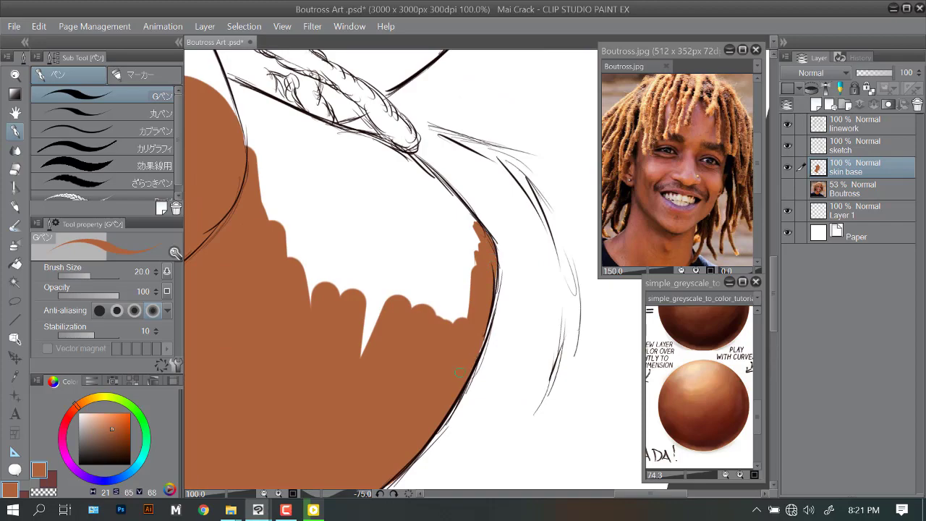
key(ctrl+minus)
key(bracketright)
key(bracketright)
key(bracketright)
key(bracketright)
mouse_move(326, 191)
mouse_down()
mouse_move(373, 278)
mouse_move(449, 295)
mouse_up()
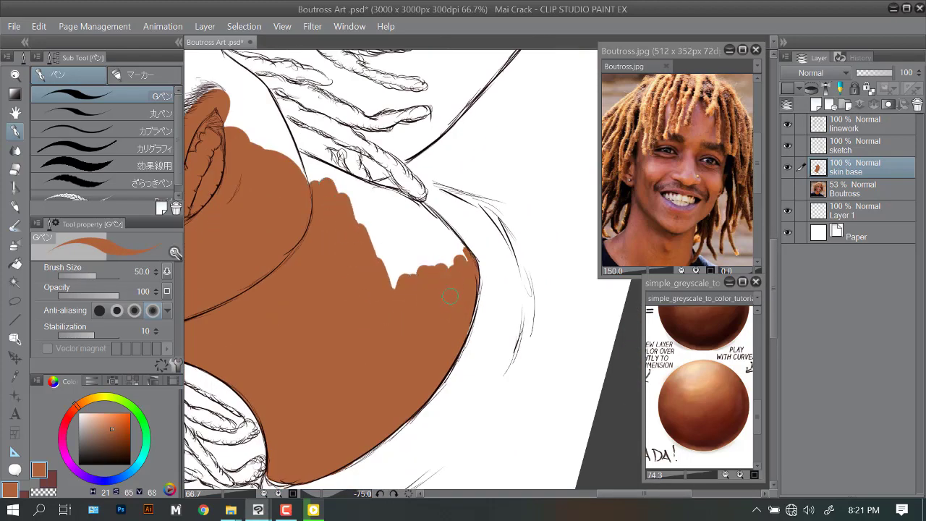
Set the brush size to 25 and paint skin colour where the jaw meets the right neck line.
key(ctrl+plus)
key(asciicircum)
key(asciicircum)
key(bracketleft)
key(bracketleft)
key(bracketleft)
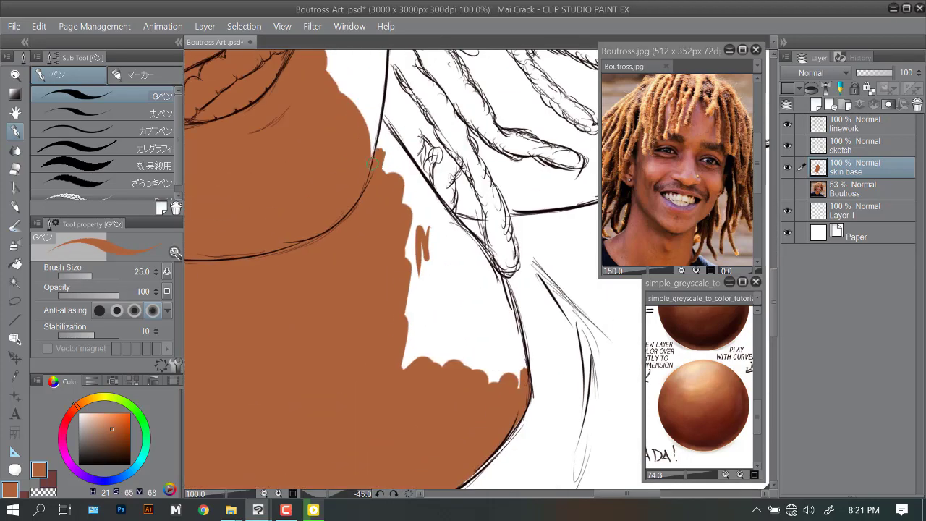
drag(378, 119, 401, 171)
Set the brush size to 60 and fill the unpainted area on the right side of the neck under the jaw.
key(ctrl+minus)
key(asciicircum)
key(asciicircum)
key(asciicircum)
key(asciicircum)
key(asciicircum)
key(asciicircum)
key(bracketright)
key(bracketright)
key(bracketright)
key(bracketright)
mouse_move(326, 217)
mouse_down()
mouse_move(308, 267)
mouse_move(313, 279)
mouse_move(347, 225)
mouse_move(368, 217)
mouse_up()
Set the brush size to 30 and fill the last gap in the right neck beside the hanging dreadlock.
key(minus)
key(minus)
key(minus)
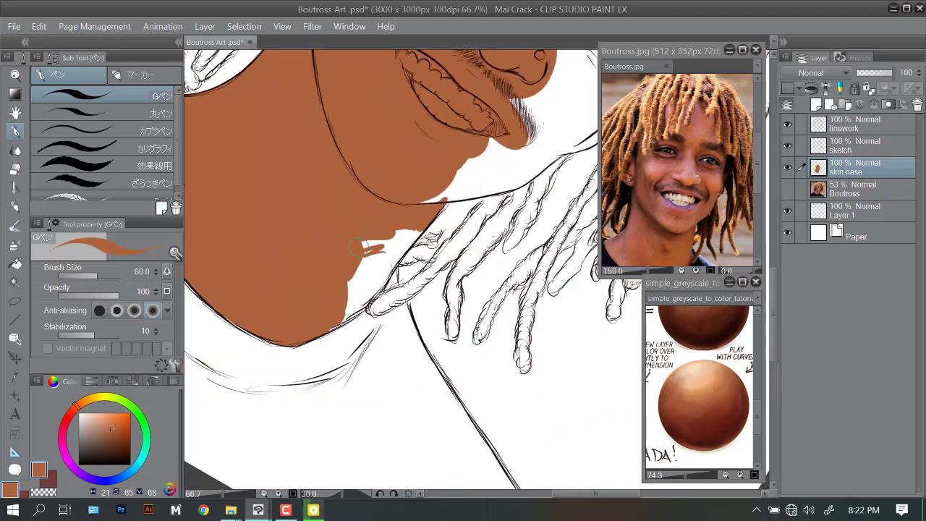
key(bracketleft)
key(bracketleft)
key(bracketleft)
mouse_move(423, 206)
mouse_down()
mouse_move(434, 160)
mouse_move(409, 211)
mouse_move(417, 282)
mouse_up()
key(ctrl+z)
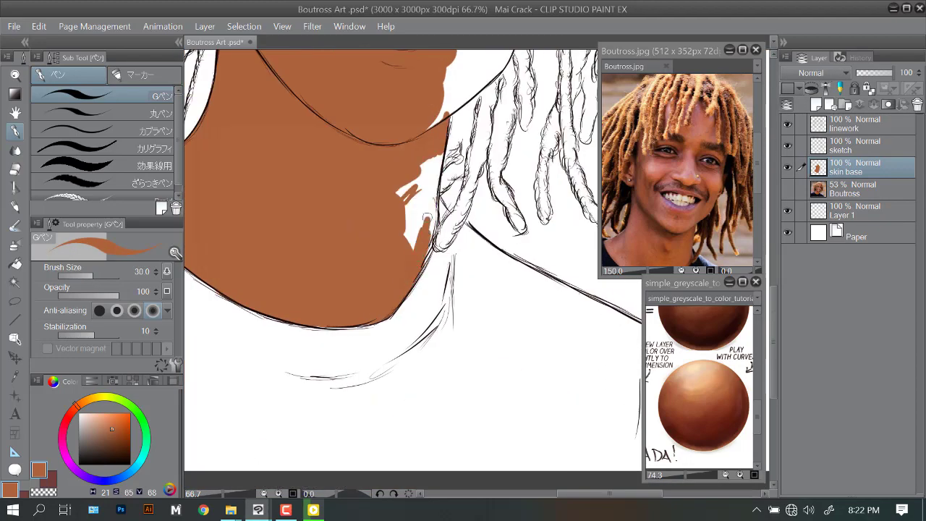
drag(407, 174, 410, 251)
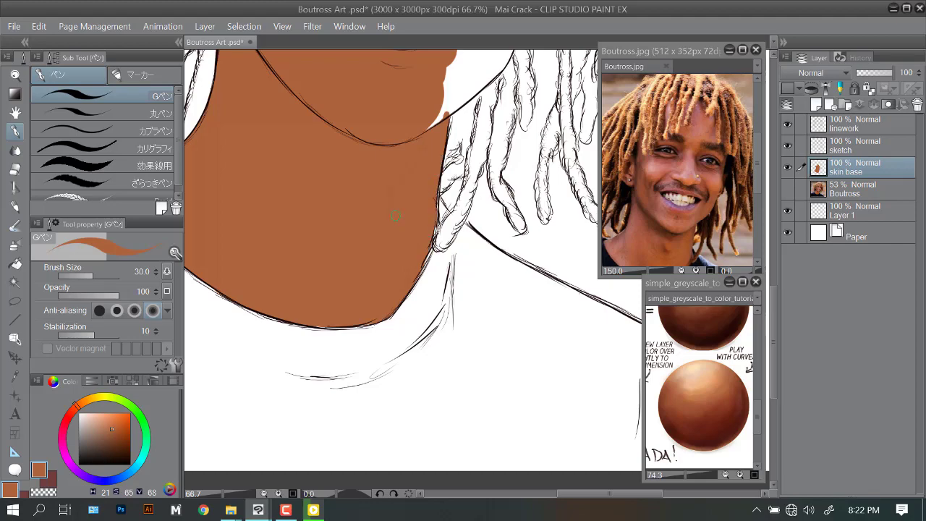
Set the brush size to 60 and fill skin colour around the right end of the mustache.
key(minus)
key(minus)
key(minus)
key(minus)
key(minus)
key(minus)
key(ctrl+minus)
key(bracketright)
key(bracketright)
key(bracketright)
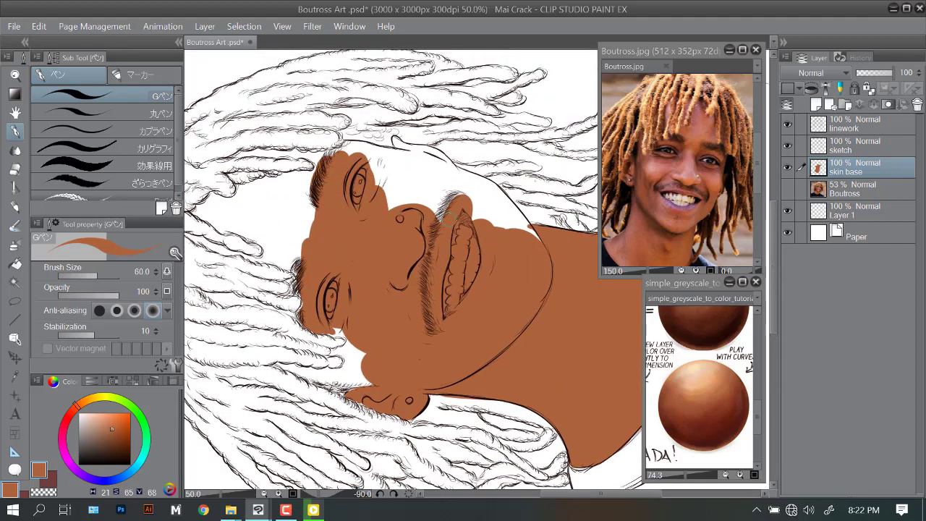
key(ctrl+plus)
key(ctrl+plus)
drag(506, 239, 402, 280)
drag(376, 159, 390, 224)
Set the brush size to 25 and paint skin colour along the inside of the right jaw line.
key(bracketleft)
key(bracketleft)
key(bracketleft)
key(bracketleft)
drag(405, 174, 439, 242)
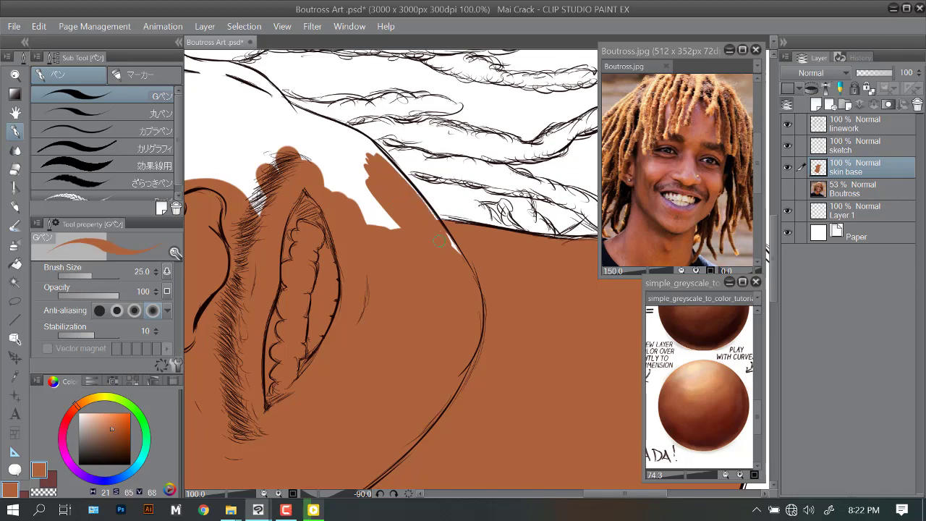
Fill the gap in the right cheek beside the mouth and extend the cheek's outer edge upward at brush size 17.
key(asciicircum)
key(asciicircum)
key(asciicircum)
key(bracketright)
key(bracketright)
key(bracketright)
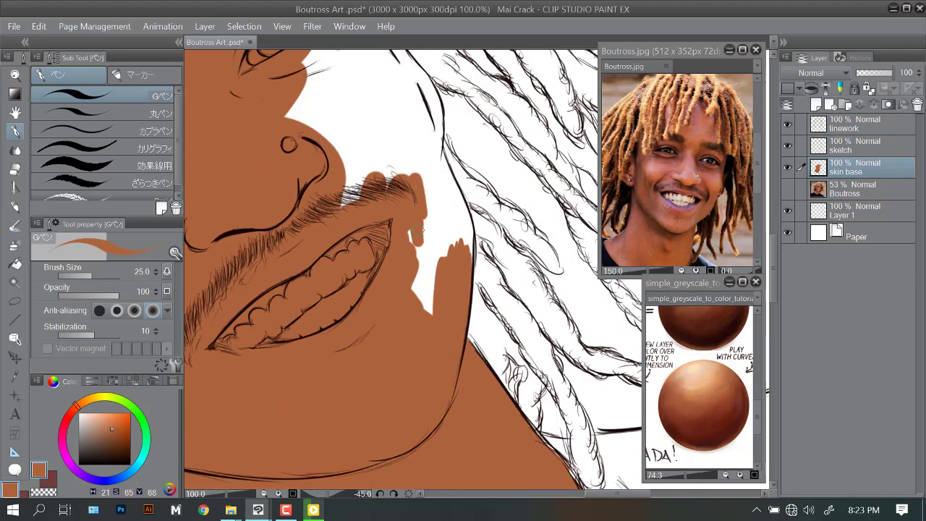
mouse_move(421, 311)
mouse_down()
mouse_move(448, 249)
mouse_move(431, 123)
mouse_move(456, 246)
mouse_up()
key(bracketleft)
key(bracketleft)
drag(449, 183, 415, 197)
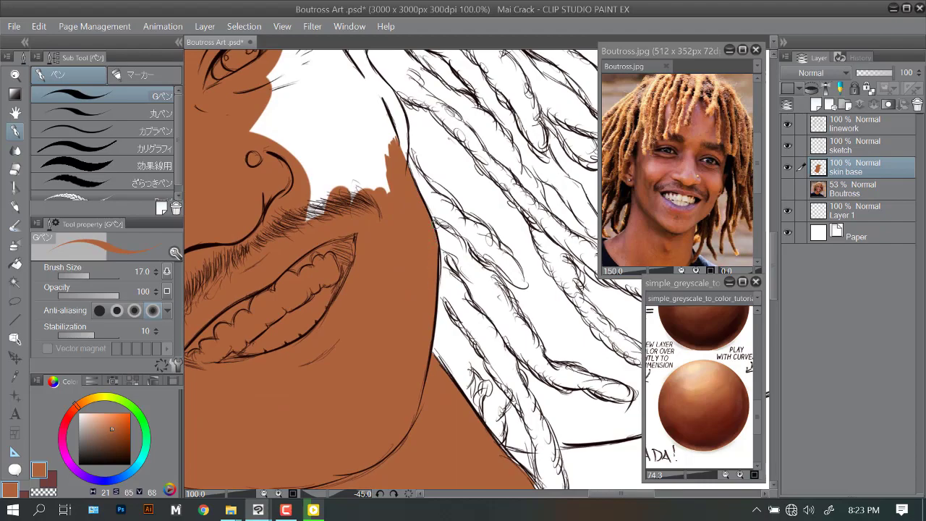
Enlarge the brush and fill the white gap in the right cheek between the nose, eye and mustache with skin colour.
key(asciicircum)
key(asciicircum)
key(asciicircum)
key(asciicircum)
key(asciicircum)
key(bracketright)
key(bracketright)
mouse_move(332, 239)
mouse_down()
mouse_move(379, 310)
mouse_move(434, 286)
mouse_move(455, 246)
mouse_up()
key(ctrl+minus)
key(bracketright)
key(bracketright)
key(bracketright)
mouse_move(394, 304)
mouse_down()
mouse_move(417, 275)
mouse_move(456, 258)
mouse_up()
Set the brush size to 25 and fill the top of the right ear with skin colour.
key(minus)
key(minus)
key(minus)
key(minus)
key(ctrl+plus)
key(ctrl+plus)
key(ctrl+plus)
key(bracketleft)
key(bracketleft)
key(bracketleft)
drag(374, 192, 384, 175)
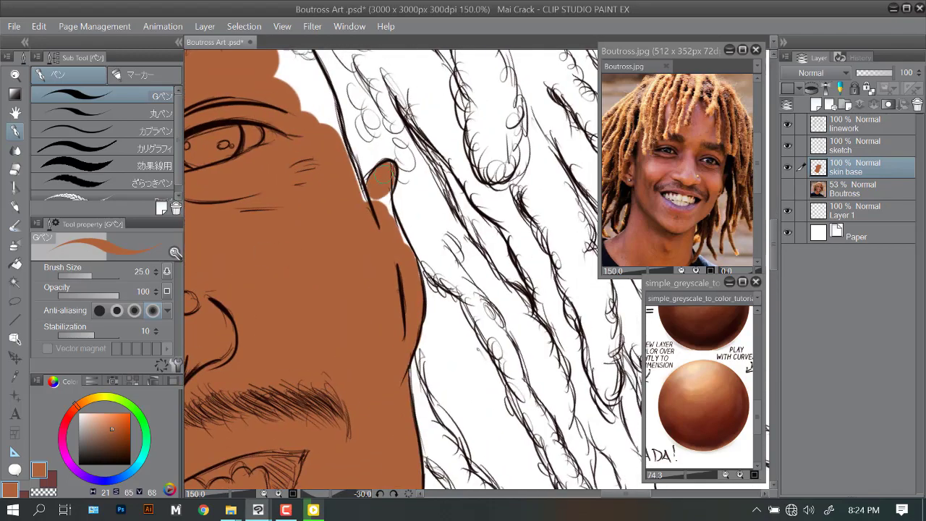
Paint skin colour along the right hairline of the forehead, up from the eyebrow beside the hanging dreadlock.
key(ctrl+minus)
key(ctrl+minus)
key(ctrl+minus)
key(minus)
key(minus)
key(minus)
key(minus)
key(minus)
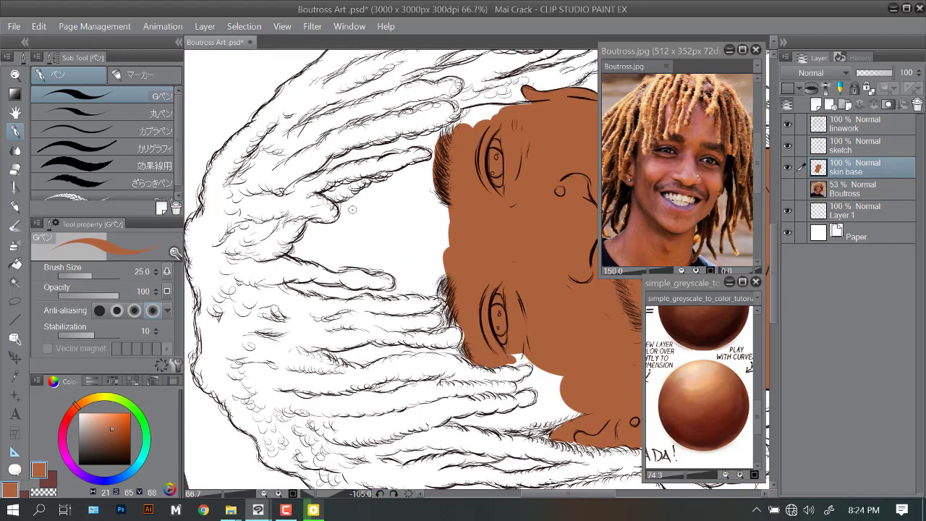
drag(351, 219, 365, 194)
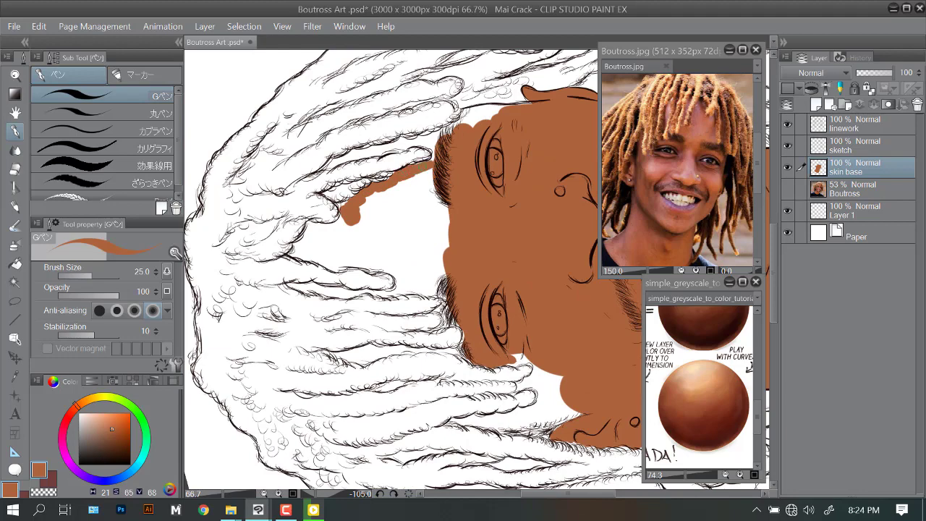
Extend the skin colour to the peak of the forehead and fill its centre, raising the brush size to 40.
key(minus)
key(minus)
key(minus)
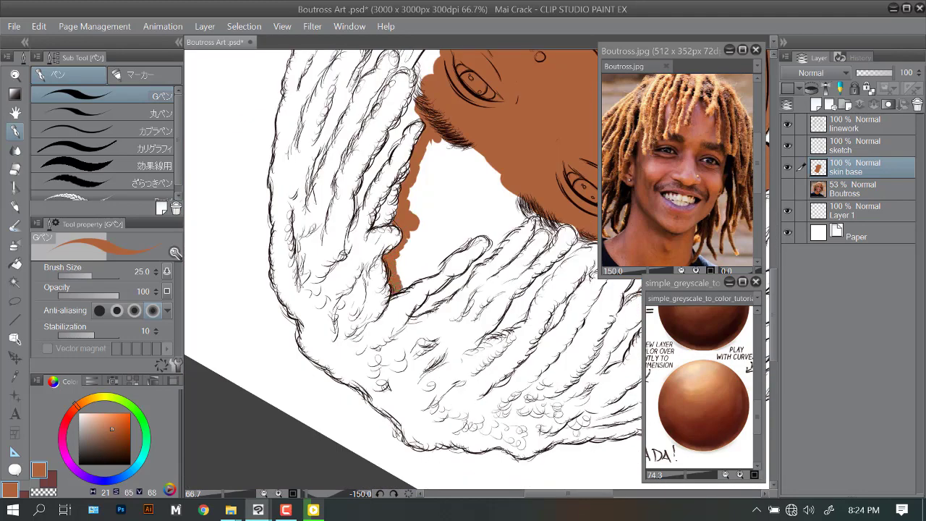
mouse_move(405, 275)
mouse_down()
mouse_move(414, 235)
mouse_move(372, 145)
mouse_move(393, 165)
mouse_move(453, 124)
mouse_move(412, 221)
mouse_move(450, 215)
mouse_up()
key(minus)
key(minus)
key(bracketright)
key(bracketright)
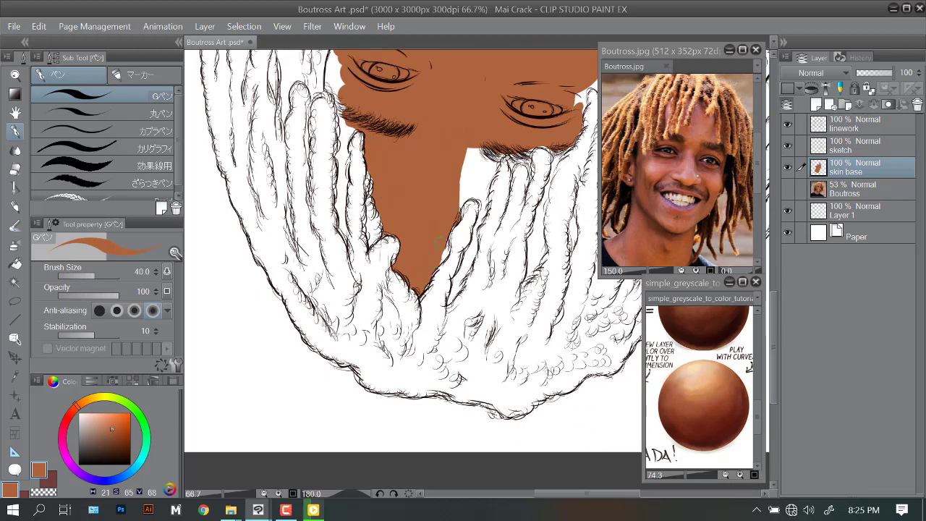
Fill around the single dreadlock hanging over the forehead's left side and fill toward the right temple at brush size 30.
key(minus)
key(bracketleft)
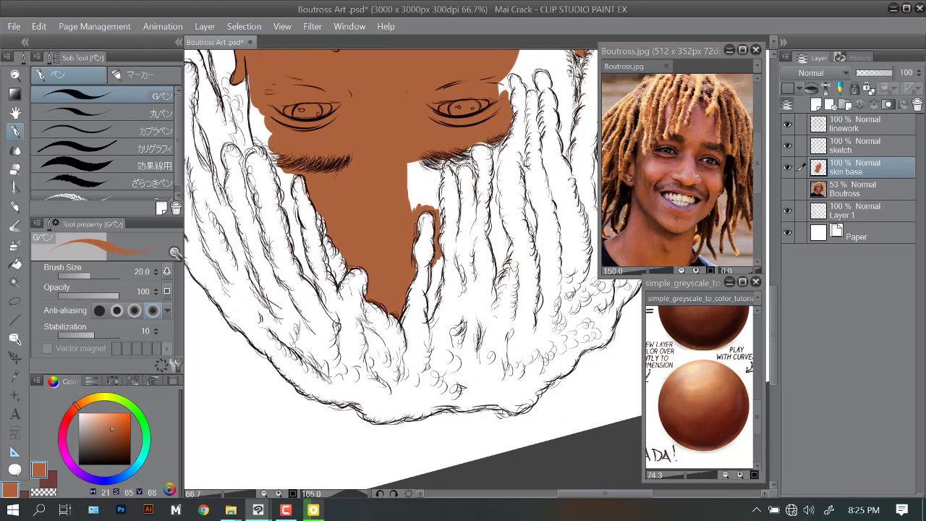
key(bracketright)
key(bracketright)
drag(434, 239, 434, 278)
mouse_move(413, 250)
mouse_down()
mouse_move(421, 217)
mouse_move(444, 195)
mouse_up()
drag(436, 243, 588, 265)
drag(411, 180, 413, 153)
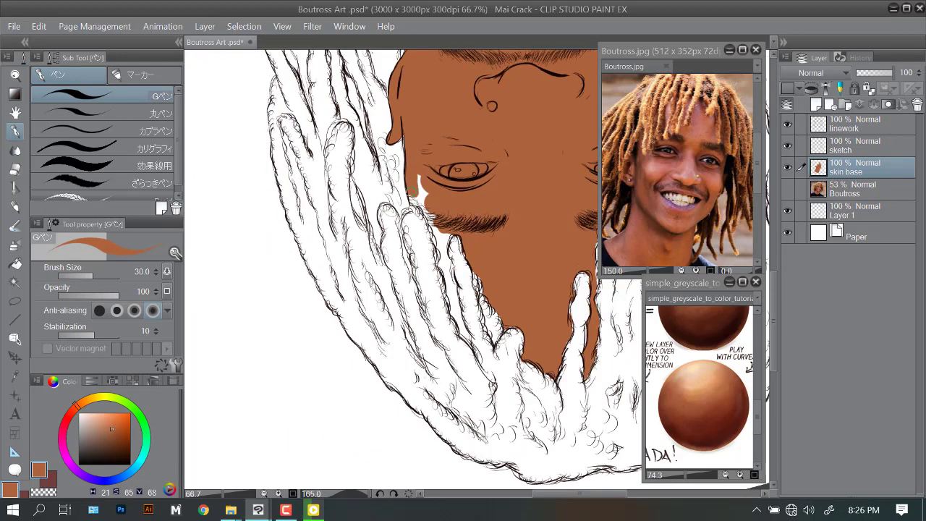
Set the brush size to 17 and fill the narrow skin gap between the dreadlocks on the forehead's right side.
key(bracketleft)
key(bracketleft)
key(bracketleft)
drag(449, 240, 440, 164)
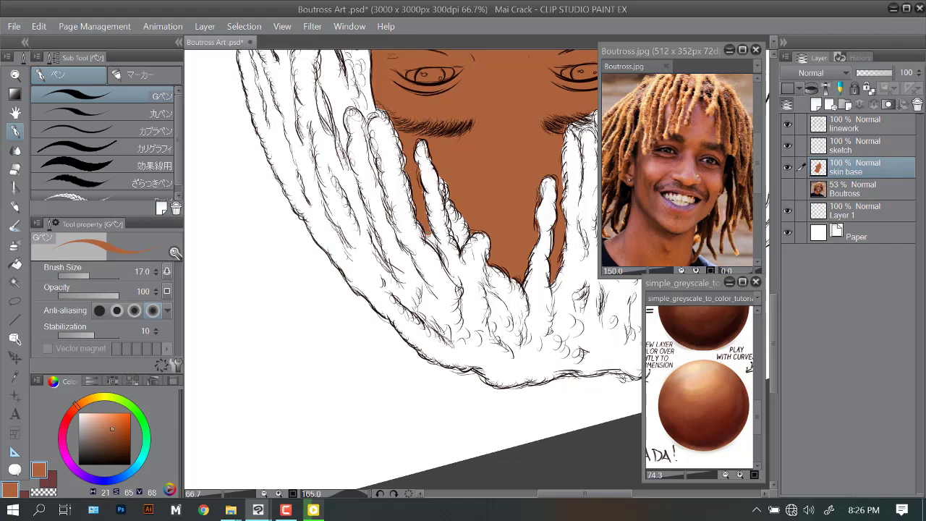
Set the brush size to 30 and fill the left temple around the hanging dreadlock tips beside the eye.
key(bracketright)
key(bracketright)
key(bracketright)
mouse_move(506, 325)
mouse_down()
mouse_move(550, 239)
mouse_move(507, 167)
mouse_move(434, 145)
mouse_move(427, 166)
mouse_up()
drag(358, 271, 383, 199)
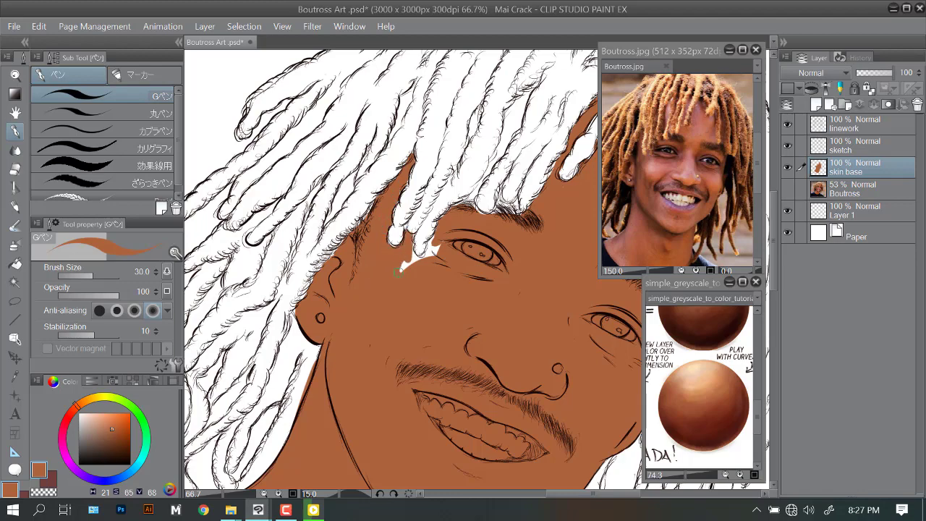
Choose a near-black brown as the drawing colour and add a layer named "shirt" below the skin base layer.
scroll(436, 249, down, 2)
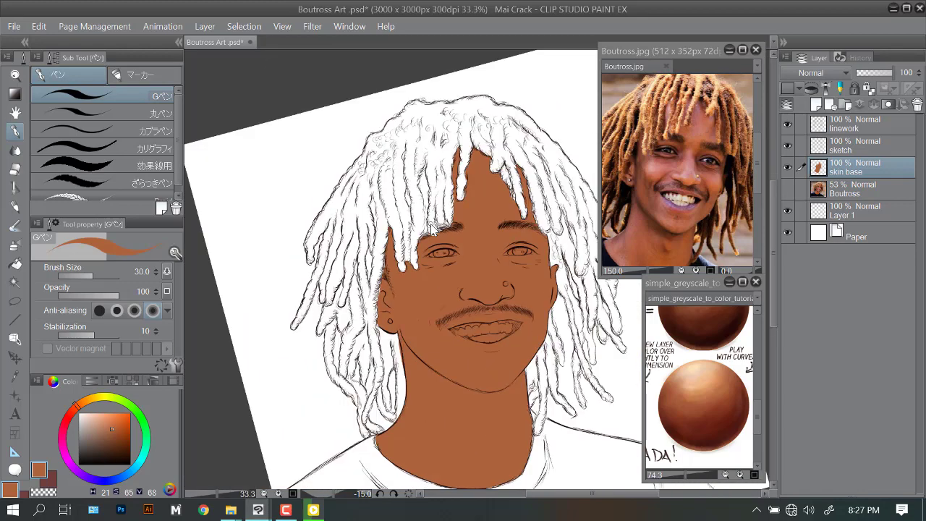
scroll(430, 225, down, 1)
key(minus)
key(minus)
click(123, 457)
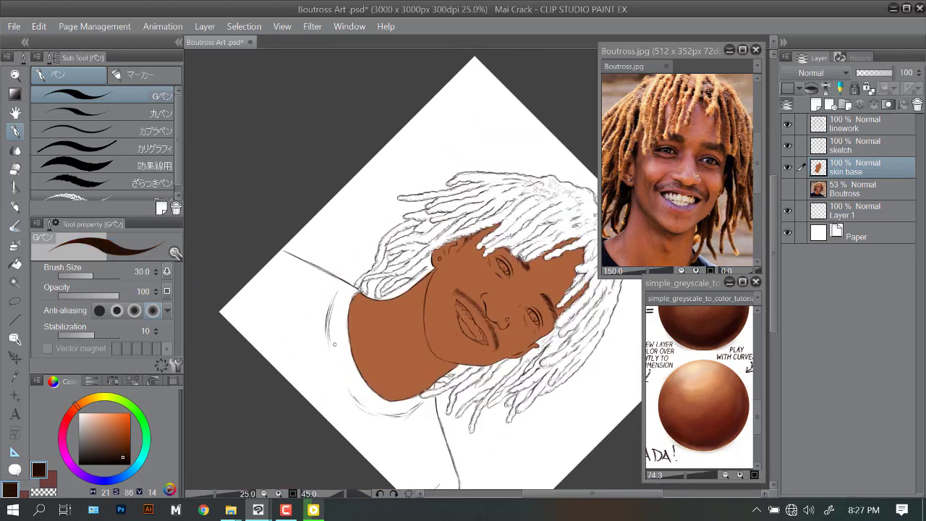
click(861, 188)
click(815, 105)
double_click(871, 192)
text(shirt)
key(Return)
Block in the shirt body with dark brown from the left shoulder across the collar toward the right shoulder.
mouse_move(506, 289)
mouse_down()
mouse_move(403, 316)
mouse_move(400, 376)
mouse_move(463, 268)
mouse_up()
drag(463, 268, 426, 312)
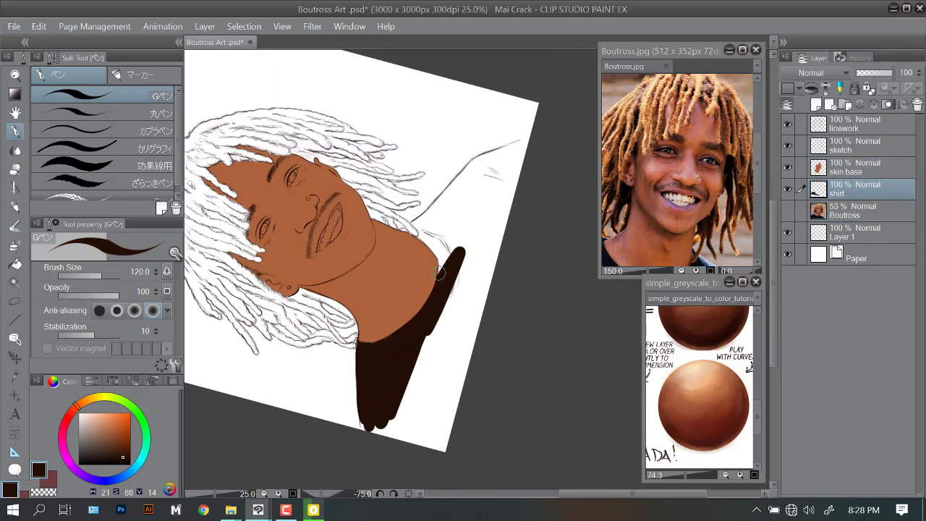
drag(514, 162, 439, 347)
key(minus)
mouse_move(477, 264)
mouse_down()
mouse_move(405, 354)
mouse_move(456, 362)
mouse_up()
Reduce the brush size and fill the shirt beside the neck on the right shoulder.
scroll(440, 234, up, 1)
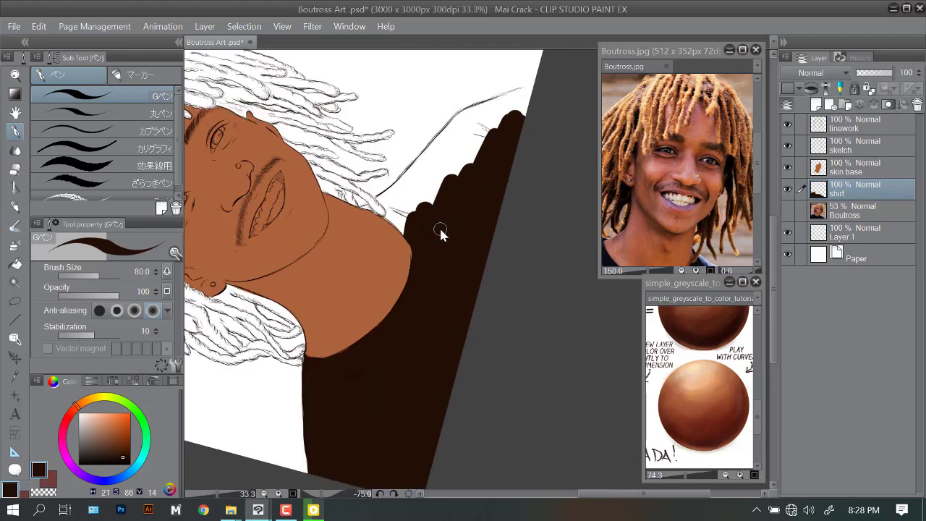
key(minus)
key(bracketleft)
key(bracketleft)
mouse_move(423, 205)
mouse_down()
mouse_move(435, 112)
mouse_move(408, 269)
mouse_move(377, 237)
mouse_move(388, 191)
mouse_move(396, 196)
mouse_move(379, 240)
mouse_move(402, 207)
mouse_move(398, 249)
mouse_up()
Refine the shirt's edge along the right shoulder line down to the hanging dreadlock tips with a smaller brush.
scroll(375, 231, up, 1)
scroll(391, 217, up, 2)
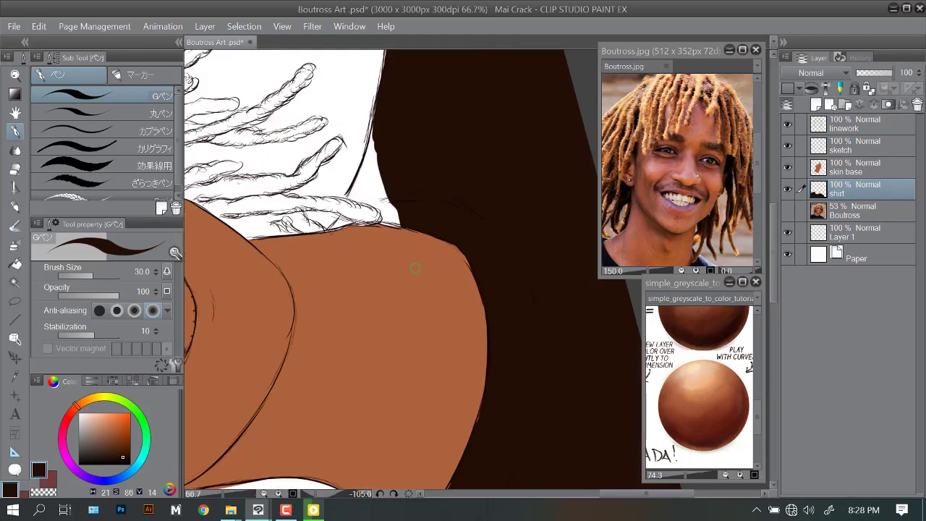
key(bracketleft)
key(bracketleft)
key(bracketleft)
key(bracketleft)
mouse_move(379, 156)
mouse_down()
mouse_move(374, 189)
mouse_move(386, 264)
mouse_move(405, 304)
mouse_up()
Fill the small shirt gap between the dreadlock tips and the right side of the neck at brush size 15.
key(bracketleft)
key(bracketleft)
key(bracketleft)
key(bracketleft)
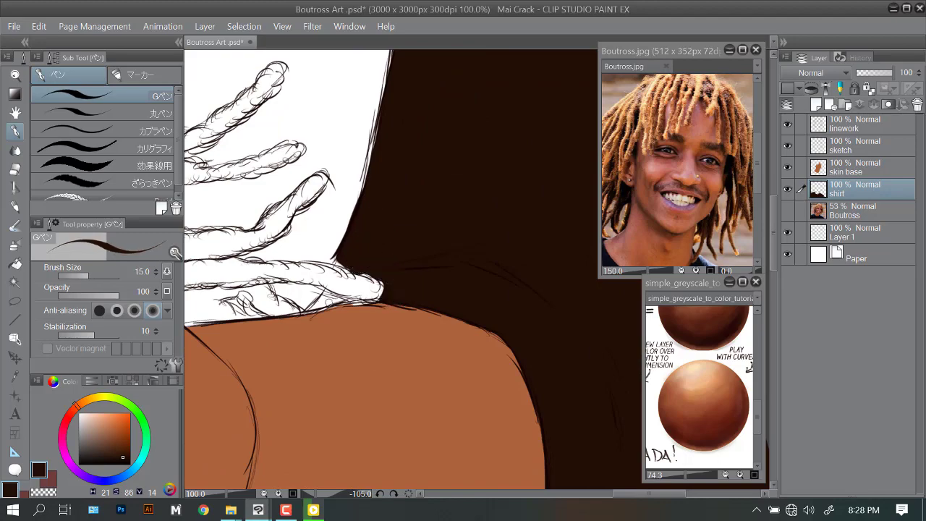
drag(347, 298, 380, 255)
mouse_move(354, 264)
mouse_down()
mouse_move(378, 255)
mouse_move(354, 265)
mouse_up()
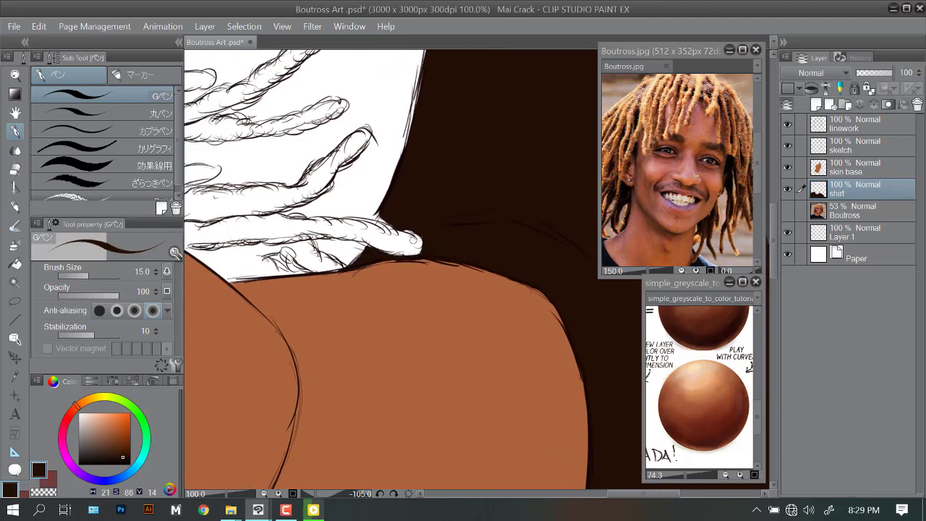
Scribble reddish orange over the dreadlocks left of the face on a new "hair" layer below the shirt layer.
key(ctrl+0)
key(ctrl+at)
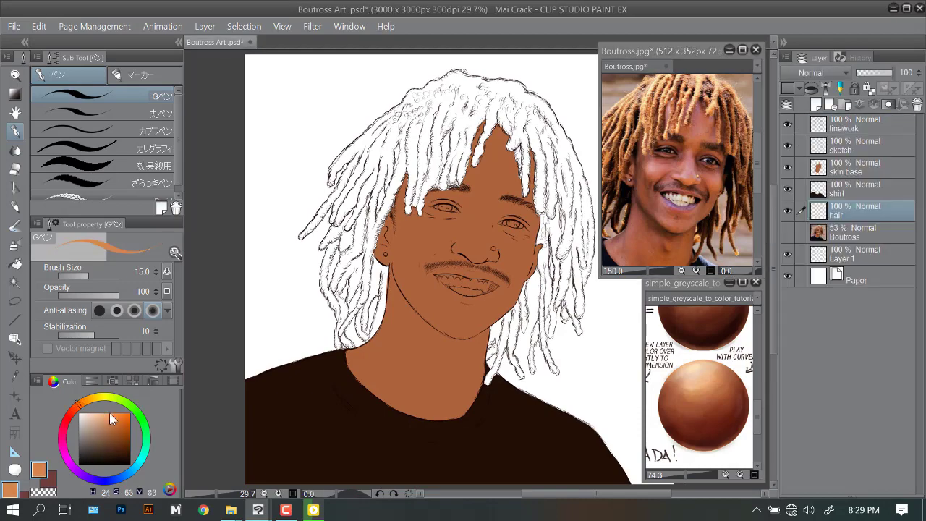
drag(402, 152, 384, 192)
Set the brush size to 30 and fill the short forked dreadlock at the lower left with orange.
key(minus)
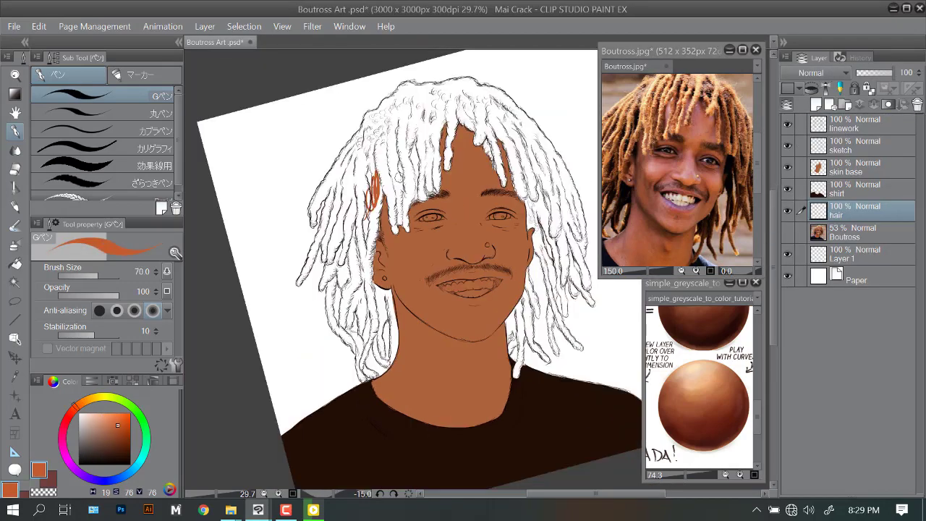
scroll(383, 350, up, 4)
drag(326, 217, 426, 179)
key(bracketleft)
key(bracketleft)
key(bracketleft)
key(bracketleft)
drag(368, 190, 358, 140)
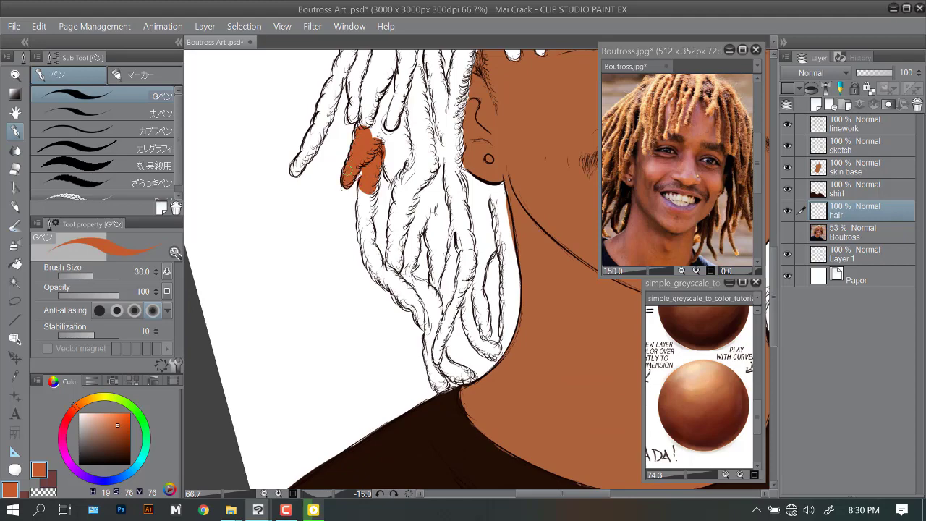
drag(367, 229, 375, 262)
Continue the orange fill down the outer left dreadlock to its tips on the shoulder.
key(asciicircum)
key(asciicircum)
key(asciicircum)
key(asciicircum)
key(asciicircum)
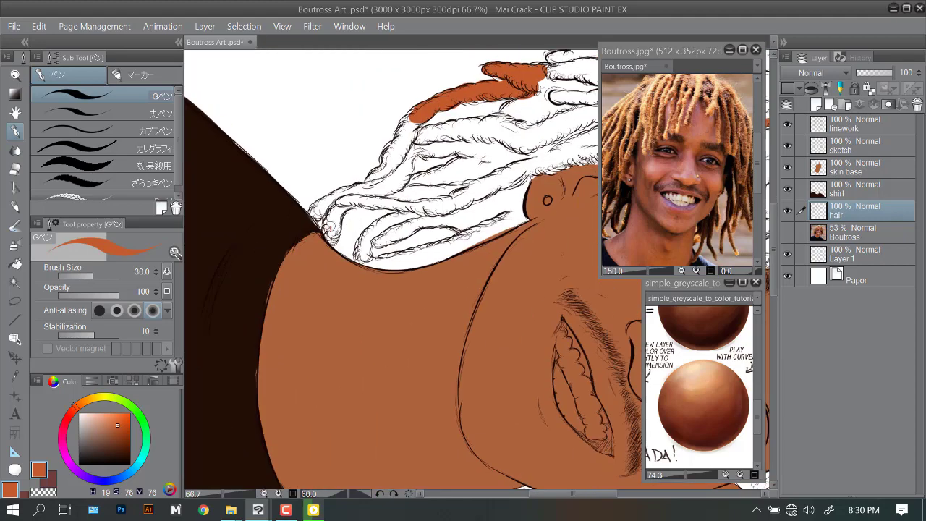
mouse_move(337, 236)
mouse_down()
mouse_move(348, 188)
mouse_move(355, 240)
mouse_move(389, 273)
mouse_up()
Fill the adjoining inner strands of the lower left dreadlocks with orange.
key(minus)
key(minus)
key(minus)
key(minus)
key(minus)
mouse_move(401, 308)
mouse_down()
mouse_move(391, 250)
mouse_move(358, 217)
mouse_move(376, 184)
mouse_move(359, 194)
mouse_up()
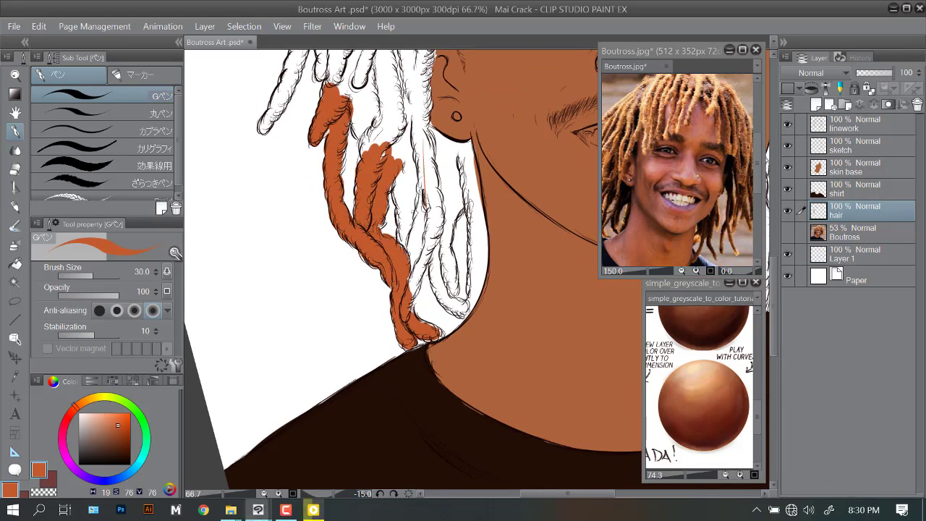
Extend the orange up to the rounded dreadlock tip above and zoom the reference photo out to 100%.
scroll(359, 194, up, 2)
scroll(408, 228, up, 2)
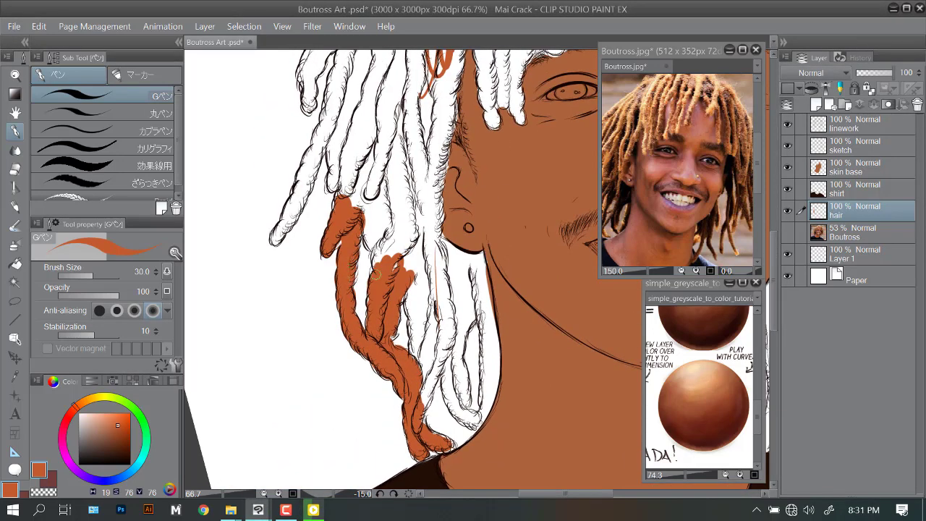
drag(376, 274, 371, 177)
click(680, 273)
scroll(439, 210, down, 3)
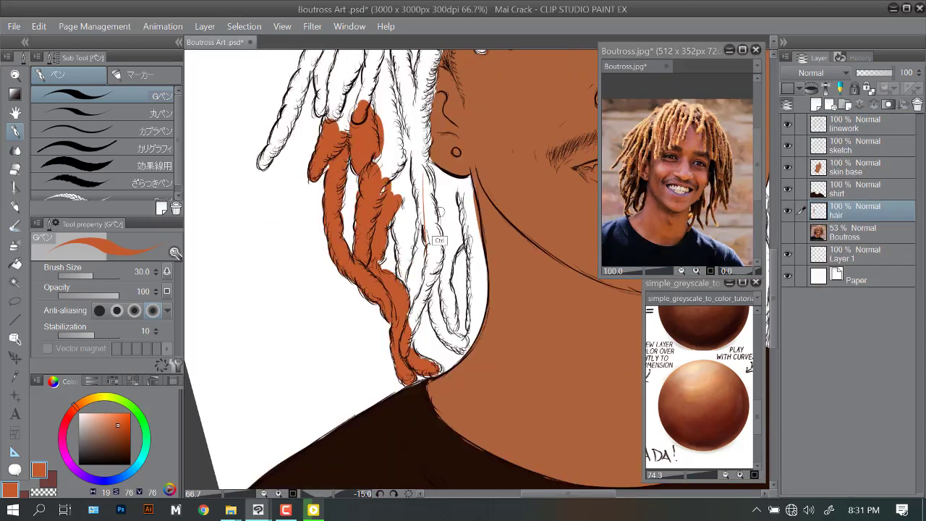
Fill the crossing and looped dreadlocks beside the left side of the neck with orange.
mouse_move(439, 210)
mouse_down()
mouse_move(407, 341)
mouse_move(443, 299)
mouse_move(447, 312)
mouse_move(445, 295)
mouse_move(436, 316)
mouse_move(463, 351)
mouse_up()
key(ctrl+z)
drag(442, 274, 441, 254)
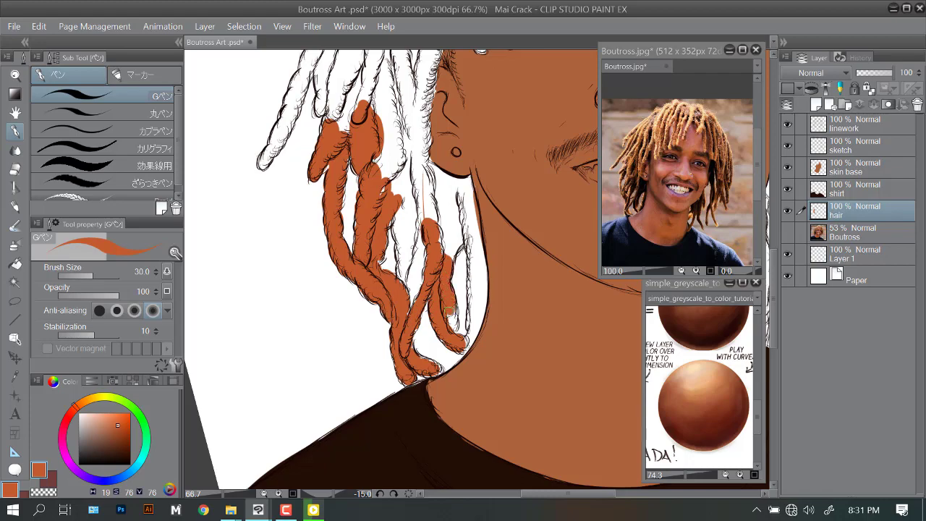
drag(463, 185, 473, 267)
drag(473, 319, 466, 353)
drag(463, 347, 482, 243)
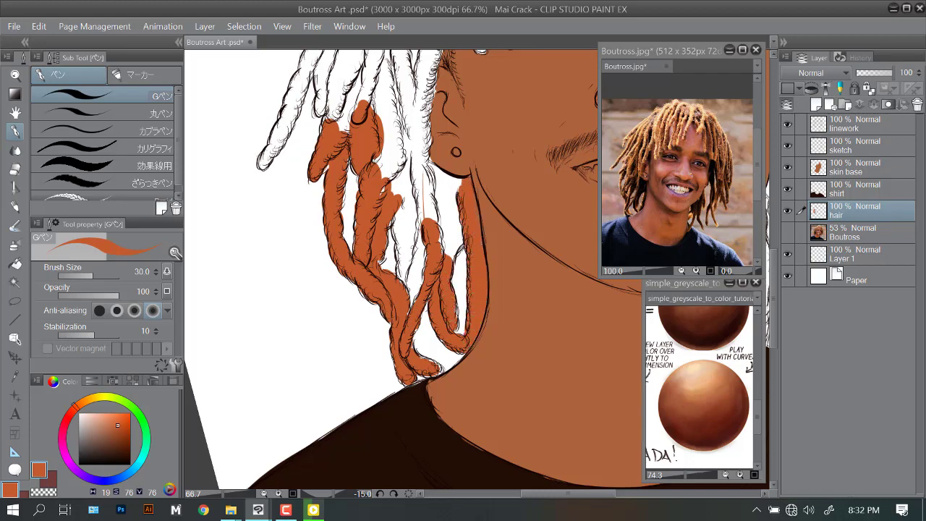
Fill the remaining strands below the left ear with orange.
key(minus)
key(minus)
key(minus)
mouse_move(404, 175)
mouse_down()
mouse_move(423, 217)
mouse_move(479, 284)
mouse_up()
Fill the long dreadlock sticking out on the left from its tip upward, plus the shorter tips beside it.
key(ctrl+minus)
key(asciicircum)
key(asciicircum)
key(asciicircum)
key(asciicircum)
key(asciicircum)
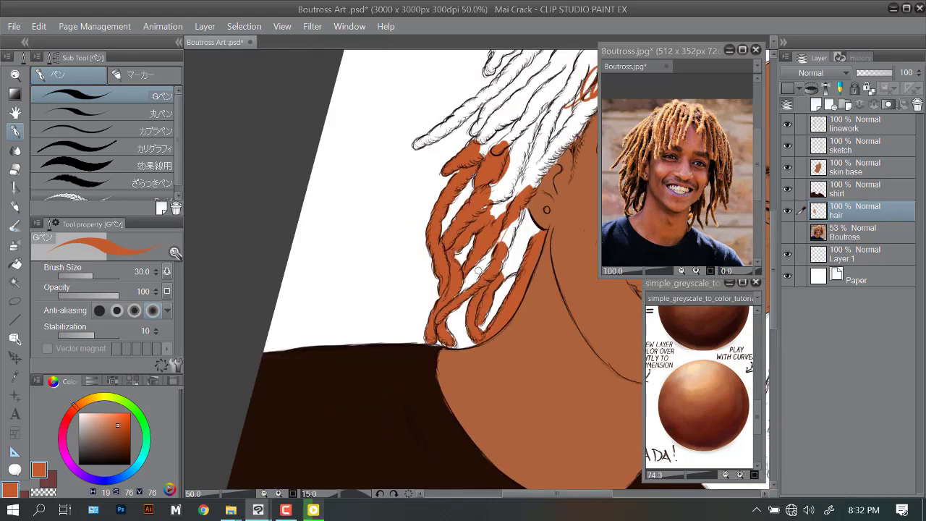
key(ctrl+plus)
key(minus)
key(minus)
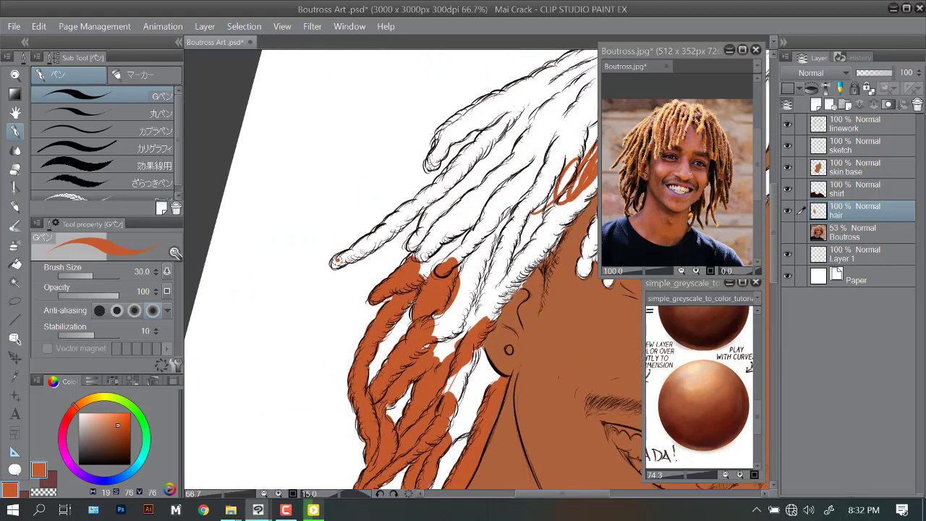
drag(334, 262, 521, 109)
drag(412, 243, 464, 183)
key(ctrl+z)
mouse_move(443, 233)
mouse_down()
mouse_move(420, 239)
mouse_move(434, 246)
mouse_move(452, 211)
mouse_up()
Fill the outermost upper left dreadlock with orange and carry the colour up the hair's left outline.
key(ctrl+minus)
key(minus)
key(minus)
key(minus)
key(minus)
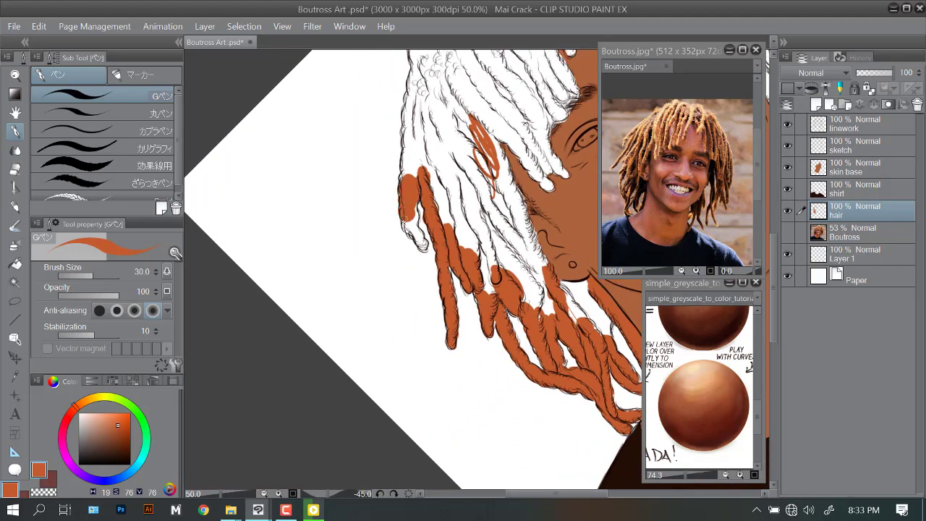
scroll(414, 230, up, 3)
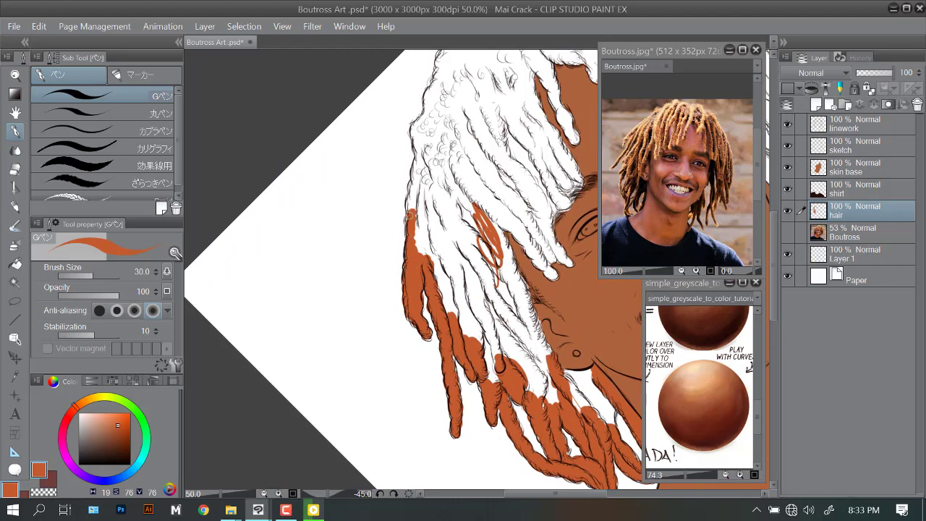
Paint an orange band along the hair's outline over the crown to the upper right side.
scroll(410, 224, up, 2)
key(minus)
key(minus)
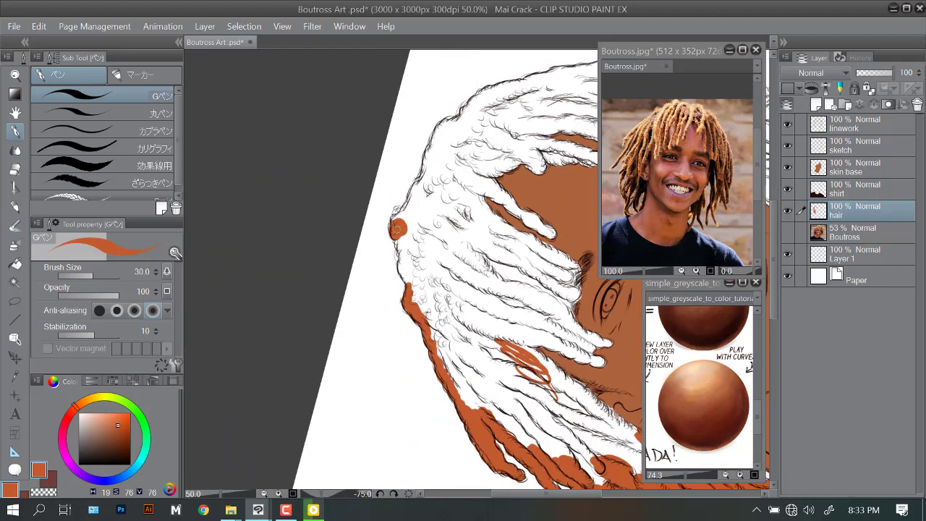
scroll(404, 270, up, 1)
drag(404, 269, 415, 217)
scroll(415, 217, up, 2)
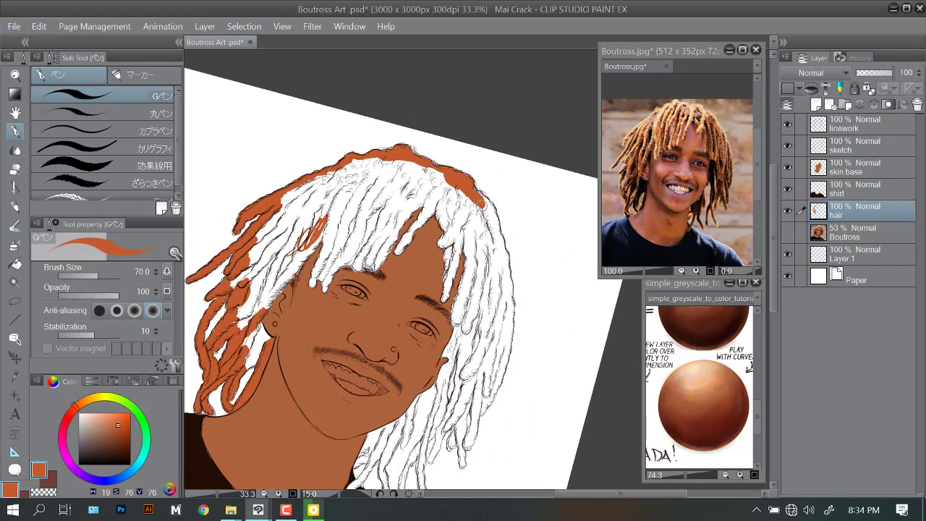
Fill the dreadlocks over the right temple and upper right side of the hair with orange, reducing the brush size to 40.
mouse_move(477, 195)
mouse_down()
mouse_move(452, 260)
mouse_move(491, 246)
mouse_move(448, 195)
mouse_up()
scroll(449, 195, up, 1)
key(bracketleft)
key(bracketleft)
key(bracketleft)
key(bracketleft)
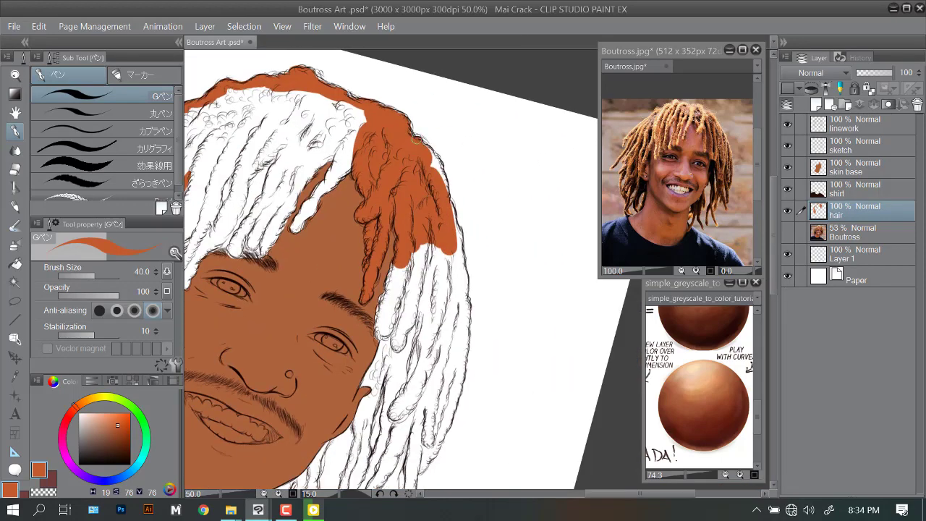
Carry the orange fill down the dreadlocks on the right side of the head to about ear level.
scroll(439, 175, down, 2)
scroll(434, 166, down, 1)
key(bracketright)
key(bracketright)
key(bracketright)
key(bracketright)
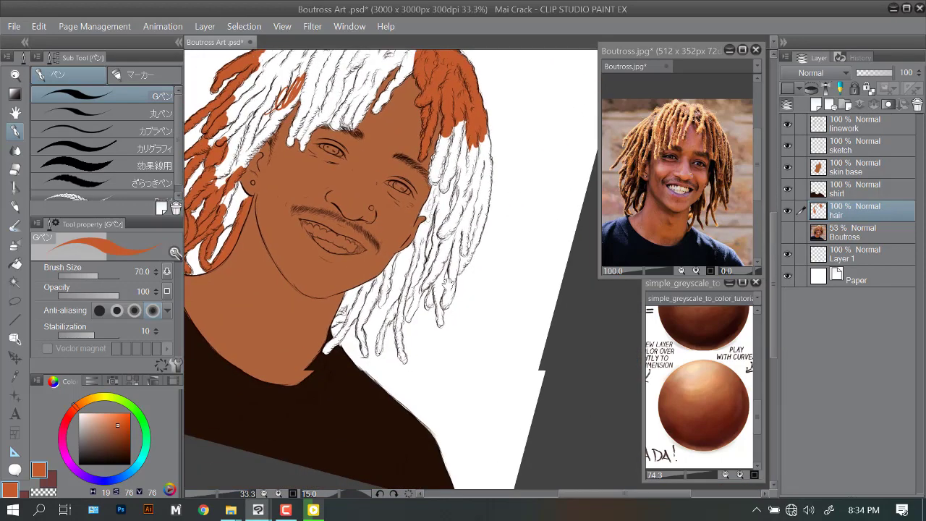
scroll(413, 140, down, 1)
mouse_move(413, 140)
mouse_down()
mouse_move(431, 189)
mouse_move(450, 163)
mouse_move(443, 233)
mouse_up()
scroll(485, 210, up, 1)
key(bracketleft)
key(bracketleft)
key(bracketleft)
key(bracketleft)
scroll(442, 233, down, 2)
key(asciicircum)
key(asciicircum)
key(asciicircum)
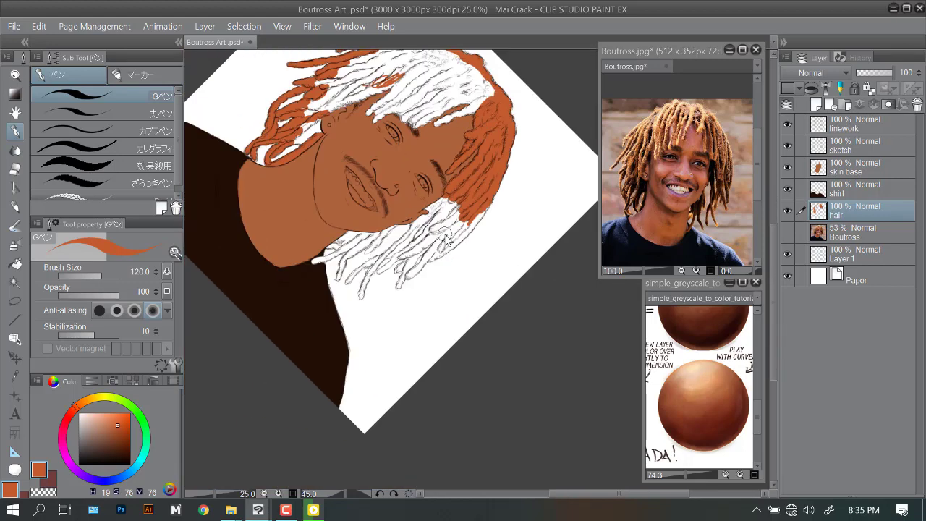
Fill the remaining white hair over the crown and forehead with orange at brush size 150.
key(bracketright)
key(bracketright)
key(bracketright)
key(bracketright)
mouse_move(470, 167)
mouse_down()
mouse_move(423, 121)
mouse_move(354, 119)
mouse_move(304, 170)
mouse_move(337, 180)
mouse_up()
key(minus)
key(minus)
key(minus)
key(minus)
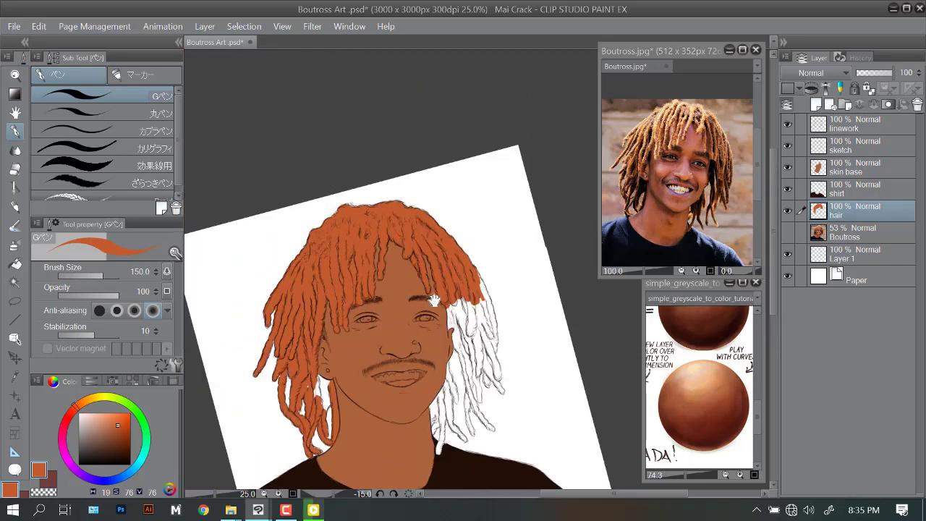
Fill the dreadlocks covering the edge of the face beside the right ear with orange at brush size 40.
scroll(337, 180, up, 2)
key(bracketleft)
key(bracketleft)
key(bracketleft)
key(bracketleft)
key(bracketleft)
mouse_move(350, 198)
mouse_down()
mouse_move(369, 227)
mouse_move(507, 130)
mouse_move(405, 217)
mouse_move(470, 177)
mouse_up()
scroll(369, 227, down, 2)
key(asciicircum)
key(asciicircum)
key(asciicircum)
key(asciicircum)
scroll(369, 226, up, 2)
key(minus)
key(minus)
key(minus)
scroll(471, 186, down, 1)
key(minus)
scroll(472, 186, up, 2)
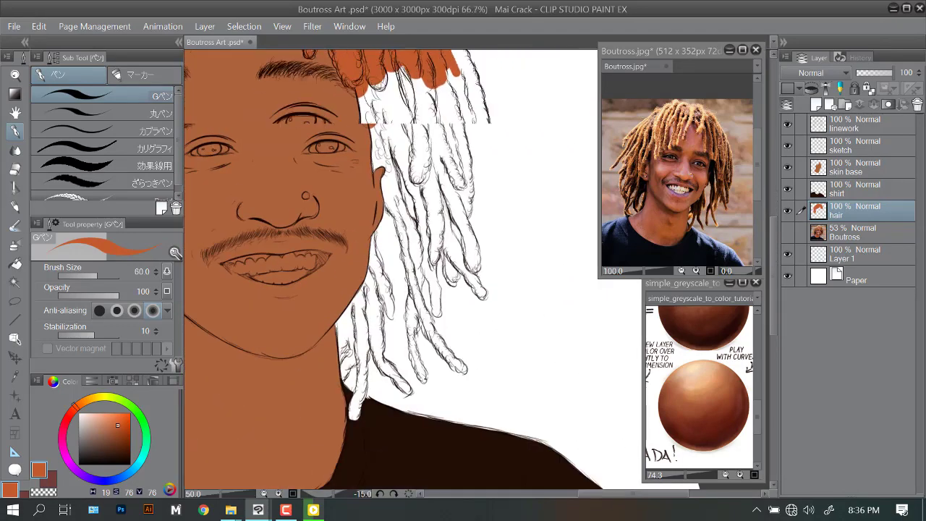
key(bracketleft)
key(bracketleft)
mouse_move(373, 149)
mouse_down()
mouse_move(387, 184)
mouse_move(369, 101)
mouse_move(387, 195)
mouse_up()
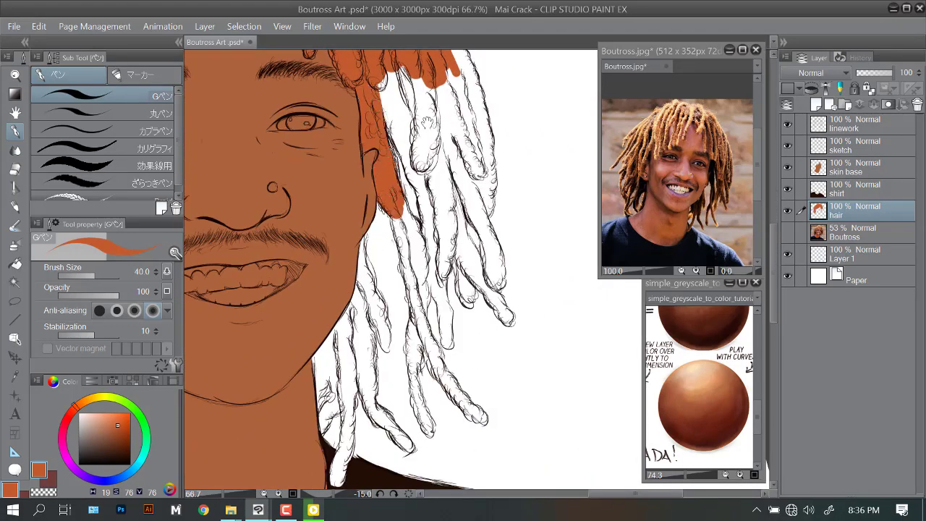
Fill the thick dreadlock and the strand hanging just outside the right ear with orange.
drag(427, 121, 420, 87)
mouse_move(376, 144)
mouse_down()
mouse_move(384, 203)
mouse_move(394, 108)
mouse_move(423, 217)
mouse_up()
mouse_move(416, 152)
mouse_down()
mouse_move(419, 201)
mouse_move(466, 148)
mouse_up()
Fill the strands behind the jaw and the dreadlock falling along the neck onto the right shoulder.
mouse_move(390, 208)
mouse_down()
mouse_move(353, 240)
mouse_move(405, 195)
mouse_up()
drag(383, 214, 376, 260)
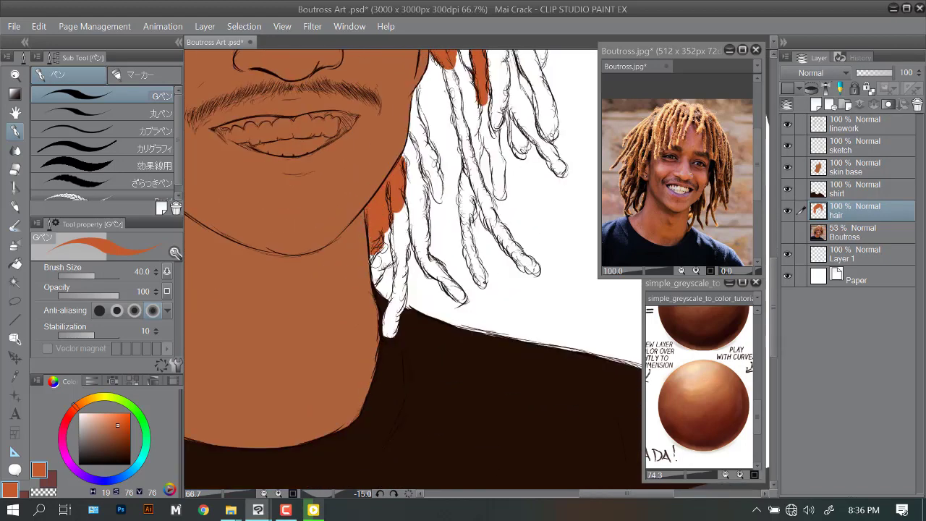
drag(410, 206, 411, 170)
drag(365, 206, 346, 329)
drag(348, 224, 332, 281)
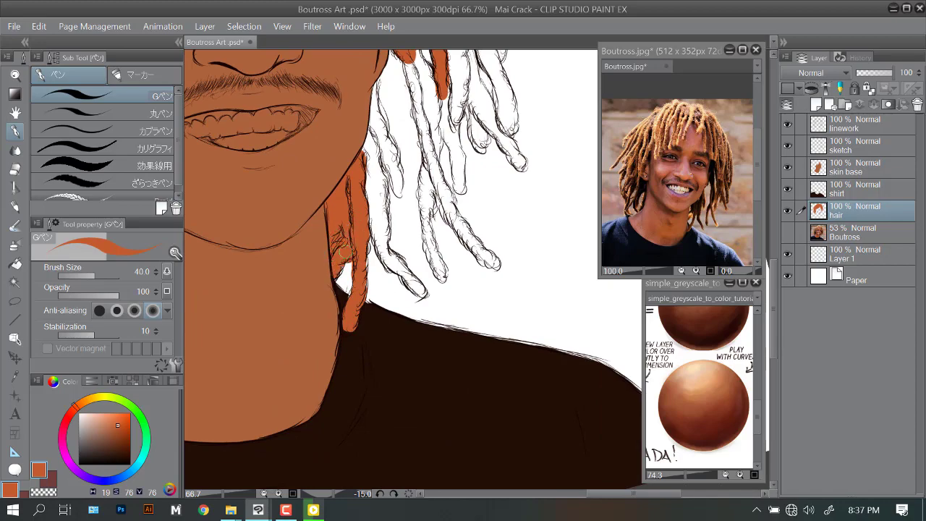
Fill the next dreadlocks outward from the neck above the right shoulder down to their tips at brush size 30.
key(ctrl+minus)
key(ctrl+minus)
key(ctrl+plus)
key(ctrl+plus)
mouse_move(346, 213)
mouse_down()
mouse_move(323, 246)
mouse_move(316, 307)
mouse_up()
mouse_move(373, 174)
mouse_down()
mouse_move(334, 240)
mouse_move(355, 221)
mouse_up()
drag(401, 148, 365, 203)
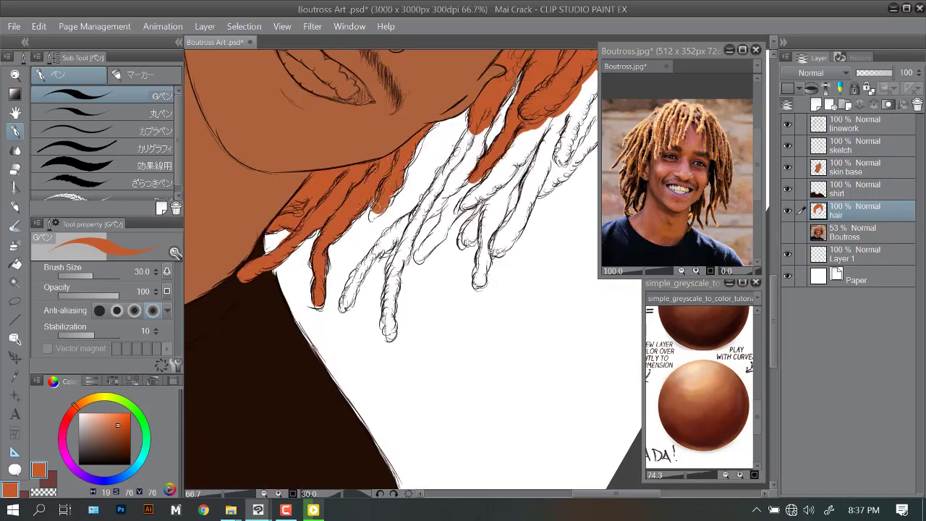
Fill the remaining long strands and short tips hanging out over the right shoulder with orange.
key(ctrl+minus)
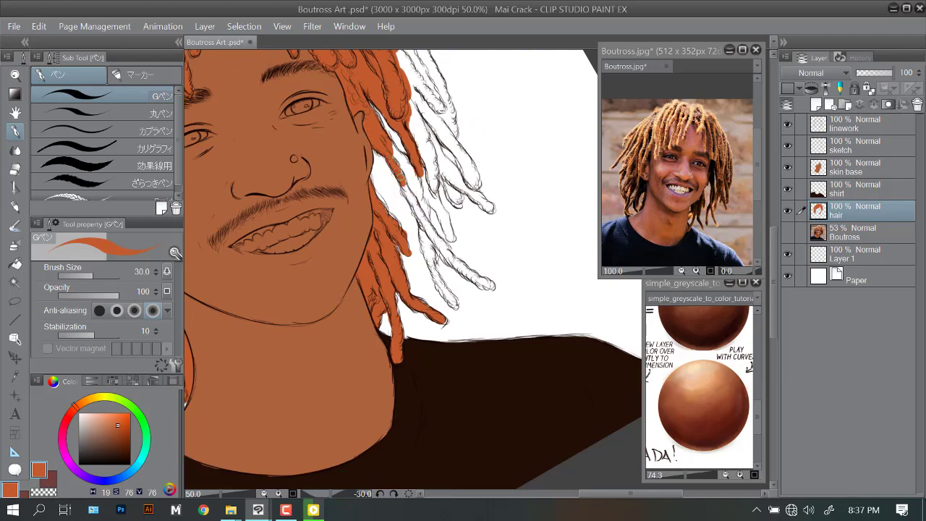
drag(427, 251, 409, 181)
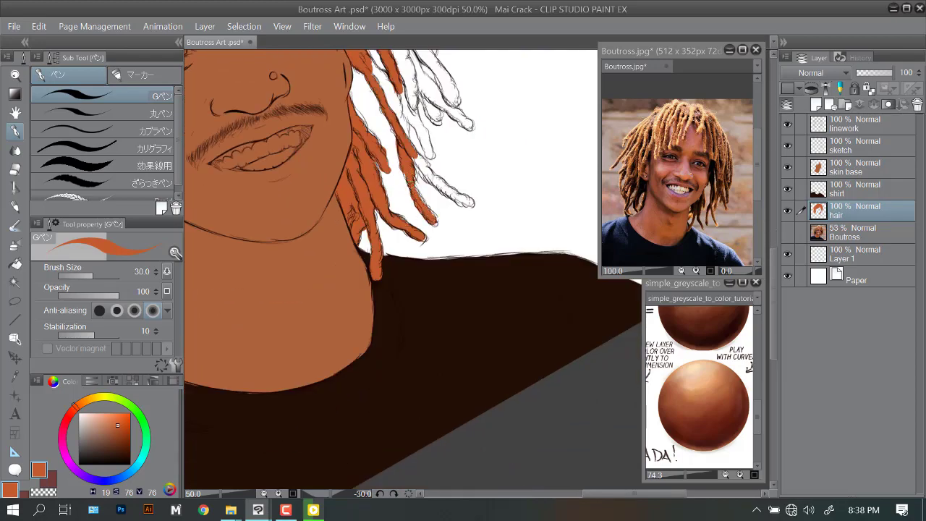
drag(405, 275, 470, 235)
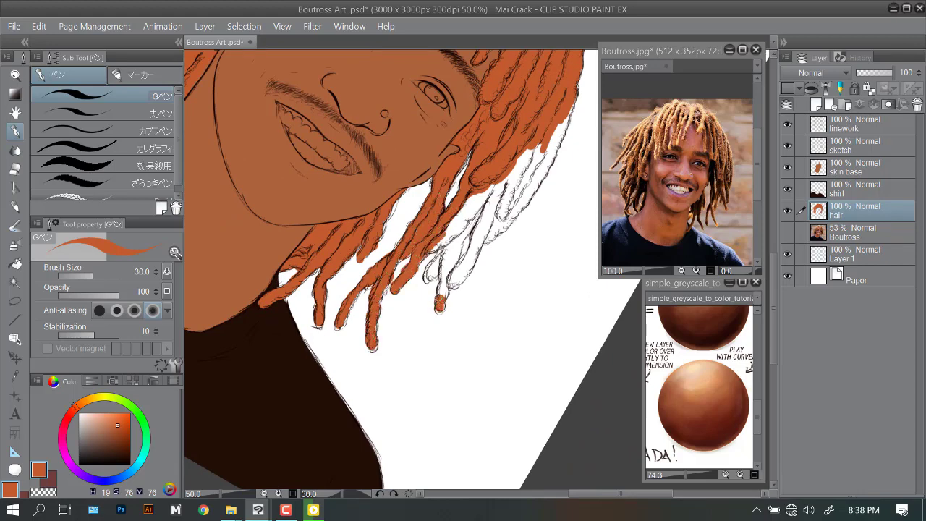
drag(426, 278, 472, 204)
Fill the outermost long dreadlocks along the right edge of the hair with orange at brush size 50.
key(minus)
key(minus)
key(minus)
key(ctrl+minus)
key(asciicircum)
key(asciicircum)
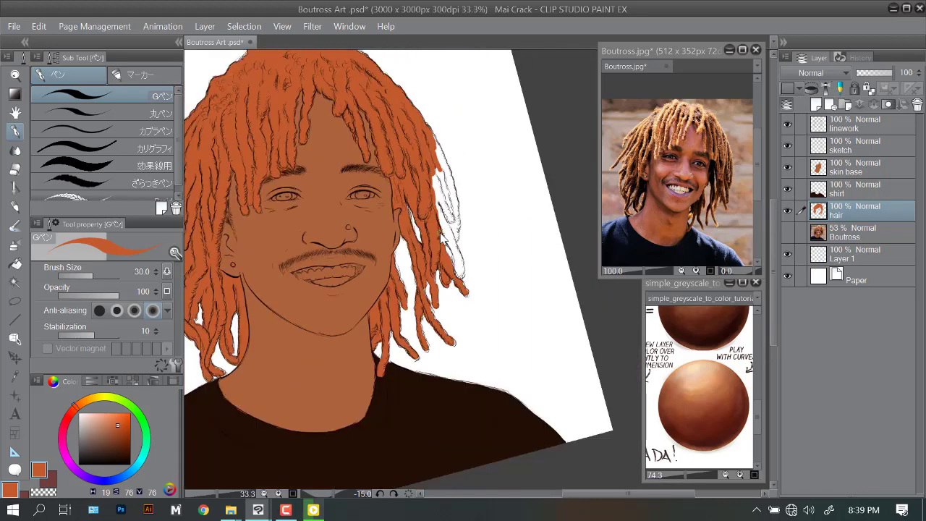
drag(460, 264, 478, 214)
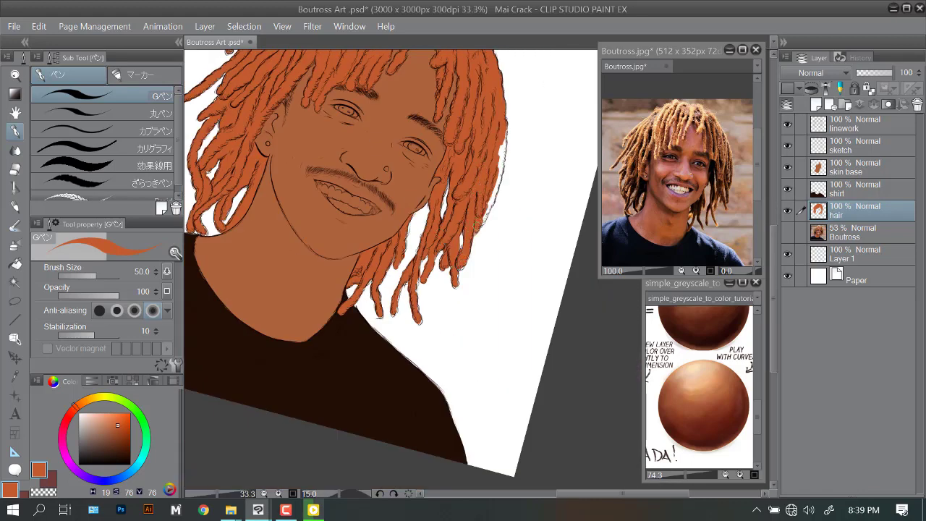
key(ctrl+minus)
key(minus)
key(minus)
key(minus)
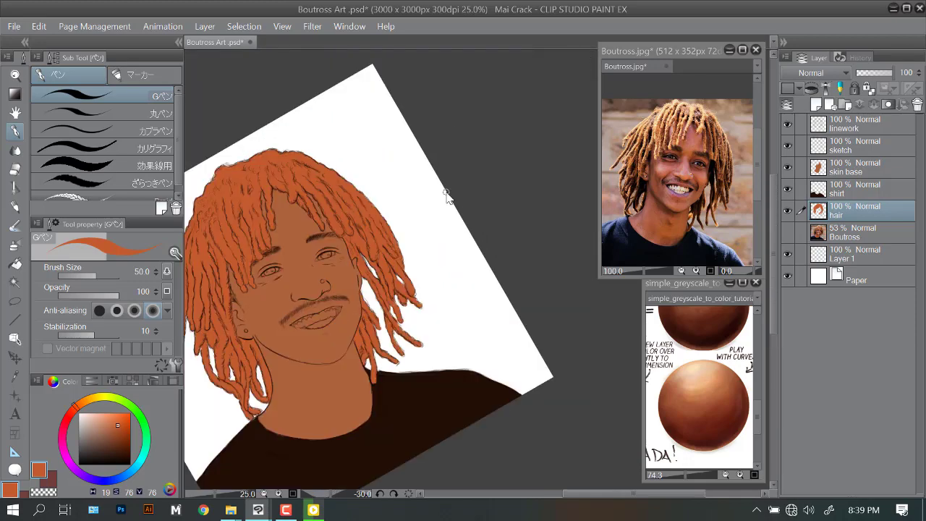
drag(459, 223, 447, 256)
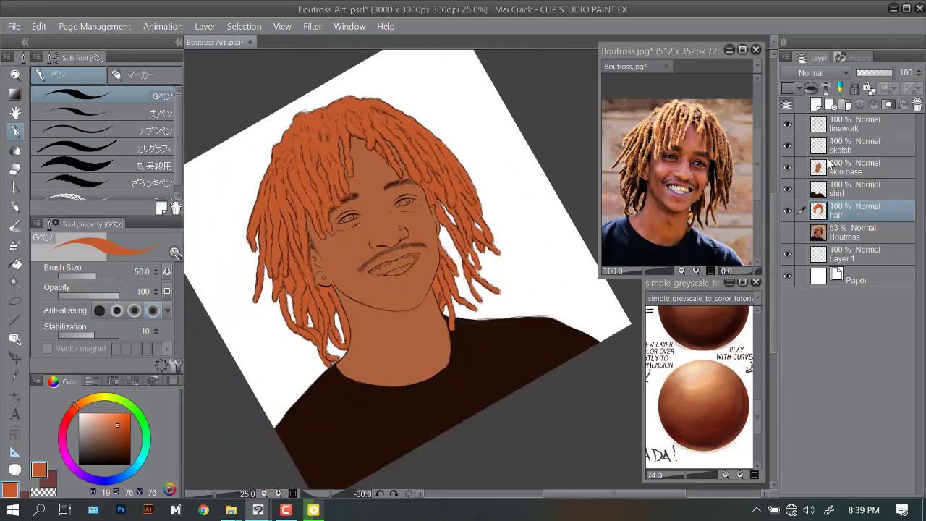
Add a layer named "eye" above the skin base and fill both eyes with pale peach at brush size 15.
click(853, 167)
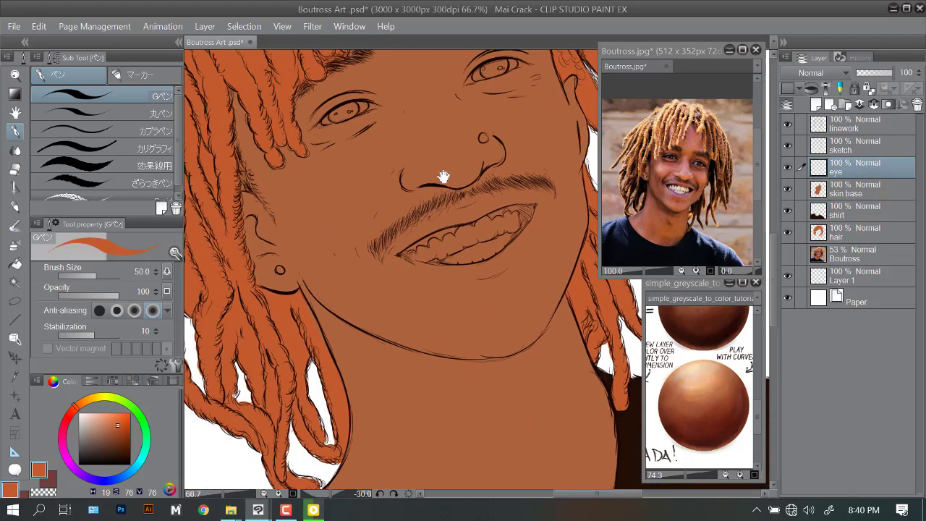
mouse_move(365, 217)
mouse_down()
mouse_move(379, 192)
mouse_move(426, 163)
mouse_move(407, 230)
mouse_move(425, 153)
mouse_move(420, 200)
mouse_move(394, 180)
mouse_move(381, 261)
mouse_move(403, 189)
mouse_up()
key(Delete)
mouse_move(405, 155)
mouse_down()
mouse_move(389, 173)
mouse_move(376, 257)
mouse_move(386, 277)
mouse_move(394, 228)
mouse_up()
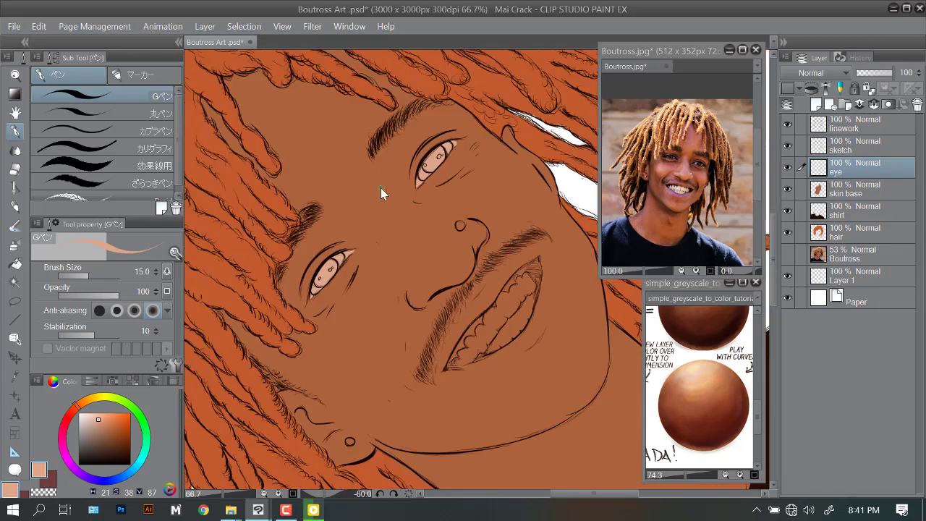
Fill the upper and lower teeth with the same pale peach on the eye layer.
drag(380, 187, 355, 281)
scroll(355, 281, up, 2)
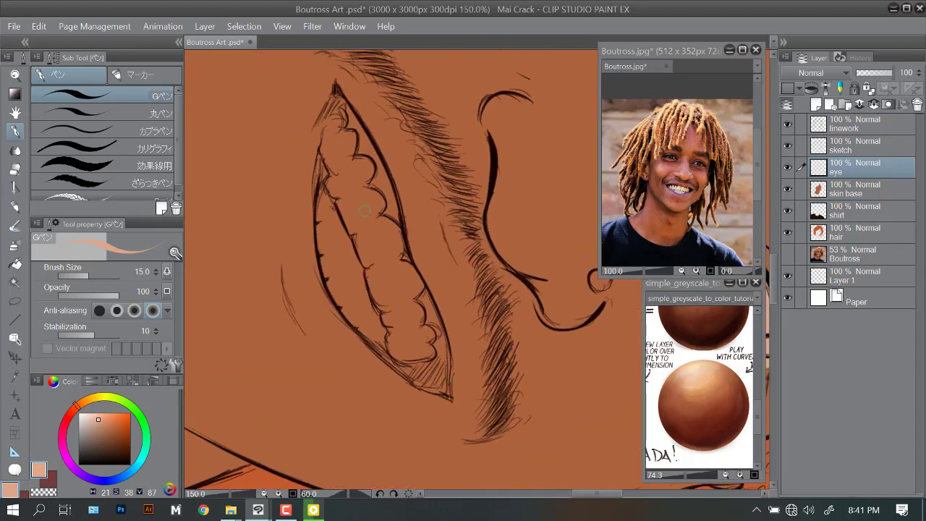
mouse_move(349, 225)
mouse_down()
mouse_move(341, 258)
mouse_move(323, 253)
mouse_move(329, 276)
mouse_move(371, 305)
mouse_move(386, 352)
mouse_move(329, 160)
mouse_move(330, 128)
mouse_move(336, 153)
mouse_move(362, 164)
mouse_move(340, 174)
mouse_move(378, 212)
mouse_move(365, 166)
mouse_move(371, 227)
mouse_move(395, 235)
mouse_move(405, 283)
mouse_move(398, 270)
mouse_move(415, 281)
mouse_move(404, 298)
mouse_move(384, 267)
mouse_move(408, 274)
mouse_move(402, 297)
mouse_move(413, 329)
mouse_move(416, 350)
mouse_up()
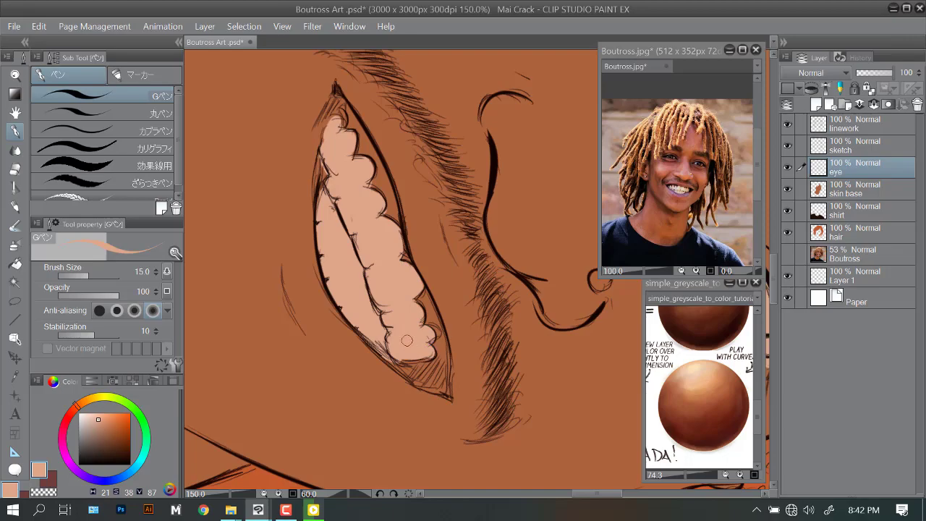
scroll(406, 340, down, 3)
Sample a dark brown and fill the irises of both eyes with it.
scroll(387, 275, up, 2)
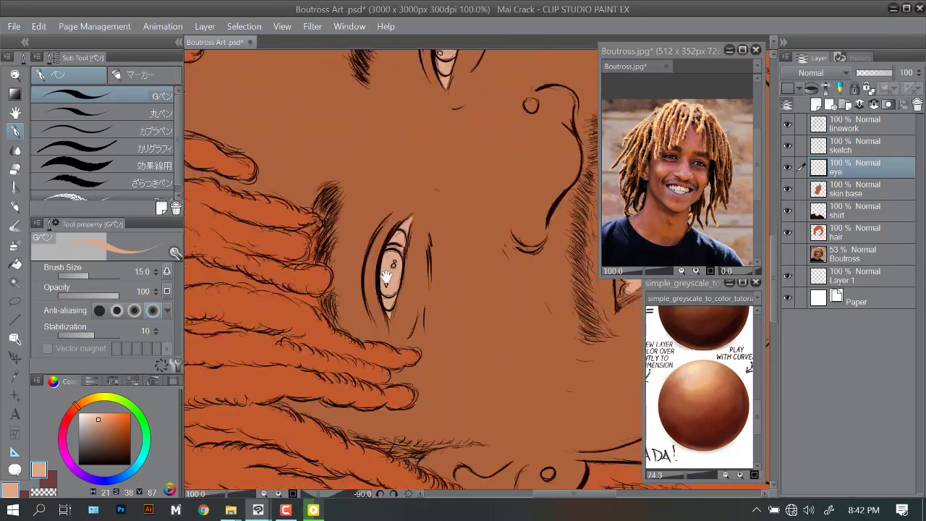
scroll(387, 275, up, 2)
alt+click(340, 198)
mouse_move(372, 220)
mouse_down()
mouse_move(361, 289)
mouse_move(380, 259)
mouse_move(361, 300)
mouse_up()
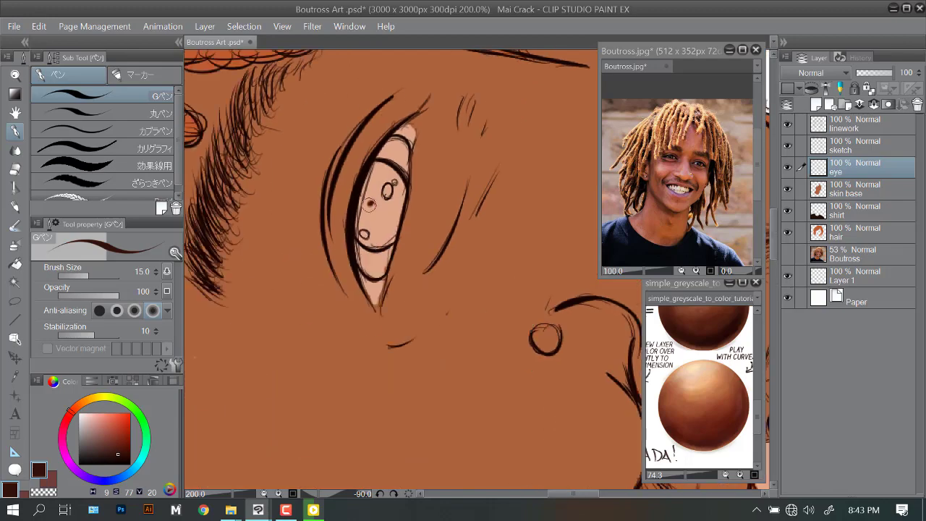
mouse_move(365, 184)
mouse_down()
mouse_move(364, 234)
mouse_move(389, 234)
mouse_move(392, 175)
mouse_move(383, 216)
mouse_up()
scroll(383, 217, down, 1)
key(minus)
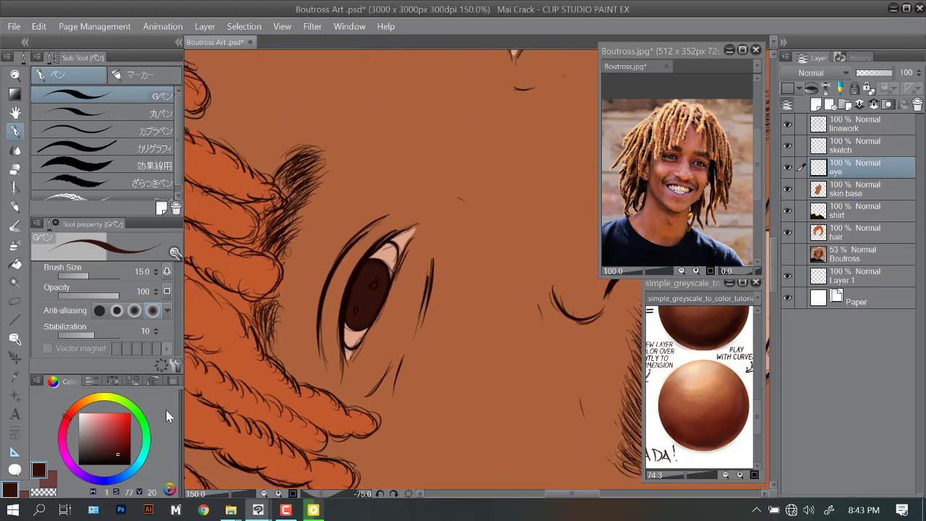
Choose a deep dark red and paint the inner corners of the eyes at brush size 6.
click(130, 450)
click(81, 275)
scroll(444, 222, up, 3)
mouse_move(412, 181)
mouse_down()
mouse_move(428, 209)
mouse_move(436, 153)
mouse_move(448, 185)
mouse_up()
scroll(429, 244, down, 3)
drag(397, 351, 409, 382)
scroll(424, 227, down, 4)
scroll(424, 227, up, 3)
mouse_move(347, 314)
mouse_down()
mouse_move(390, 324)
mouse_move(372, 351)
mouse_move(387, 369)
mouse_up()
scroll(410, 269, up, 3)
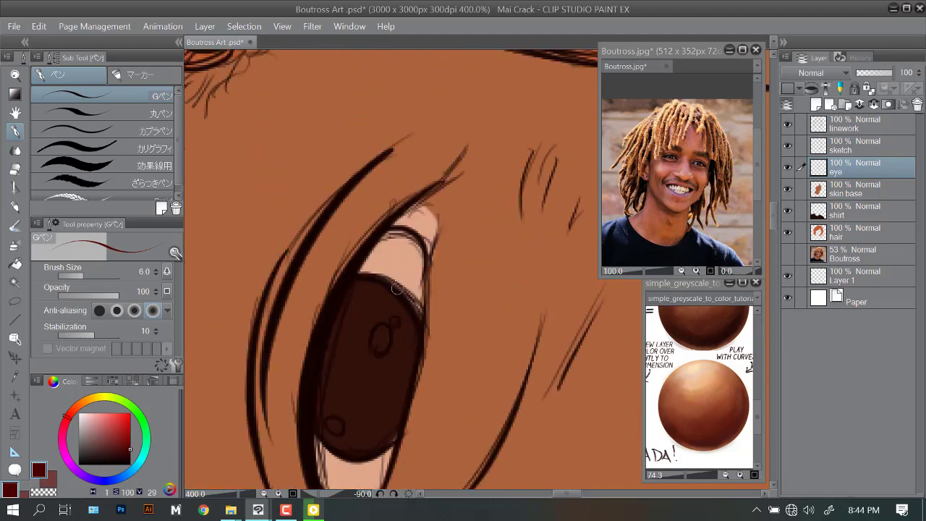
scroll(397, 288, down, 3)
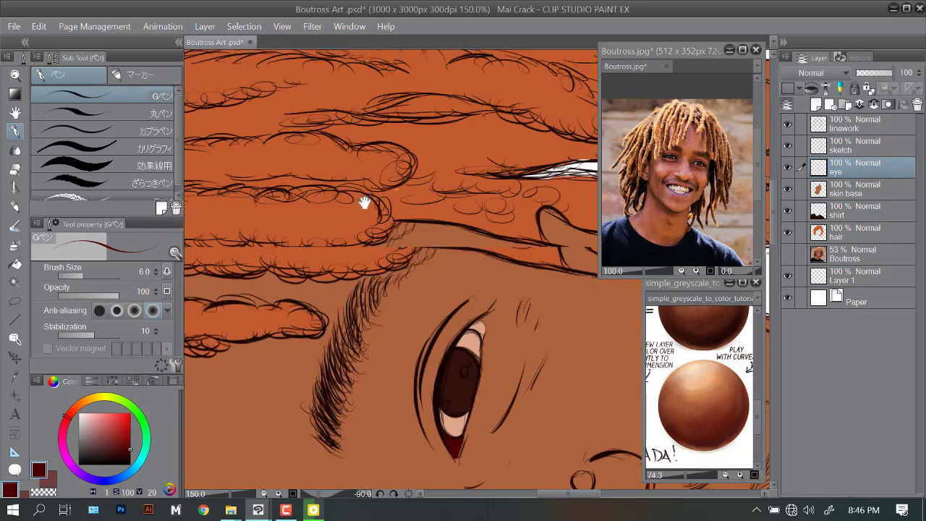
Paint the outer corners of the eyes dark red on the eye layer.
click(812, 235)
click(817, 190)
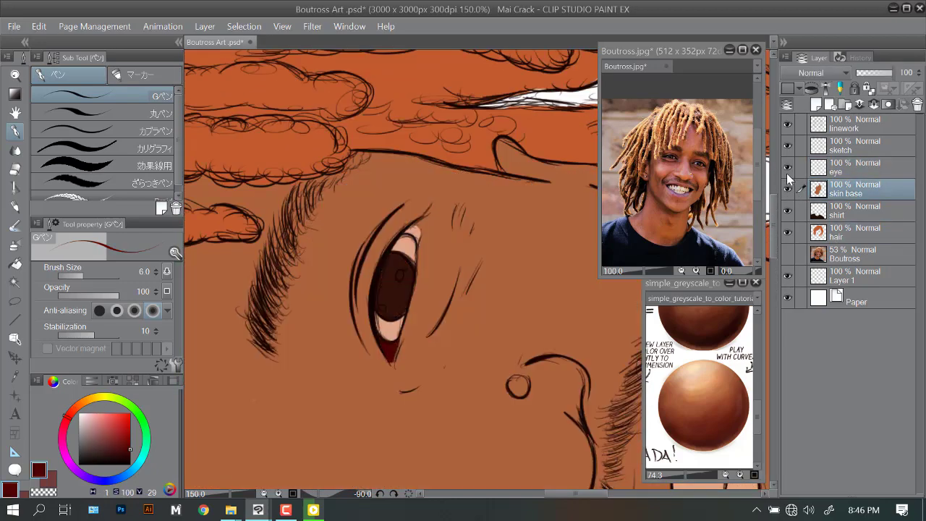
click(817, 167)
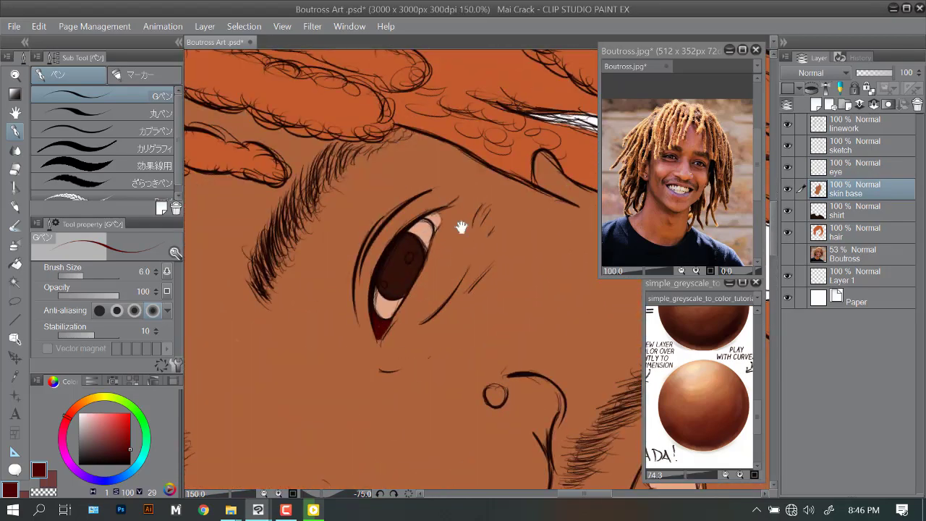
scroll(458, 226, up, 3)
mouse_move(434, 141)
mouse_down()
mouse_move(470, 126)
mouse_move(463, 163)
mouse_move(479, 115)
mouse_up()
scroll(479, 114, down, 5)
scroll(478, 114, up, 2)
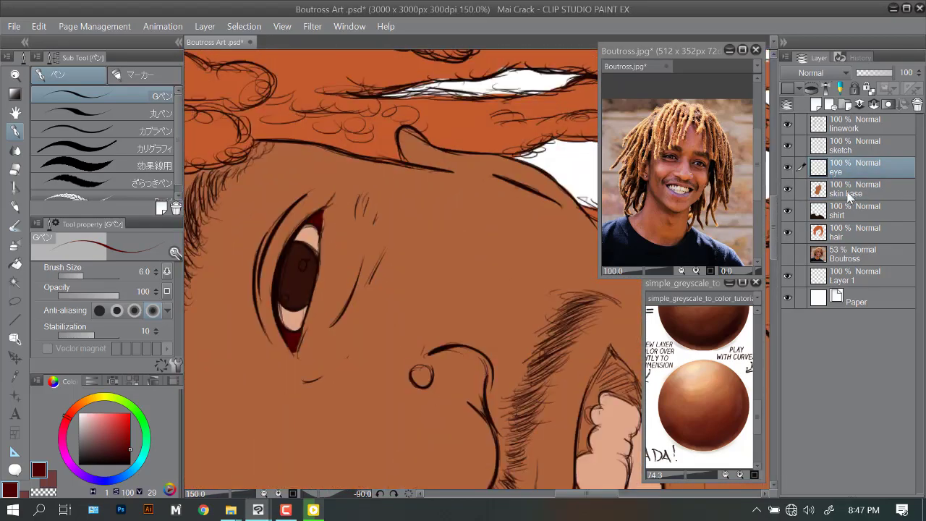
Clean up the paint edges around both eyes with the soft eraser, reducing its size from 17 to 8.
key(e)
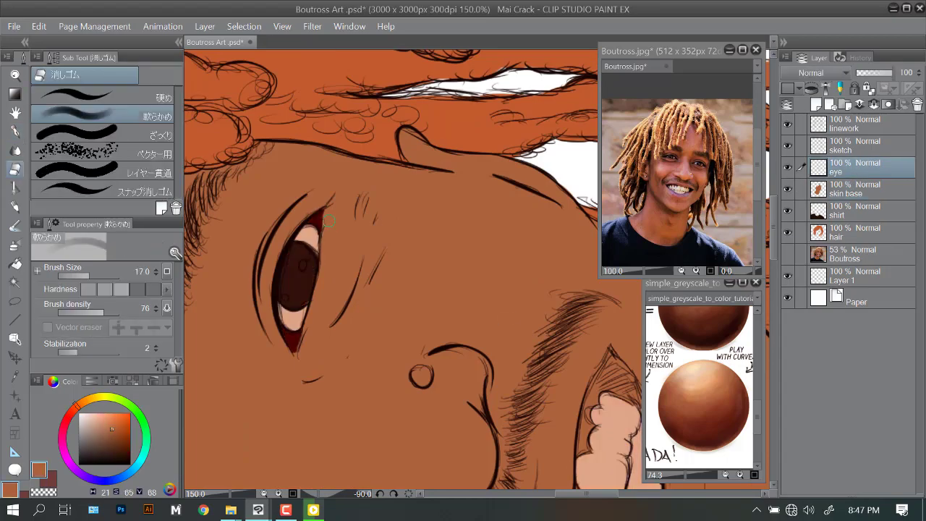
scroll(344, 269, down, 3)
mouse_move(344, 269)
mouse_down()
mouse_move(471, 275)
mouse_move(474, 283)
mouse_move(389, 278)
mouse_up()
scroll(474, 283, down, 2)
scroll(389, 278, up, 5)
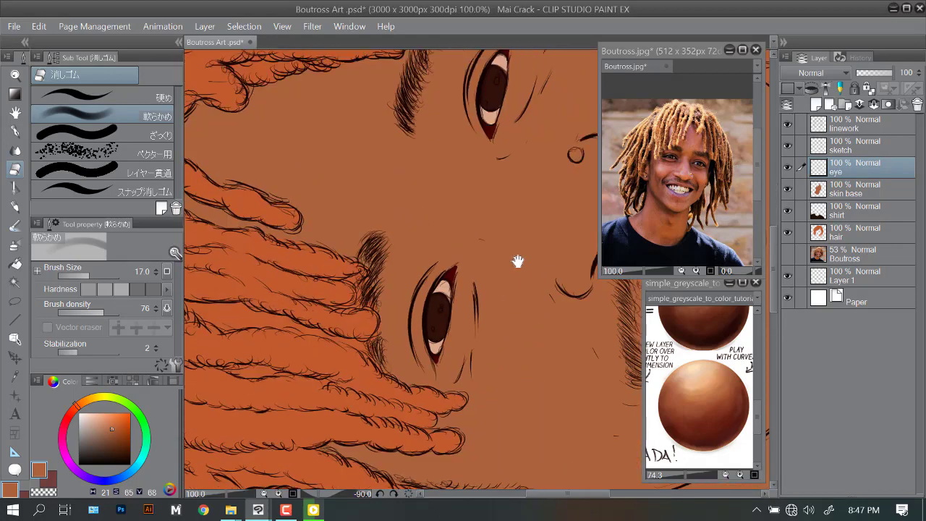
scroll(336, 188, up, 2)
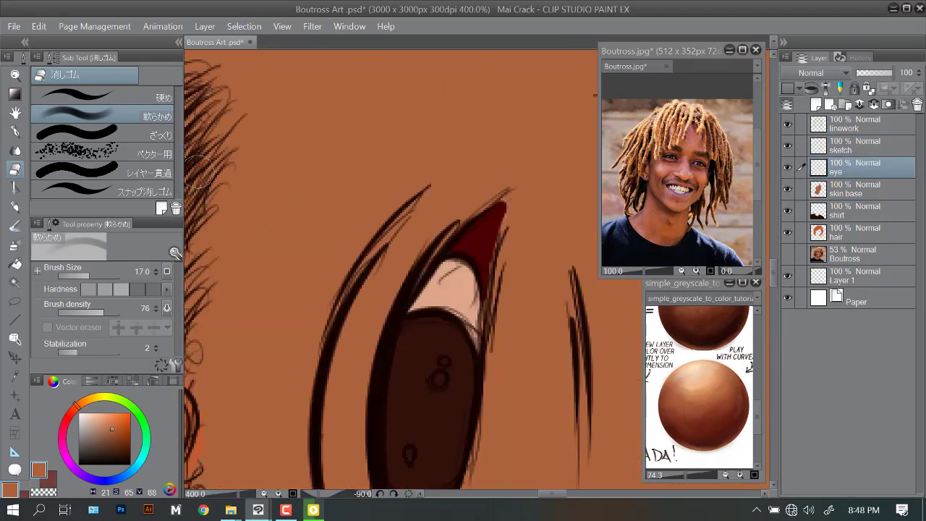
scroll(388, 269, down, 3)
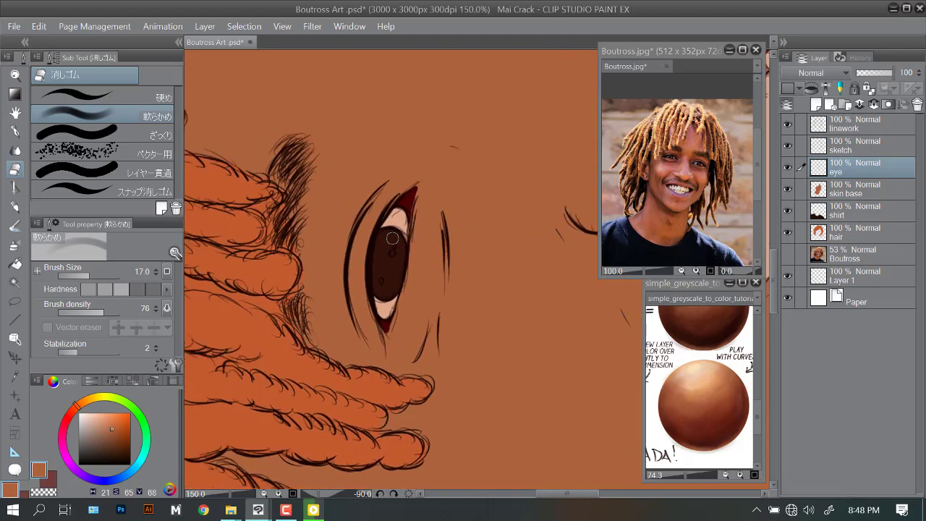
scroll(391, 238, up, 3)
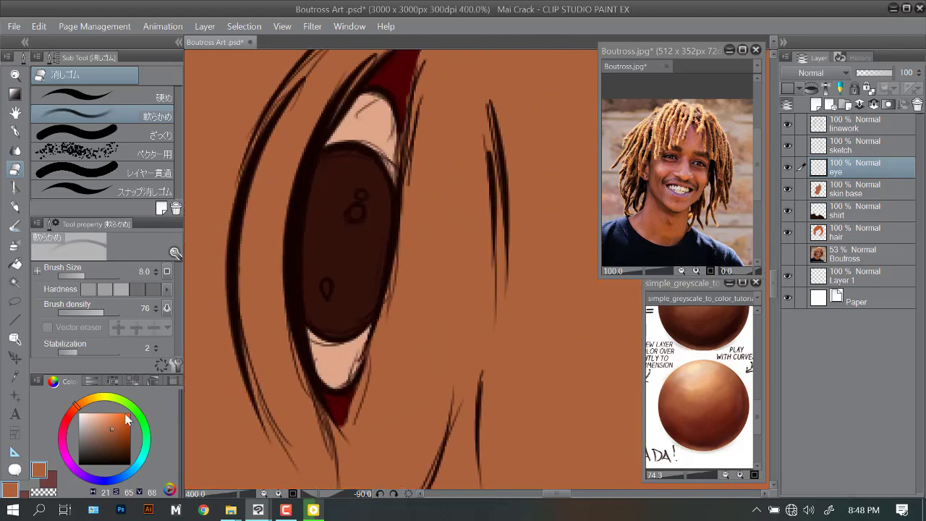
Paint small light peach highlights in the irises of both eyes with the G-pen at size 6.
key(p)
scroll(325, 287, down, 3)
scroll(409, 170, up, 3)
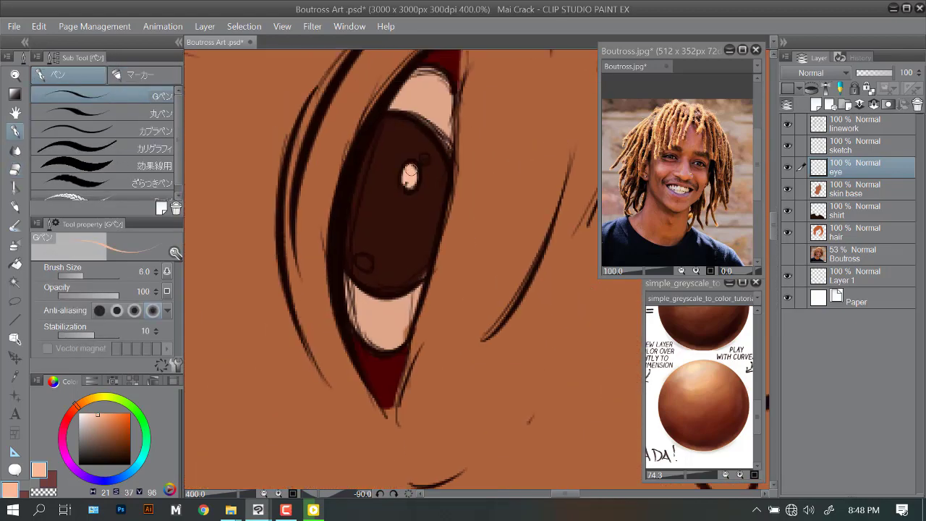
scroll(361, 258, down, 5)
key(minus)
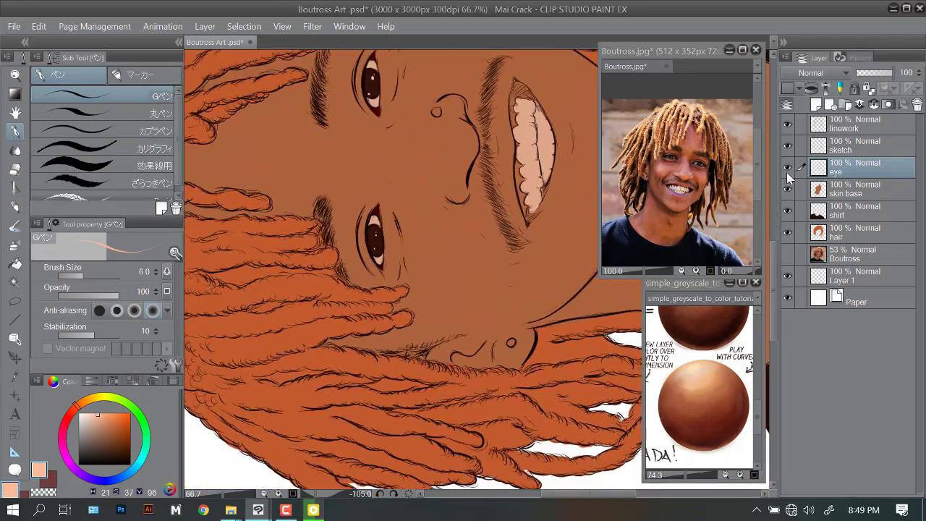
Add a new layer above the eye layer and name it shades.
key(ctrl+shift+n)
double_click(837, 171)
text(shades)
key(Return)
Paint near-black brown pupils in the irises of both eyes with the G-pen at size 17.
scroll(379, 245, up, 5)
scroll(676, 174, up, 2)
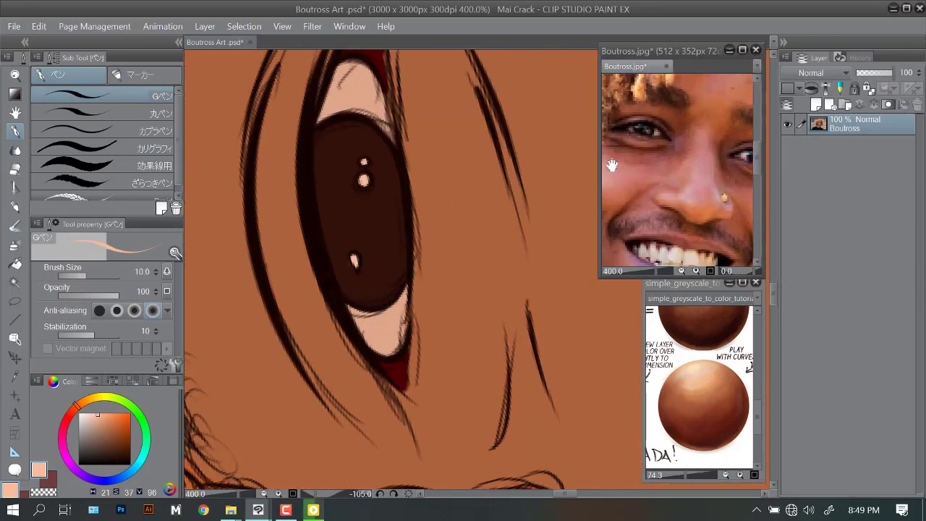
alt+click(350, 228)
key(bracketright)
key(bracketright)
key(bracketright)
drag(350, 228, 357, 209)
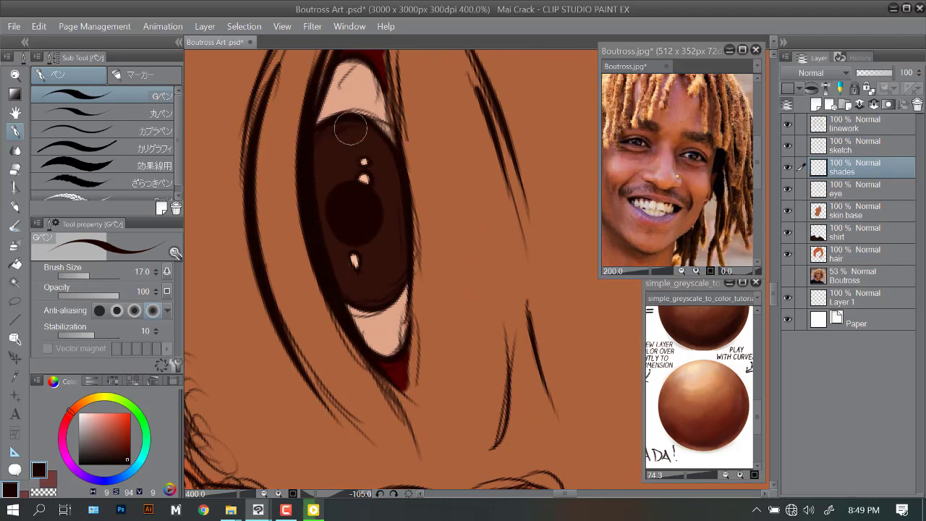
mouse_move(352, 128)
mouse_down()
mouse_move(377, 154)
mouse_move(337, 283)
mouse_up()
scroll(337, 283, down, 4)
scroll(391, 261, up, 1)
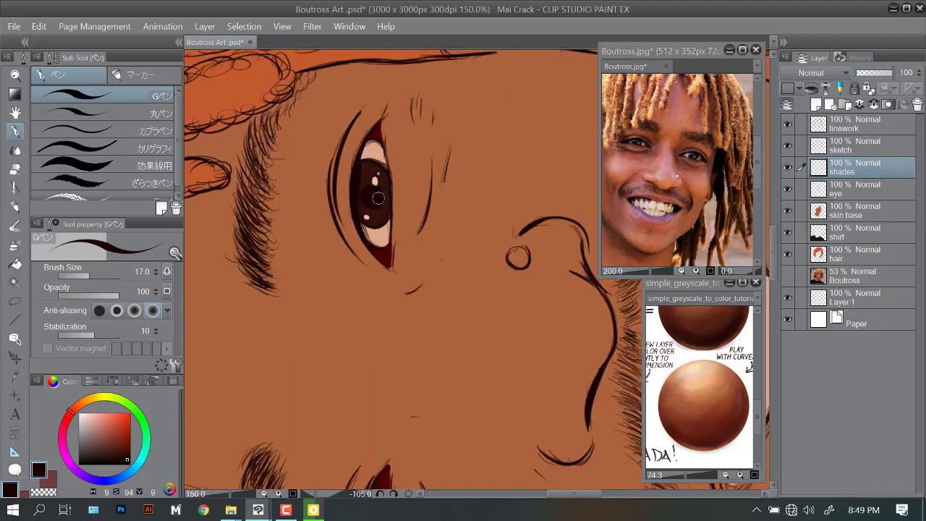
scroll(364, 197, down, 3)
scroll(364, 197, up, 4)
Pick a reddish brown and paint fine radiating streaks in the irises of both eyes at brush size 7.
alt+click(245, 325)
key(bracketleft)
key(bracketleft)
key(bracketleft)
key(bracketleft)
key(bracketleft)
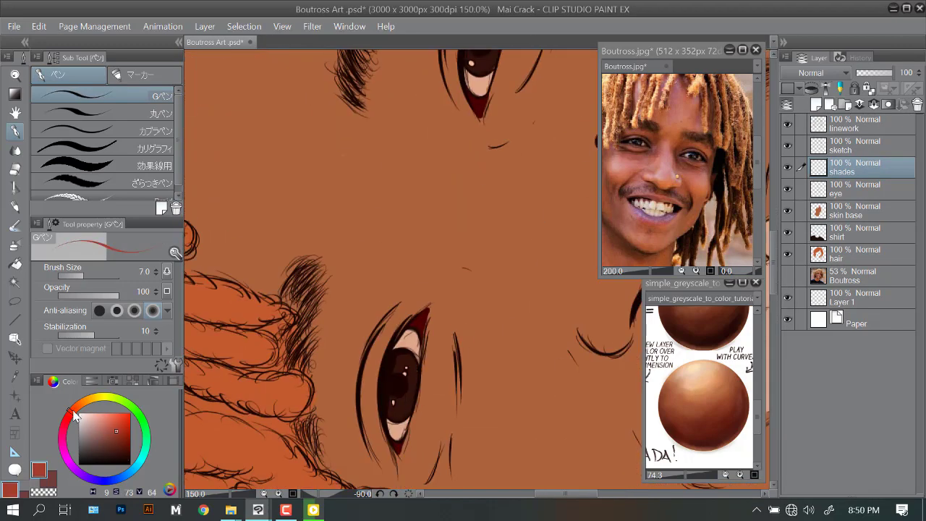
scroll(426, 209, up, 1)
drag(473, 173, 410, 244)
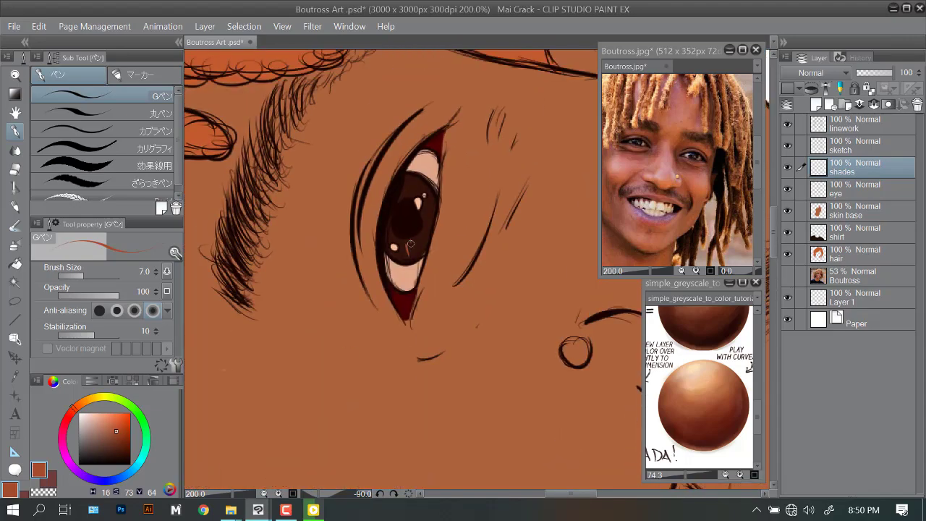
scroll(412, 268, down, 3)
scroll(412, 268, up, 3)
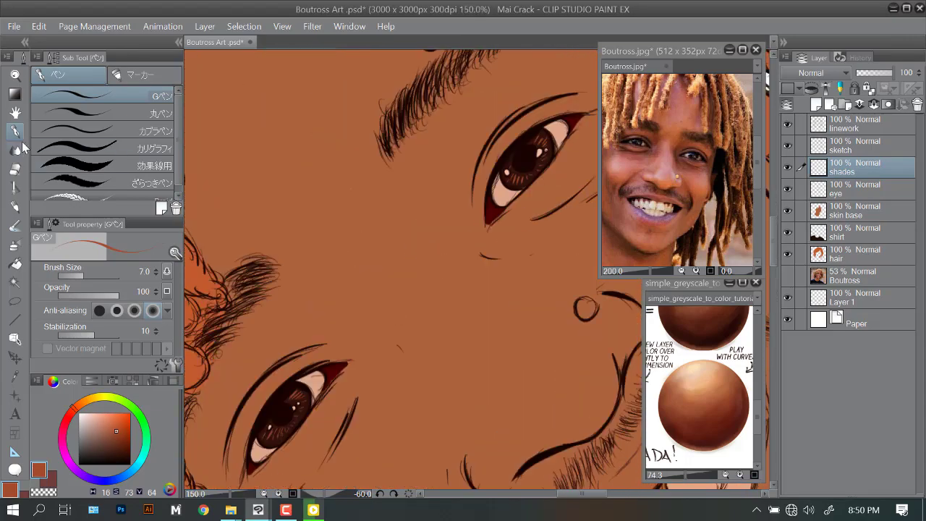
Shade the irises under the upper lids and the red eye corners with very dark reds at brush size 7.
mouse_move(451, 157)
mouse_down()
mouse_move(372, 275)
mouse_move(413, 289)
mouse_move(451, 241)
mouse_up()
scroll(387, 191, up, 2)
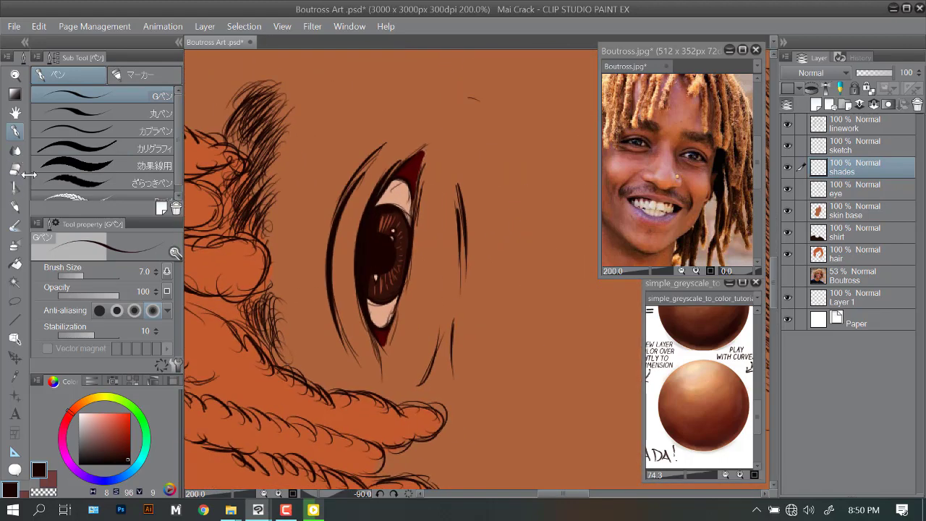
alt+click(387, 191)
alt+click(408, 169)
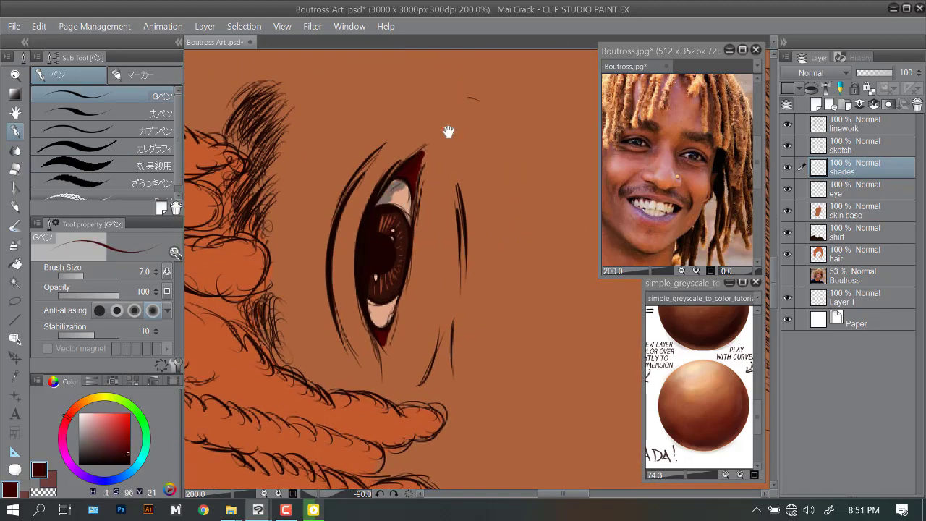
drag(377, 351, 376, 212)
key(v)
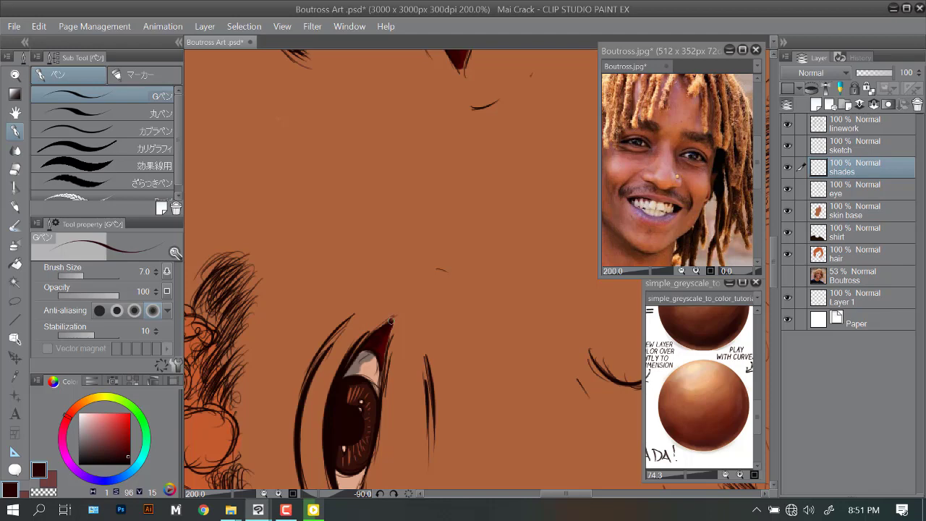
scroll(391, 217, down, 4)
scroll(398, 202, up, 2)
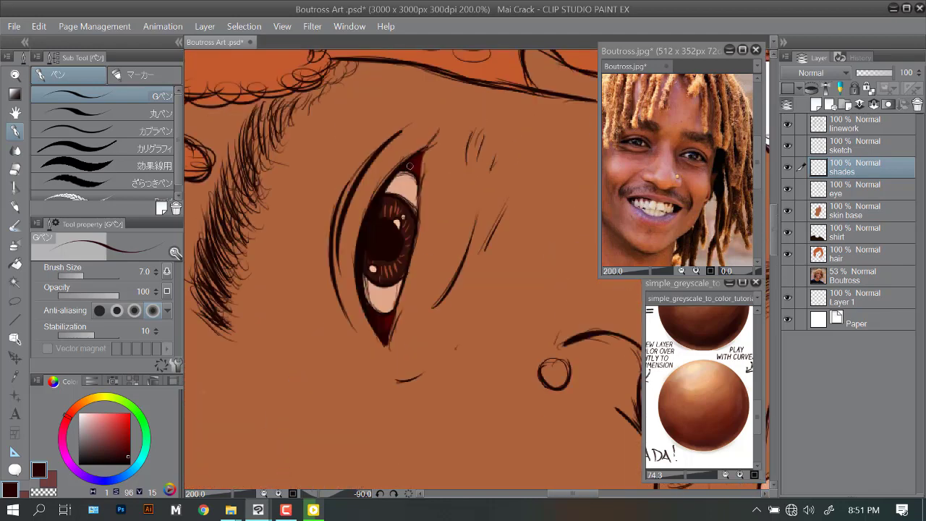
Shade the eye whites along the lids with a muted grey-brown.
key(v)
alt+click(406, 177)
drag(391, 273, 402, 291)
key(v)
scroll(390, 217, up, 1)
click(431, 193)
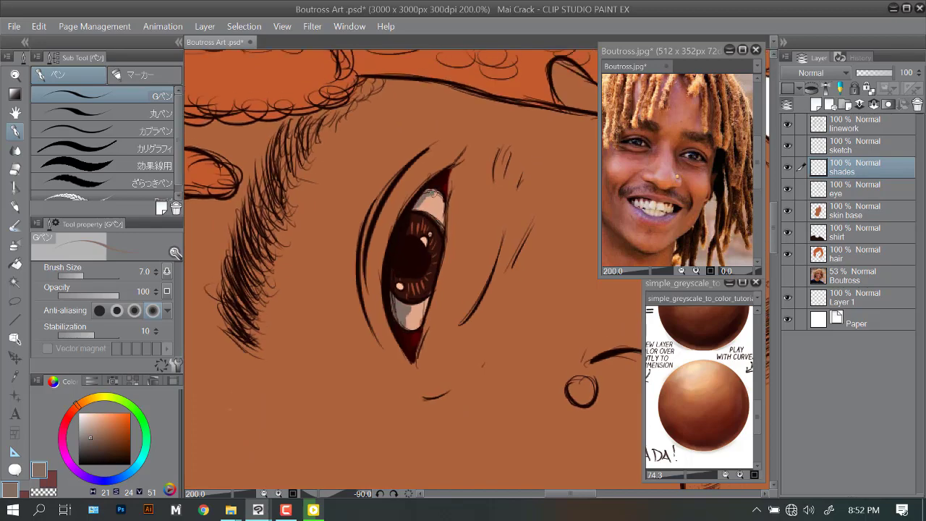
Deepen the shadows on the eye whites with a darker grey-brown at brush size 12.
scroll(405, 268, down, 5)
scroll(405, 268, up, 5)
key(v)
key(p)
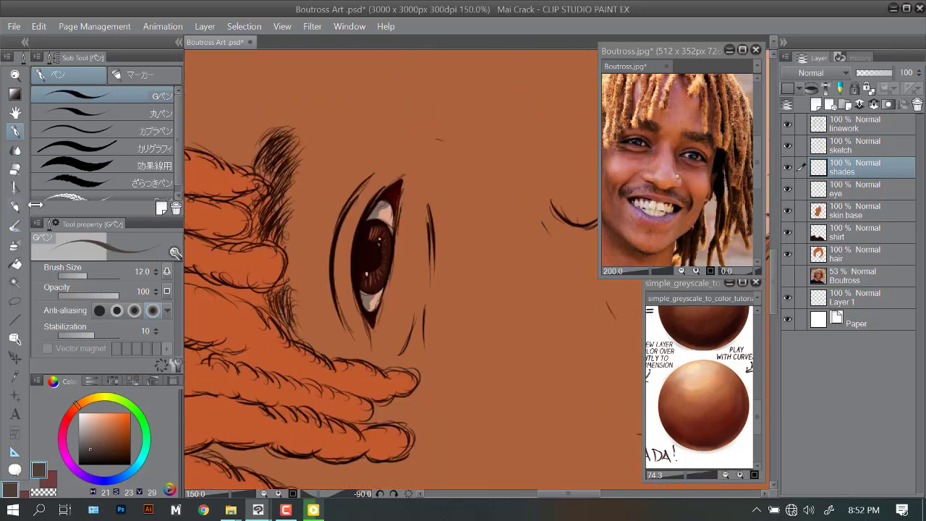
alt+click(366, 256)
Add a layer named skin sh clipped to skin base, and choose a darker skin brown for the coloured pencil at size 80.
key(minus)
key(minus)
key(minus)
key(minus)
scroll(367, 256, down, 5)
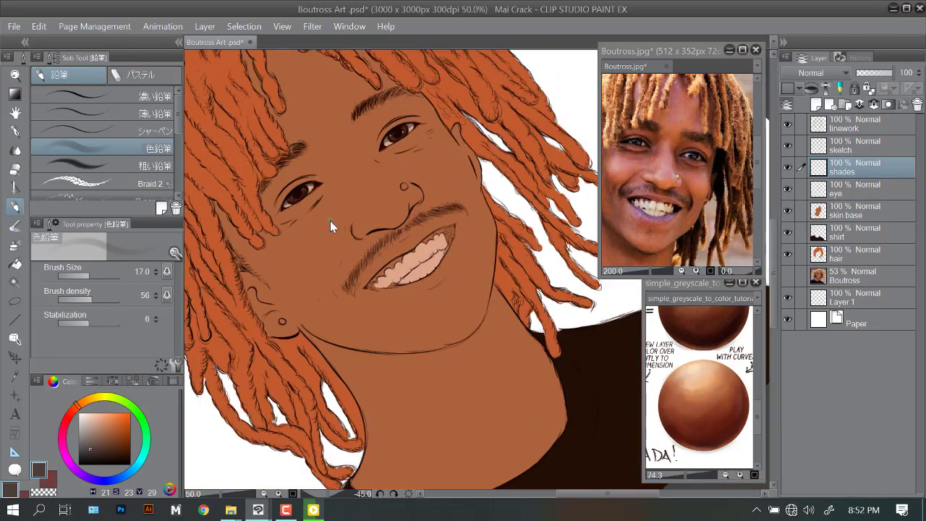
key(ctrl+0)
scroll(676, 170, down, 2)
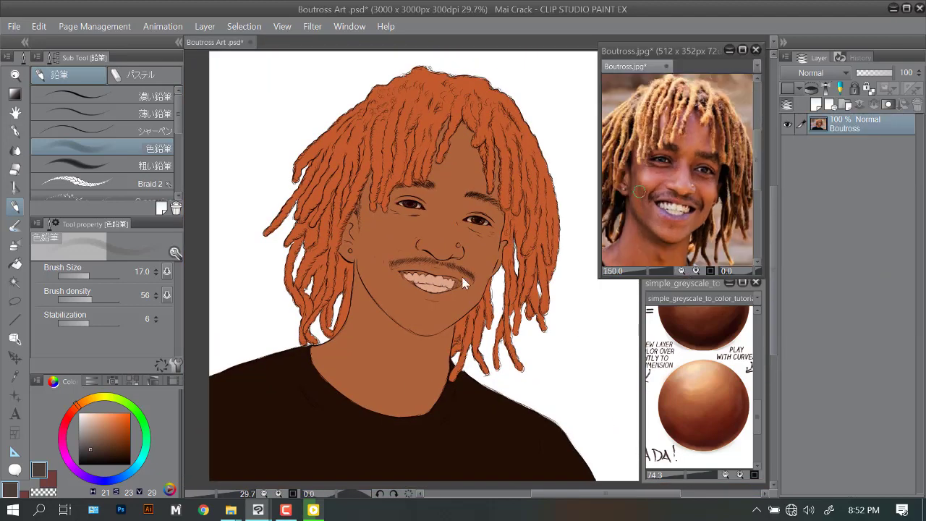
alt+click(436, 359)
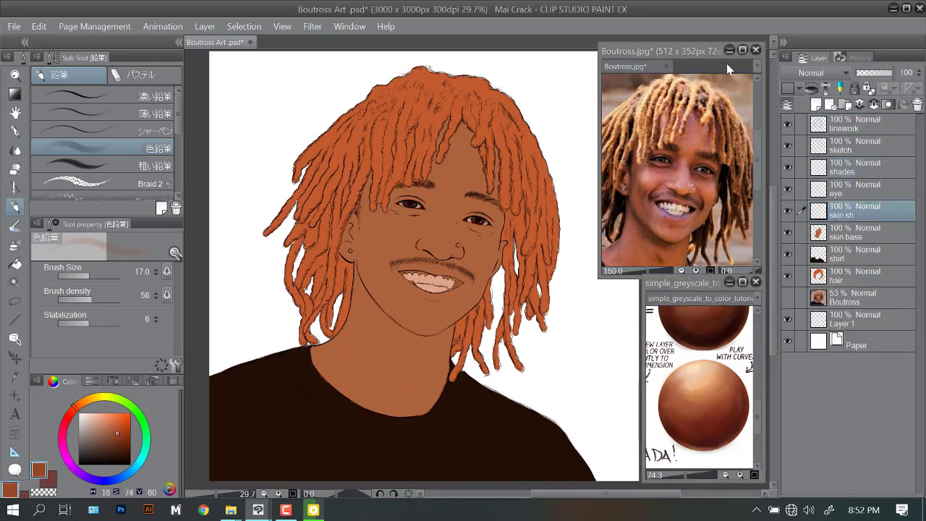
alt+click(416, 242)
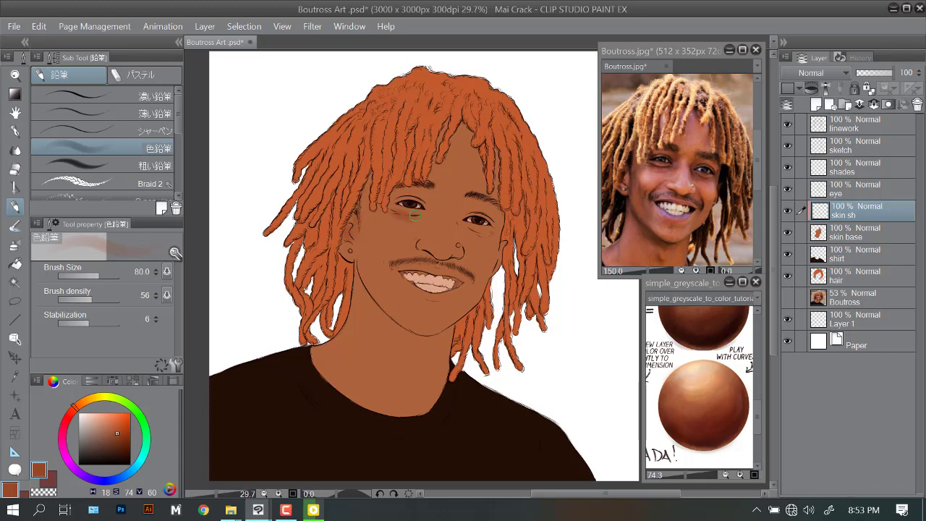
Paint soft shadows on the jaw, chin, neck and cheek with the coloured pencil, using sizes 80, 100 and 60.
mouse_move(363, 279)
mouse_down()
mouse_move(384, 314)
mouse_move(362, 289)
mouse_move(340, 359)
mouse_up()
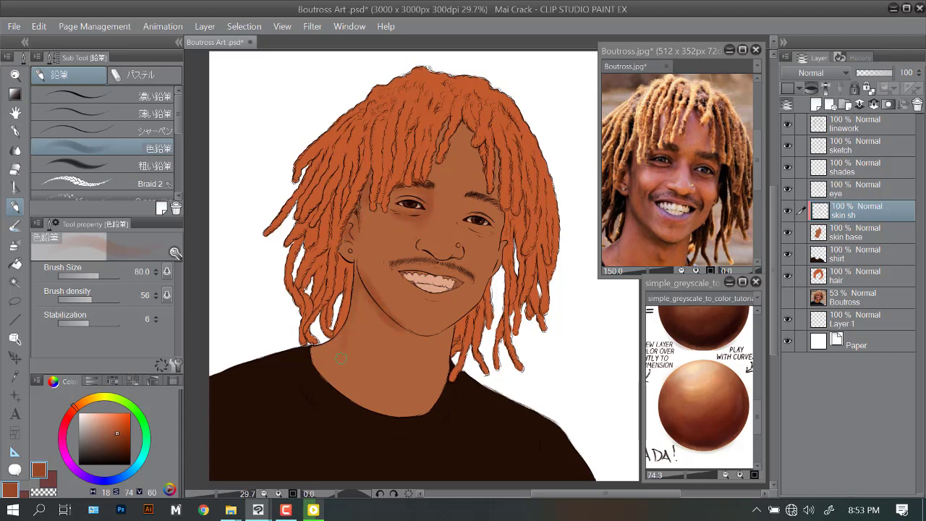
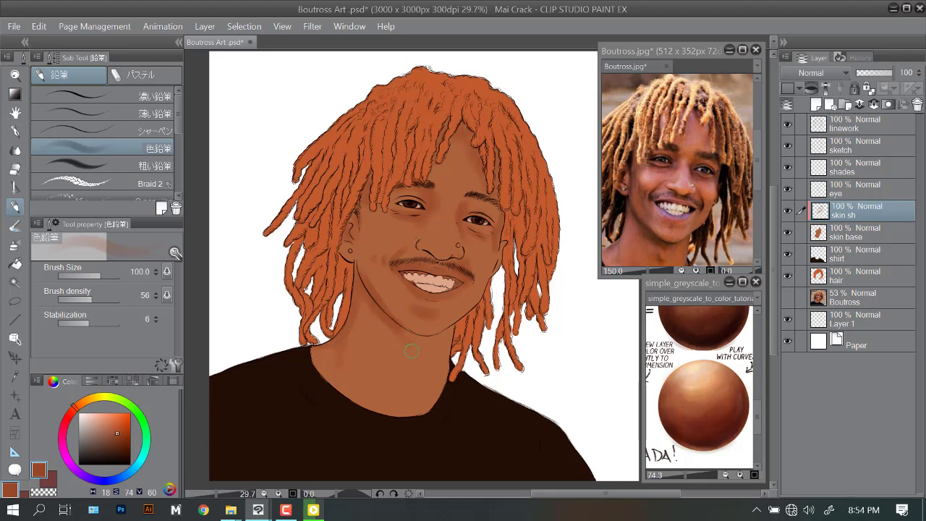
drag(404, 365, 402, 376)
drag(365, 321, 354, 355)
key(bracketleft)
key(bracketleft)
key(bracketleft)
key(bracketleft)
drag(383, 298, 382, 304)
drag(361, 267, 363, 216)
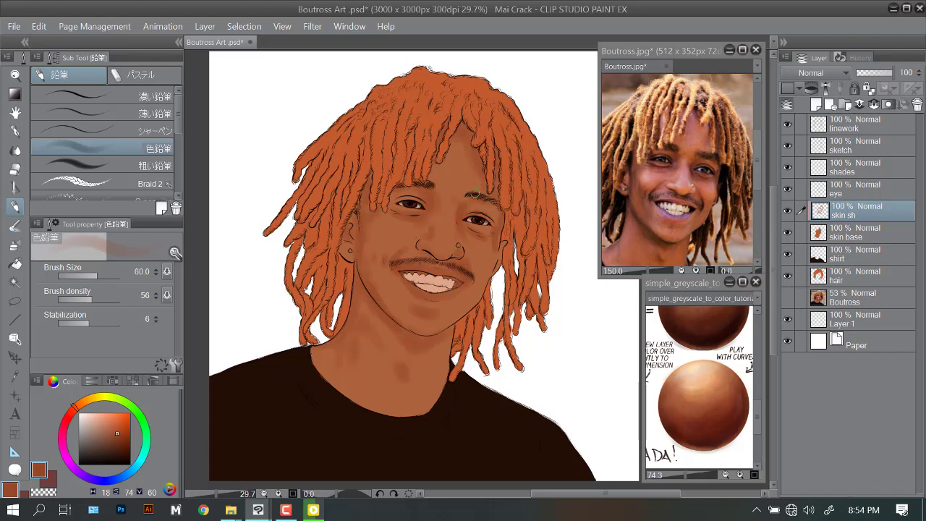
Shade the forehead and the side of the face with the coloured pencil at size 120.
scroll(445, 255, up, 1)
key(bracketright)
key(bracketright)
key(bracketright)
key(bracketright)
drag(490, 199, 483, 167)
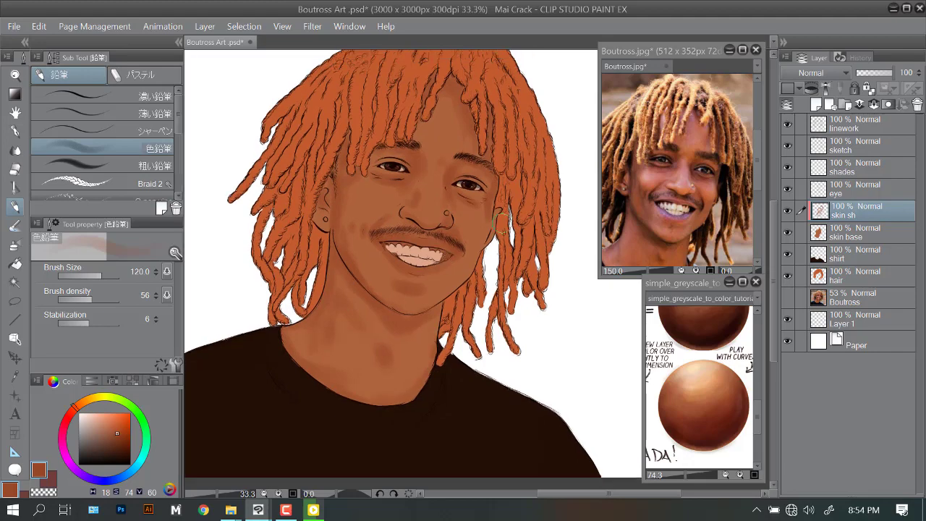
Choose a deeper reddish brown and shade the jawline with the G-pen, raising its size from 12 to 50.
key(minus)
key(minus)
key(p)
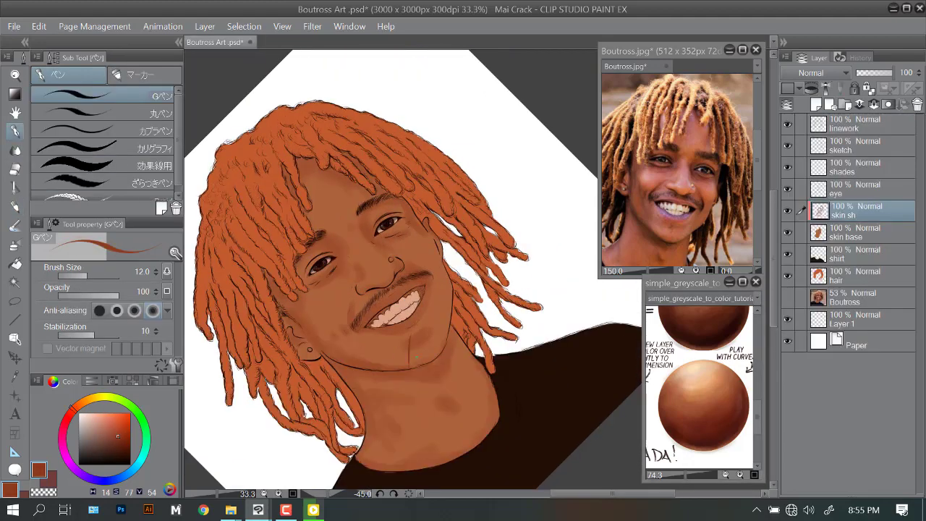
key(asciicircum)
key(asciicircum)
key(bracketright)
key(bracketright)
key(bracketright)
scroll(424, 308, up, 1)
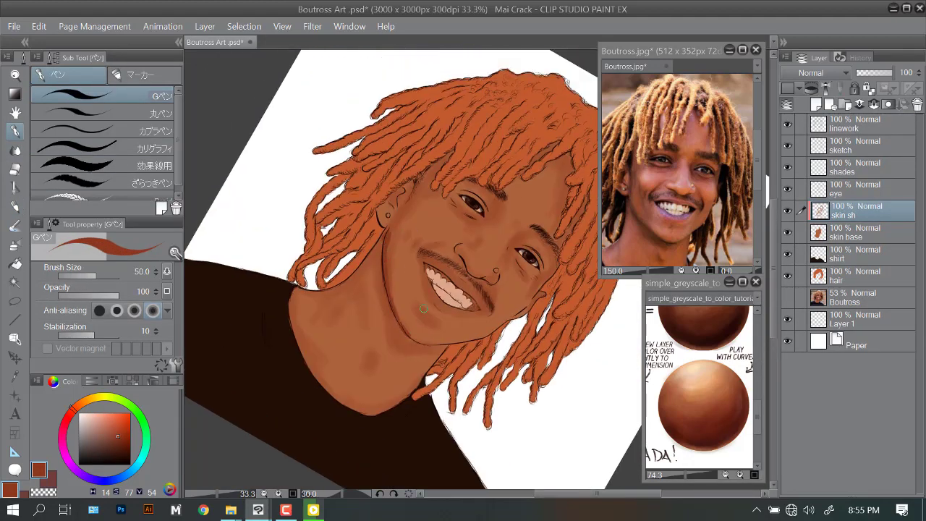
Shade the jaw edge and the smile line beside the nose with the G-pen at size 40.
key(ctrl+plus)
key(minus)
key(minus)
key(minus)
key(minus)
key(minus)
key(bracketleft)
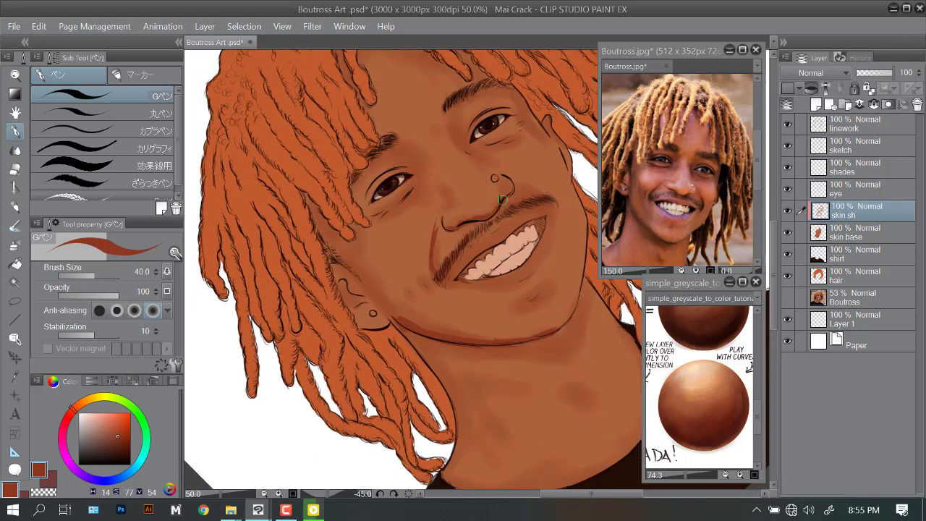
Paint finer reddish brown shadows around both eyes and the nose at brush size 20.
key(bracketleft)
key(bracketleft)
key(minus)
key(minus)
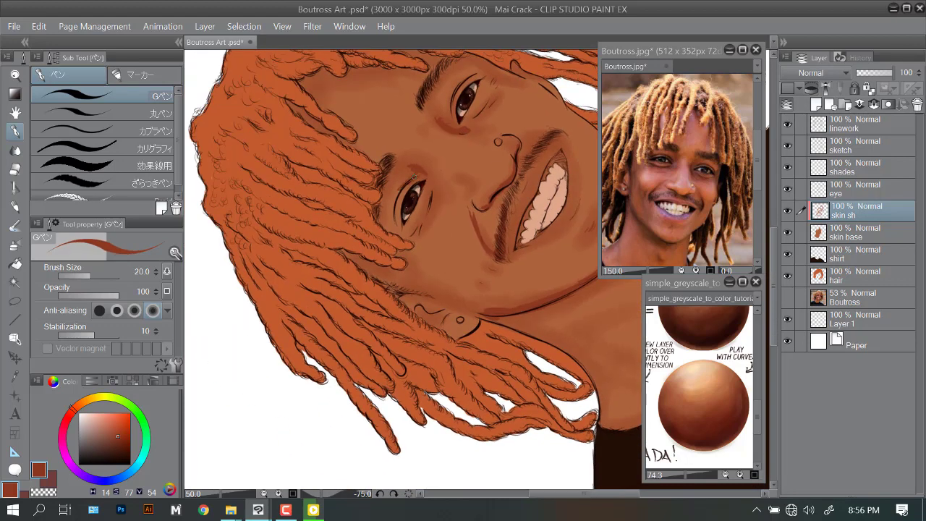
scroll(436, 185, up, 3)
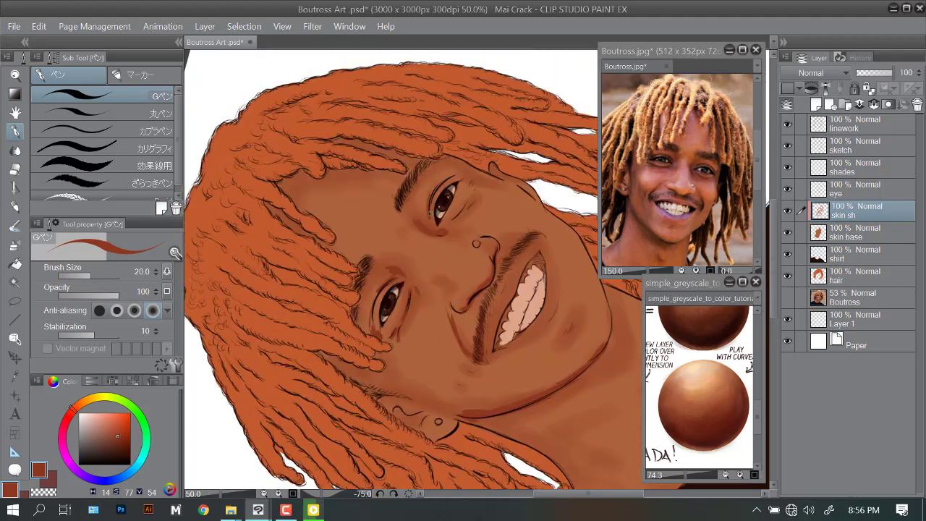
key(asciicircum)
key(asciicircum)
key(asciicircum)
scroll(499, 195, down, 3)
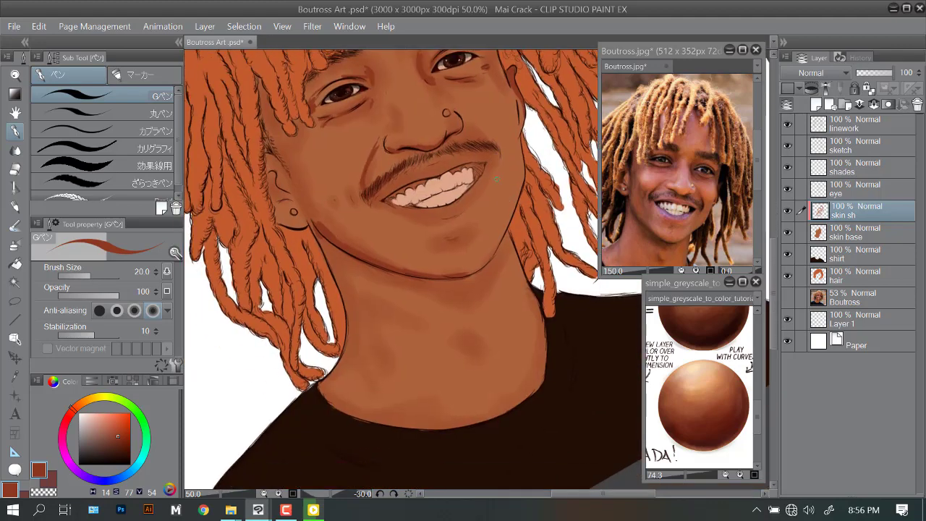
Enlarge the G-pen to size 80 and paint the shadows under the chin and on the throat.
key(minus)
key(minus)
key(minus)
key(minus)
key(bracketright)
key(bracketright)
key(bracketright)
key(bracketright)
key(bracketright)
key(bracketright)
key(bracketright)
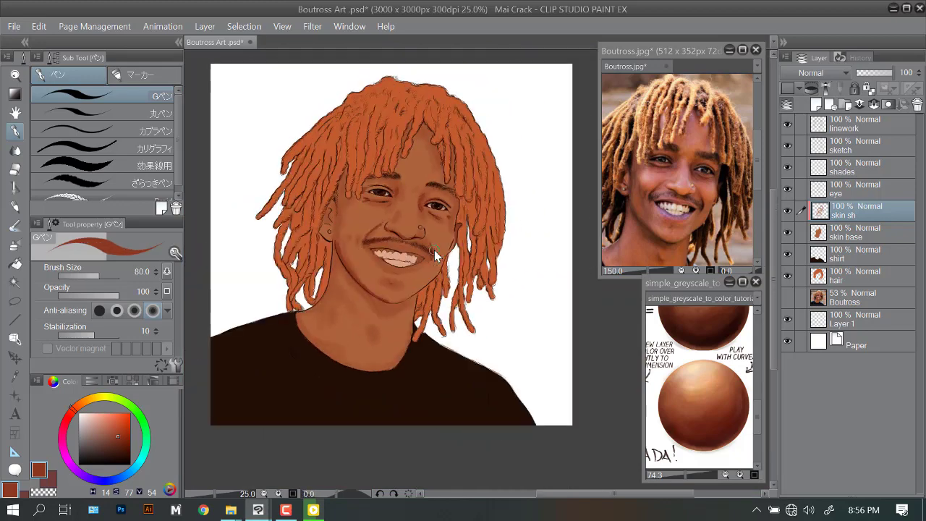
key(plus)
key(plus)
key(plus)
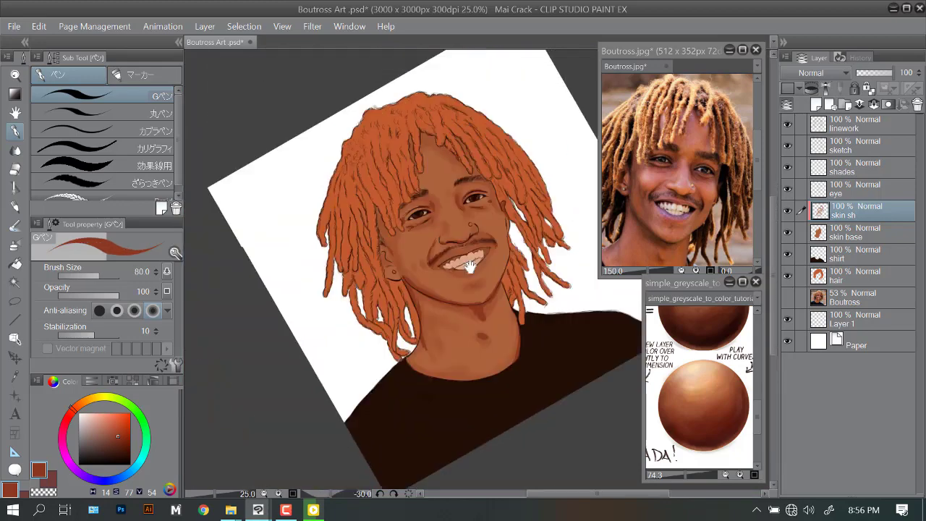
Shade the inner ear, the hairline beside it and the side of the neck at brush size 30.
key(bracketleft)
key(bracketleft)
key(bracketleft)
key(bracketleft)
key(bracketleft)
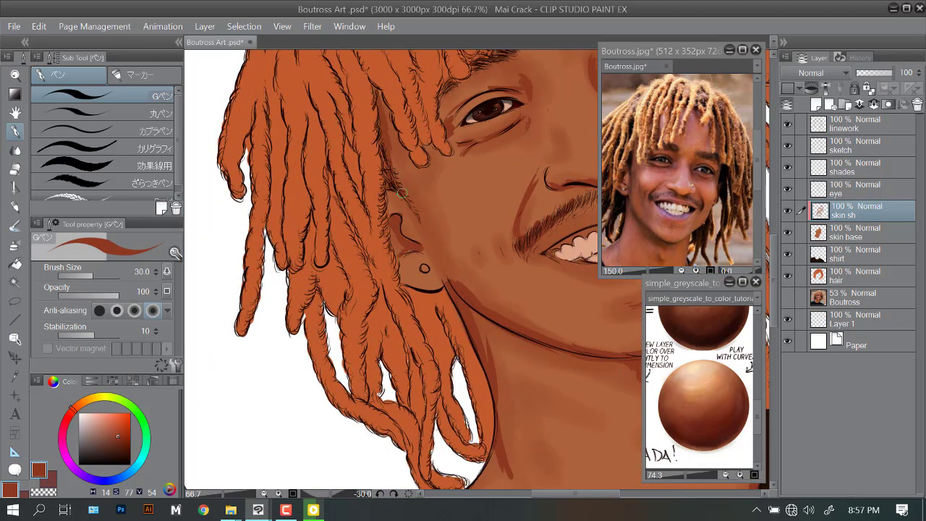
key(minus)
key(minus)
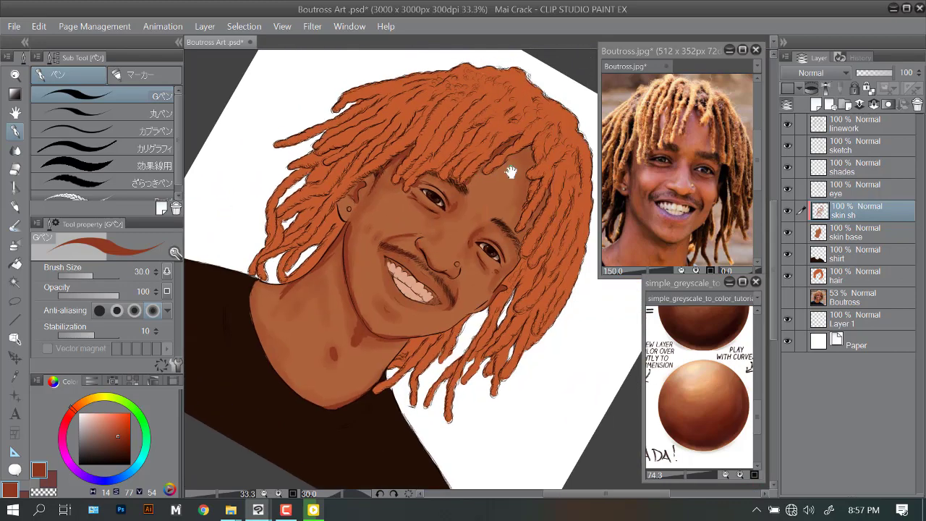
Deepen the shading along the face edge, forehead hairline and mouth with the G-pen at sizes 60 and 40.
drag(511, 172, 442, 156)
key(bracketright)
key(bracketright)
key(bracketright)
drag(397, 263, 427, 219)
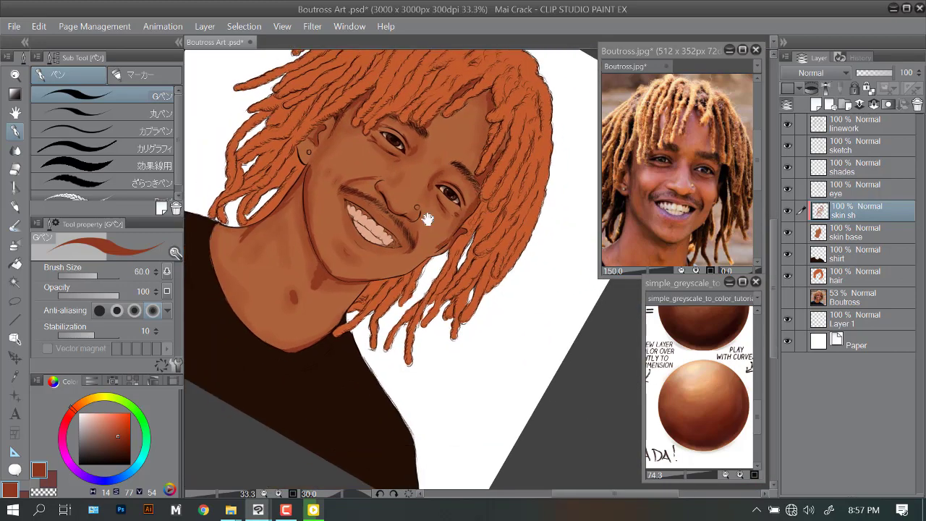
drag(430, 257, 432, 236)
alt+click(400, 242)
mouse_move(405, 266)
mouse_down()
mouse_move(419, 268)
mouse_move(427, 119)
mouse_move(464, 249)
mouse_up()
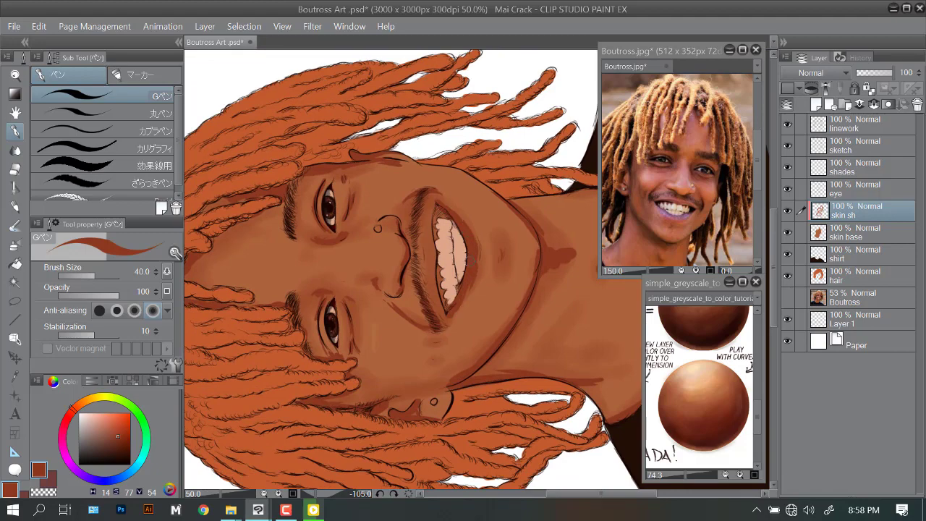
drag(469, 261, 434, 217)
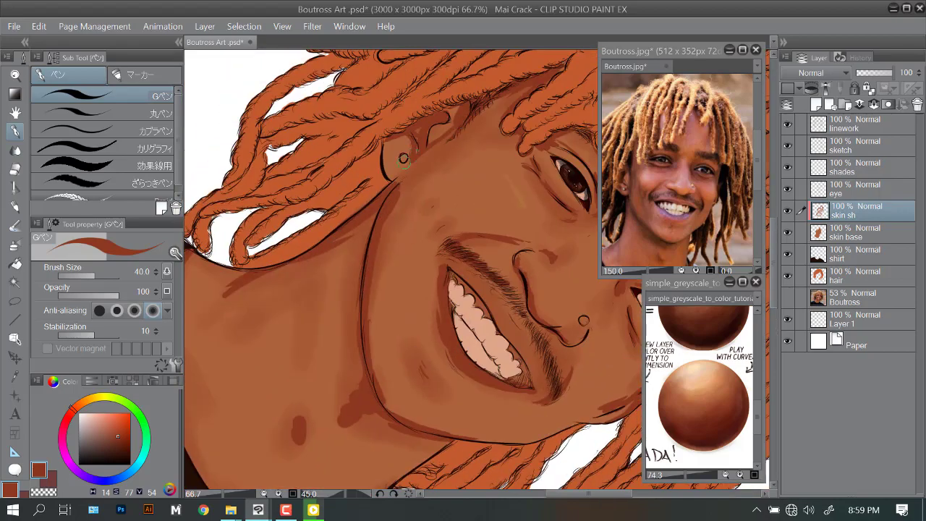
Choose a darker red-brown and deepen the shadows in the ear, around the eyes and under the nose, at sizes 40 and 20.
drag(404, 157, 370, 122)
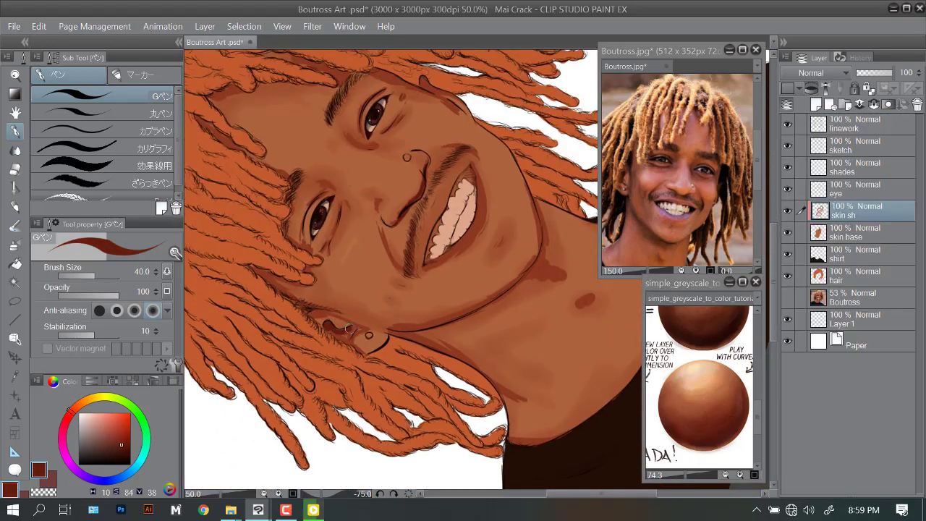
mouse_move(349, 329)
mouse_down()
mouse_move(408, 316)
mouse_move(362, 223)
mouse_move(387, 172)
mouse_up()
drag(486, 203, 405, 246)
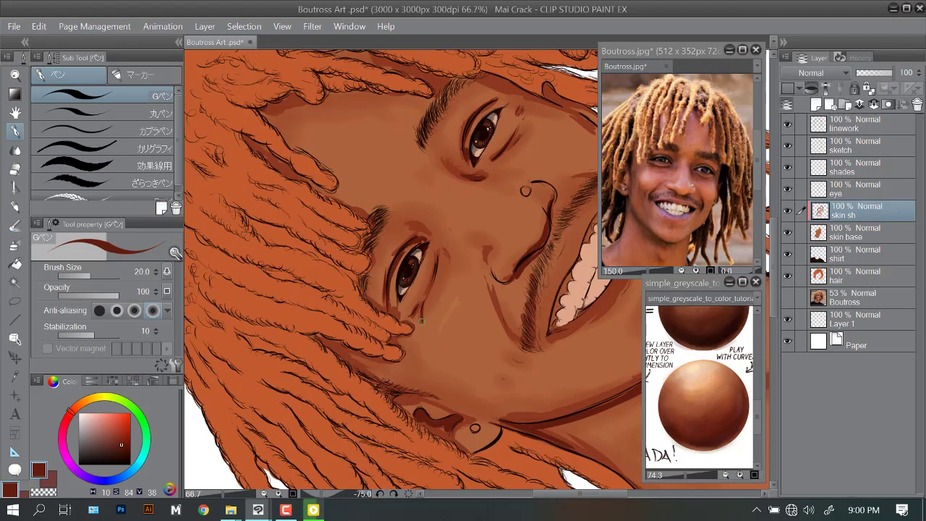
Deepen the dark red-brown shadows along the hairline, jaw edge and side of the neck with the G-pen at size 40.
mouse_move(514, 109)
mouse_down()
mouse_move(413, 210)
mouse_move(480, 178)
mouse_move(473, 191)
mouse_move(494, 211)
mouse_move(310, 280)
mouse_up()
key(ctrl+0)
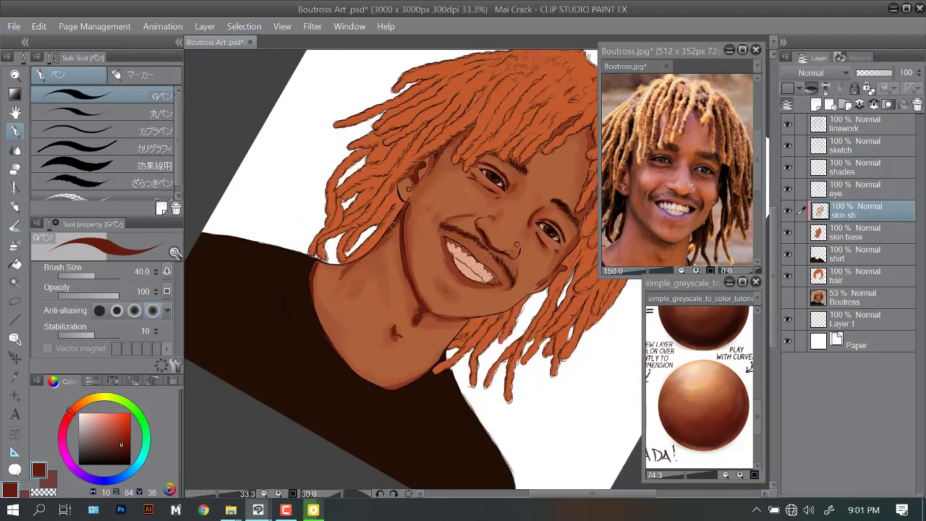
drag(394, 225, 418, 291)
scroll(417, 291, up, 6)
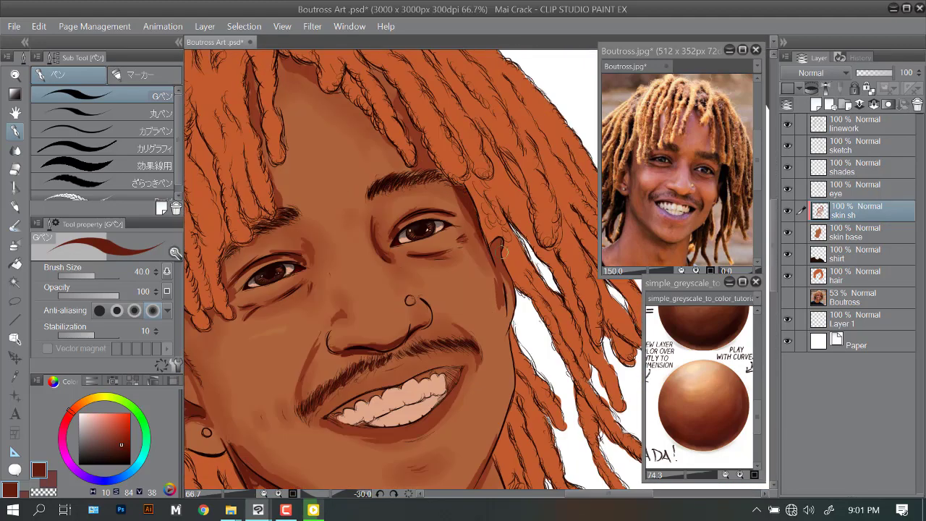
Darken the far ear and the shadows under the dreadlocks along the forehead hairline at brush size 40.
drag(501, 251, 548, 153)
drag(326, 75, 355, 241)
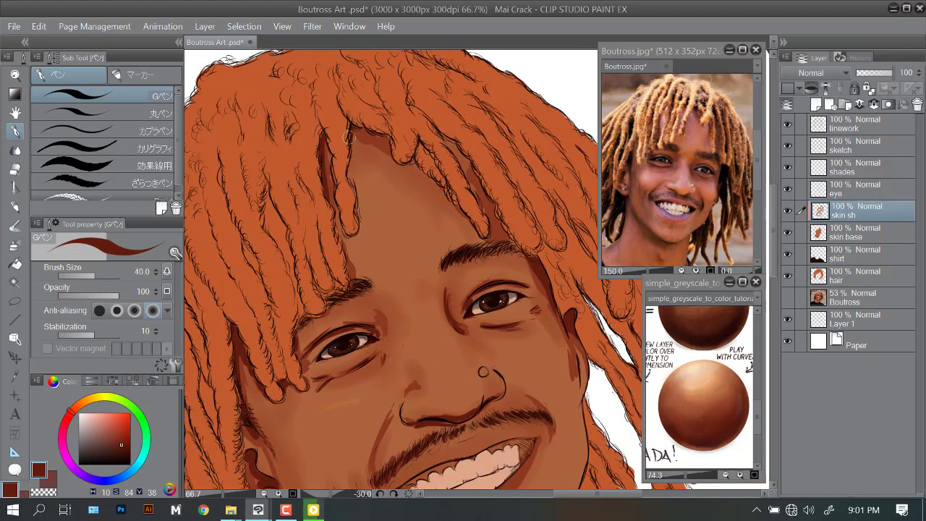
scroll(348, 136, down, 2)
drag(347, 136, 440, 125)
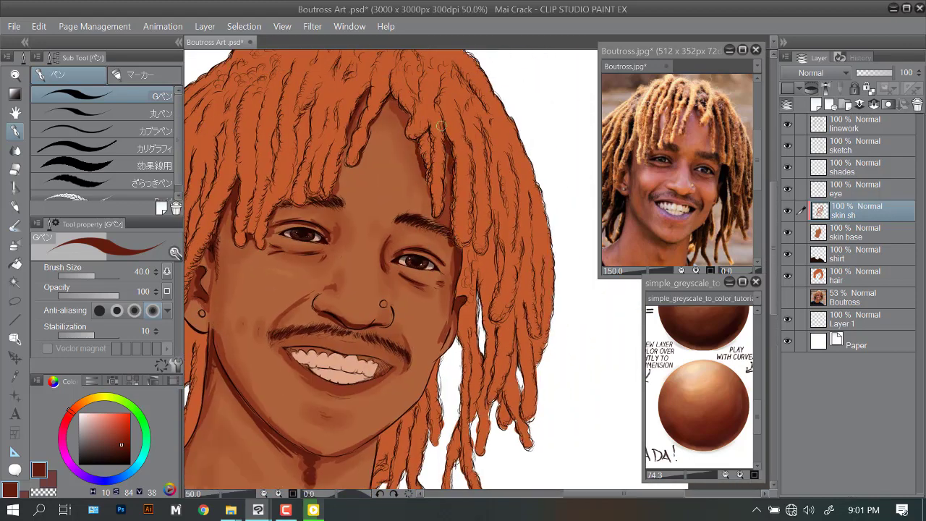
Strengthen the shadows around the moustache, cheek crease, under the chin and beside the far ear at brush sizes 40 and 50.
scroll(440, 126, down, 5)
scroll(455, 202, left, 1)
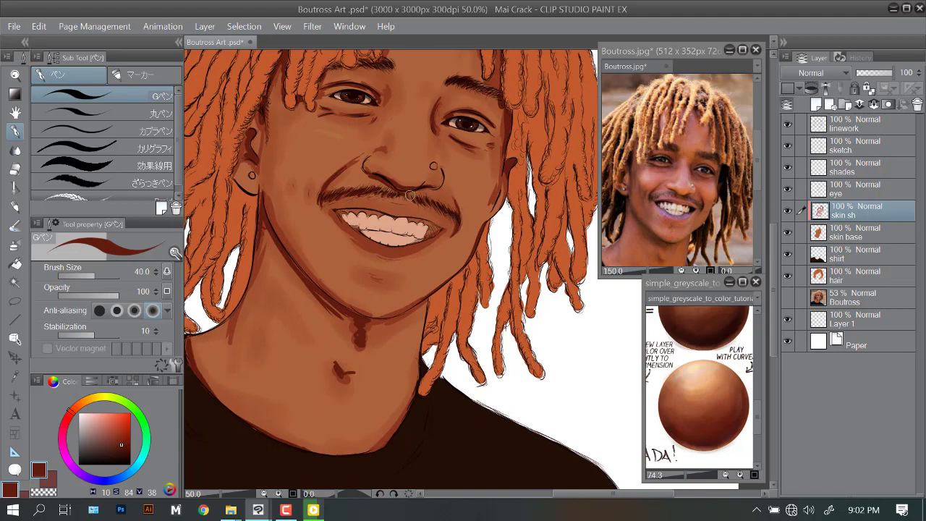
drag(409, 195, 435, 201)
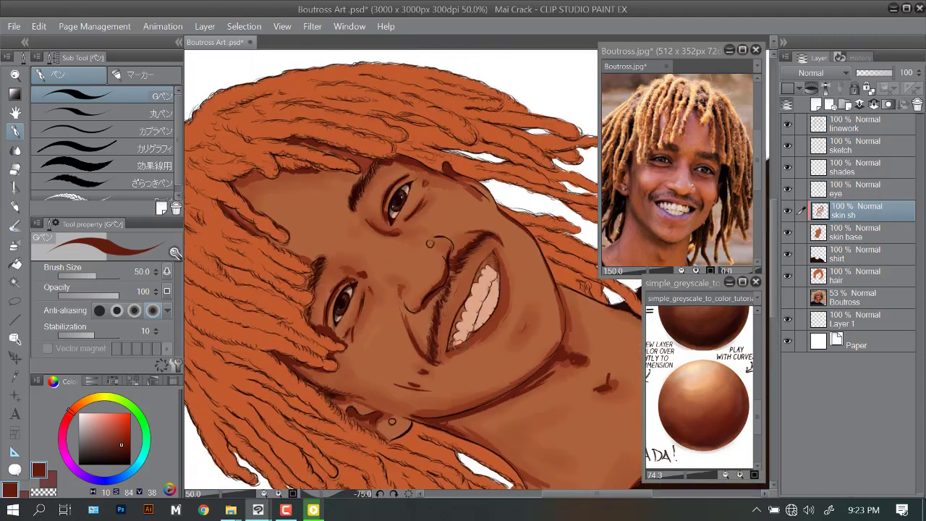
mouse_move(490, 201)
mouse_down()
mouse_move(525, 150)
mouse_move(486, 168)
mouse_up()
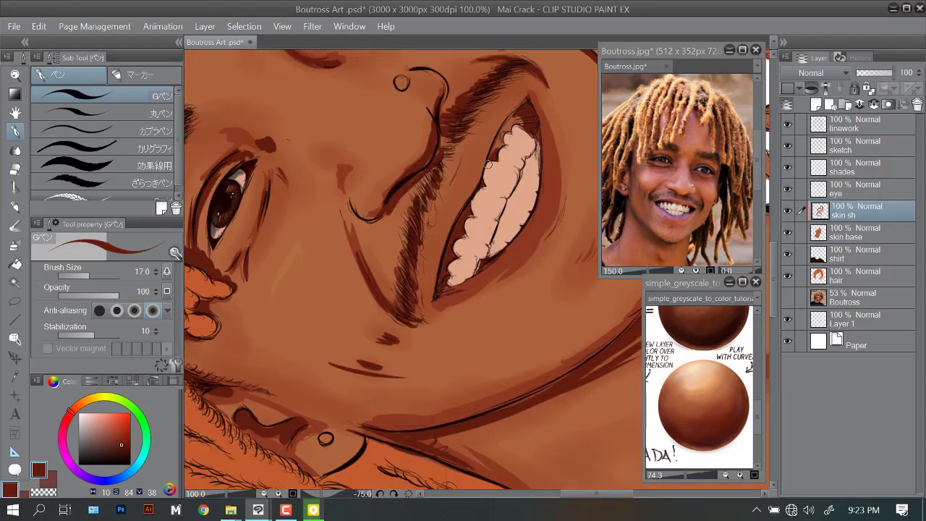
Darken the inner edge of the mouth at size 17, sample a lighter red-brown and shade the upper lip with it.
drag(523, 105, 499, 167)
alt+click(431, 270)
mouse_move(426, 221)
mouse_down()
mouse_move(430, 269)
mouse_move(435, 252)
mouse_up()
drag(462, 185, 435, 223)
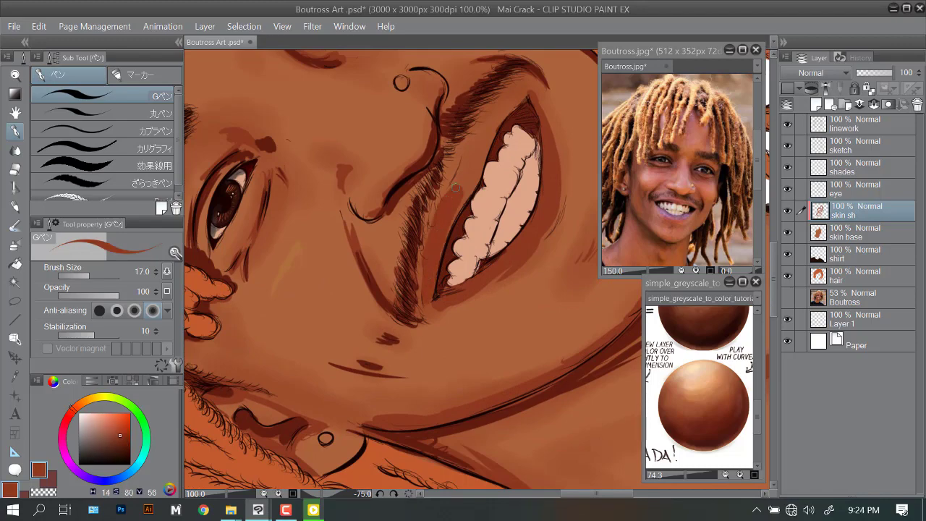
drag(473, 149, 422, 282)
drag(496, 175, 455, 216)
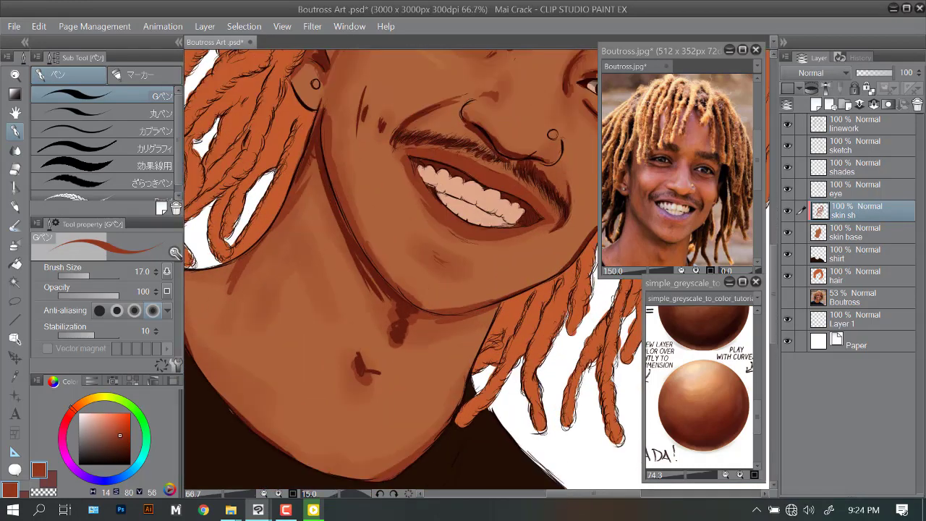
Blend the shading inside the ear with the 水彩なじませ blending brush at size 15 on the skin sh layer.
click(14, 150)
click(80, 132)
click(96, 165)
scroll(410, 232, up, 4)
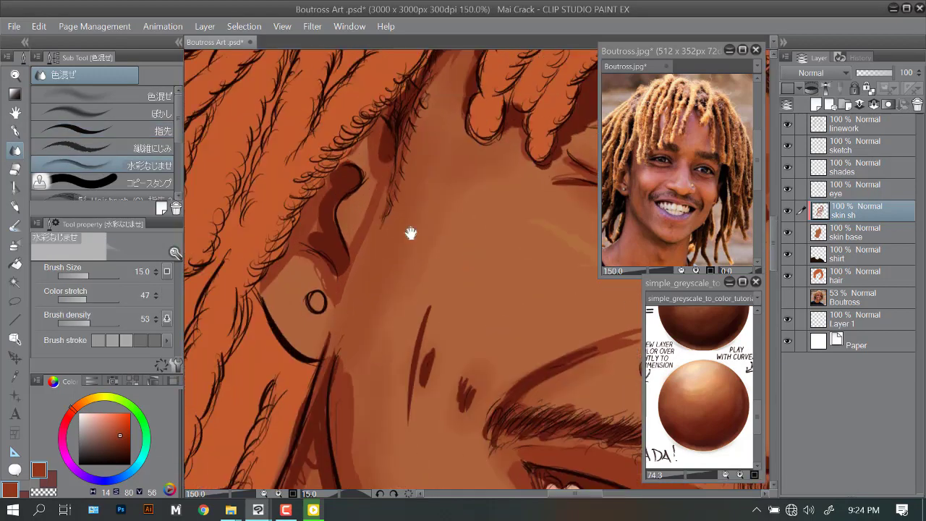
drag(316, 216, 321, 207)
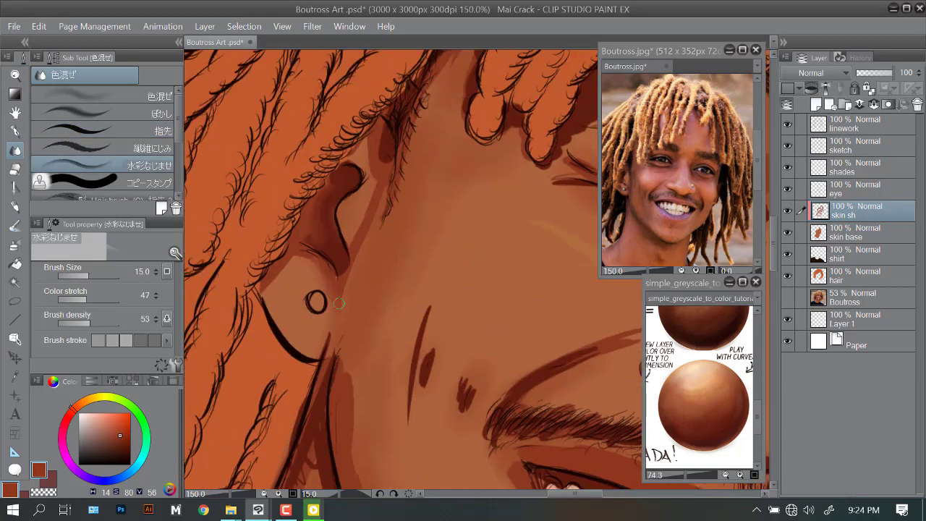
scroll(339, 303, down, 3)
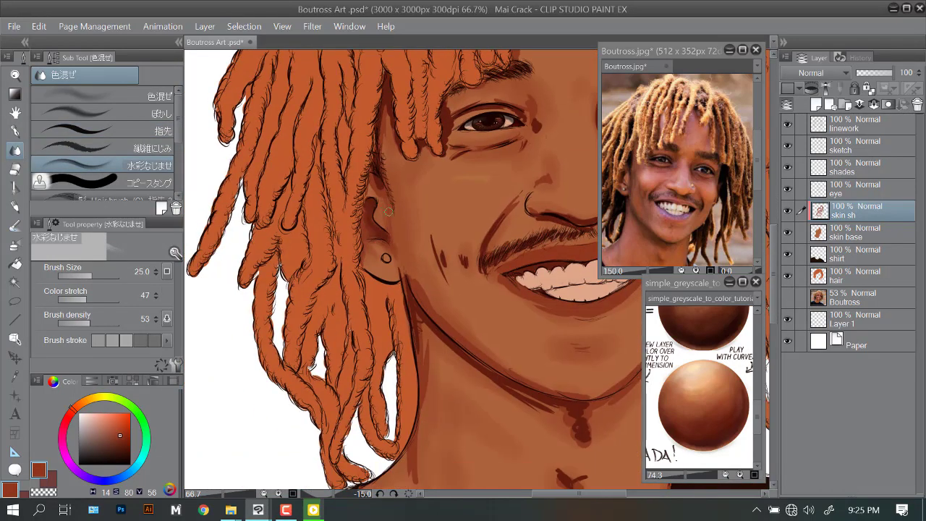
Blend the shadows beside the ear, along the hairline and down the cheek, enlarging the blending brush to as much as 60.
scroll(388, 211, up, 3)
scroll(400, 360, down, 4)
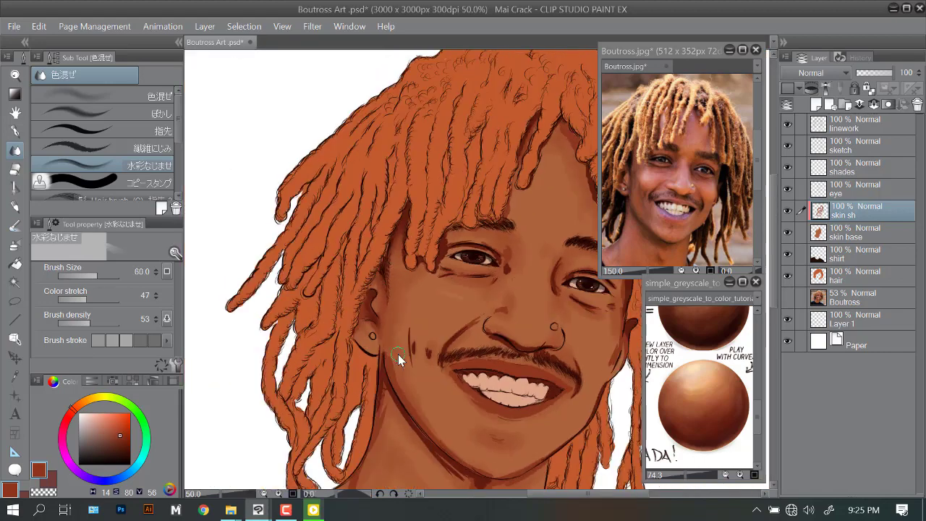
key(asciicircum)
key(asciicircum)
key(minus)
key(minus)
key(minus)
key(minus)
key(minus)
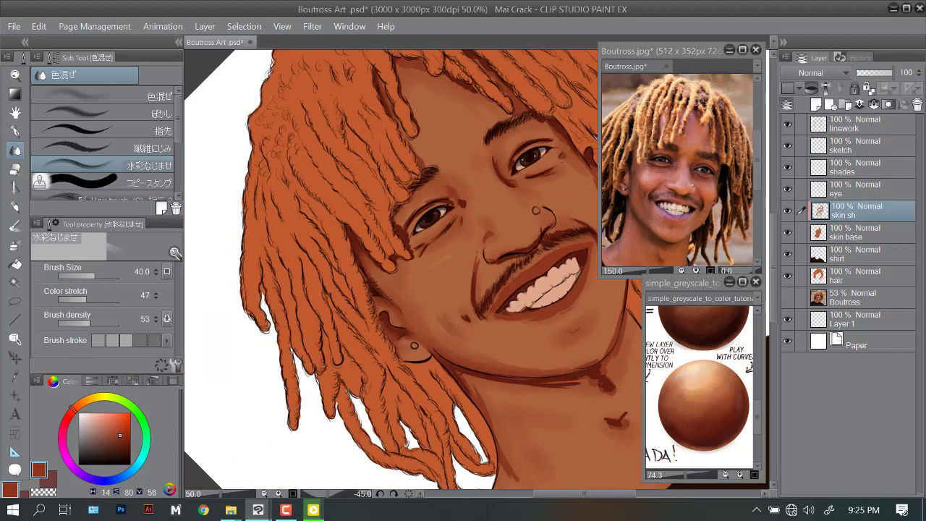
Soften the shadows around the hair-side eye and beneath the locks with the blending brush at size 40.
scroll(460, 335, down, 1)
key(minus)
key(minus)
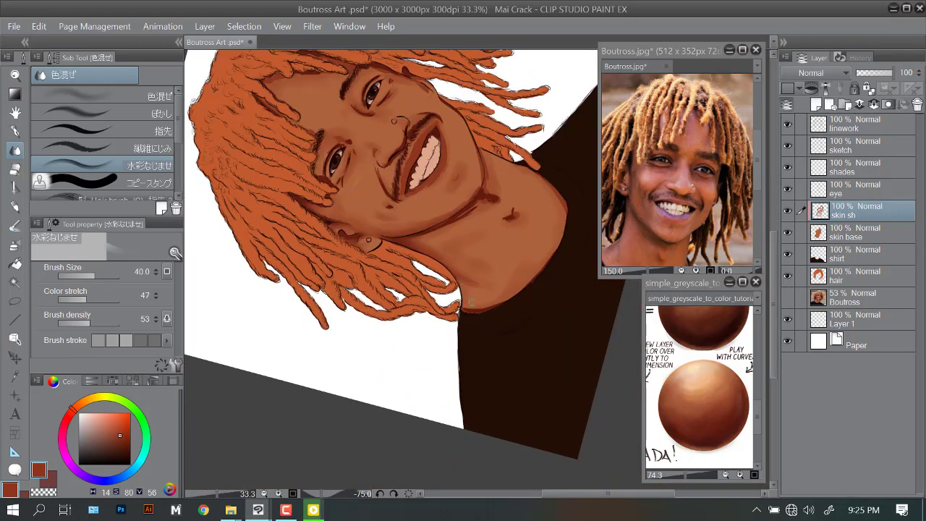
scroll(489, 297, up, 2)
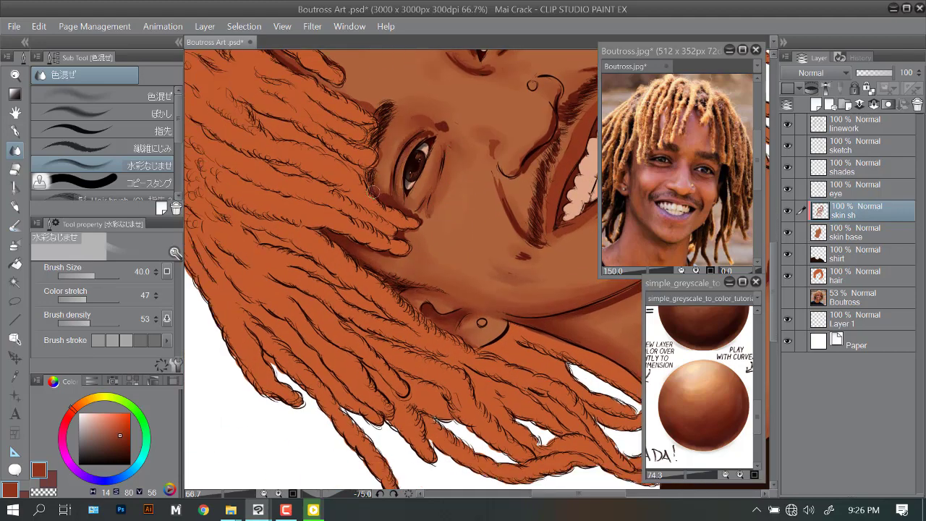
drag(409, 239, 409, 184)
scroll(418, 161, down, 2)
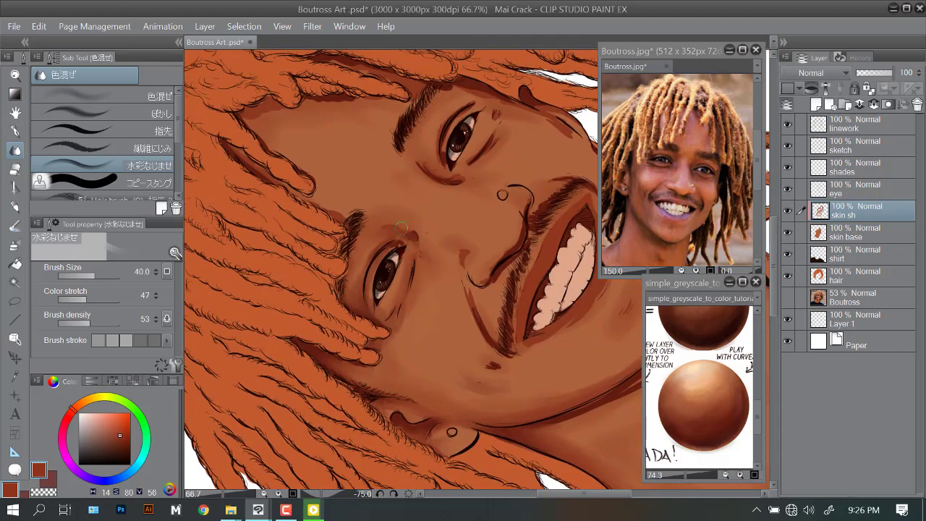
Blend the cheek creases beside the mouth and the shadow under the jaw into the neck.
key(ctrl+at)
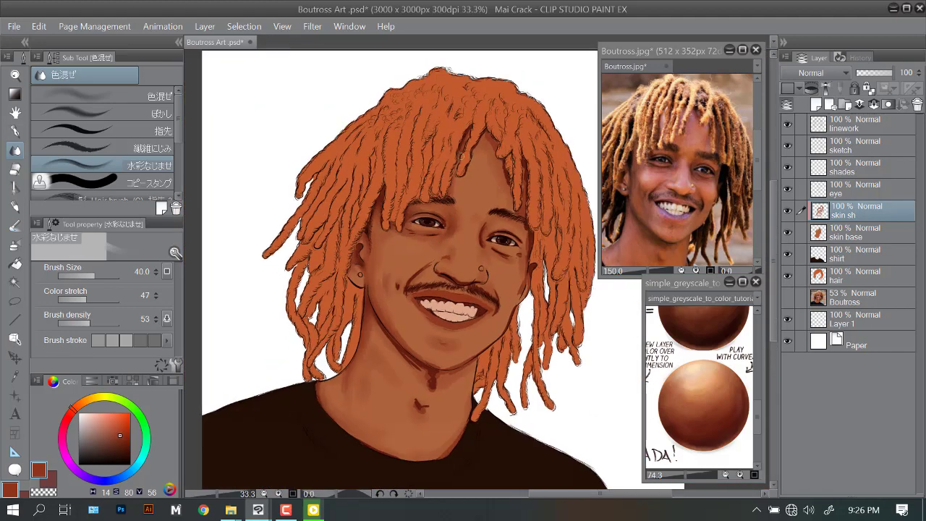
scroll(396, 245, up, 1)
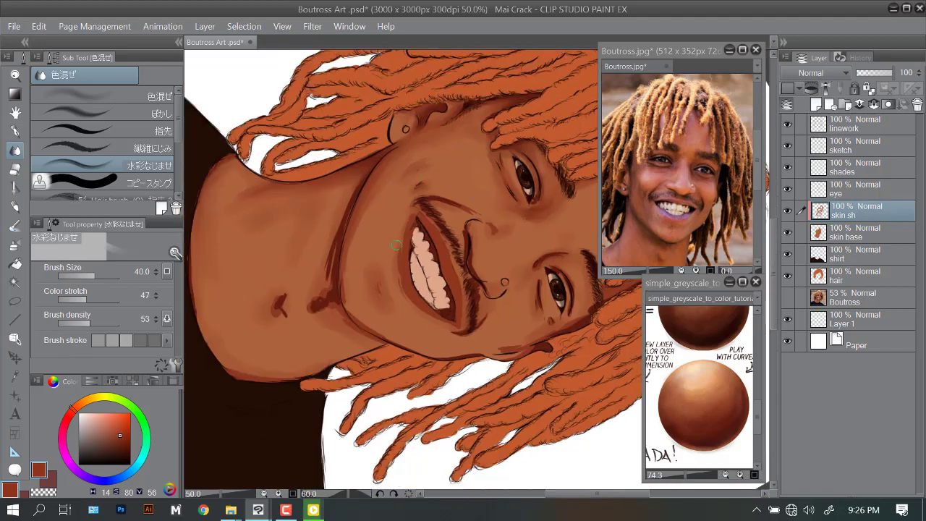
mouse_move(348, 217)
mouse_down()
mouse_move(350, 311)
mouse_move(370, 329)
mouse_up()
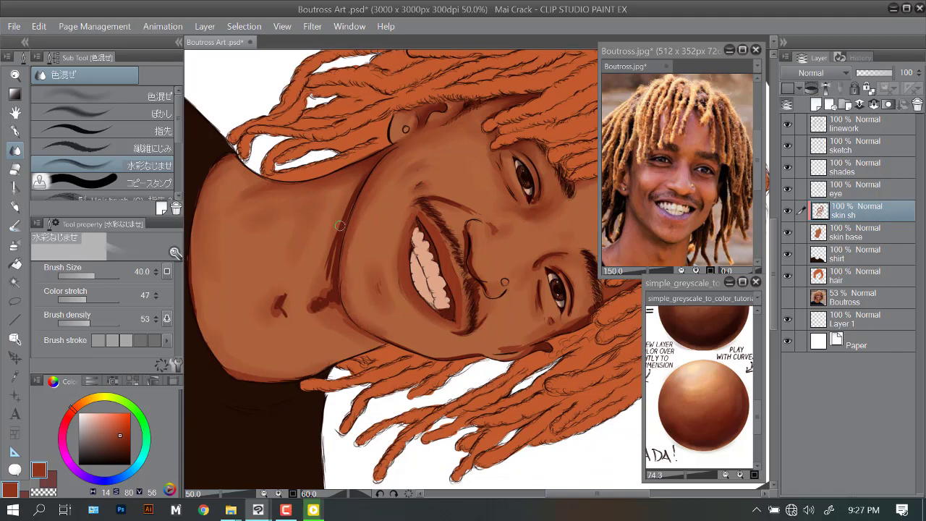
drag(349, 190, 337, 286)
key(ctrl+at)
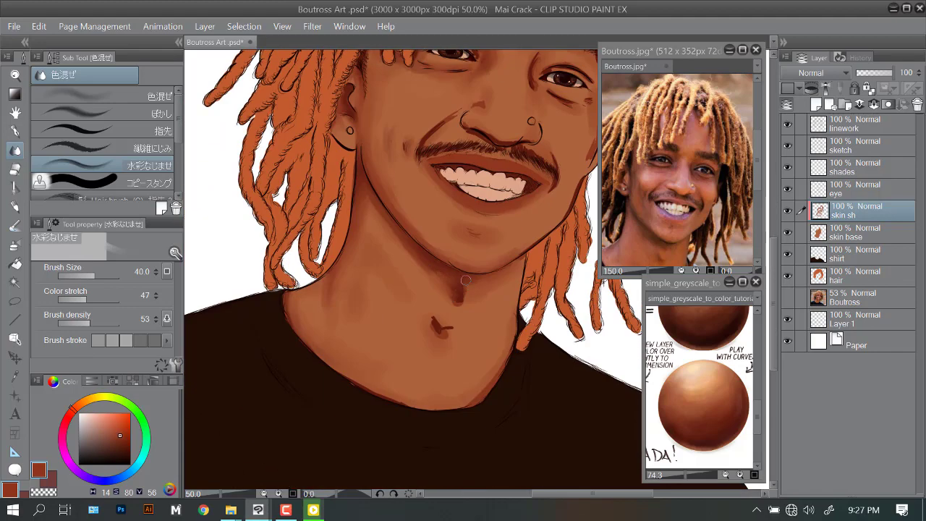
Blend the throat shadow and neckline edges, plus the shading along the far side of the face.
drag(453, 330, 475, 315)
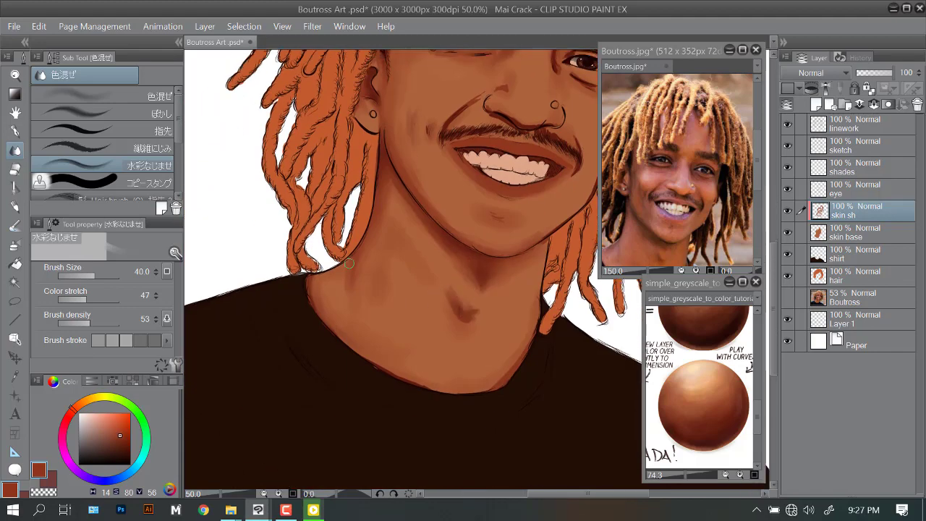
drag(588, 184, 471, 269)
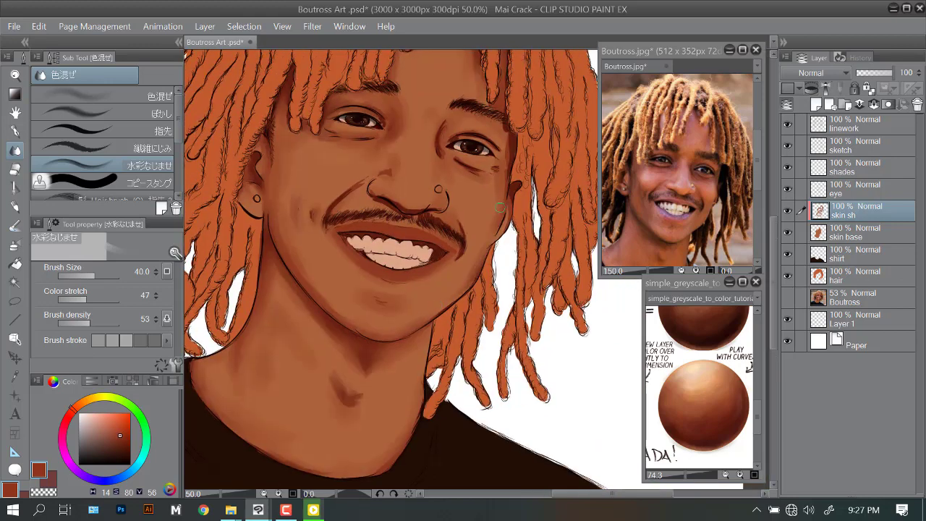
drag(477, 168, 500, 207)
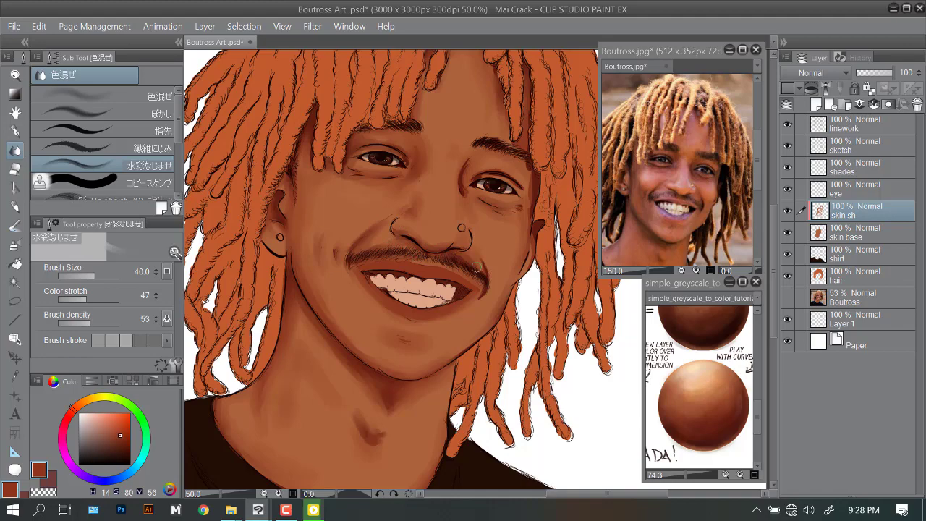
Smooth the shading around the nose, smile lines, eyes and forehead, using blending brush sizes 40 to 70.
key(minus)
key(minus)
key(minus)
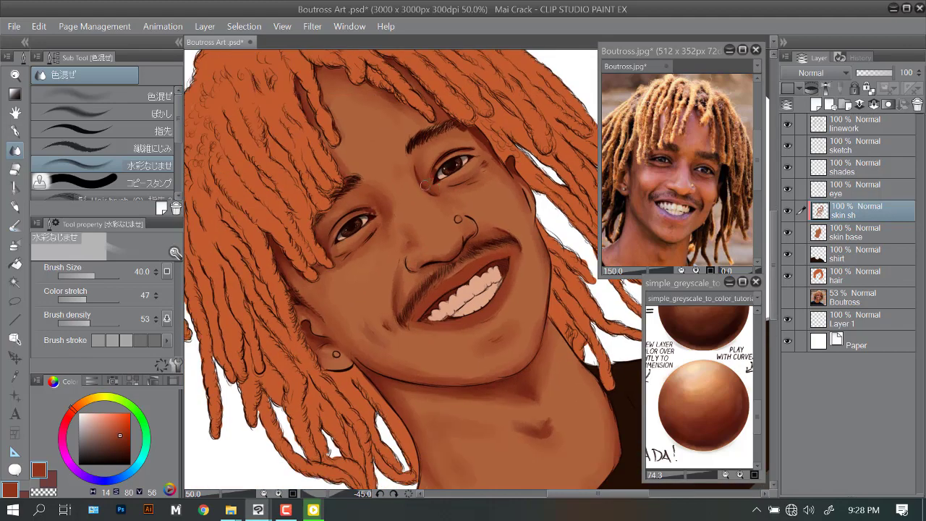
key(asciicircum)
key(asciicircum)
key(asciicircum)
key(asciicircum)
key(asciicircum)
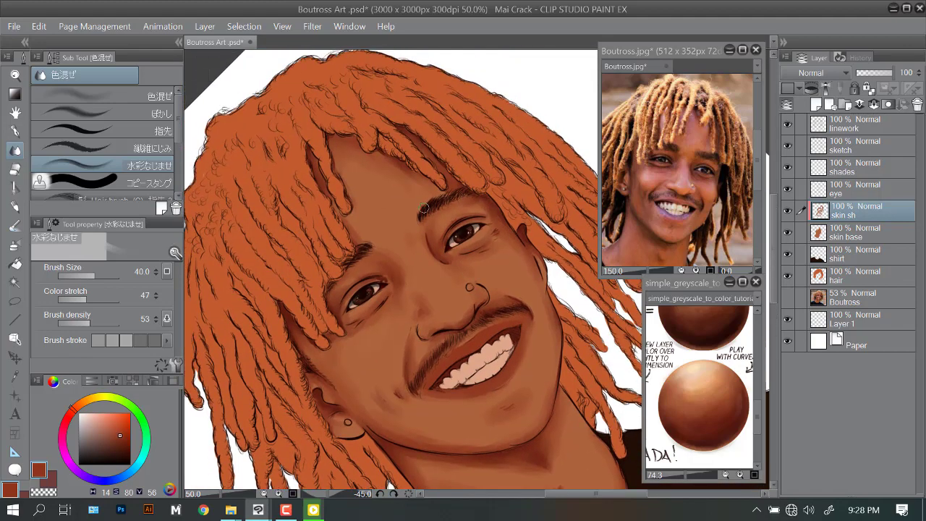
key(ctrl+minus)
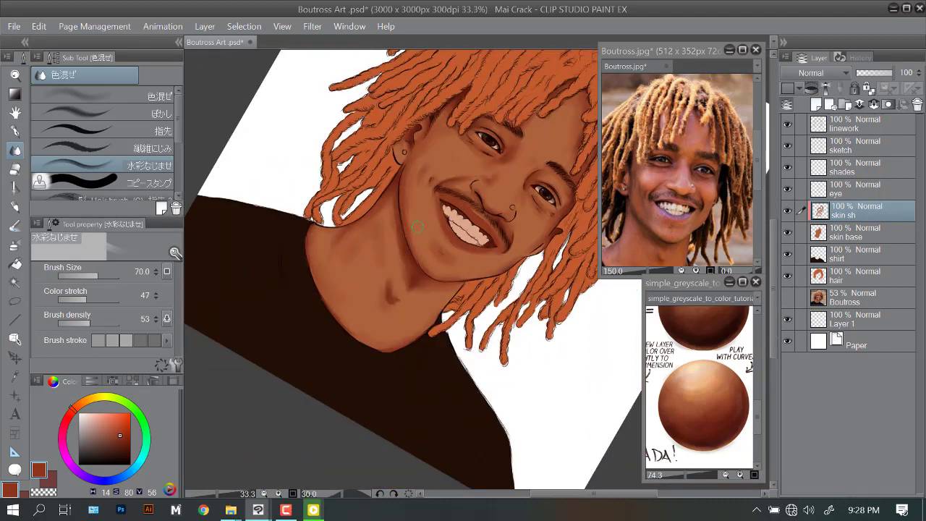
key(minus)
key(minus)
key(minus)
Create a clipped layer named "skin hl" above skin sh and sample a light tan from the reference sphere.
key(ctrl+shift+n)
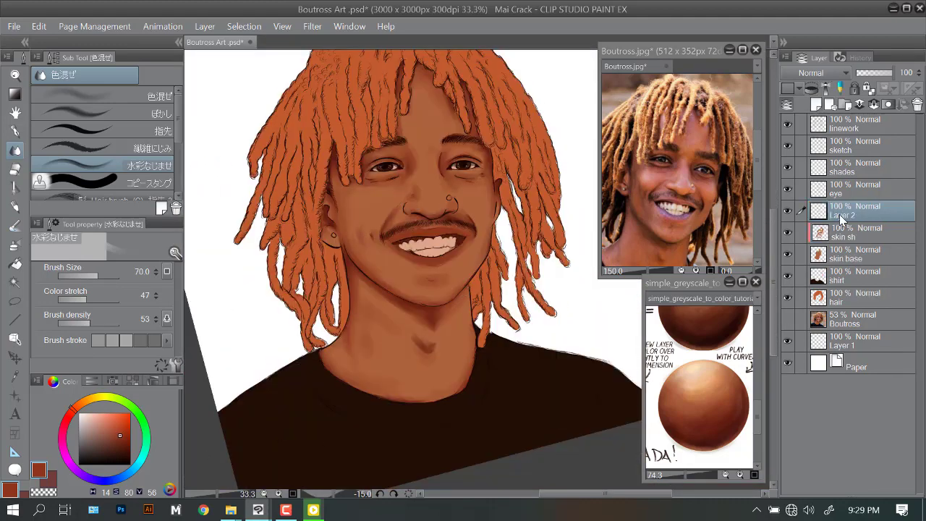
double_click(841, 217)
click(651, 307)
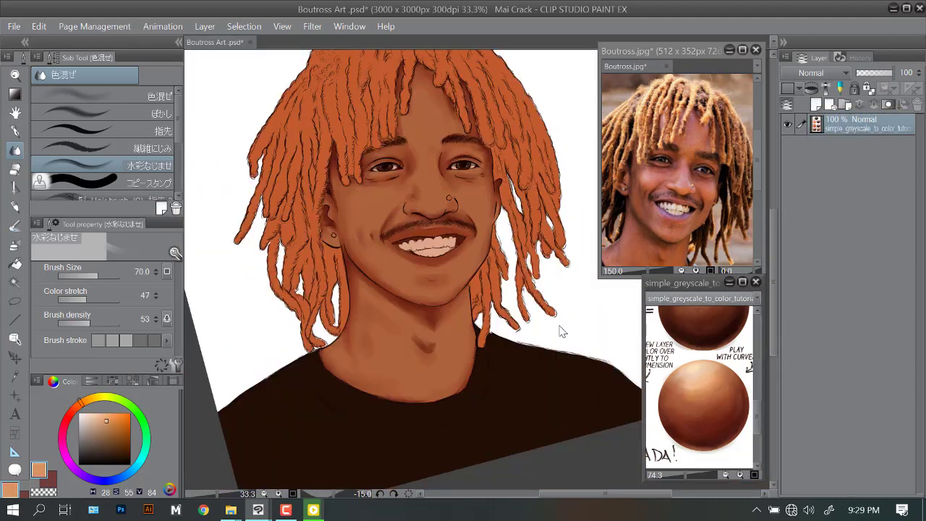
click(353, 241)
Paint orange-tan highlights on the ear-side cheek, jaw and neck with the G-pen at sizes 25 to 50.
key(p)
key(ctrl+plus)
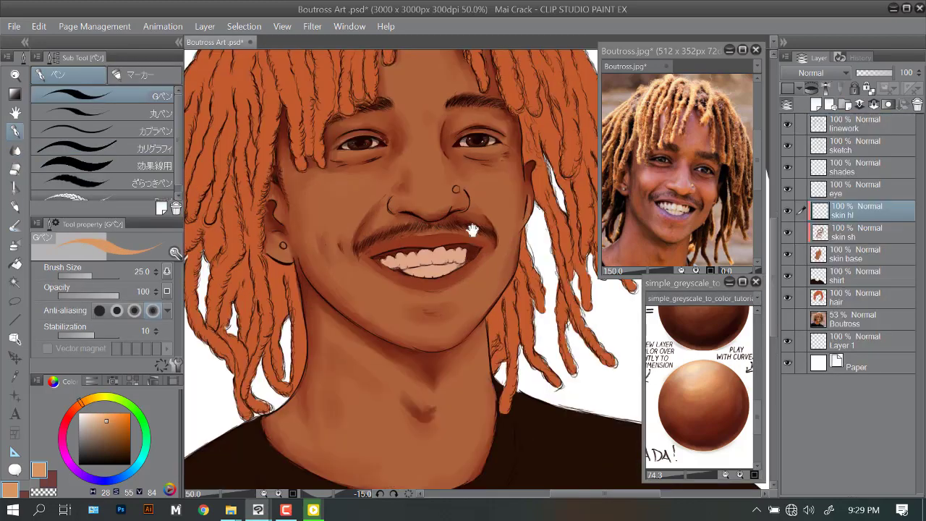
key(ctrl+minus)
mouse_move(311, 246)
mouse_down()
mouse_move(355, 264)
mouse_move(332, 278)
mouse_up()
key(equal)
mouse_move(360, 215)
mouse_down()
mouse_move(369, 260)
mouse_move(446, 220)
mouse_up()
key(bracketright)
mouse_move(349, 296)
mouse_down()
mouse_move(380, 249)
mouse_move(391, 209)
mouse_move(410, 252)
mouse_up()
Add tan highlight patches to the far cheek, chin and nose.
scroll(410, 253, right, 3)
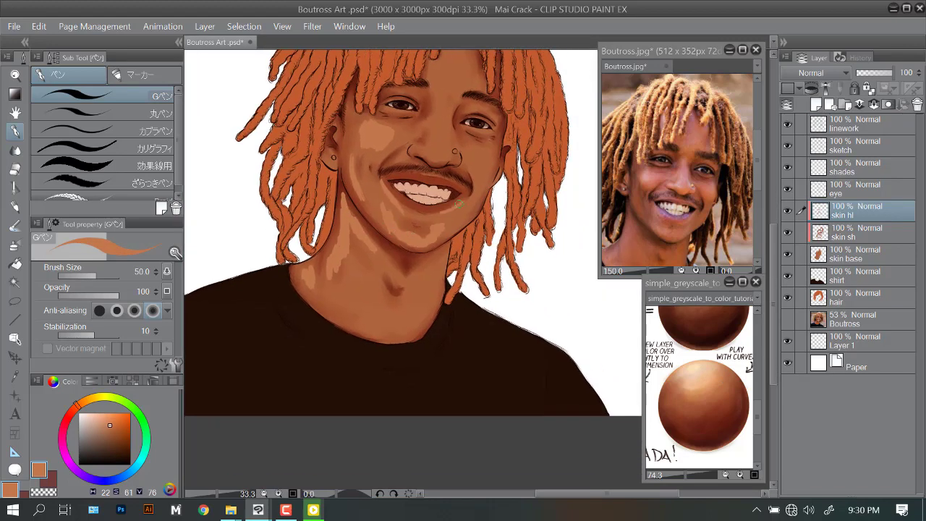
drag(452, 168, 448, 171)
scroll(461, 183, up, 2)
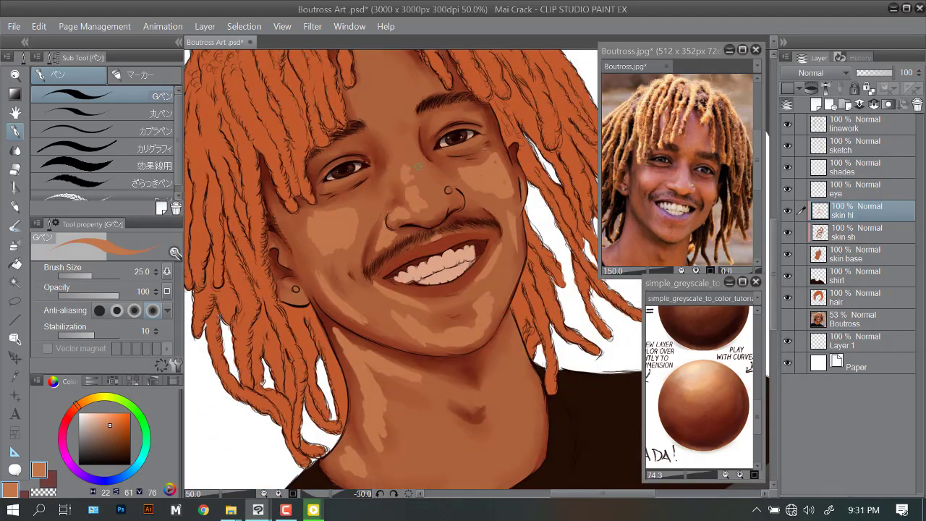
Paint highlights on the eyelids, nose bridge and forehead with the G-pen at sizes 25 and 50.
drag(326, 157, 383, 193)
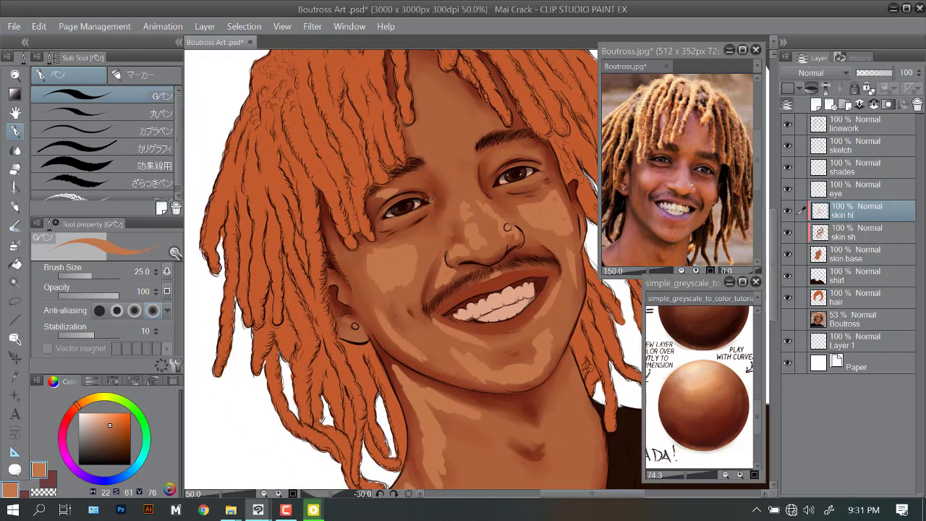
drag(485, 165, 476, 214)
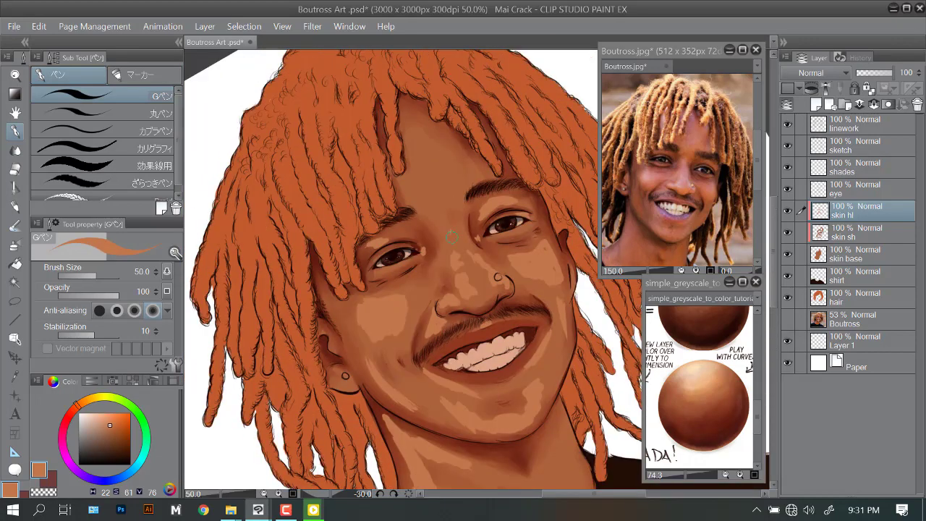
drag(418, 205, 447, 179)
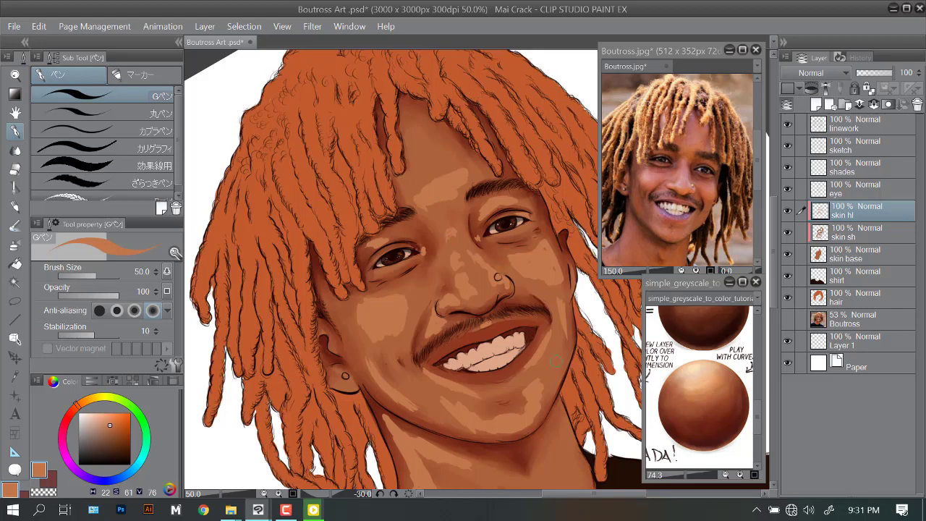
drag(410, 115, 409, 188)
Add highlights to the neck and Adam's apple at size 70 and inside the ear at size 40.
scroll(445, 158, down, 3)
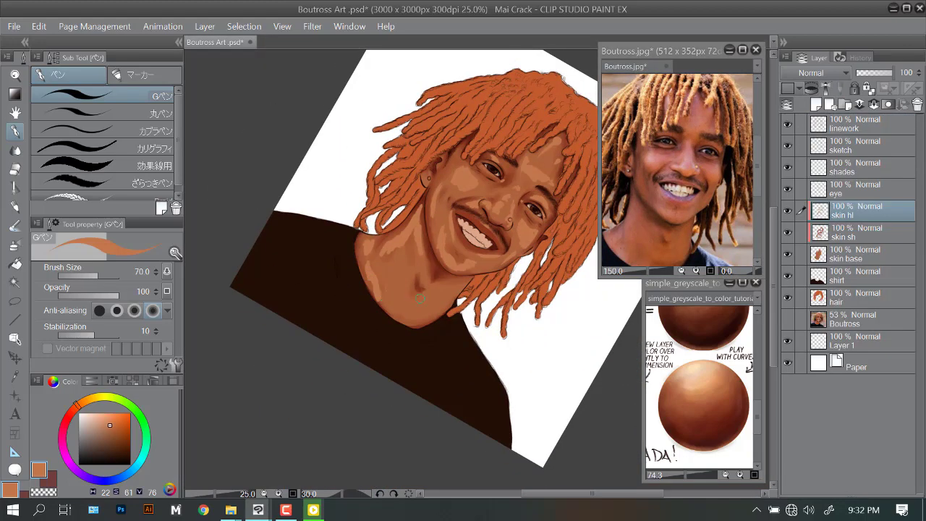
scroll(423, 286, up, 3)
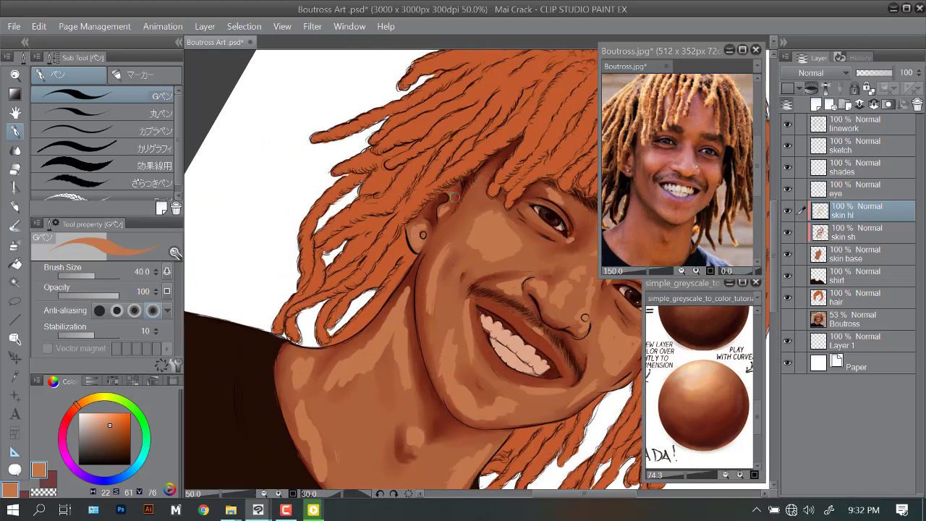
key(-)
key(-)
key(-)
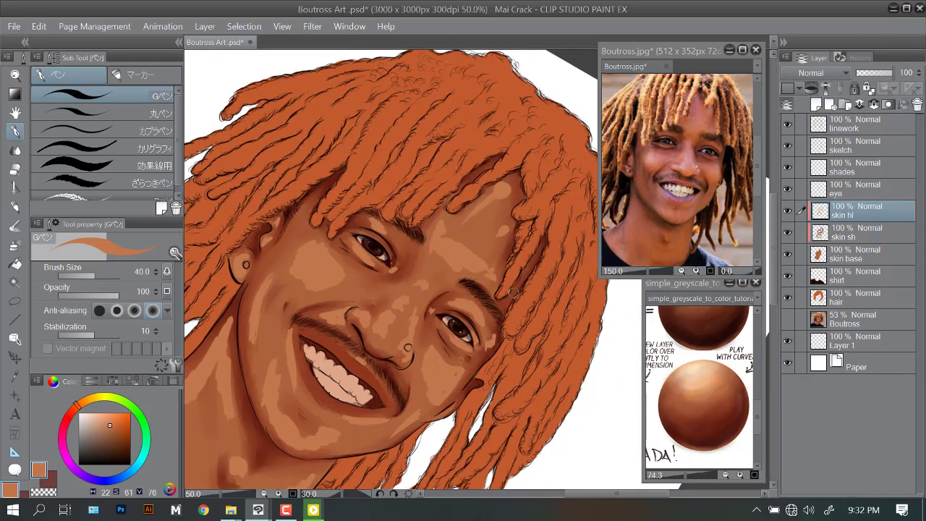
Extend the tan highlights on the upper forehead, cheeks and corner of the mouth with the size 40 G-pen.
key(-)
key(-)
key(-)
key(-)
key(-)
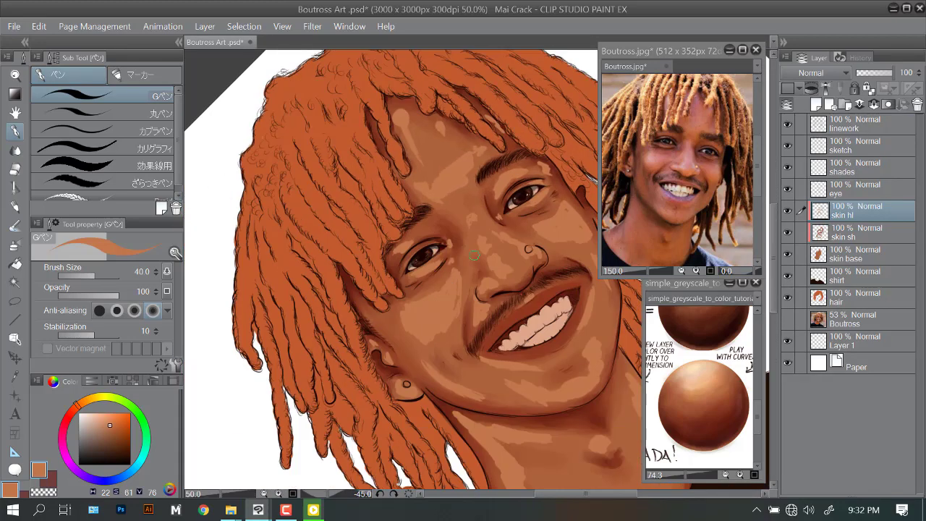
key(^)
key(^)
key(^)
key(^)
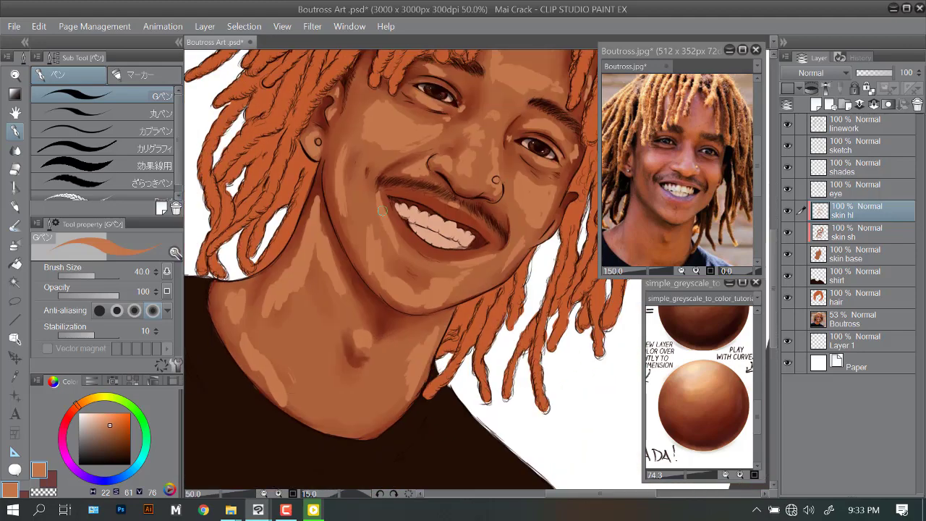
key(-)
key(ctrl+minus)
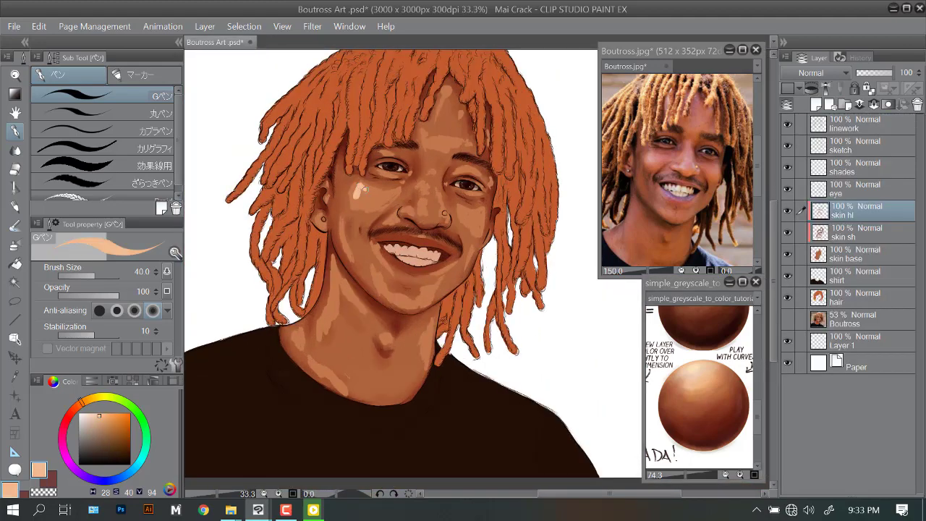
Sample a lighter peach from the reference sphere and paint brighter highlights on the cheek, forehead and nose.
click(711, 393)
drag(358, 189, 372, 200)
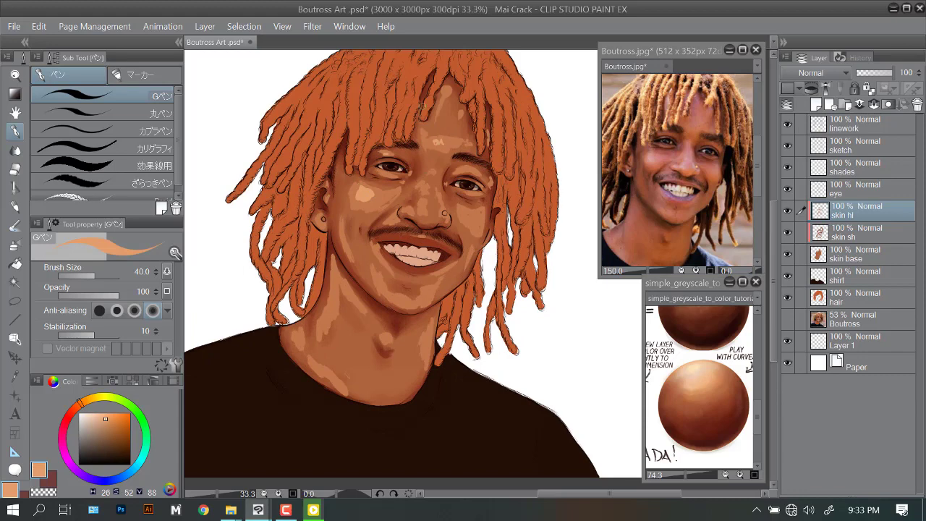
scroll(446, 107, down, 1)
drag(332, 300, 348, 238)
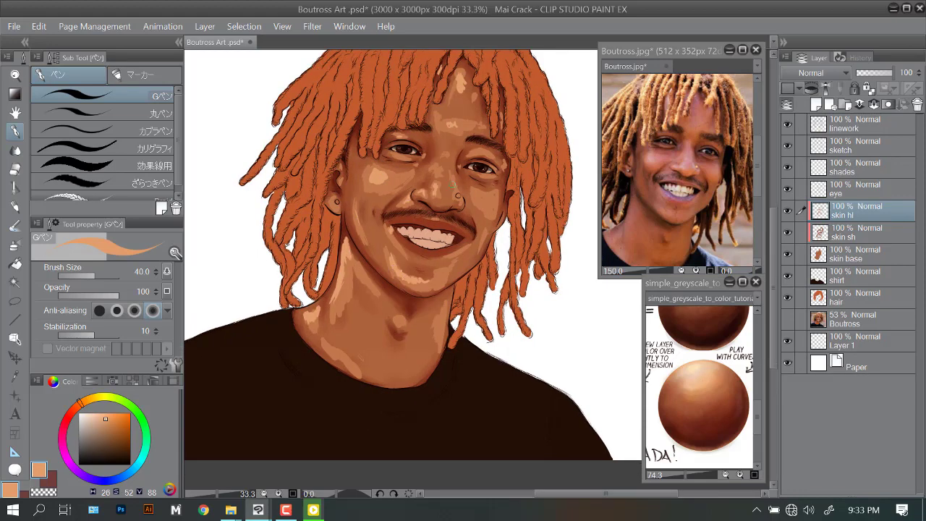
scroll(428, 137, down, 3)
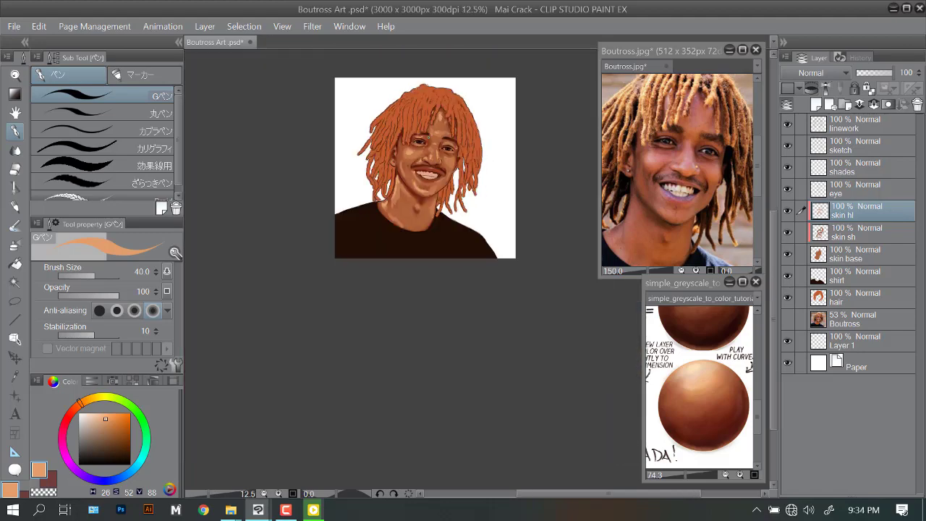
Smooth the forehead highlights into the skin with the watercolor blending brush at sizes 30 and 40.
key(minus)
key(minus)
key(minus)
scroll(428, 138, up, 6)
key(j)
mouse_move(324, 130)
mouse_down()
mouse_move(349, 130)
mouse_move(312, 124)
mouse_move(332, 155)
mouse_move(343, 135)
mouse_move(375, 142)
mouse_up()
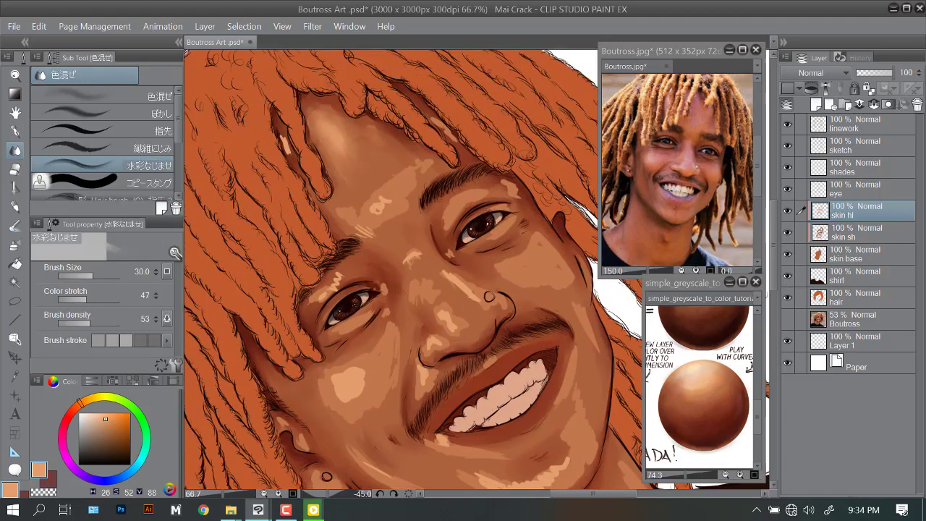
key(asciicircum)
key(asciicircum)
key(asciicircum)
key(asciicircum)
scroll(395, 264, down, 1)
key(bracketright)
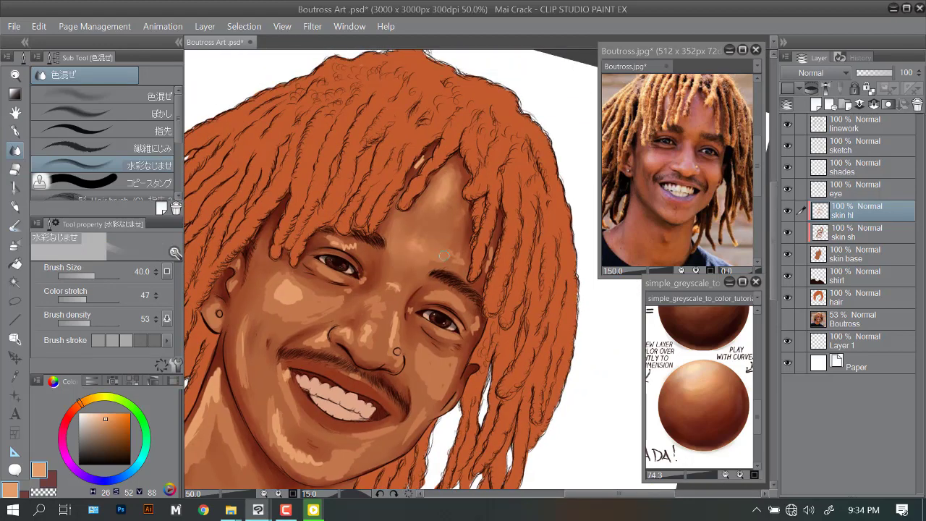
Blend the highlights around the eyes and on the eyelids with the size 40 blending brush.
key(minus)
key(minus)
key(minus)
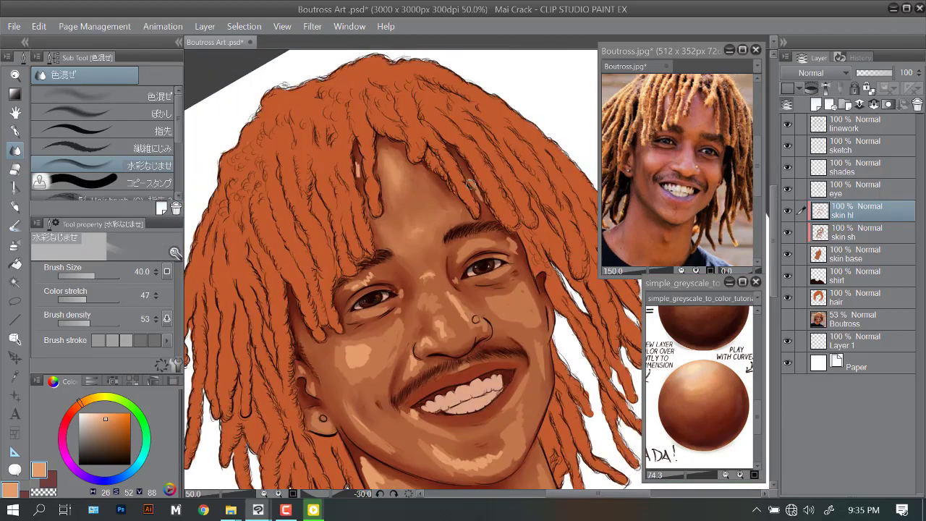
drag(488, 249, 534, 194)
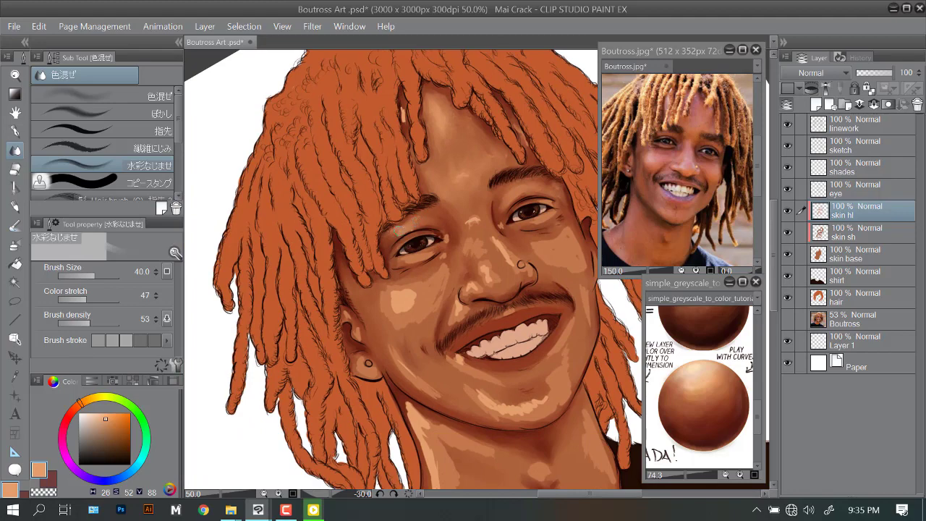
mouse_move(384, 327)
mouse_down()
mouse_move(395, 293)
mouse_move(422, 290)
mouse_up()
Blend the cheek and chin highlights into the skin with the blending brush at size 60.
key(ctrl+minus)
key(at)
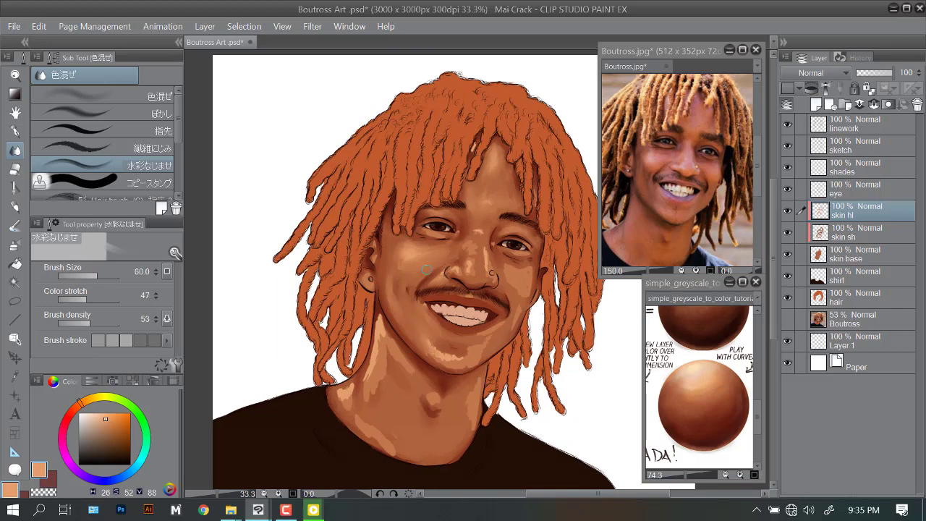
drag(426, 269, 394, 275)
drag(448, 350, 409, 354)
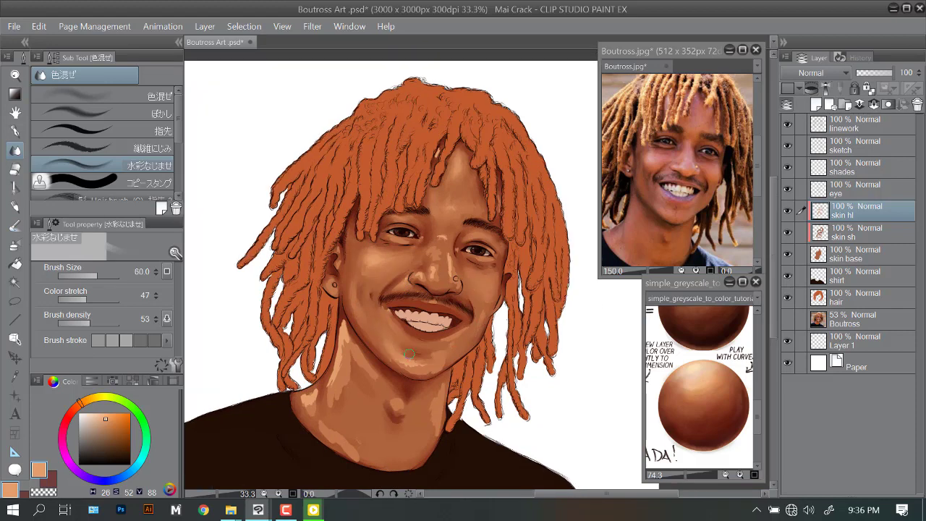
Blend the highlights along the neck, collar edge and Adam's apple with the size 60 blending brush.
key(asciicircum)
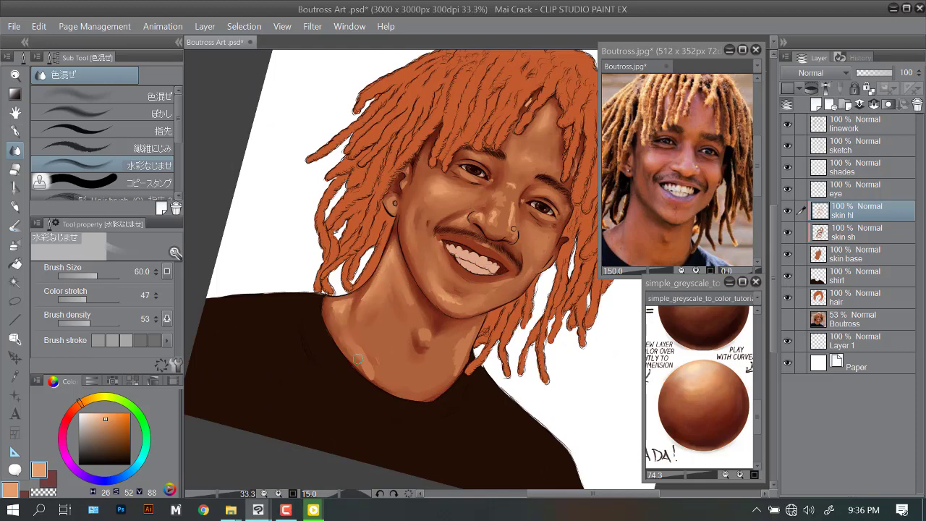
drag(421, 335, 396, 316)
scroll(427, 338, down, 2)
scroll(427, 338, up, 3)
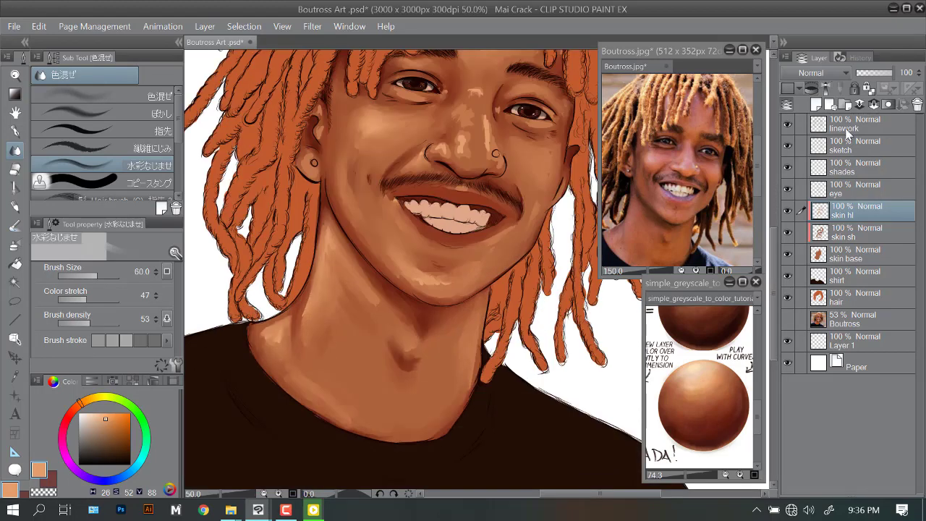
Mask the linework layer and soften its lines with the soft eraser at size 40.
click(860, 124)
key(e)
click(101, 115)
scroll(429, 315, down, 2)
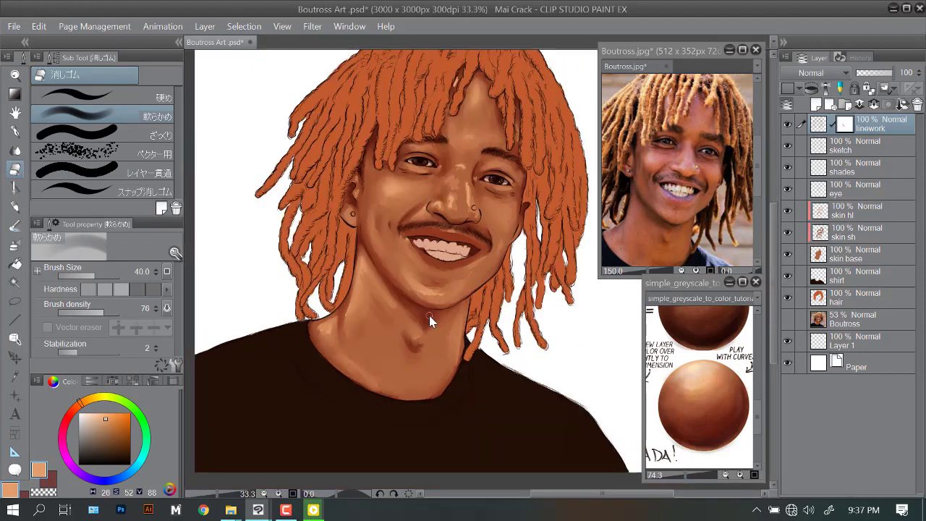
Draw a short beard under the chin on the linework layer with a dark brown G-pen at size 20.
key(-)
key(p)
click(120, 467)
click(128, 457)
scroll(484, 248, up, 1)
key(bracketleft)
key(bracketleft)
key(bracketleft)
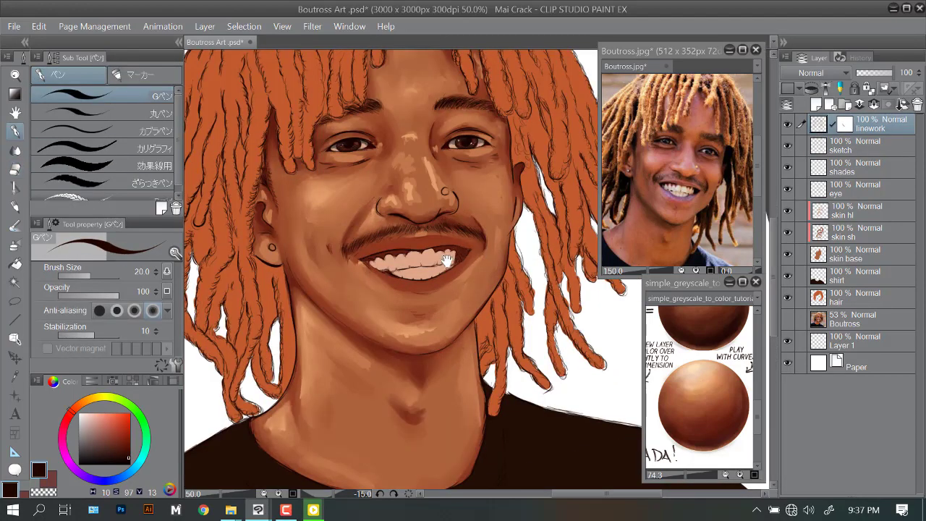
scroll(416, 305, down, 3)
scroll(429, 325, up, 1)
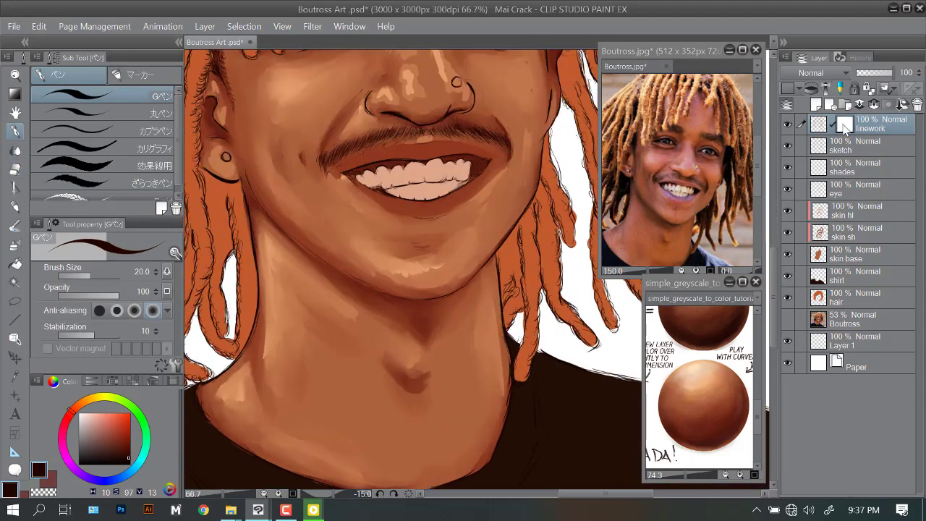
key(e)
key(p)
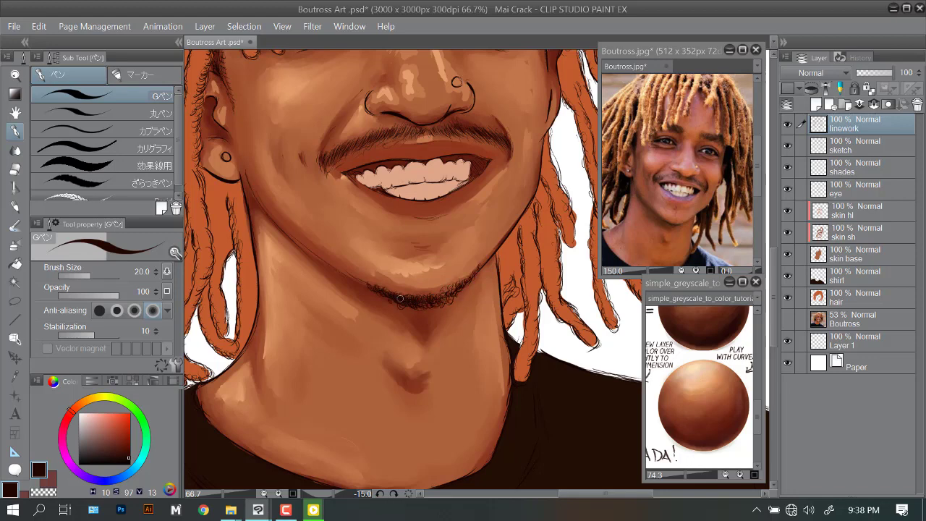
scroll(471, 274, down, 3)
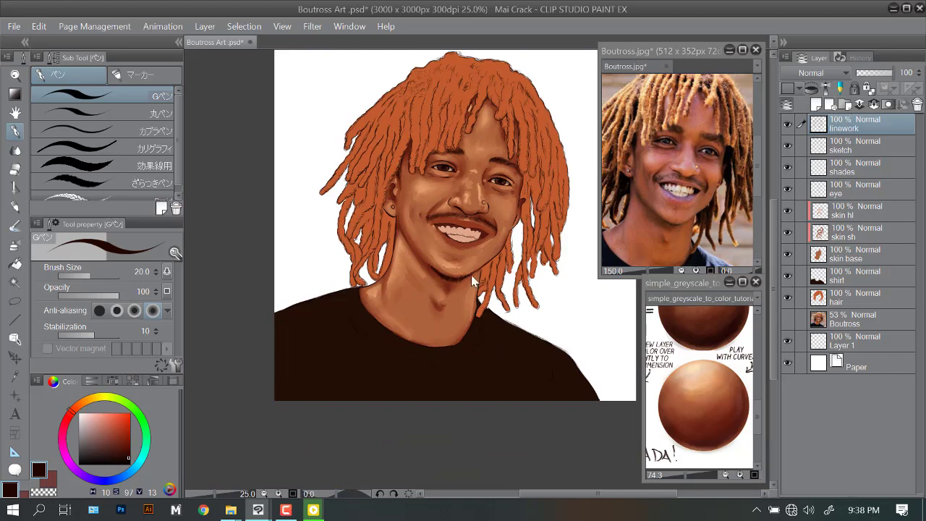
Darken the irises with black on the shades layer using the colored pencil at size 20.
scroll(471, 275, up, 6)
key(p)
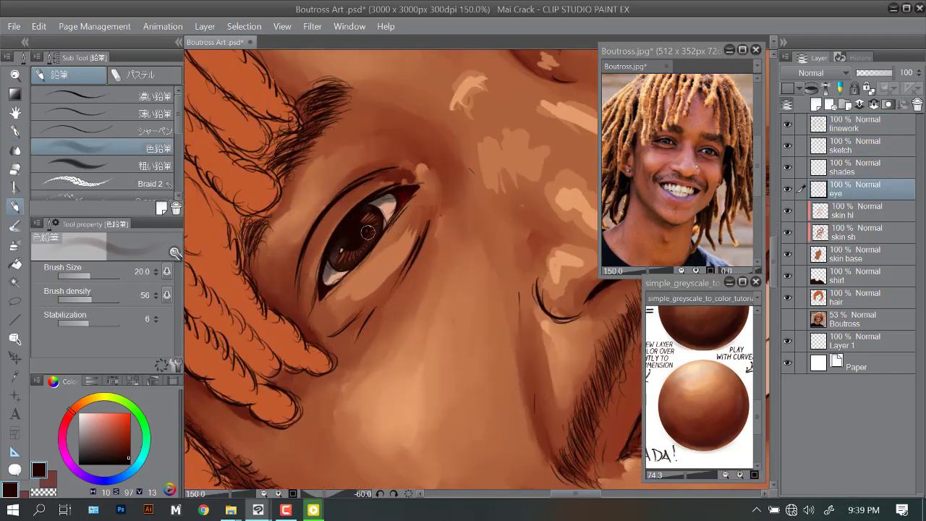
key(alt+bracketright)
alt+click(367, 222)
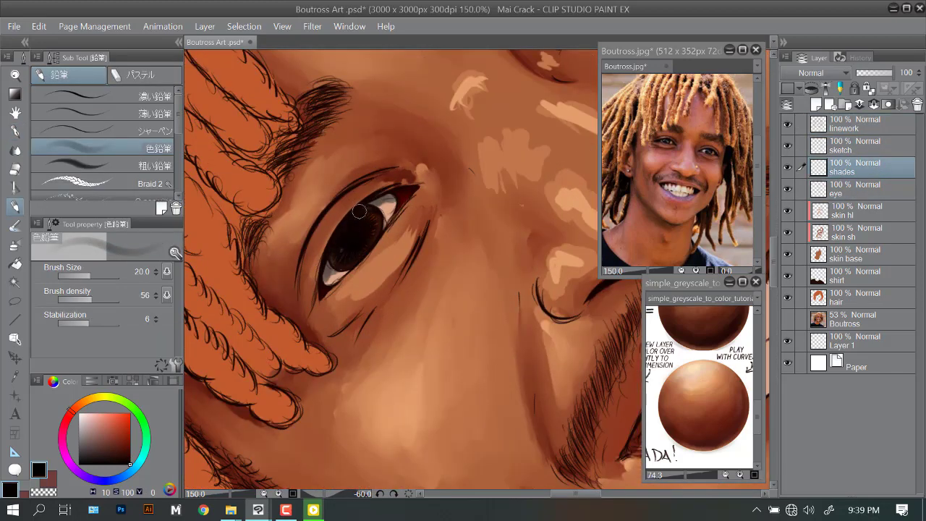
drag(506, 100, 391, 252)
scroll(467, 220, down, 4)
key(ctrl+@)
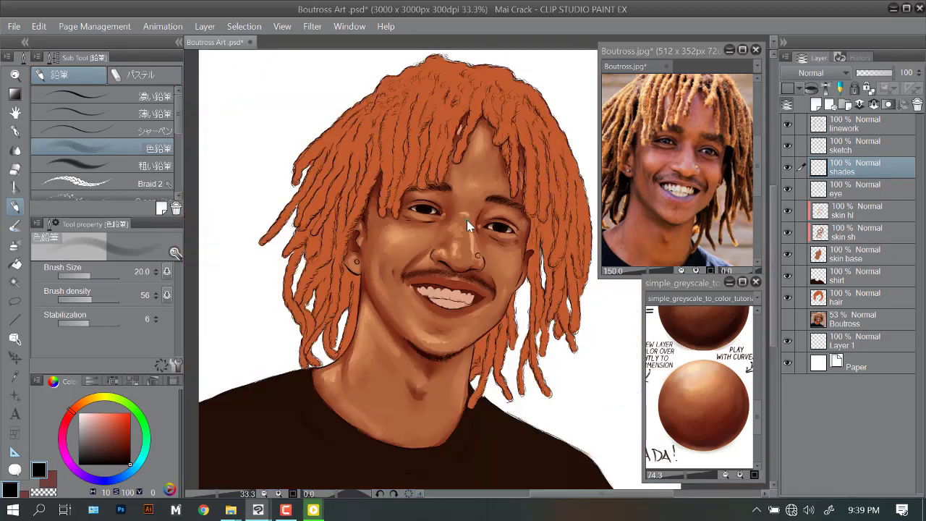
Blend the nose bridge and nose tip highlights on the skin hl layer at sizes 60 and 30.
key(alt+bracketright)
key(alt+bracketright)
scroll(452, 223, up, 1)
key(j)
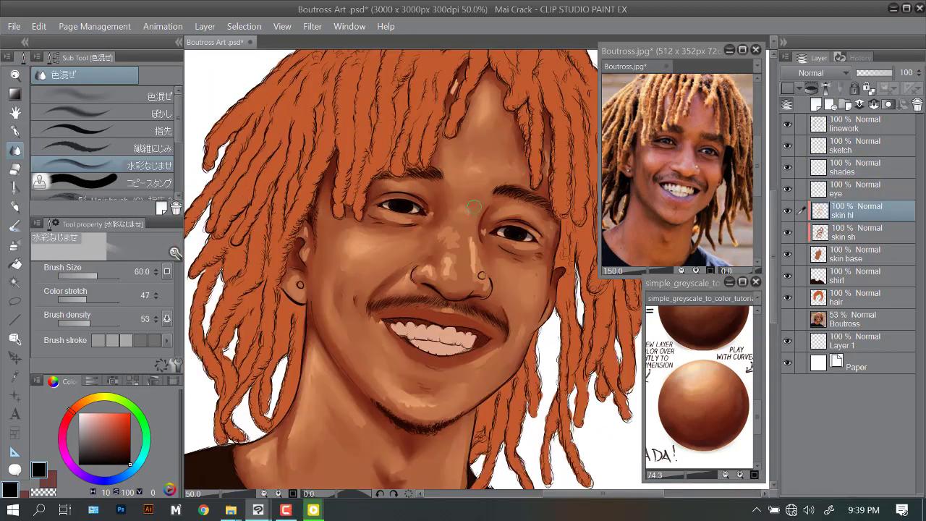
mouse_move(427, 239)
mouse_down()
mouse_move(424, 272)
mouse_move(454, 272)
mouse_up()
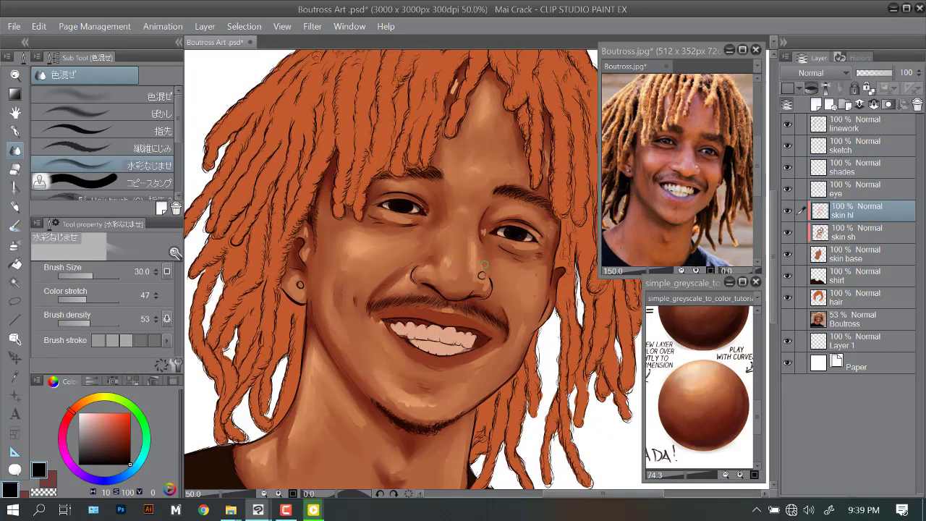
scroll(437, 223, down, 1)
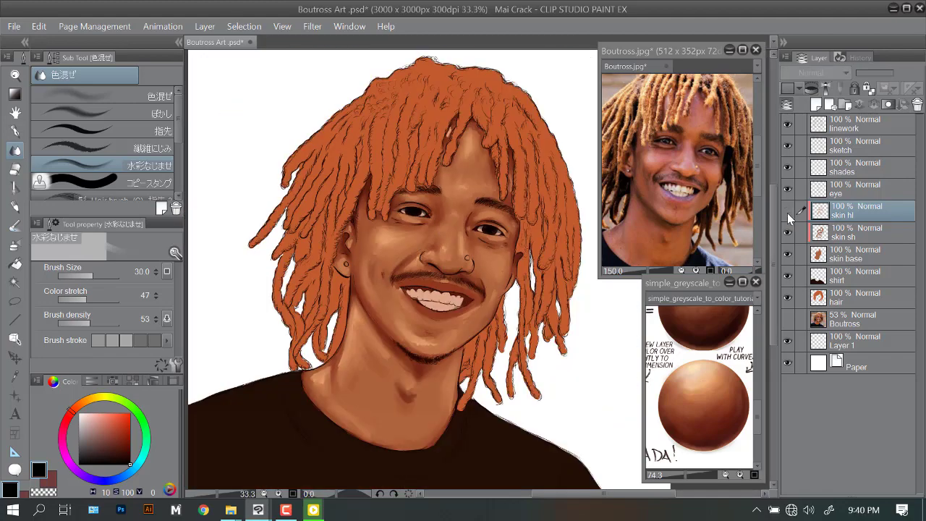
Add a new layer above skin hl and name it "skin colors".
click(816, 104)
double_click(857, 214)
text(skin colors)
key(Return)
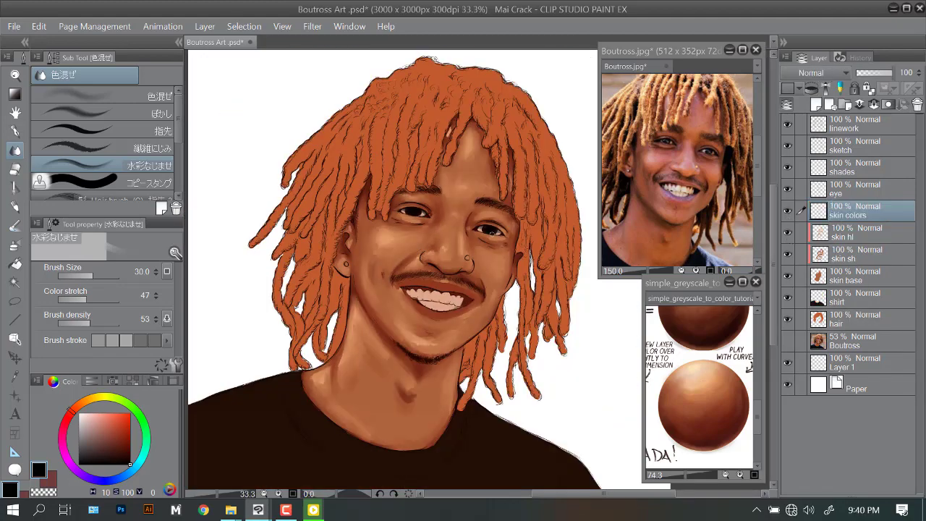
Tint the neck, cheeks and forehead with sampled orange and redder hues using the colored pencil at size 80.
alt+click(374, 404)
key(p)
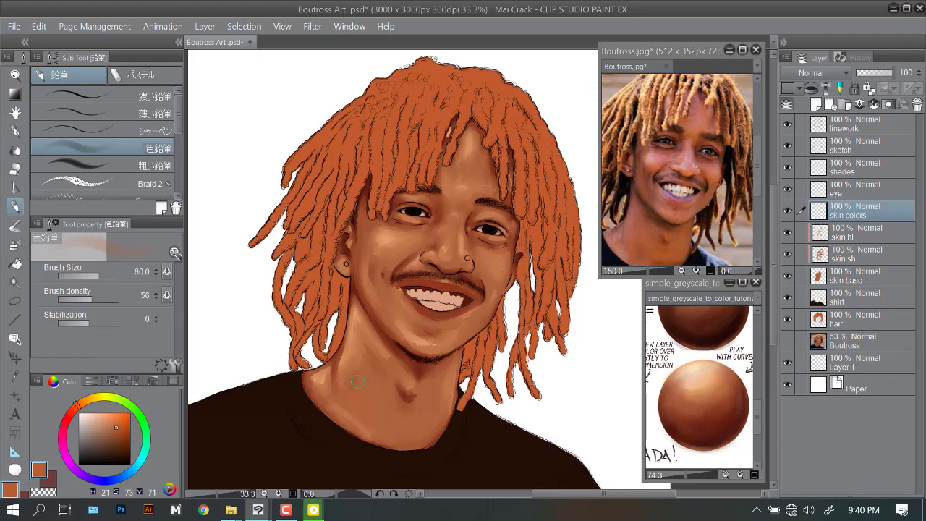
alt+click(417, 425)
click(70, 405)
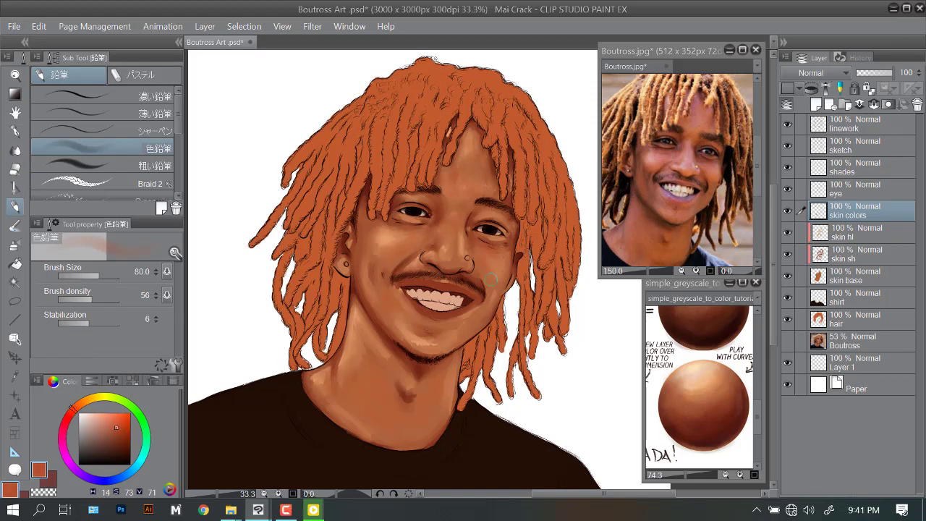
click(70, 415)
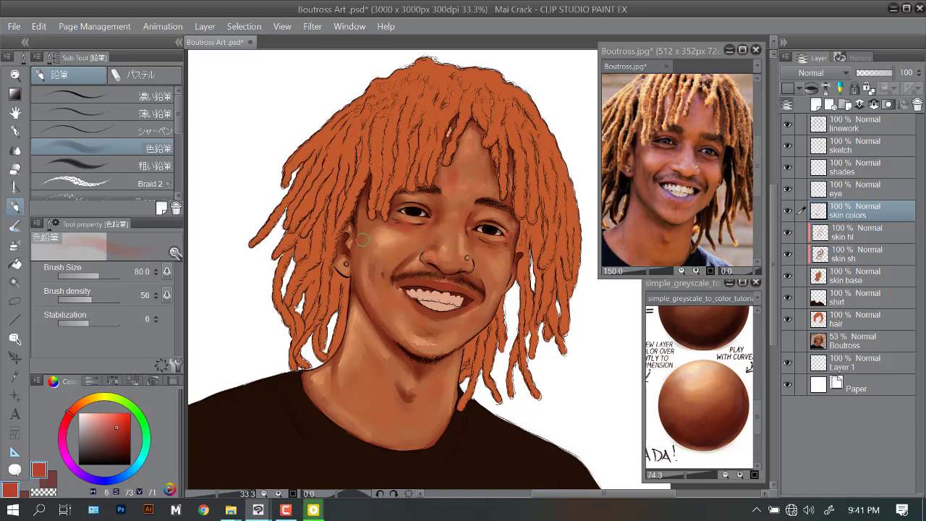
scroll(362, 382, down, 1)
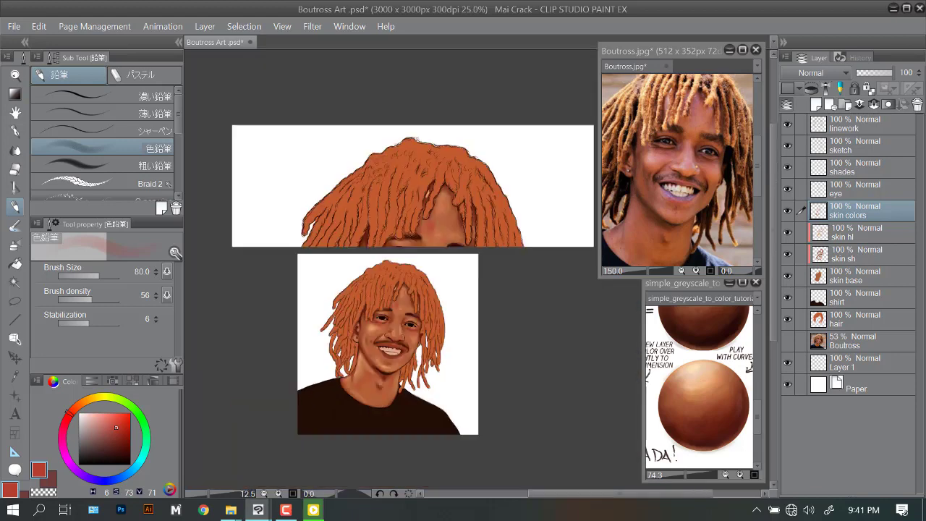
Rename Layer 1 as "Background" and fill it with light turquoise blue.
double_click(841, 366)
text(Background)
key(Return)
key(g)
click(141, 420)
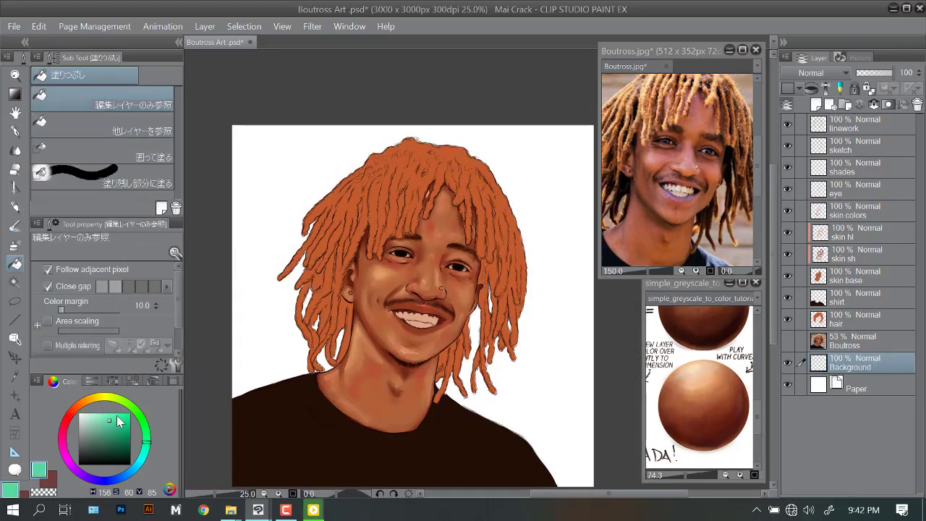
click(273, 263)
Paint yellow-green patches behind the dreadlocks on both sides with the G-pen at size 250.
click(112, 396)
click(332, 269)
key(ctrl+z)
key(p)
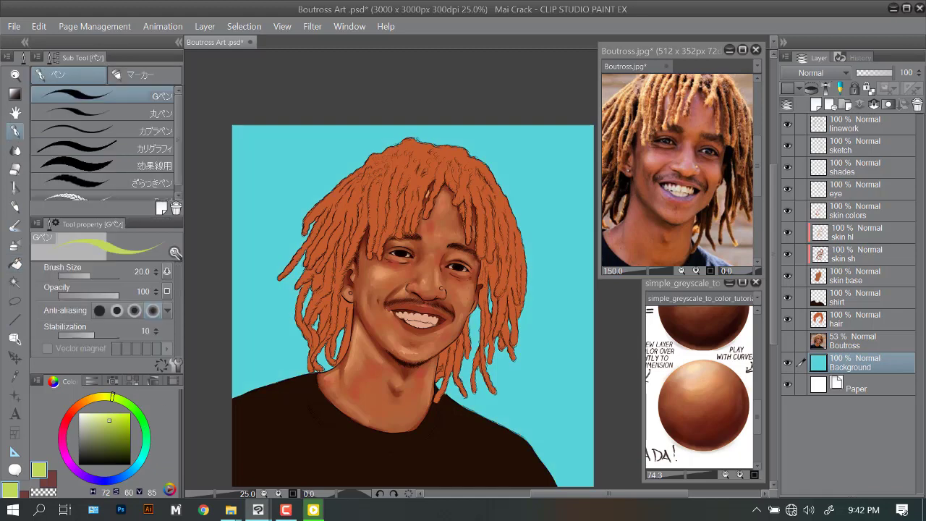
click(105, 275)
drag(324, 318, 304, 354)
drag(296, 260, 455, 390)
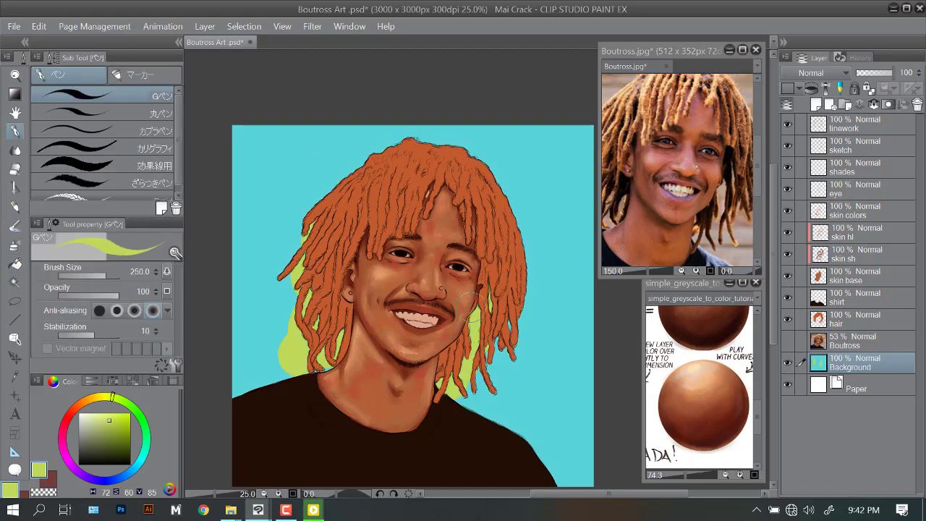
Paint yellow patches and large dark green patches around the figure on the Background layer.
drag(404, 290, 392, 227)
drag(517, 296, 517, 325)
drag(246, 238, 246, 325)
drag(549, 130, 521, 188)
click(146, 438)
drag(549, 152, 524, 405)
drag(405, 253, 428, 288)
drag(390, 94, 275, 239)
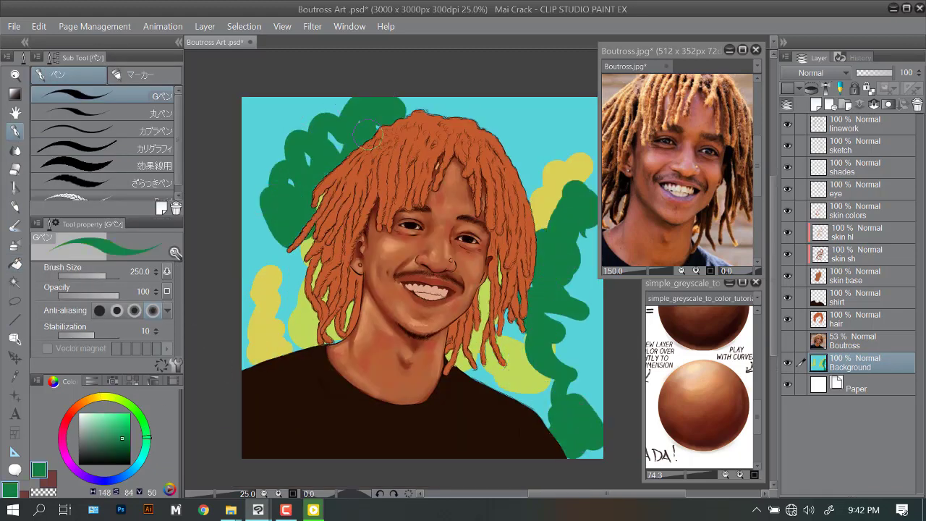
Add teal-blue and golden yellow patches to the background around the hair and shoulders at size 250.
drag(535, 116, 499, 166)
click(140, 460)
drag(253, 217, 348, 108)
drag(369, 206, 313, 182)
alt+click(210, 260)
mouse_move(499, 108)
mouse_down()
mouse_move(492, 170)
mouse_move(511, 147)
mouse_up()
drag(535, 268, 506, 318)
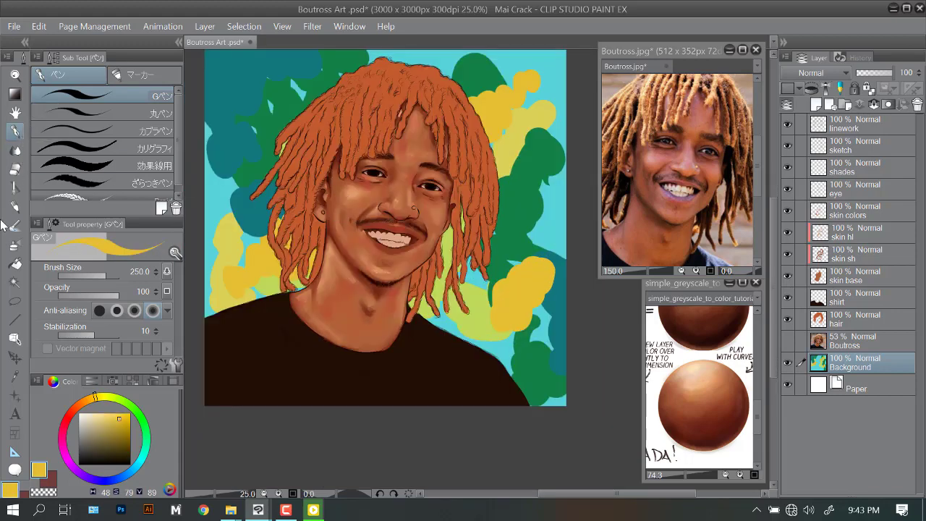
Blend all the background color patches together with the fiber-bleed blending brush at size 170.
key(j)
key(bracketright)
key(bracketright)
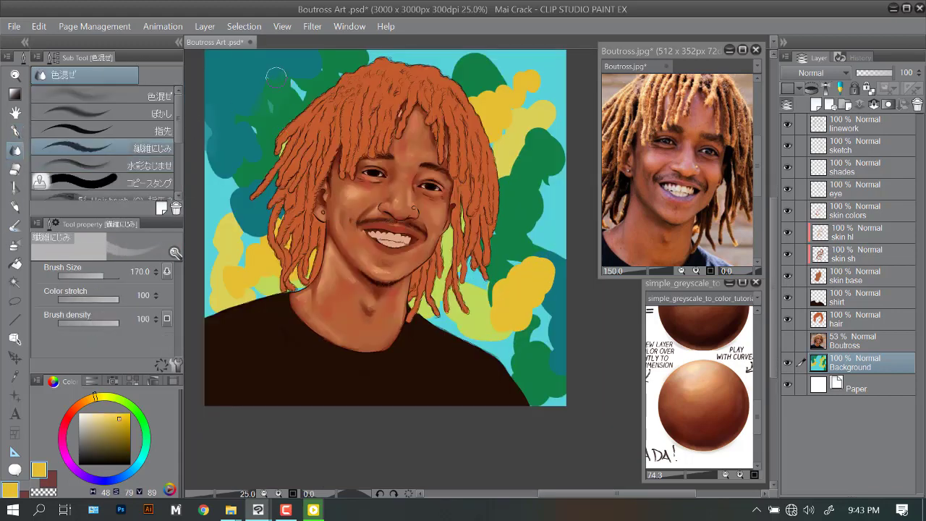
mouse_move(303, 76)
mouse_down()
mouse_move(275, 109)
mouse_move(268, 206)
mouse_move(246, 253)
mouse_move(243, 293)
mouse_move(221, 122)
mouse_move(223, 239)
mouse_move(250, 210)
mouse_move(231, 217)
mouse_move(282, 224)
mouse_move(278, 267)
mouse_up()
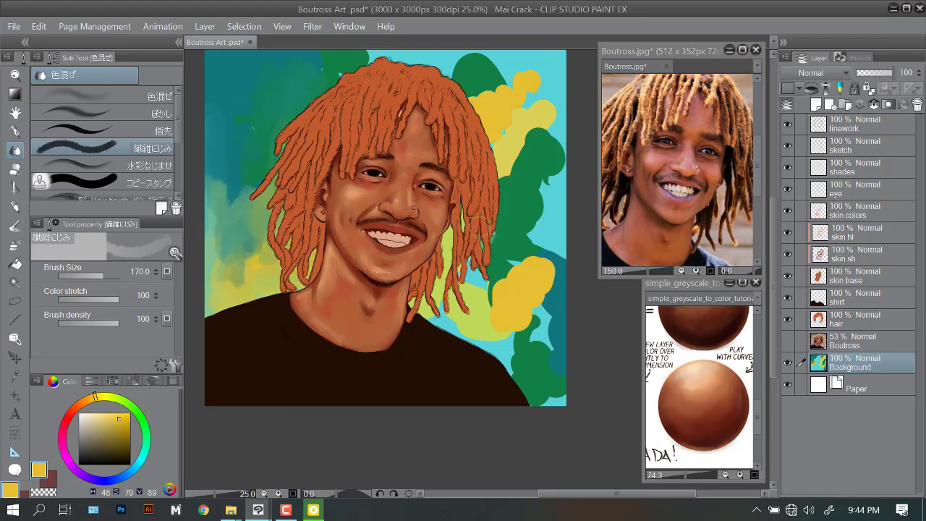
mouse_move(496, 239)
mouse_down()
mouse_move(499, 261)
mouse_move(498, 187)
mouse_move(470, 72)
mouse_move(383, 54)
mouse_move(535, 116)
mouse_move(512, 154)
mouse_move(550, 217)
mouse_move(517, 239)
mouse_move(481, 297)
mouse_move(498, 306)
mouse_move(539, 238)
mouse_move(521, 232)
mouse_move(477, 318)
mouse_move(541, 357)
mouse_up()
mouse_move(548, 372)
mouse_down()
mouse_move(539, 288)
mouse_move(485, 73)
mouse_move(522, 71)
mouse_move(475, 75)
mouse_move(478, 83)
mouse_move(552, 53)
mouse_move(537, 209)
mouse_move(510, 214)
mouse_move(553, 251)
mouse_move(519, 306)
mouse_move(535, 388)
mouse_move(231, 266)
mouse_move(241, 152)
mouse_move(416, 321)
mouse_up()
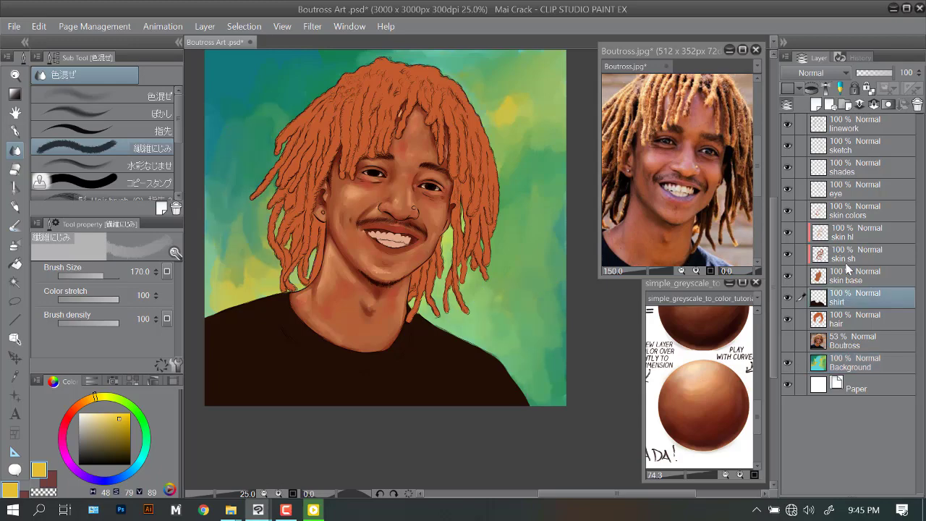
Lock the shirt layer's transparent pixels and repaint the shirt near-black with the size 250 G-pen.
click(854, 297)
key(p)
alt+click(269, 308)
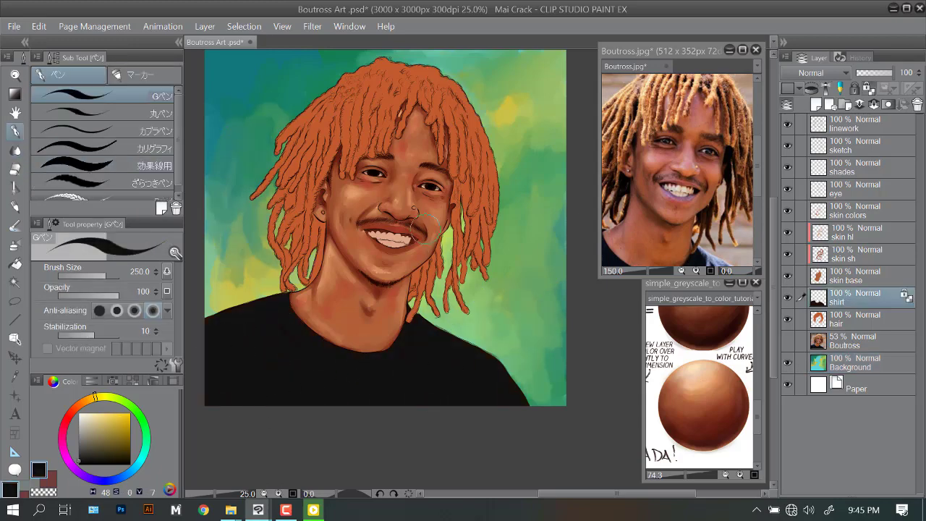
Paint small light grey catchlights in the irises on the shades layer with the G-pen at size 8.
scroll(443, 315, up, 5)
key(-)
key(-)
key(-)
alt+click(305, 273)
scroll(305, 272, up, 2)
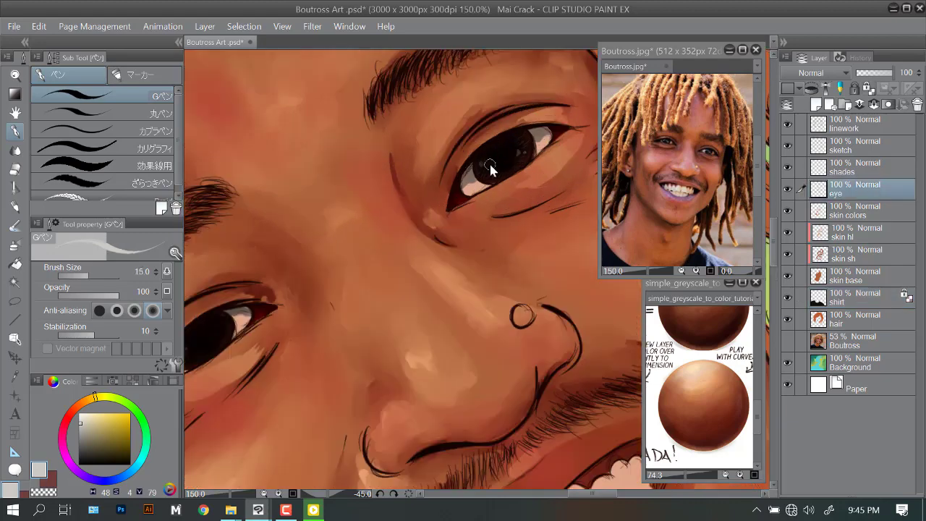
key([)
key([)
key([)
key([)
ctrl+shift+click(479, 181)
scroll(494, 283, down, 3)
key(^)
key(^)
key(^)
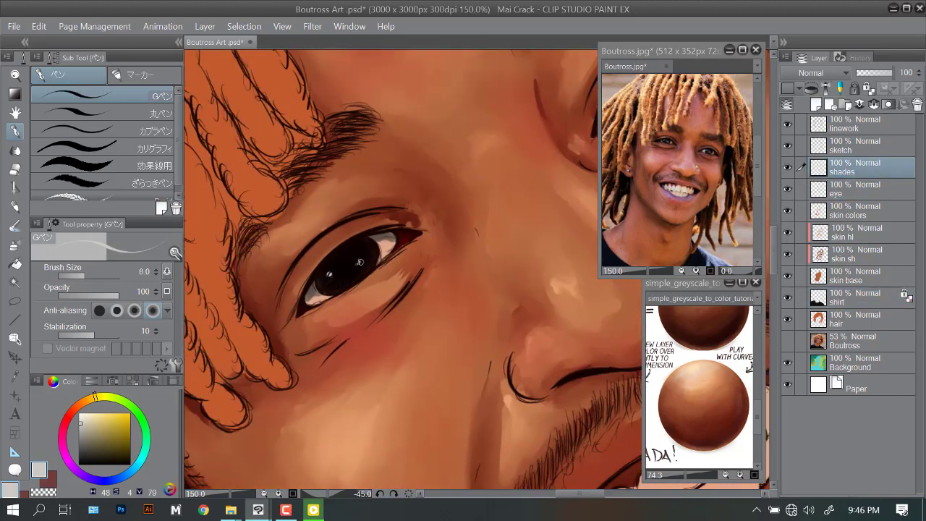
Lower the skin hl layer's opacity to 64% and compare the face with its highlights hidden.
ctrl+shift+click(494, 283)
scroll(493, 283, down, 1)
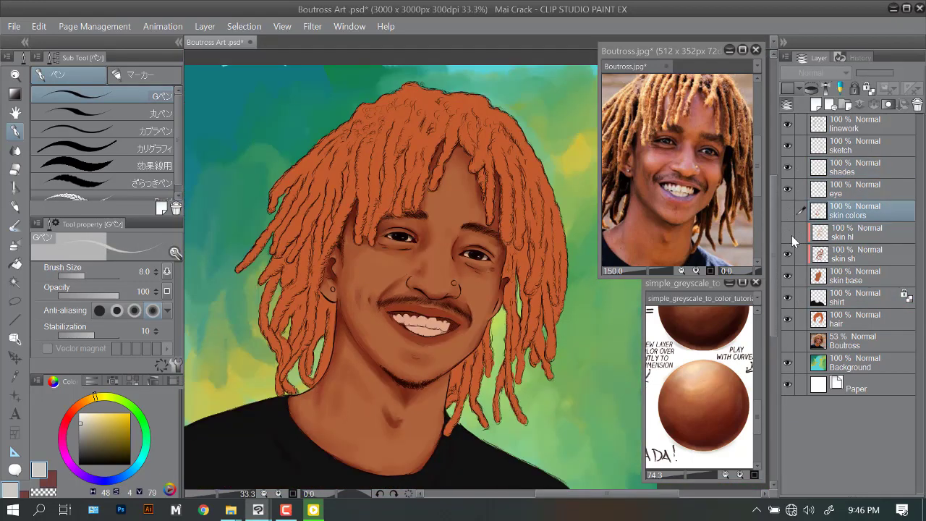
click(853, 232)
drag(904, 72, 872, 72)
click(787, 232)
click(793, 211)
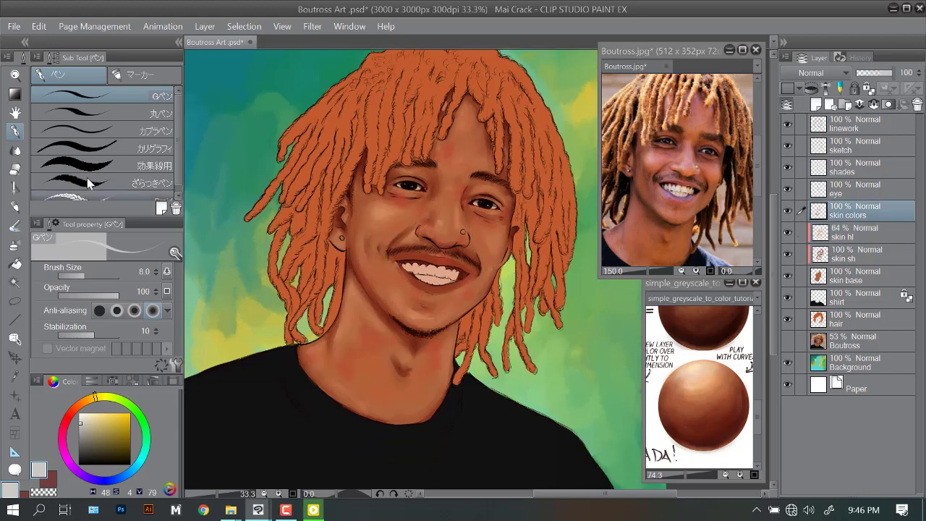
Soften the face's skin highlights and shadows on the skin hl and skin sh layers with the fiber-bleed brush at sizes 60 and 40.
key(j)
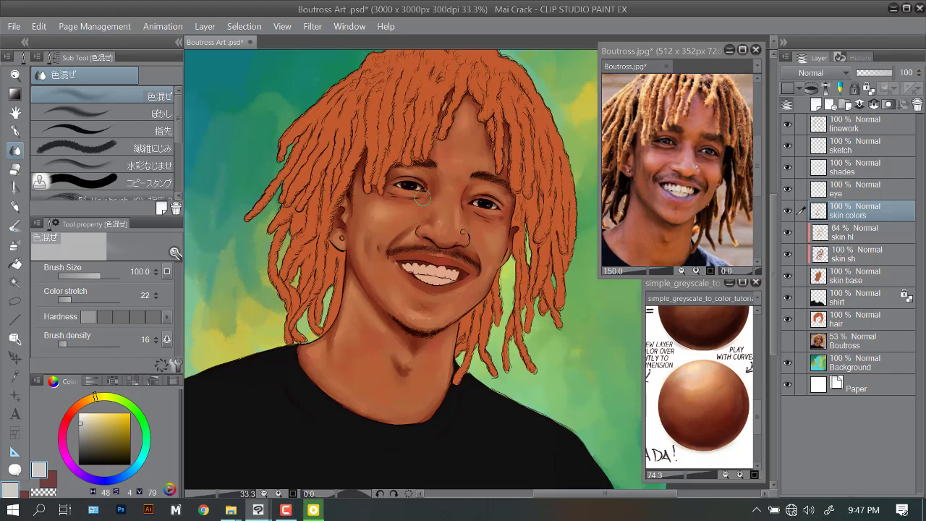
click(853, 232)
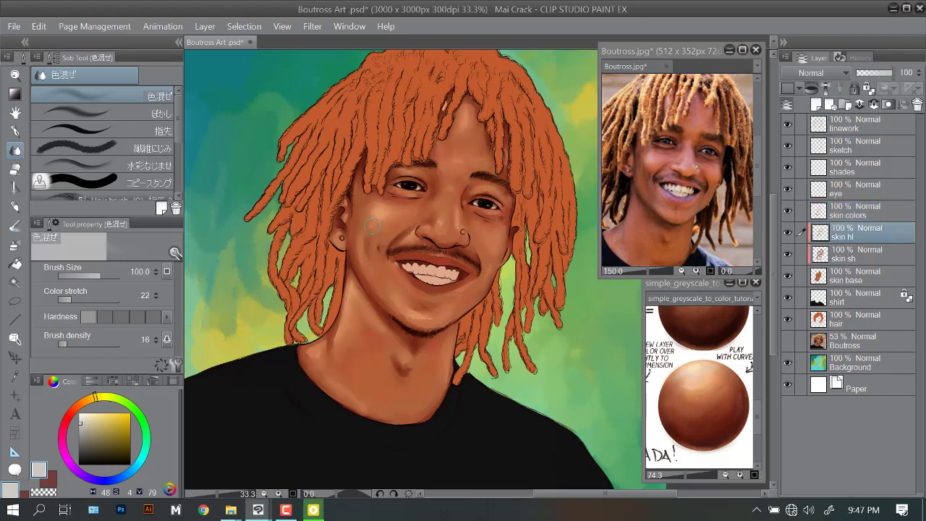
key(period)
key(period)
key(period)
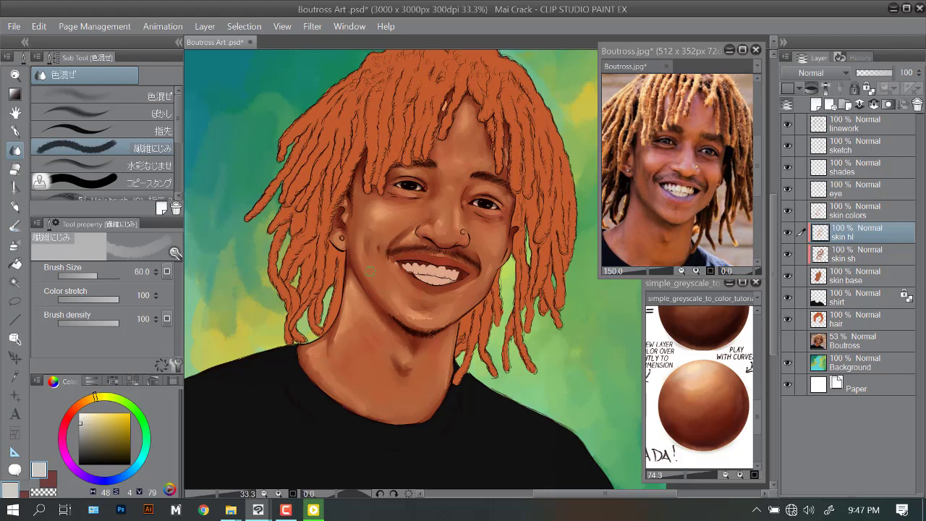
key(alt+bracketleft)
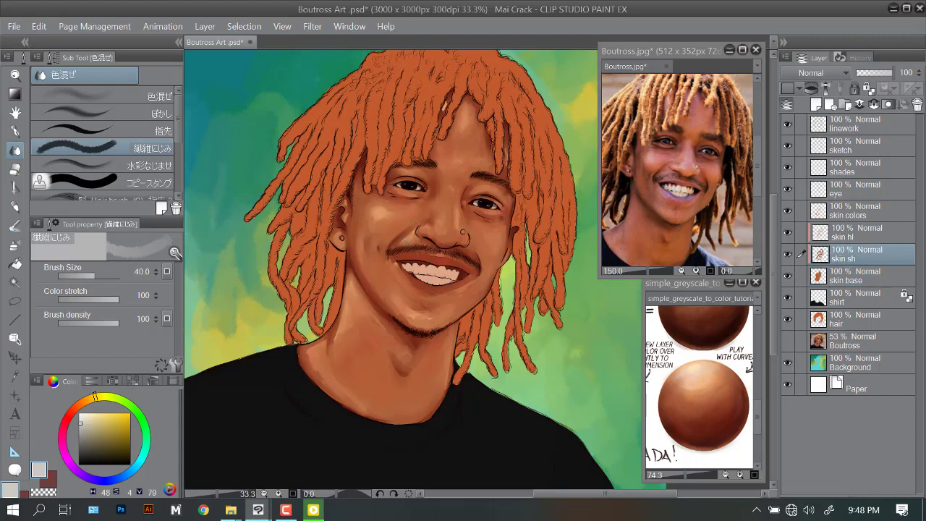
key(minus)
key(minus)
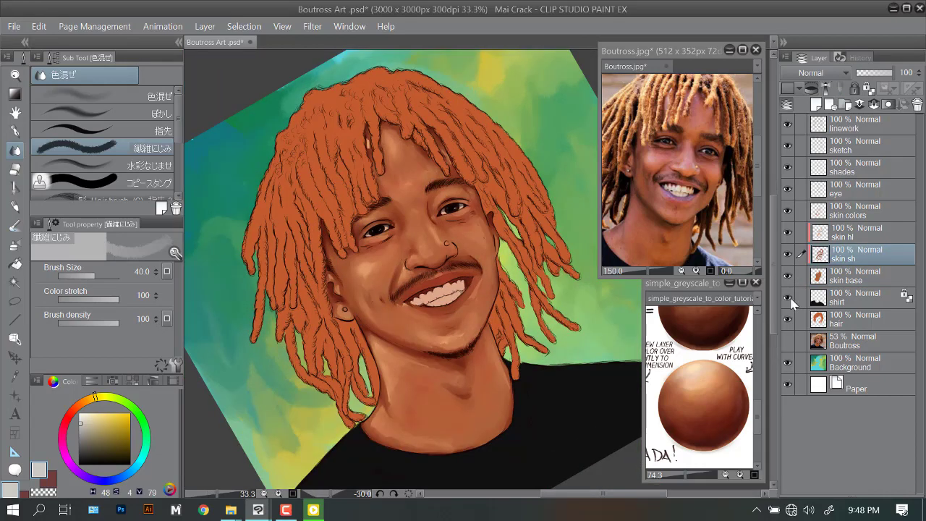
Paint light orange highlights around the nostrils and nose ring on the skin hl layer with the G-pen at size 17.
key(alt+bracketright)
scroll(435, 272, up, 1)
key(p)
alt+click(444, 216)
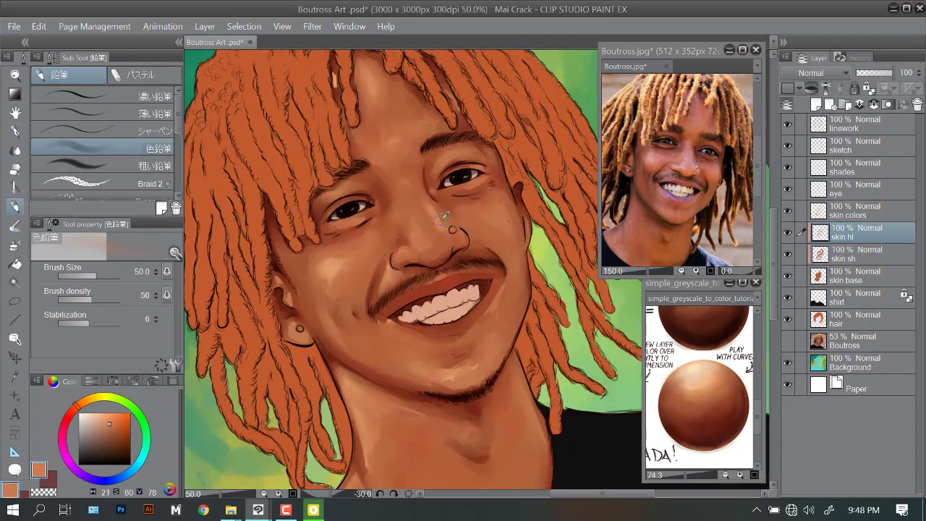
key(p)
scroll(462, 241, up, 2)
alt+click(467, 282)
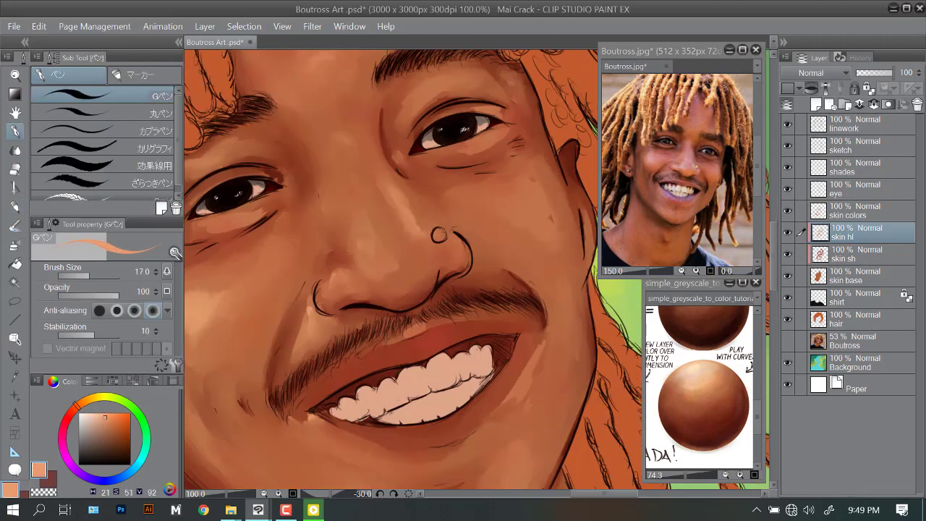
key(minus)
key(minus)
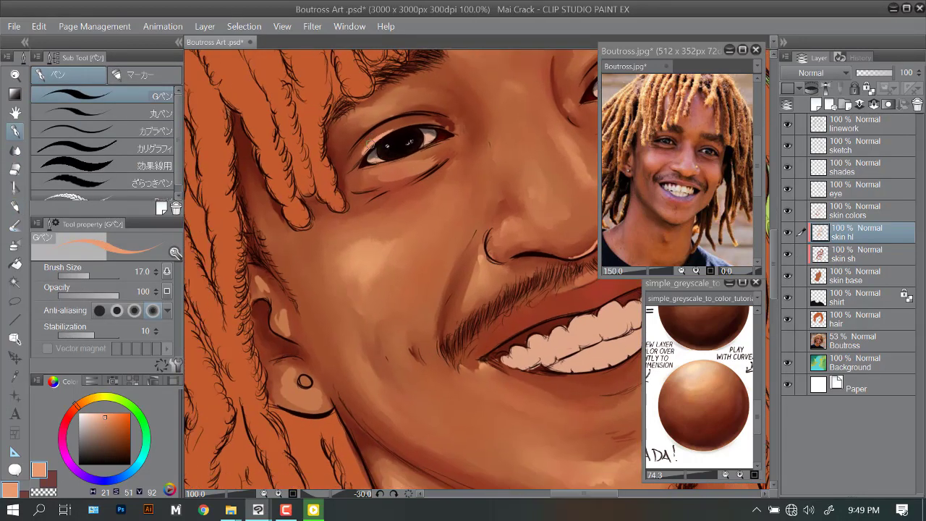
key(minus)
key(minus)
Erase two narrow gaps between the dreadlocks above the eye on the hair layer with the hard eraser at size 17.
scroll(440, 314, down, 1)
key(asciicircum)
key(asciicircum)
key(asciicircum)
key(asciicircum)
key(asciicircum)
key(asciicircum)
key(asciicircum)
scroll(440, 314, down, 1)
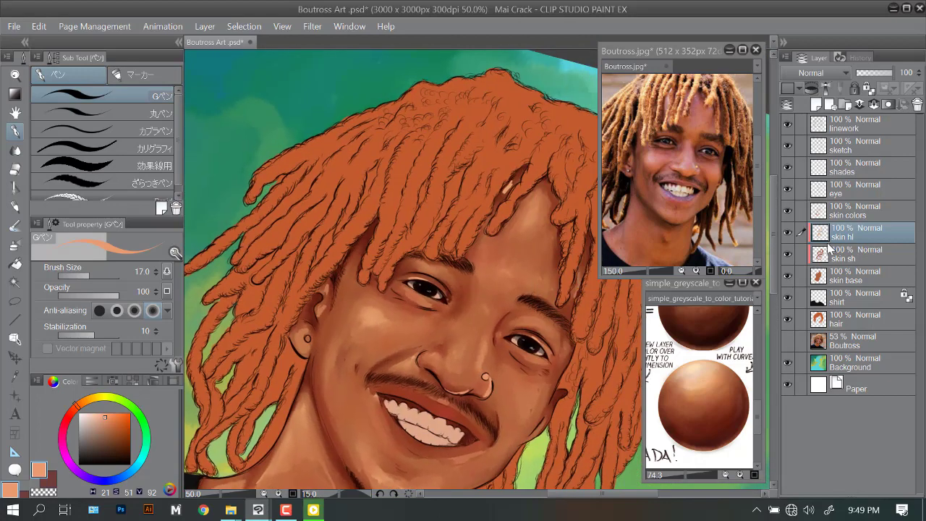
key(alt+bracketleft)
key(alt+bracketleft)
key(alt+bracketleft)
key(alt+bracketleft)
key(e)
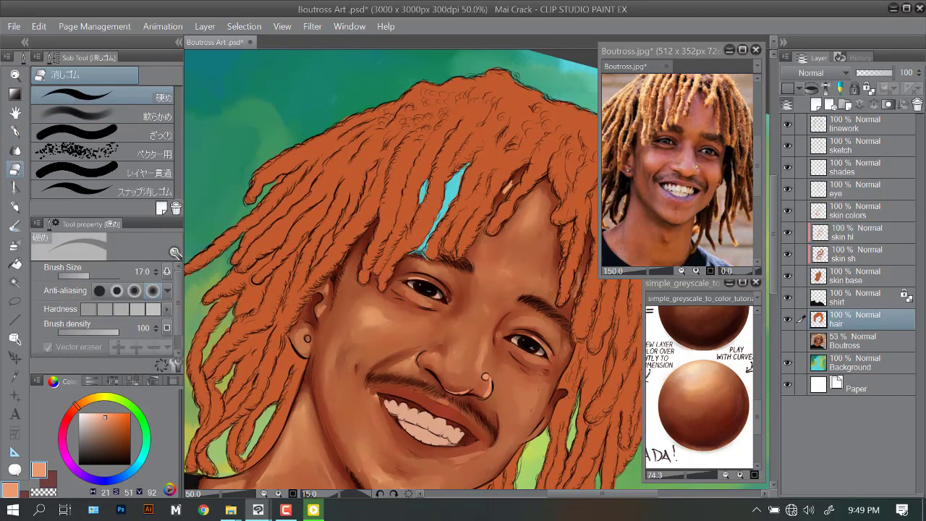
key(minus)
key(minus)
Fill the gaps between the dreadlocks with dark reddish brown on the skin base layer using the G-pen at size 17.
key(alt+bracketright)
key(alt+bracketright)
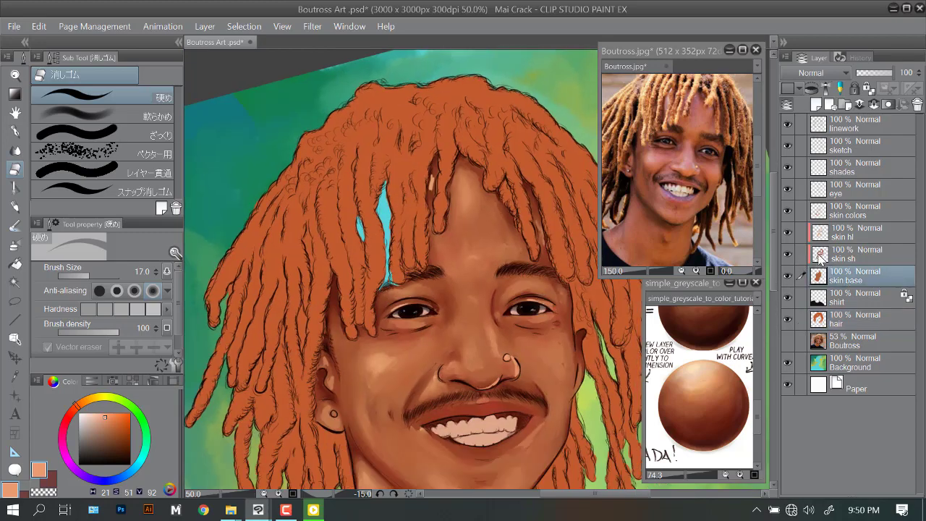
alt+click(438, 214)
key(p)
scroll(383, 224, up, 2)
drag(366, 192, 383, 232)
alt+click(383, 188)
mouse_move(383, 181)
mouse_down()
mouse_move(372, 217)
mouse_move(383, 239)
mouse_up()
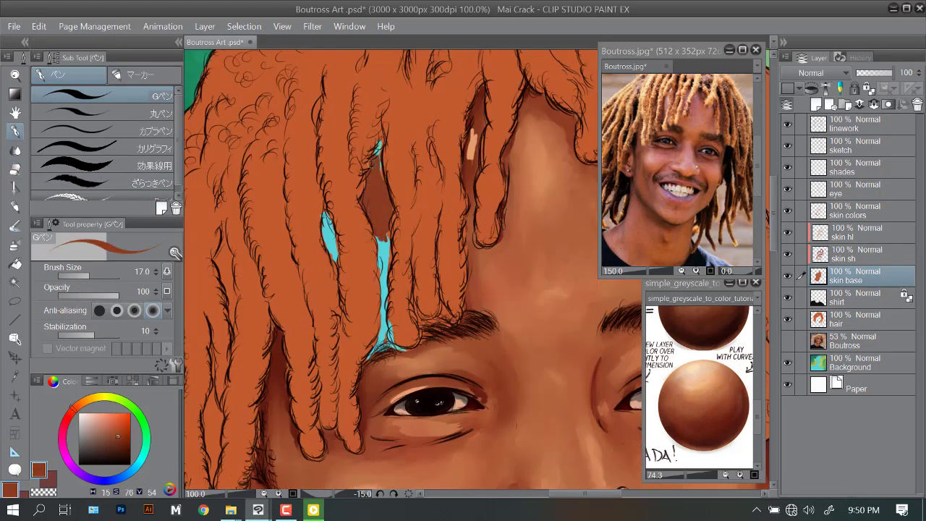
drag(377, 141, 378, 176)
mouse_move(310, 211)
mouse_down()
mouse_move(353, 149)
mouse_move(363, 204)
mouse_up()
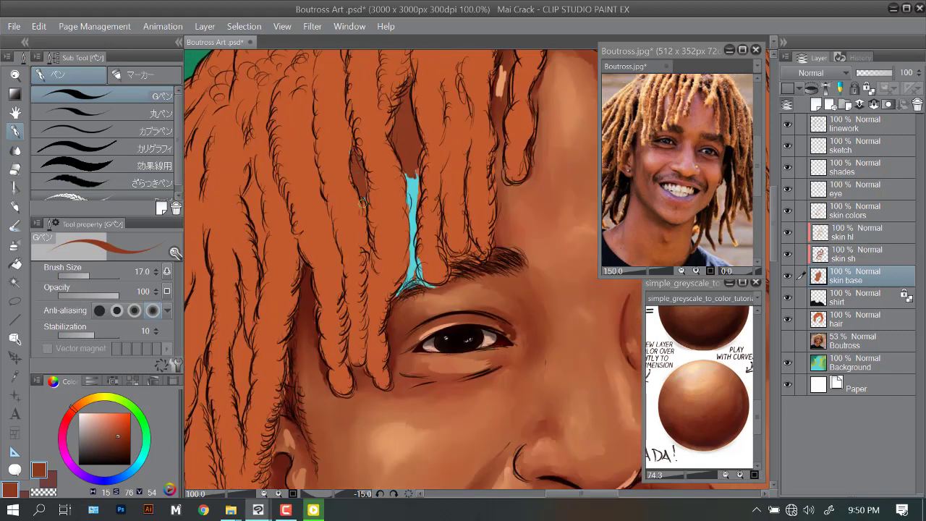
mouse_move(415, 170)
mouse_down()
mouse_move(402, 209)
mouse_move(410, 197)
mouse_move(416, 257)
mouse_move(399, 291)
mouse_move(427, 288)
mouse_move(410, 241)
mouse_up()
scroll(410, 238, down, 2)
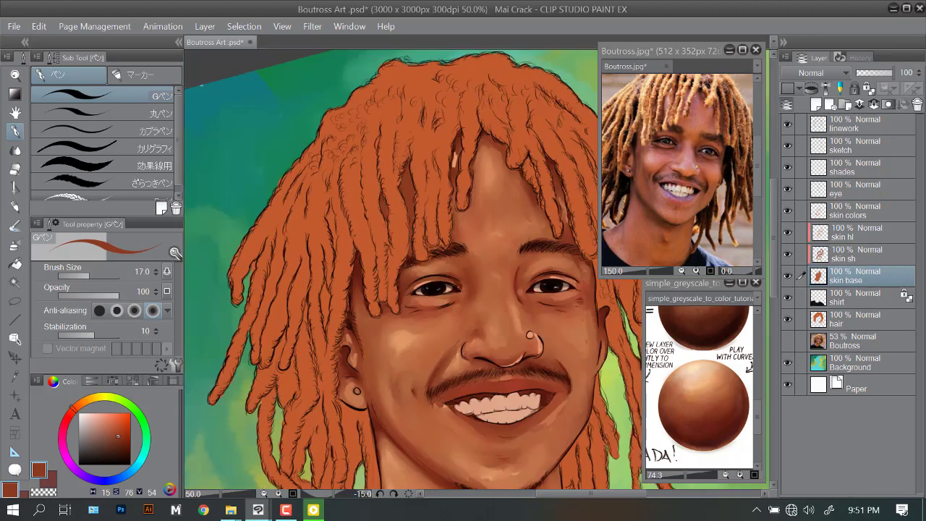
Add a layer named hair sh directly above the hair layer and clip it to the hair.
scroll(409, 210, down, 1)
key(alt+bracketright)
drag(438, 190, 394, 217)
click(853, 319)
click(815, 104)
double_click(857, 319)
text(hair sh)
key(Return)
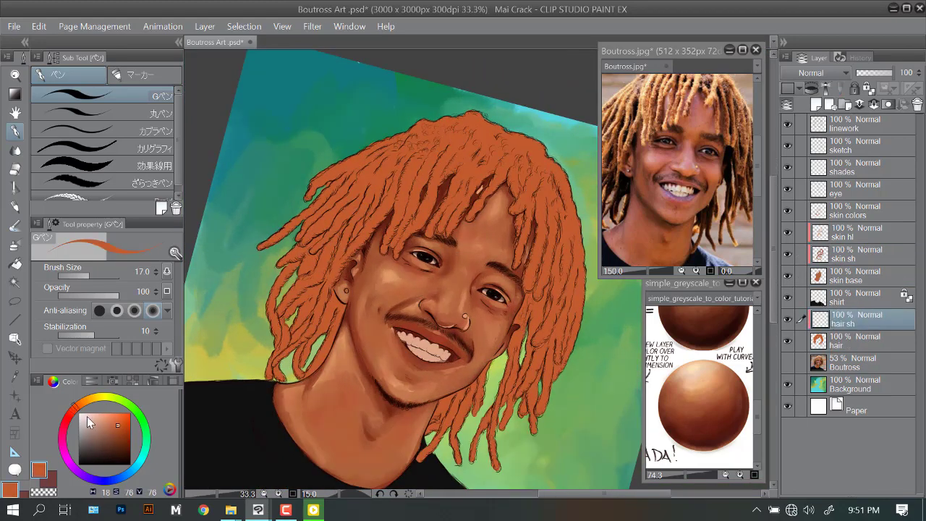
Paint brown shadows (H 18, S 89, V 51) between all the dreadlocks with the size 70 G-pen, checking them without the linework.
alt+click(343, 256)
mouse_move(343, 258)
mouse_down()
mouse_move(333, 307)
mouse_move(307, 284)
mouse_move(336, 237)
mouse_up()
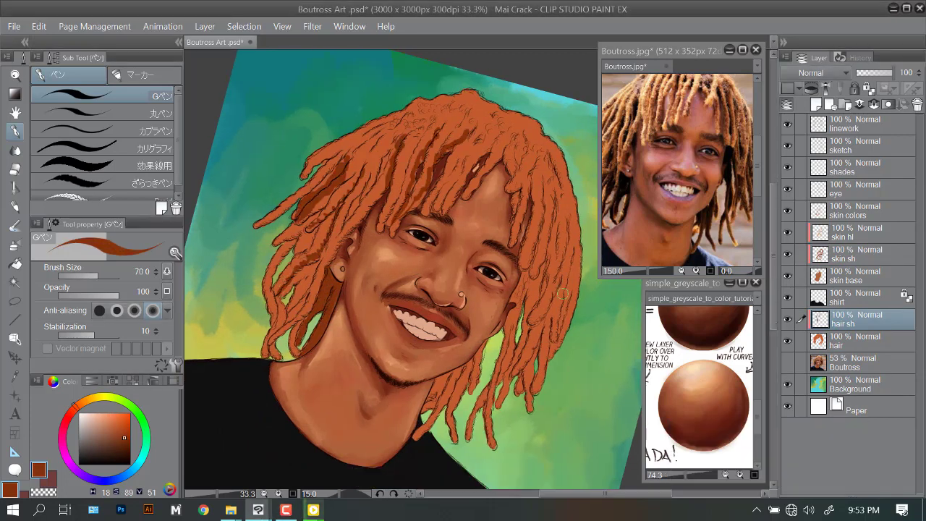
drag(434, 202, 470, 138)
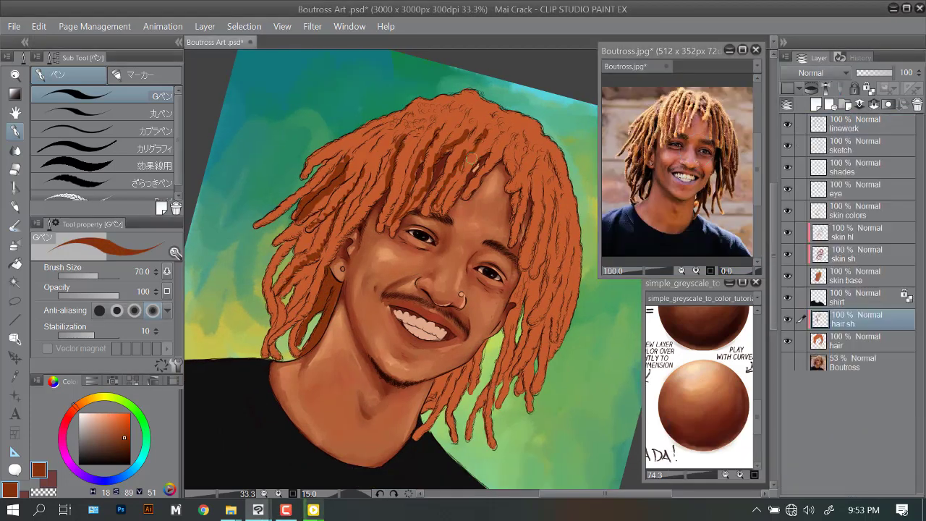
drag(510, 167, 499, 121)
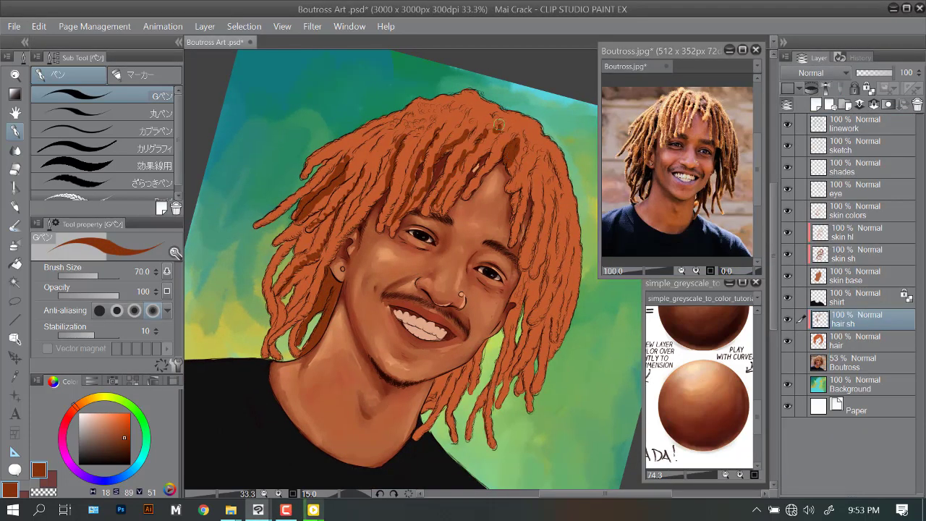
drag(492, 153, 466, 109)
drag(445, 123, 415, 115)
scroll(518, 252, down, 2)
mouse_move(463, 318)
mouse_down()
mouse_move(491, 238)
mouse_move(477, 293)
mouse_move(518, 224)
mouse_move(521, 130)
mouse_up()
mouse_move(519, 211)
mouse_down()
mouse_move(499, 322)
mouse_move(511, 330)
mouse_up()
drag(319, 210, 350, 216)
mouse_move(361, 174)
mouse_down()
mouse_move(340, 253)
mouse_move(416, 123)
mouse_up()
mouse_move(441, 121)
mouse_down()
mouse_move(476, 114)
mouse_move(514, 134)
mouse_up()
mouse_move(486, 141)
mouse_down()
mouse_move(399, 163)
mouse_move(383, 184)
mouse_up()
drag(510, 151, 513, 242)
drag(541, 199, 539, 264)
drag(427, 138, 401, 203)
mouse_move(405, 145)
mouse_down()
mouse_move(366, 141)
mouse_move(469, 106)
mouse_up()
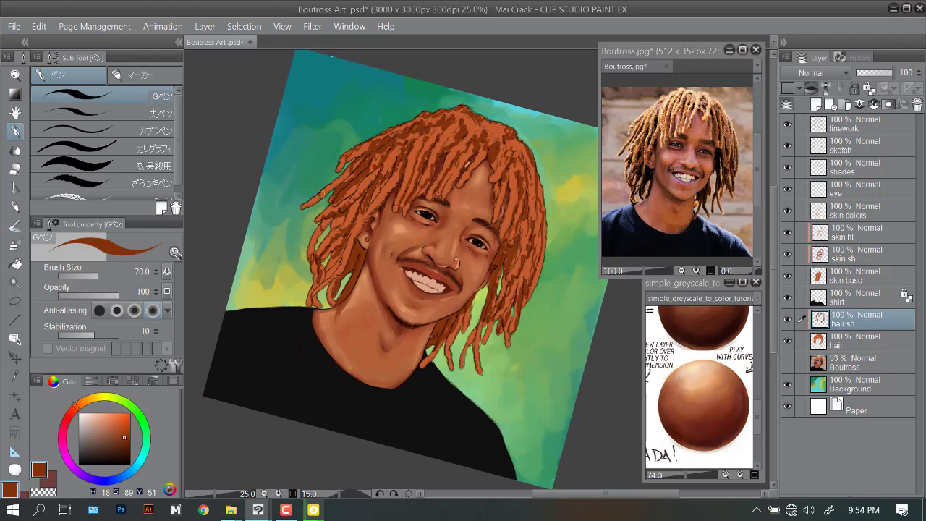
drag(317, 196, 337, 184)
key(ctrl+0)
key(ctrl+plus)
click(787, 125)
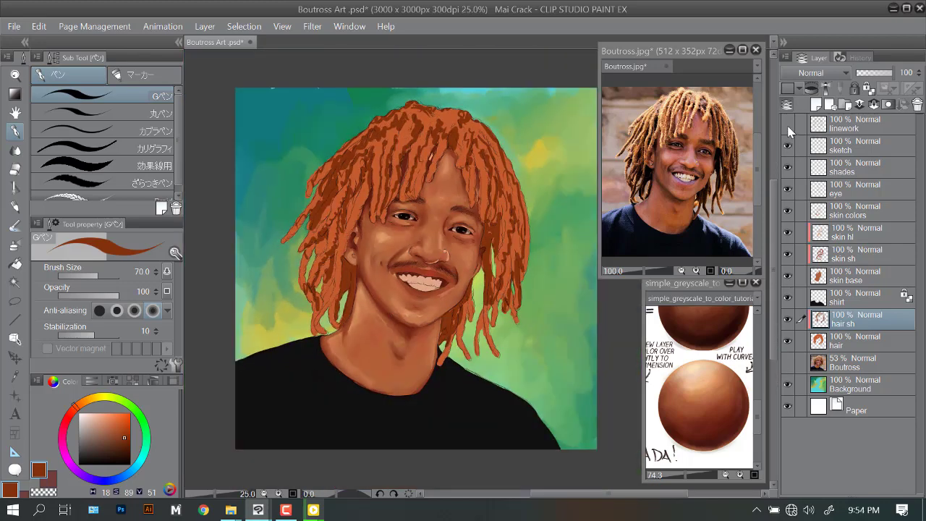
click(787, 124)
Deepen the shadows between the dreadlocks with a darker brown (H 13, S 97, V 27) using the G-pen at size 70.
click(129, 450)
drag(353, 260, 342, 311)
mouse_move(327, 266)
mouse_down()
mouse_move(309, 295)
mouse_move(322, 247)
mouse_up()
drag(331, 236, 318, 216)
drag(334, 216, 332, 187)
drag(418, 156, 417, 175)
mouse_move(456, 130)
mouse_down()
mouse_move(455, 148)
mouse_move(486, 188)
mouse_up()
drag(499, 223, 483, 292)
drag(468, 283, 440, 352)
drag(516, 258, 518, 277)
drag(514, 203, 513, 221)
drag(489, 156, 490, 170)
drag(455, 144, 455, 158)
drag(429, 143, 420, 134)
drag(368, 154, 368, 188)
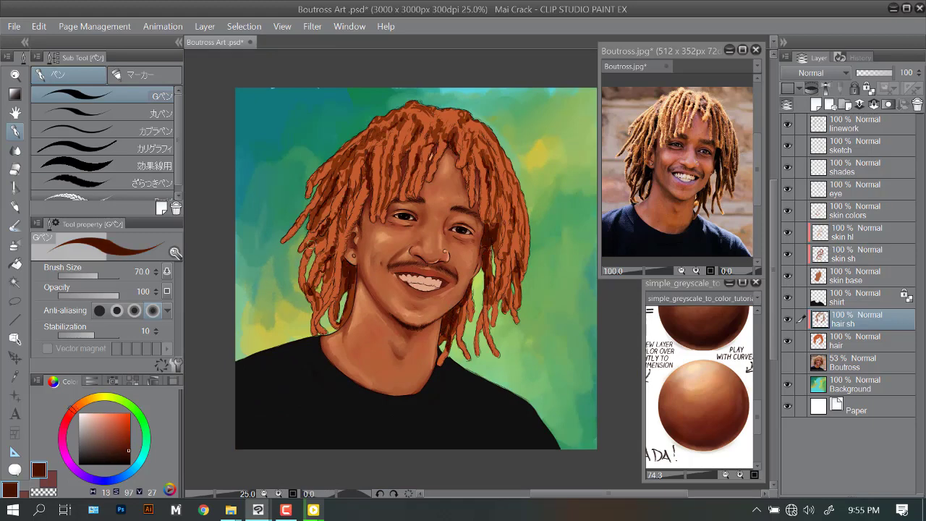
drag(497, 300, 480, 329)
drag(498, 301, 486, 335)
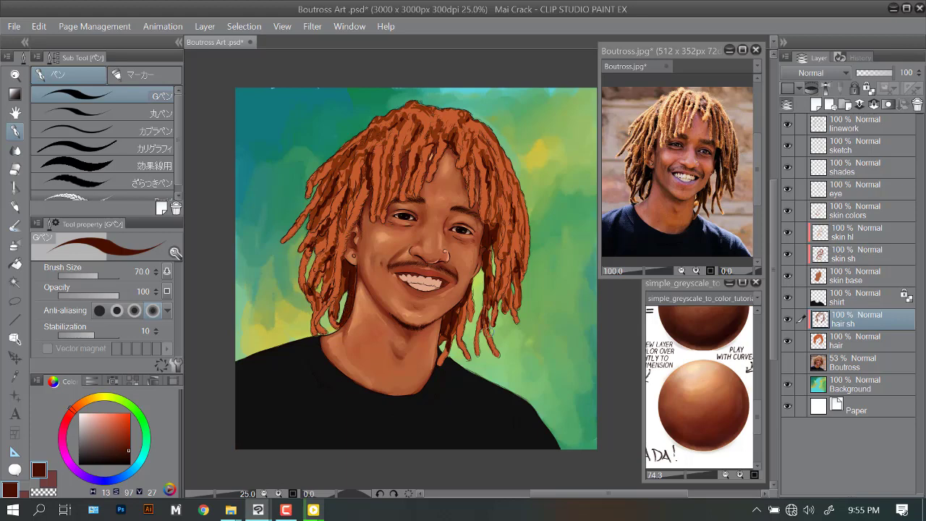
Blend the hair shadows along the dreadlocks on the hair sh layer with the fiber-bleed brush at size 70.
click(15, 150)
click(80, 147)
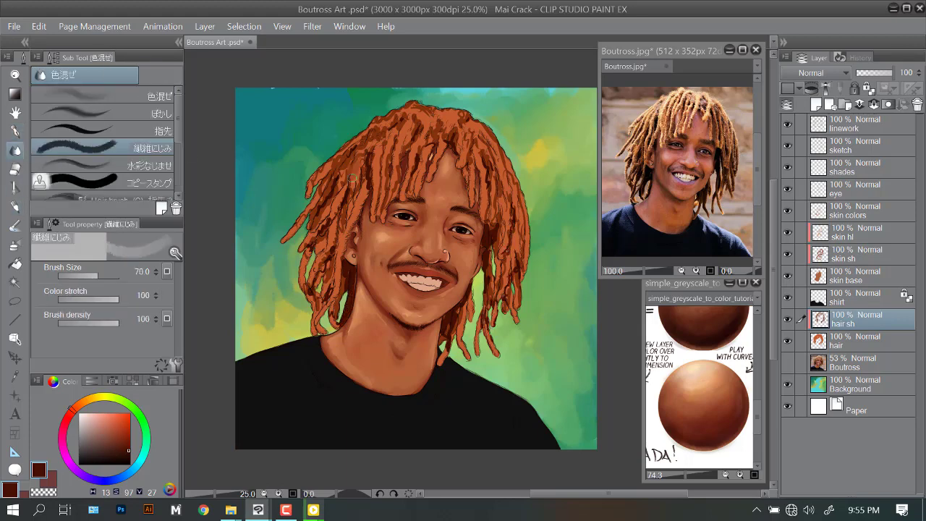
mouse_move(343, 215)
mouse_down()
mouse_move(319, 174)
mouse_move(340, 155)
mouse_move(323, 198)
mouse_move(372, 136)
mouse_up()
drag(370, 137, 374, 181)
mouse_move(318, 240)
mouse_down()
mouse_move(331, 267)
mouse_move(307, 289)
mouse_move(349, 278)
mouse_move(322, 318)
mouse_up()
mouse_move(380, 175)
mouse_down()
mouse_move(416, 120)
mouse_move(380, 213)
mouse_move(432, 116)
mouse_move(463, 120)
mouse_move(444, 141)
mouse_move(499, 155)
mouse_move(477, 188)
mouse_move(488, 215)
mouse_move(515, 210)
mouse_move(506, 246)
mouse_move(492, 221)
mouse_move(506, 304)
mouse_move(488, 289)
mouse_move(478, 340)
mouse_move(466, 295)
mouse_move(466, 154)
mouse_up()
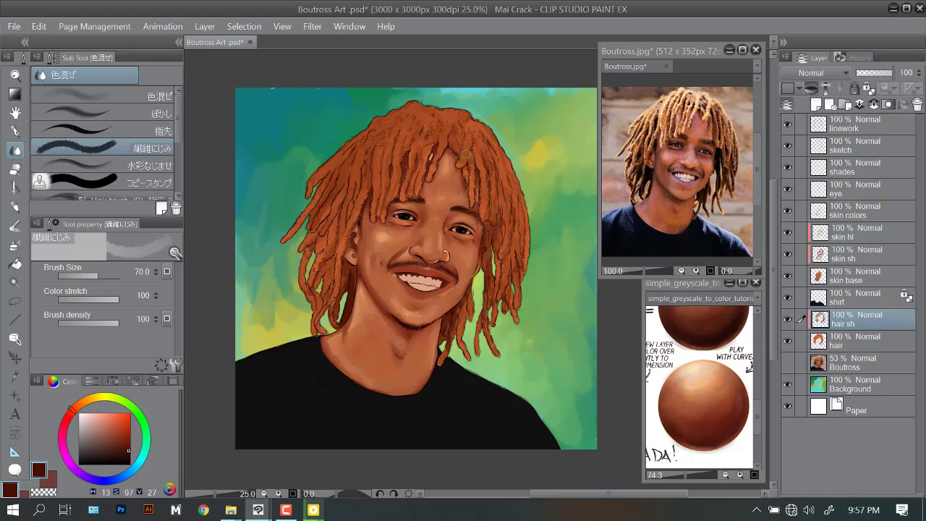
Shade the dreadlocks on the hair sh layer with very dark brown (V 18%) using the colored pencil at size 50.
click(853, 232)
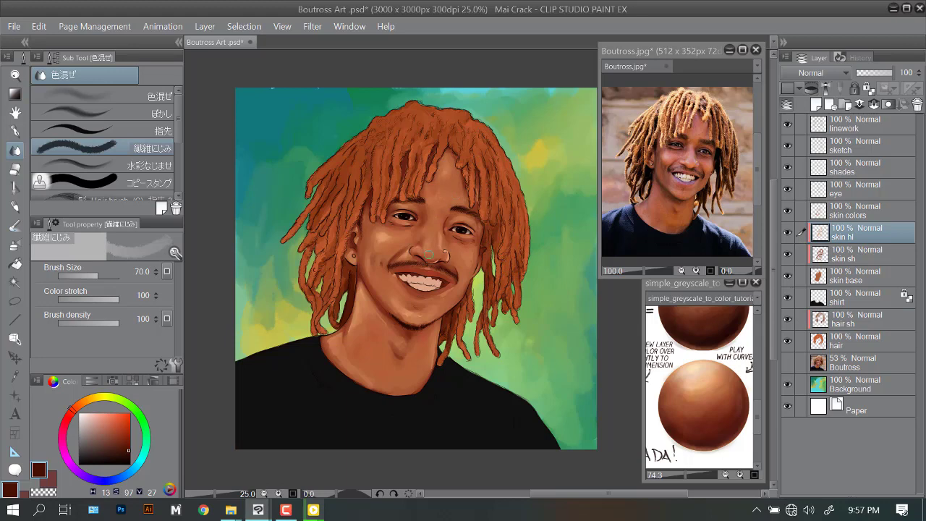
click(853, 319)
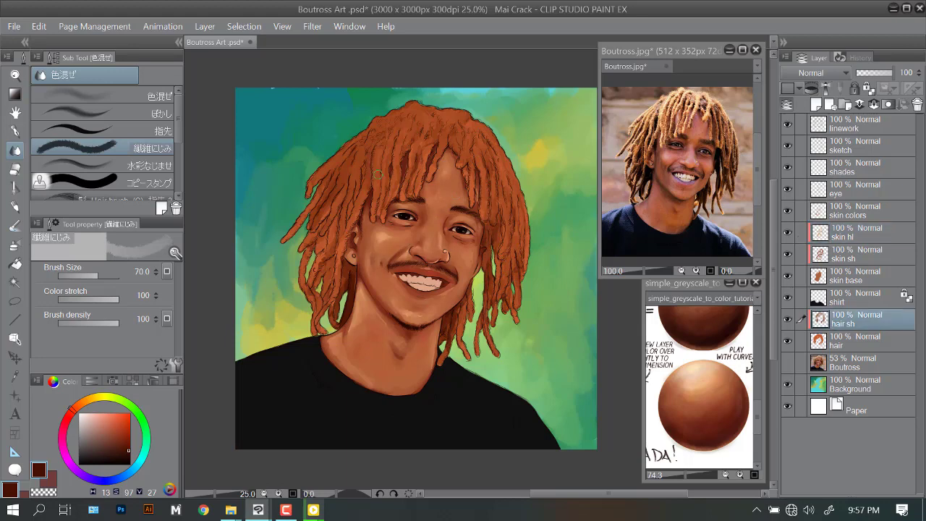
click(14, 206)
click(128, 456)
mouse_move(347, 264)
mouse_down()
mouse_move(346, 298)
mouse_move(321, 261)
mouse_move(353, 190)
mouse_move(321, 210)
mouse_move(304, 246)
mouse_move(349, 158)
mouse_move(371, 192)
mouse_move(331, 285)
mouse_up()
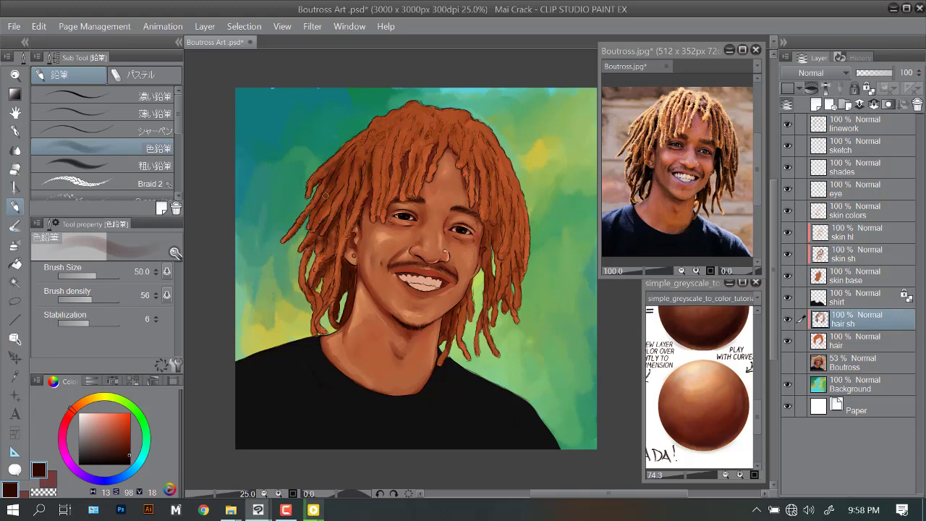
mouse_move(324, 195)
mouse_down()
mouse_move(388, 140)
mouse_move(381, 174)
mouse_move(396, 138)
mouse_move(430, 142)
mouse_move(412, 195)
mouse_up()
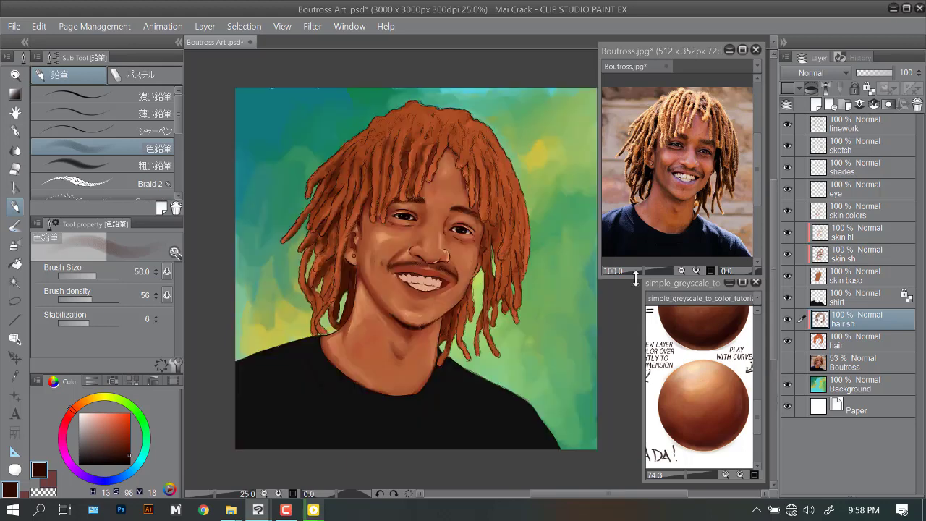
Darken the color to 8% brightness and shade the deepest areas beside the neck and across the upper dreadlocks.
click(90, 381)
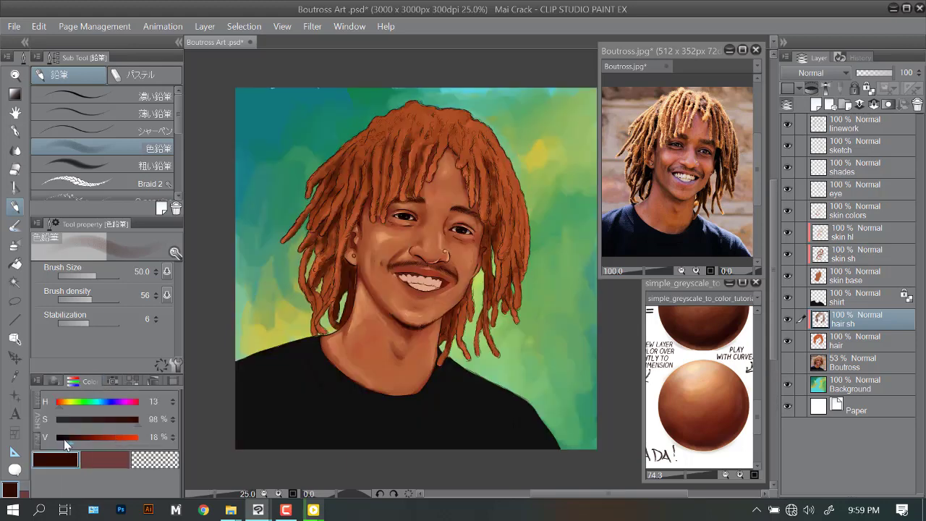
drag(65, 443, 60, 442)
drag(354, 262, 344, 320)
mouse_move(346, 280)
mouse_down()
mouse_move(319, 273)
mouse_move(319, 210)
mouse_up()
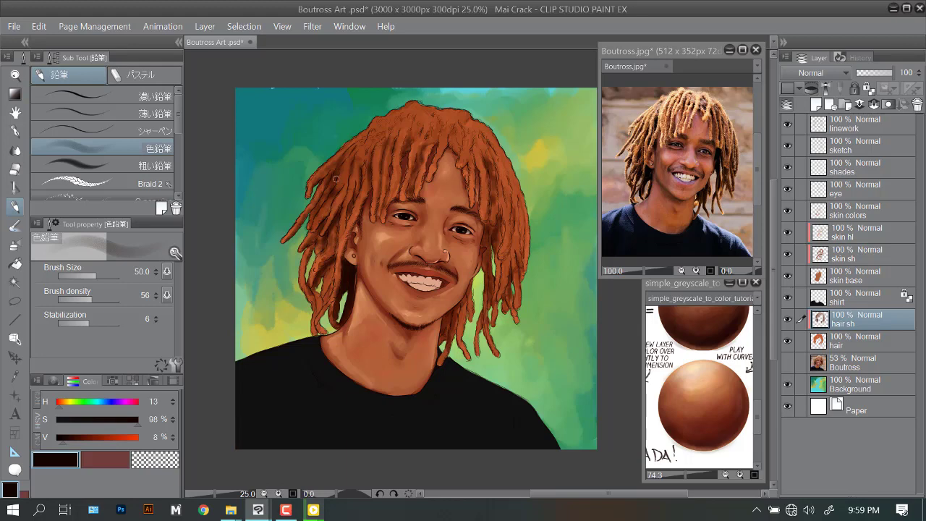
drag(335, 178, 325, 186)
drag(351, 147, 323, 177)
mouse_move(411, 140)
mouse_down()
mouse_move(402, 153)
mouse_move(454, 149)
mouse_up()
drag(421, 114, 372, 139)
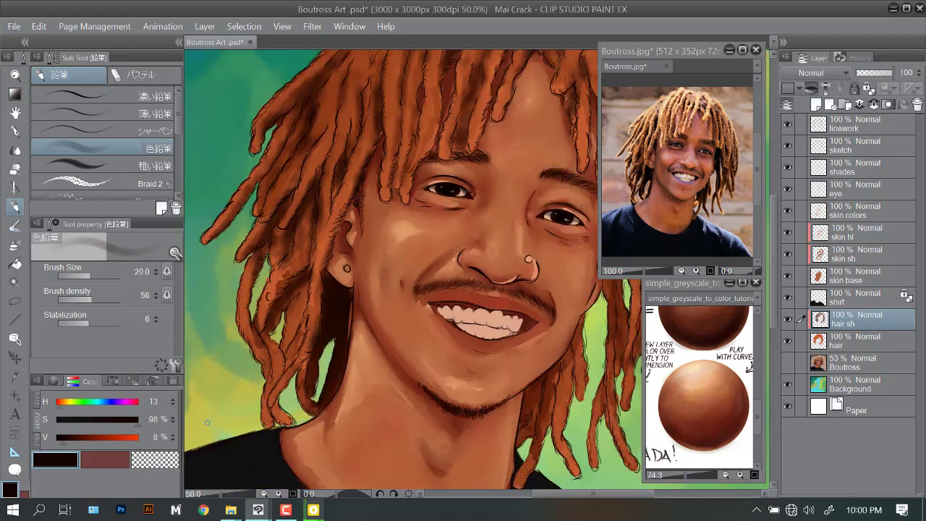
Sample a near-black brown (H 13, S 98, V 3) and shade the gaps between the left-hand and upper dreadlocks with the colored pencil at size 20.
alt+click(274, 326)
drag(345, 326, 398, 303)
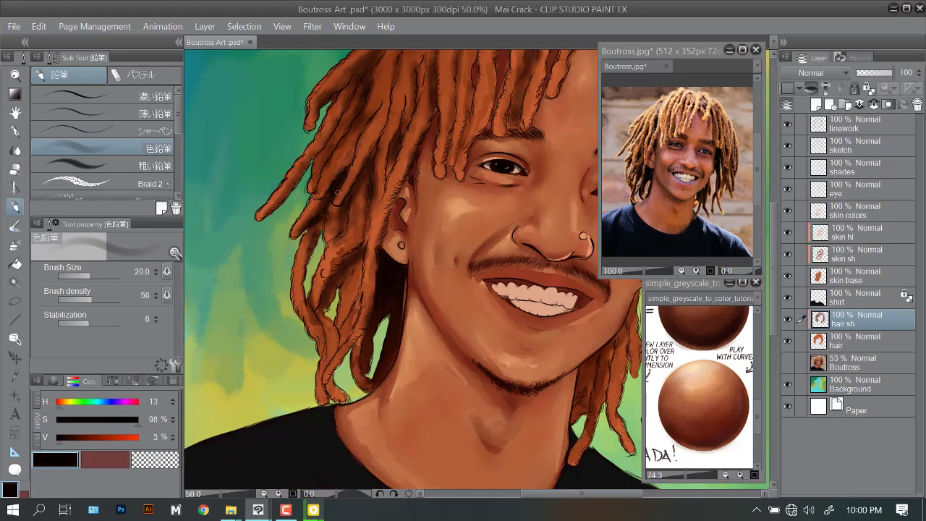
drag(372, 150, 355, 167)
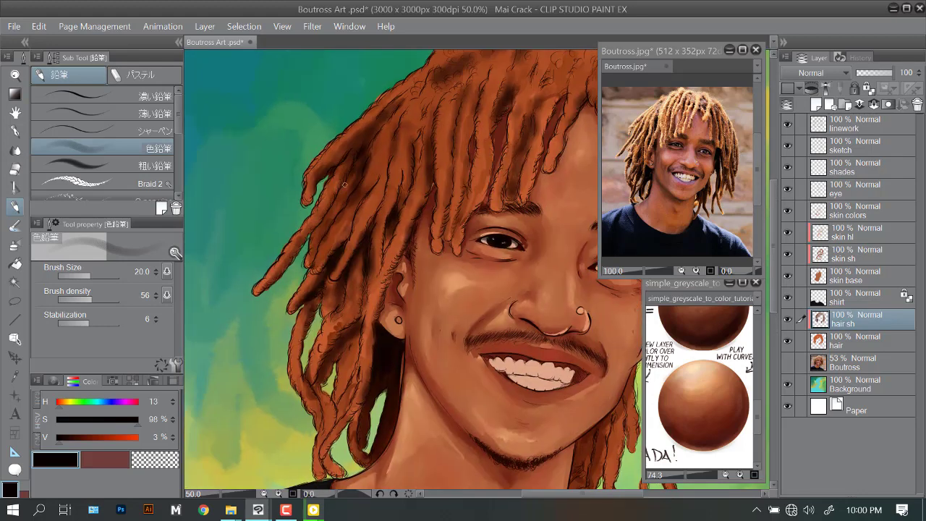
scroll(369, 222, down, 2)
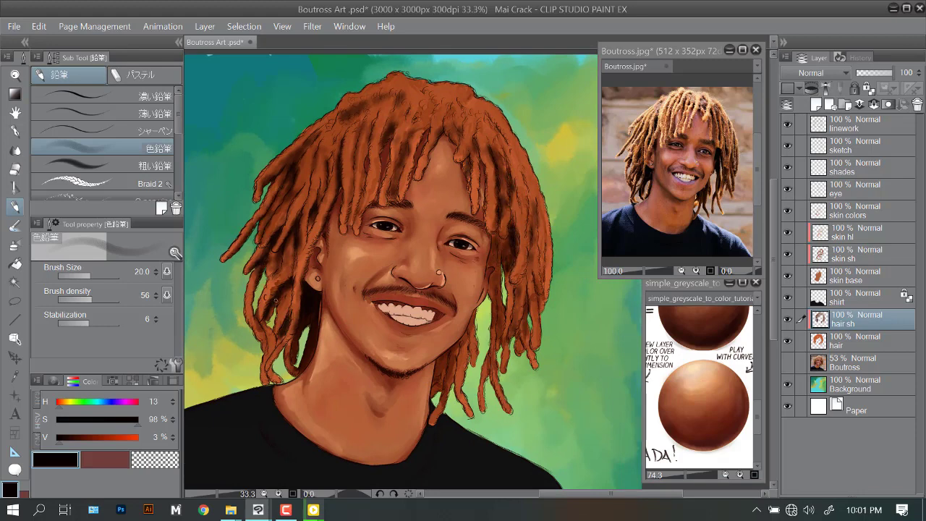
scroll(307, 227, down, 1)
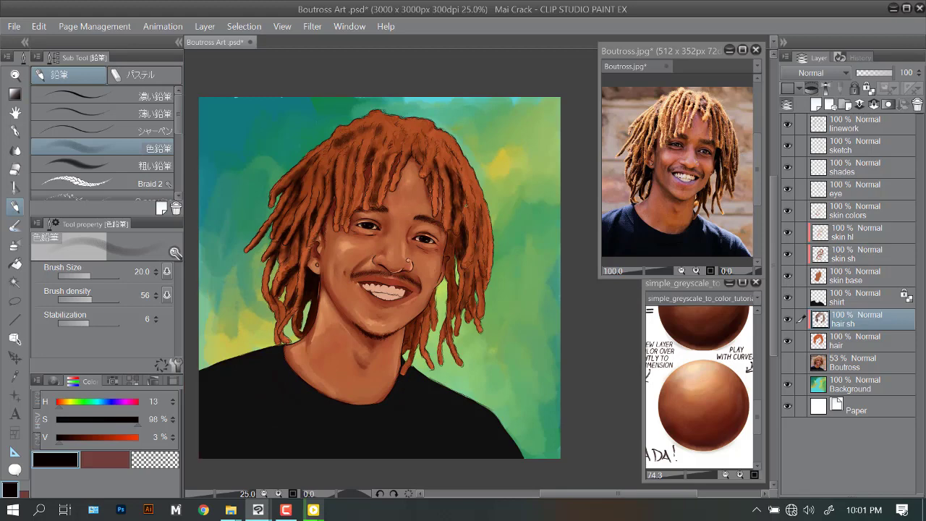
Deepen the near-black shading beside the neck, along the right of the face and across the crown with the colored pencil at size 40.
key(bracketright)
key(bracketright)
key(bracketright)
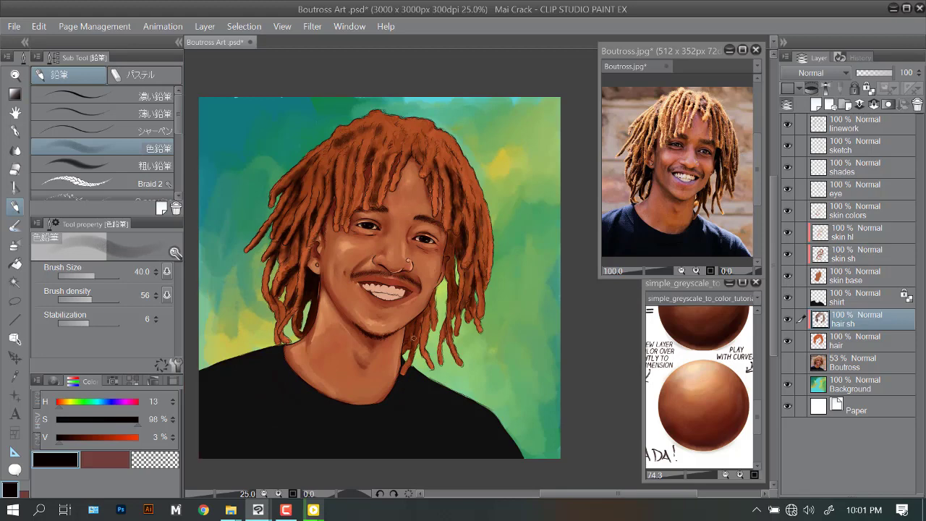
drag(405, 351, 420, 319)
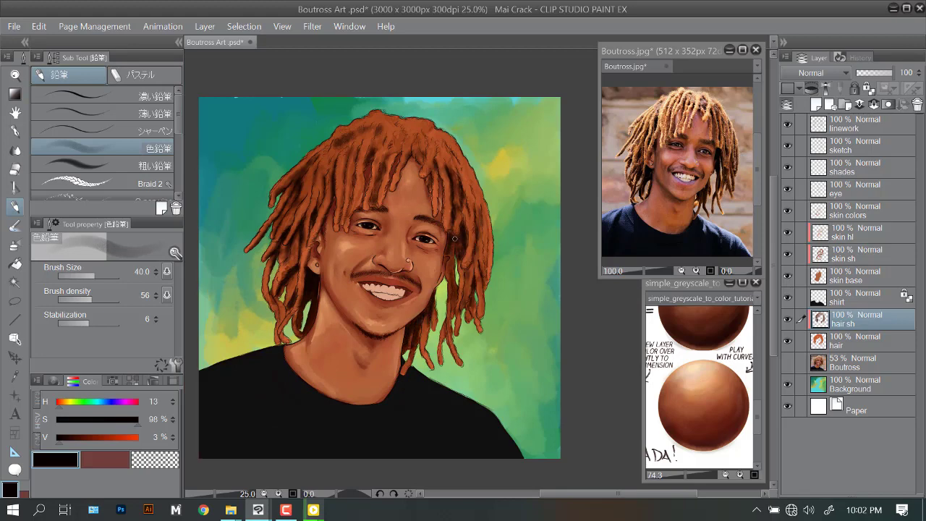
drag(452, 255, 454, 302)
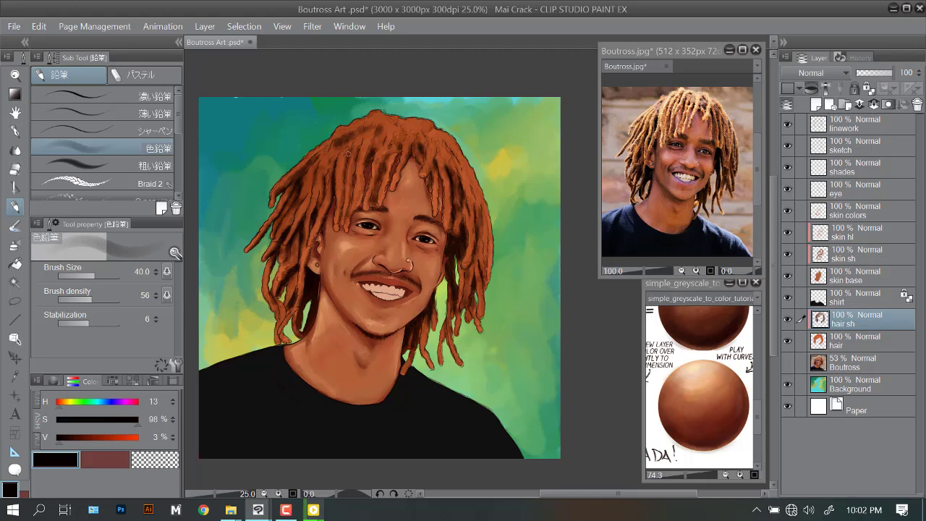
drag(348, 153, 340, 221)
drag(355, 174, 366, 158)
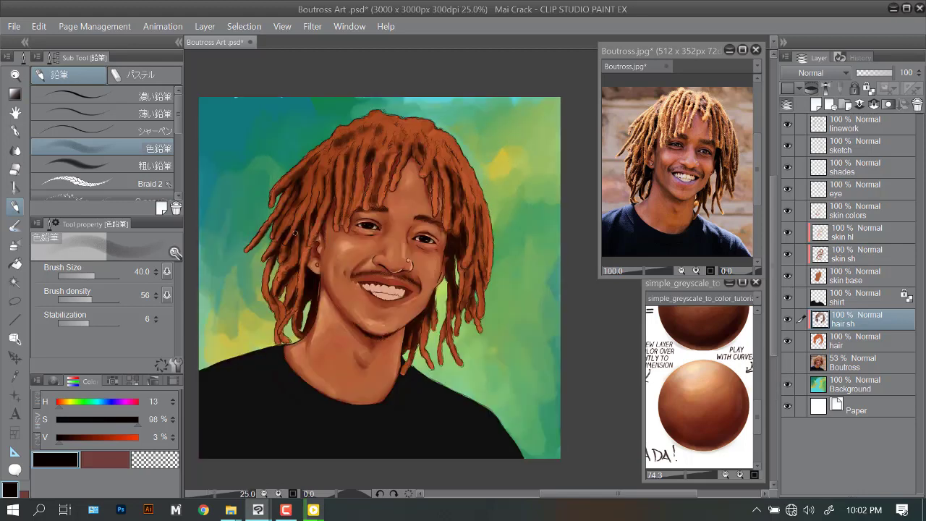
drag(415, 137, 381, 114)
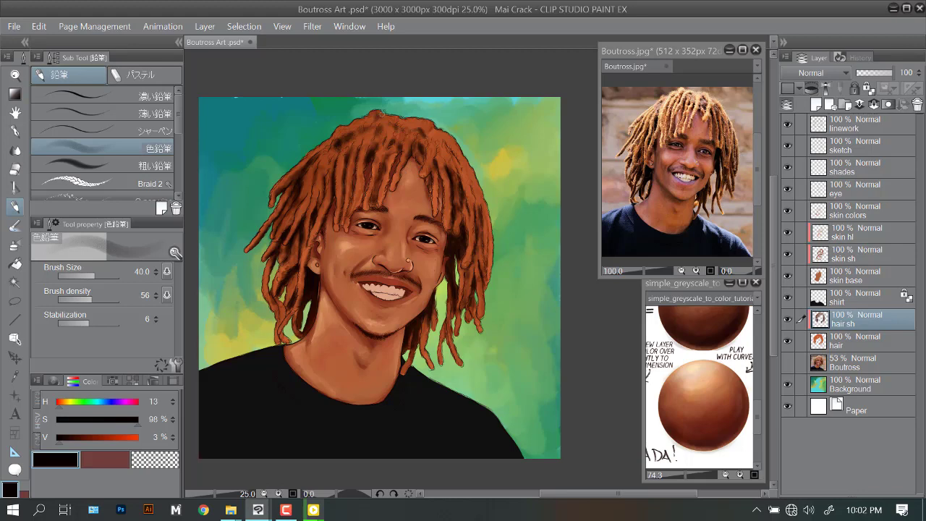
drag(466, 173, 476, 206)
Darken the dreadlocks to the right of the neck at size 60 and switch to the fiber-bleed blending brush.
scroll(453, 233, down, 1)
scroll(452, 233, up, 1)
key(bracketright)
key(bracketright)
mouse_move(418, 330)
mouse_down()
mouse_move(421, 344)
mouse_move(431, 337)
mouse_up()
drag(456, 310, 446, 337)
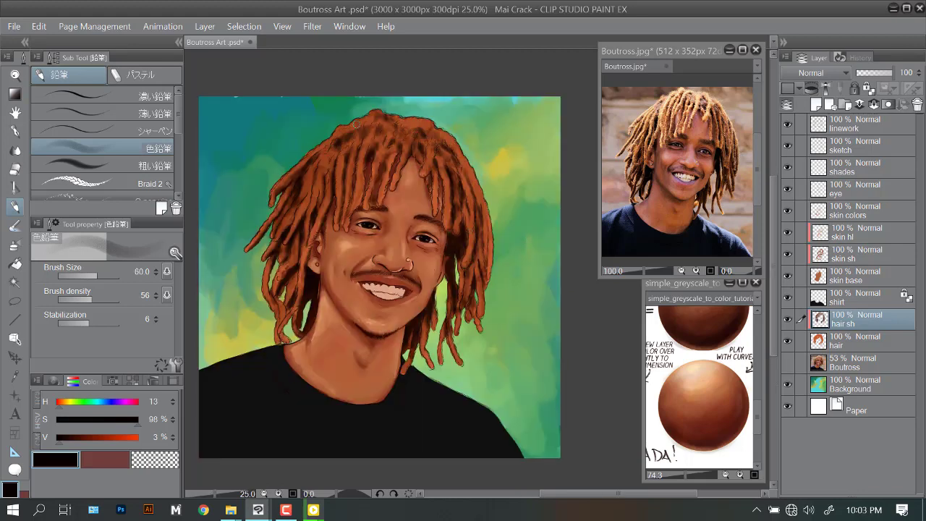
key(j)
scroll(264, 260, up, 1)
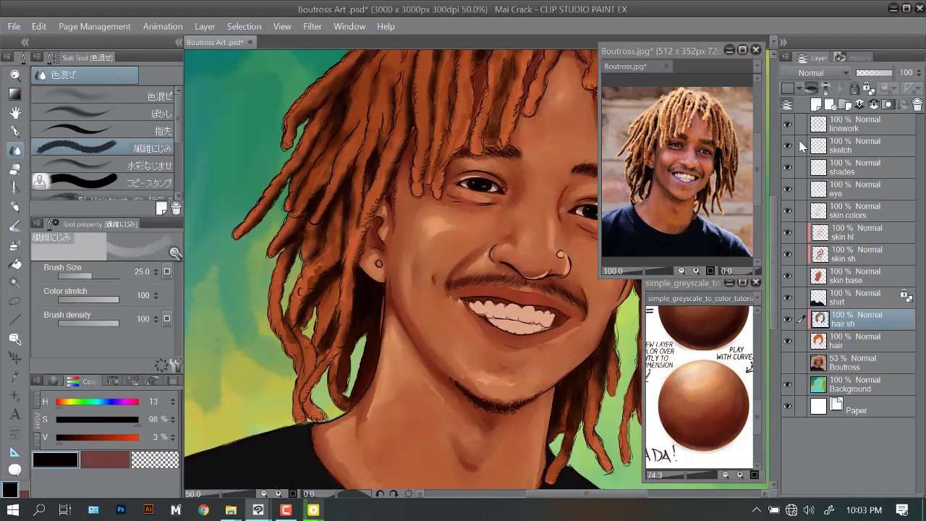
Add a layer named "hair hl" above the hair sh layer and set the color to orange (H 23, S 71, V 79).
key(ctrl+shift+n)
double_click(857, 318)
text(hair hl)
key(Return)
click(57, 384)
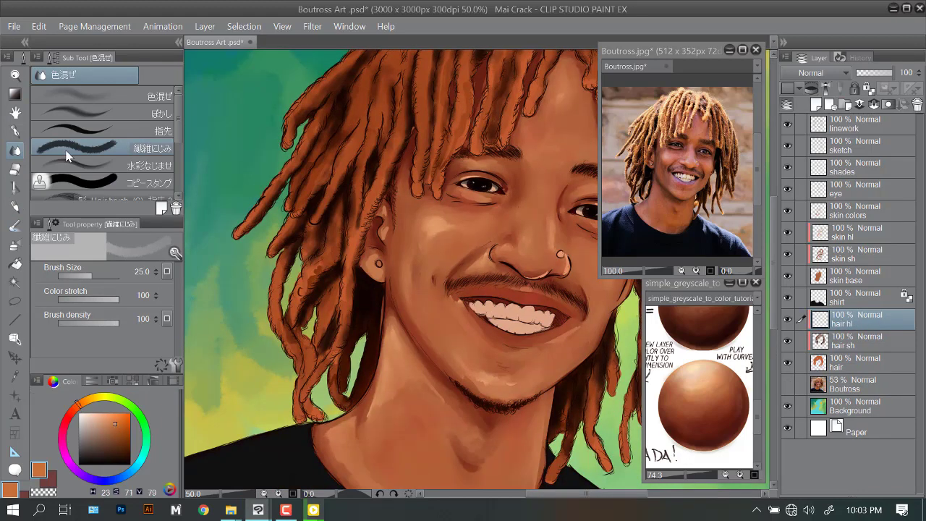
Paint orange highlights on the dreadlocks beside the ear with the colored pencil at size 30.
key(p)
scroll(286, 216, up, 1)
mouse_move(344, 206)
mouse_down()
mouse_move(349, 331)
mouse_move(365, 254)
mouse_move(409, 164)
mouse_up()
scroll(360, 283, down, 1)
key(asciicircum)
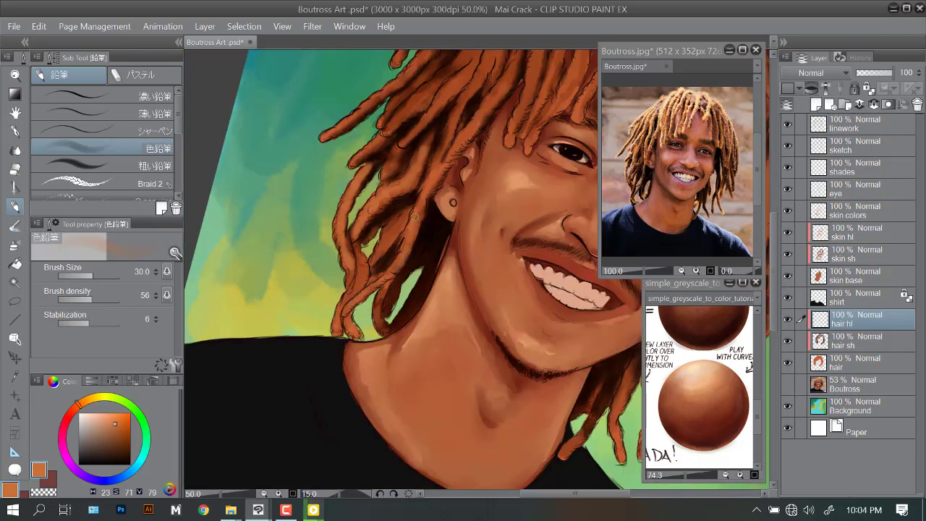
Extend the orange highlights over the left and upper dreadlocks with the colored pencil at size 40.
scroll(405, 239, up, 2)
scroll(434, 159, down, 2)
key(minus)
key(minus)
key(minus)
key(minus)
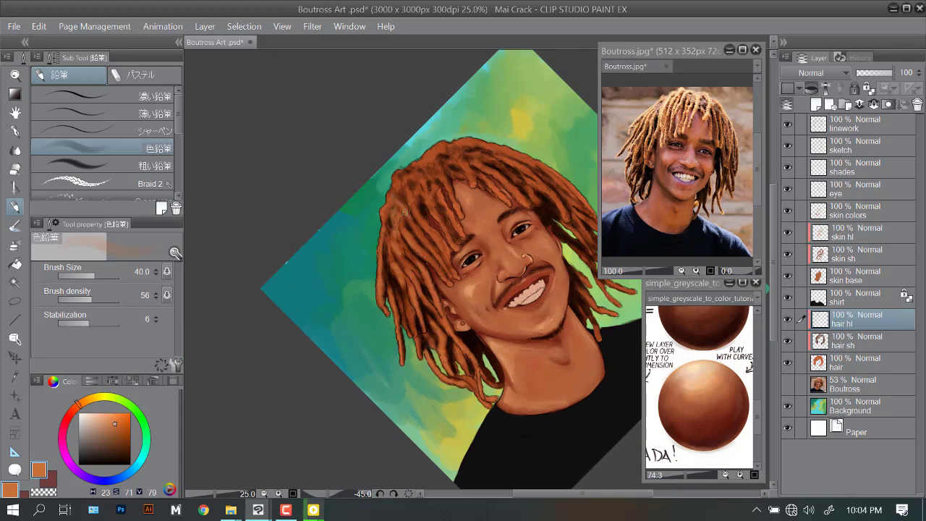
key(at)
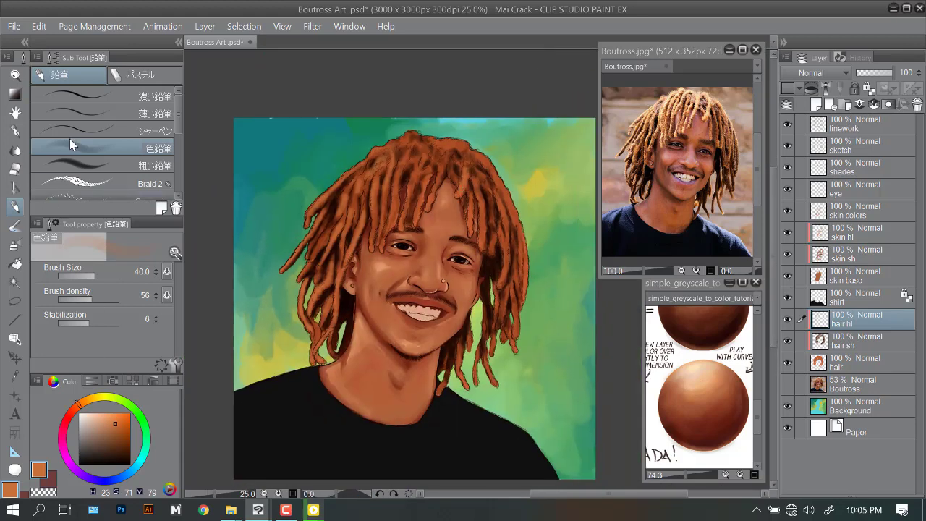
Add orange highlights to the crown and the right-hand dreadlocks with the rough pencil at size 40.
click(73, 165)
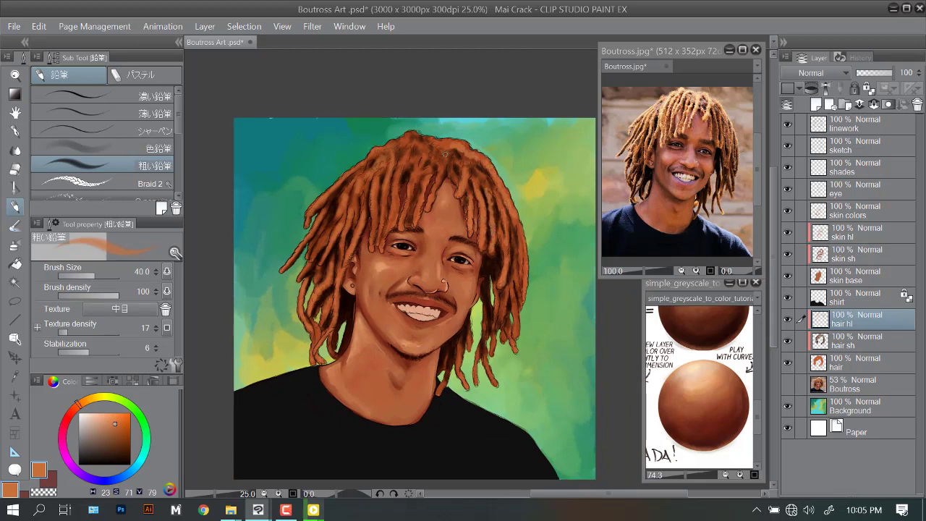
mouse_move(444, 153)
mouse_down()
mouse_move(421, 174)
mouse_move(438, 149)
mouse_up()
mouse_move(515, 330)
mouse_down()
mouse_move(516, 278)
mouse_move(494, 321)
mouse_up()
drag(526, 278, 526, 253)
Lighten the color to H 28, S 68, V 93 and highlight the left-hand dreadlocks with the rough pencil at size 40.
click(112, 416)
drag(375, 205, 375, 179)
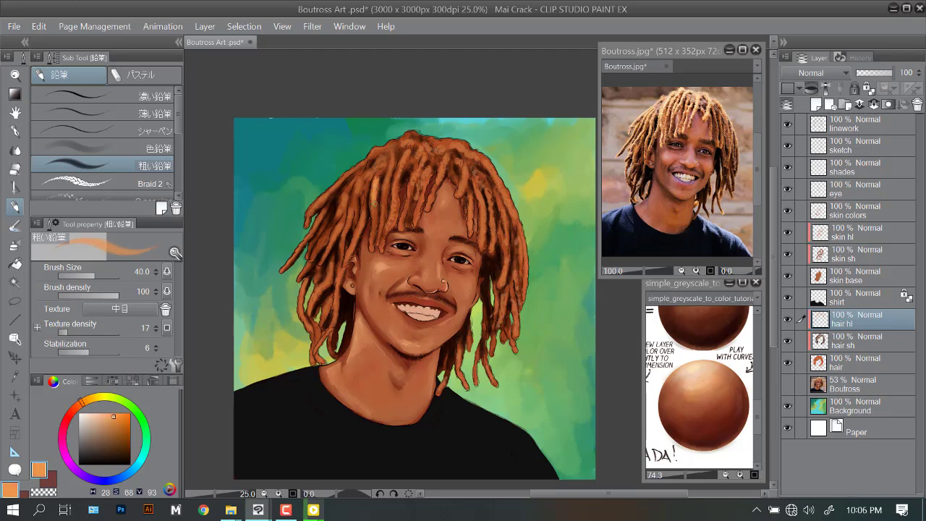
drag(303, 331, 306, 233)
drag(324, 236, 309, 203)
drag(337, 311, 331, 246)
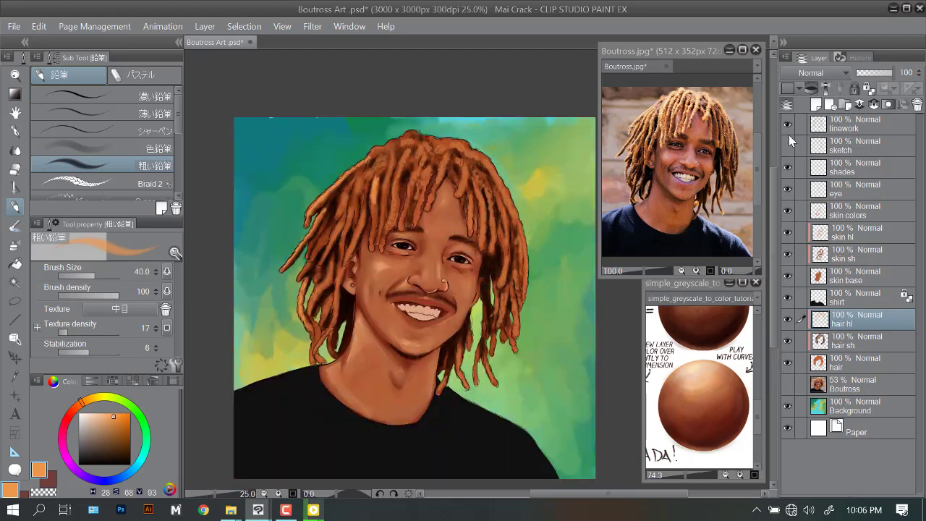
mouse_move(321, 367)
mouse_down()
mouse_move(311, 289)
mouse_move(321, 257)
mouse_up()
mouse_move(324, 260)
mouse_down()
mouse_move(340, 225)
mouse_move(341, 184)
mouse_move(358, 211)
mouse_up()
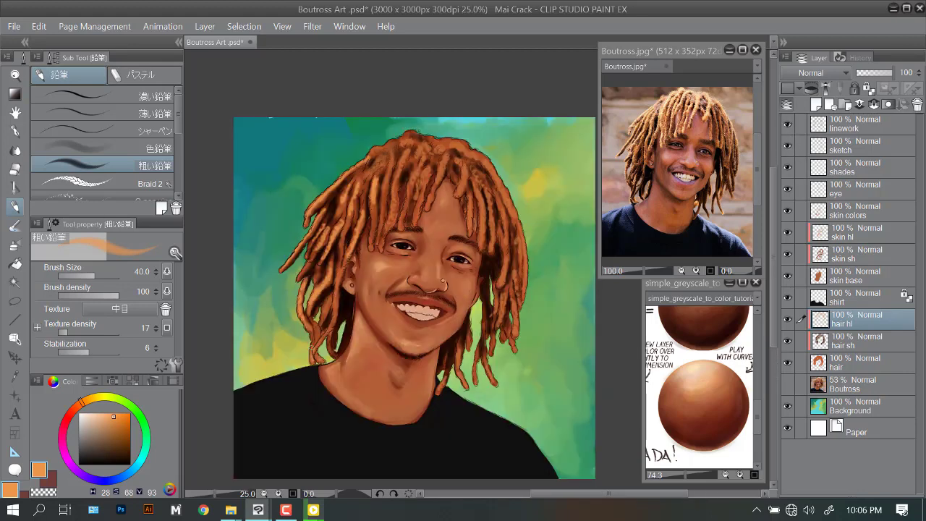
Continue the light orange highlights along the right-hand dreadlocks and the fringe over the forehead.
drag(469, 193, 459, 167)
mouse_move(484, 230)
mouse_down()
mouse_move(475, 190)
mouse_move(506, 285)
mouse_up()
drag(502, 195, 520, 265)
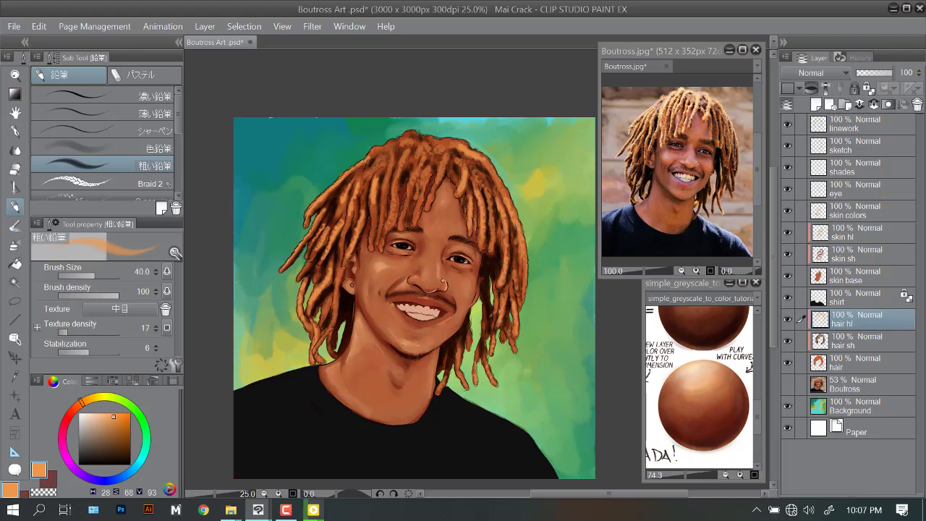
drag(418, 200, 404, 155)
mouse_move(402, 204)
mouse_down()
mouse_move(391, 158)
mouse_move(382, 161)
mouse_up()
drag(379, 226, 376, 211)
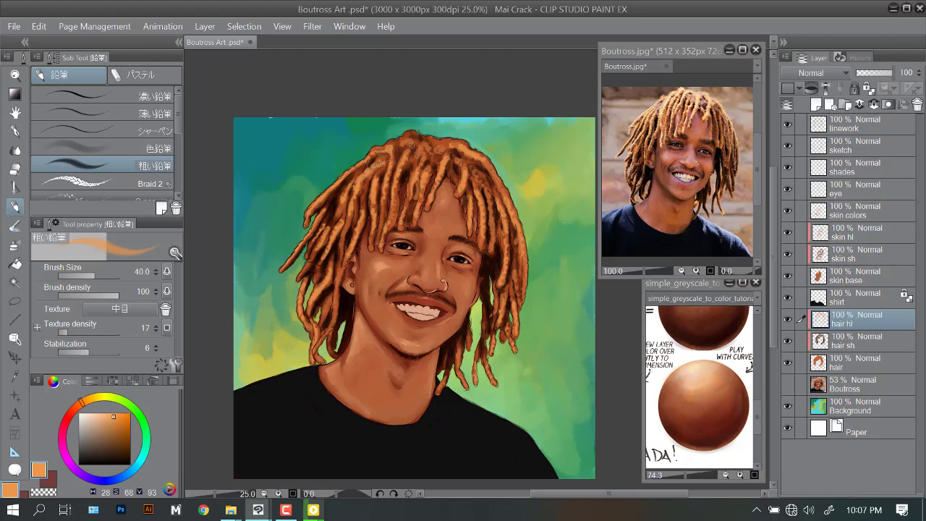
scroll(320, 204, down, 1)
scroll(319, 204, up, 1)
Paint pale peach (H 28, S 43, V 100) highlights on the fringe and left-hand dreadlocks with the dark pencil at size 30.
alt+click(320, 203)
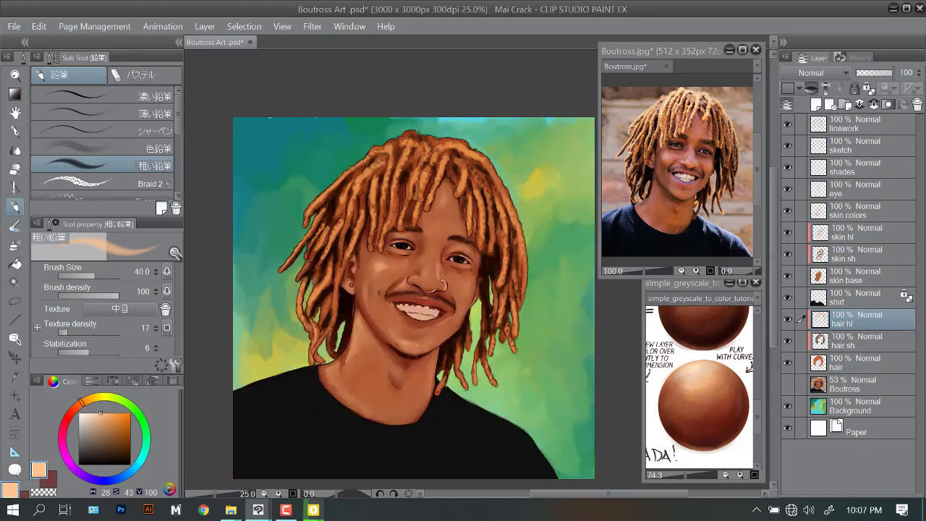
click(101, 95)
scroll(320, 204, up, 1)
key(bracketright)
key(bracketright)
key(bracketright)
key(bracketright)
key(bracketright)
key(bracketright)
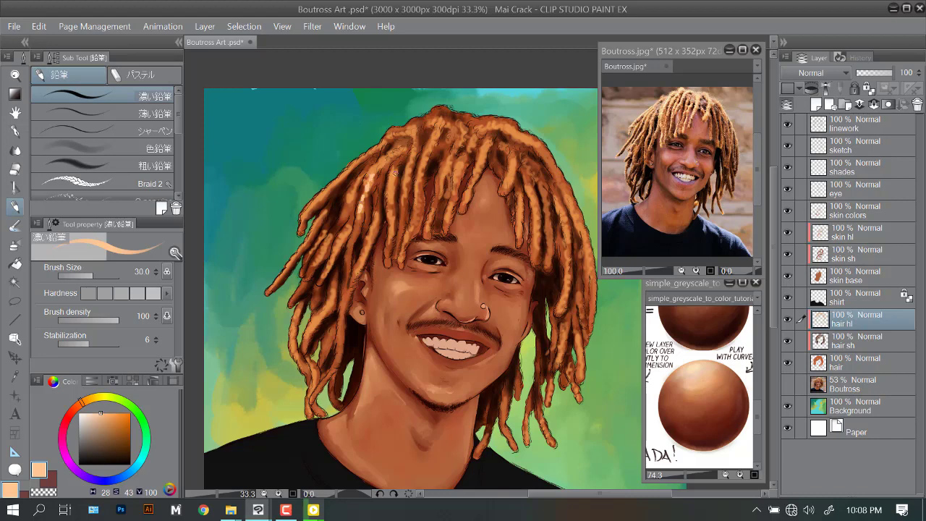
drag(394, 172, 389, 249)
drag(273, 290, 301, 244)
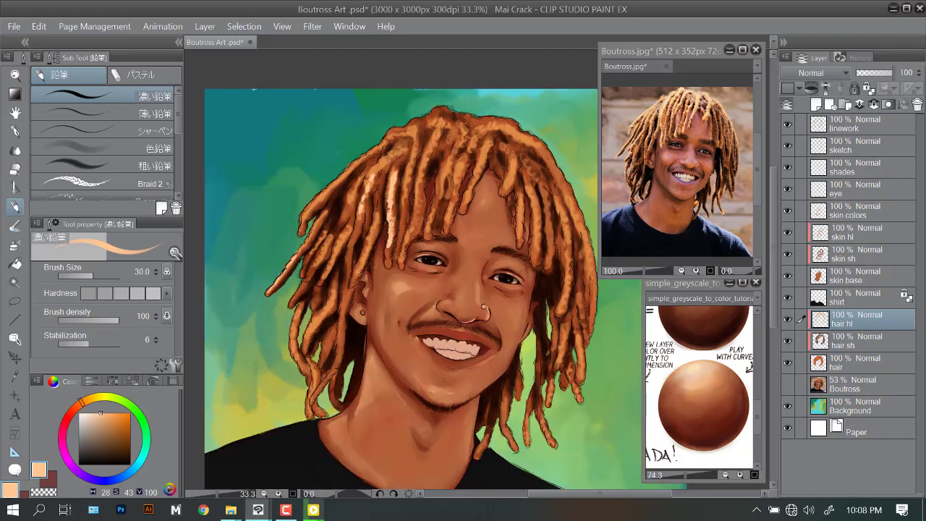
scroll(363, 178, down, 1)
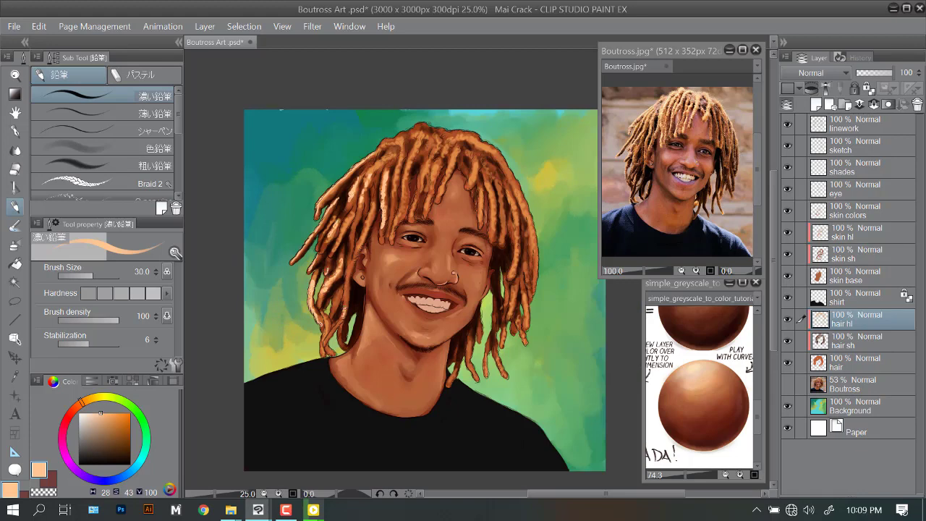
Block in a broad peach highlight at the crown of the hair with the dark pencil at size 120.
scroll(337, 190, down, 1)
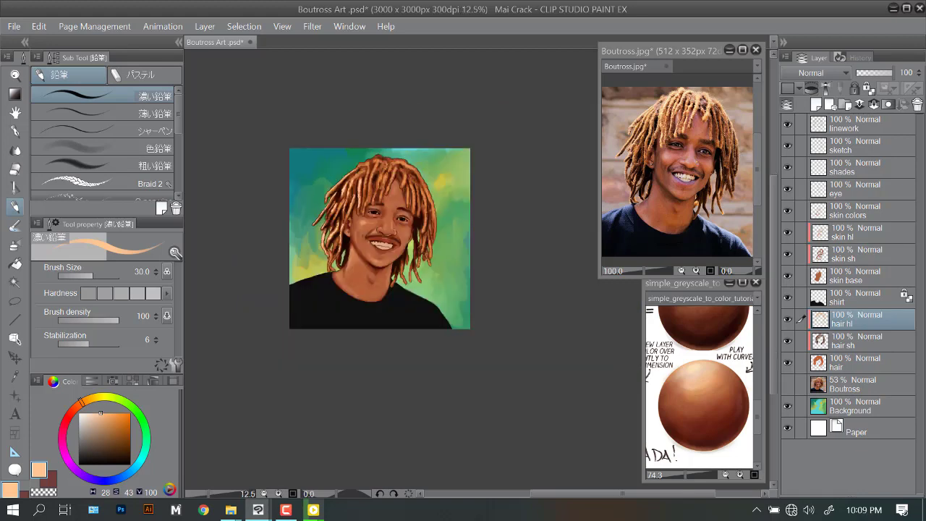
scroll(337, 189, up, 1)
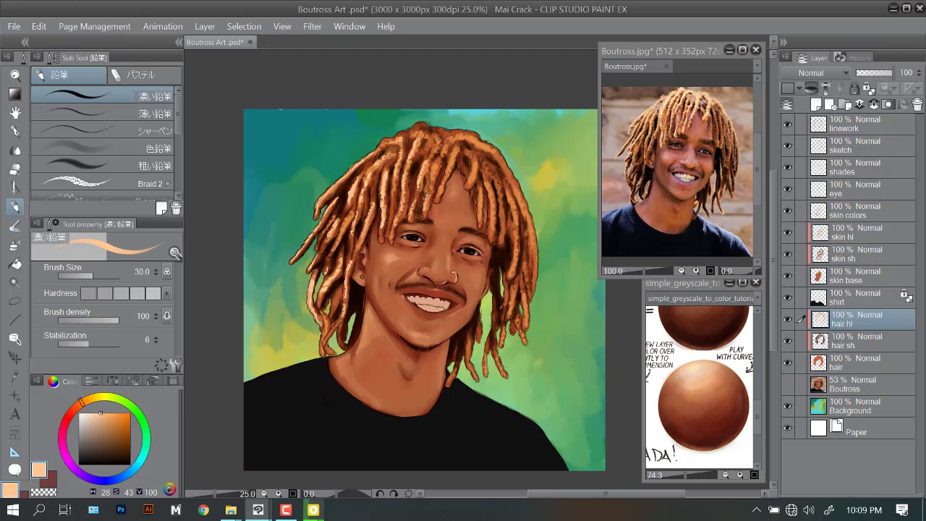
scroll(431, 188, down, 1)
scroll(431, 189, up, 1)
key(minus)
key(minus)
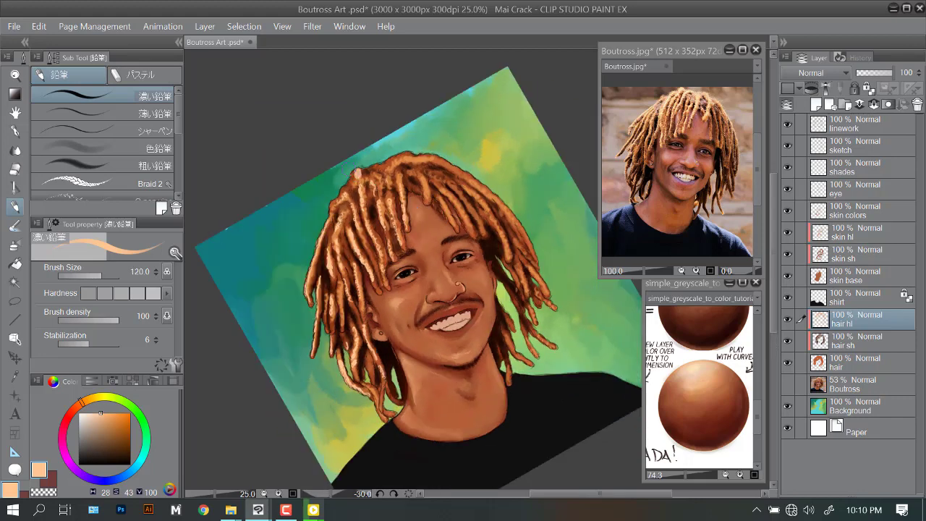
scroll(357, 175, down, 1)
Carry the peach highlights across the top right of the hair and reduce the dark pencil to size 60.
key(asciicircum)
key(asciicircum)
key(asciicircum)
scroll(356, 175, up, 1)
key(bracketleft)
key(bracketleft)
mouse_move(391, 181)
mouse_down()
mouse_move(464, 224)
mouse_move(452, 289)
mouse_move(486, 350)
mouse_up()
scroll(463, 225, up, 1)
key(bracketleft)
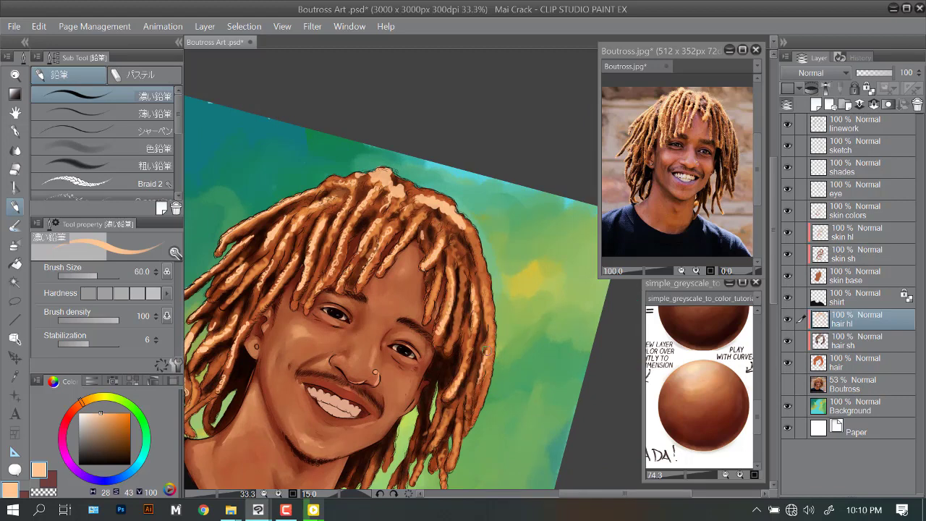
Highlight the right-hand dreadlocks from the crown down to their tips in pale peach at size 60.
drag(468, 226, 492, 329)
key(minus)
scroll(516, 272, down, 2)
scroll(516, 272, up, 1)
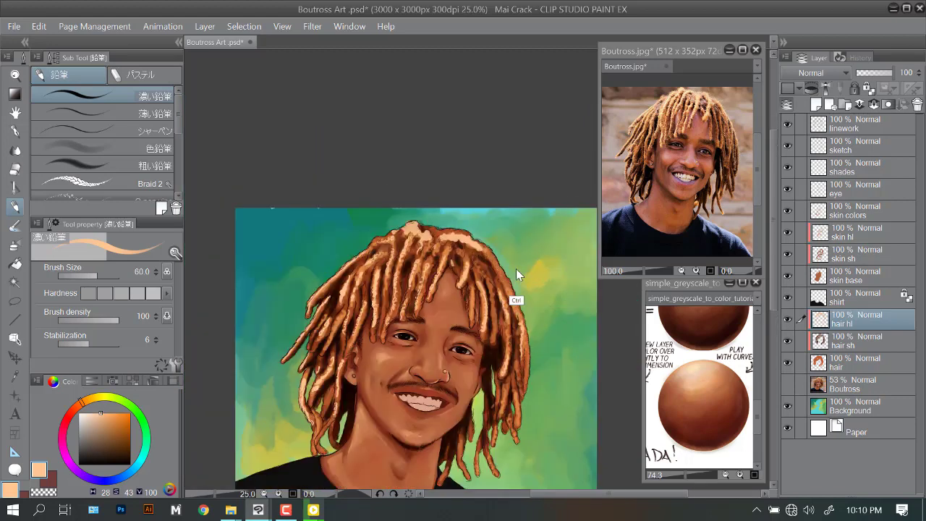
mouse_move(498, 261)
mouse_down()
mouse_move(519, 318)
mouse_move(518, 420)
mouse_up()
drag(492, 391, 483, 341)
drag(456, 376, 469, 426)
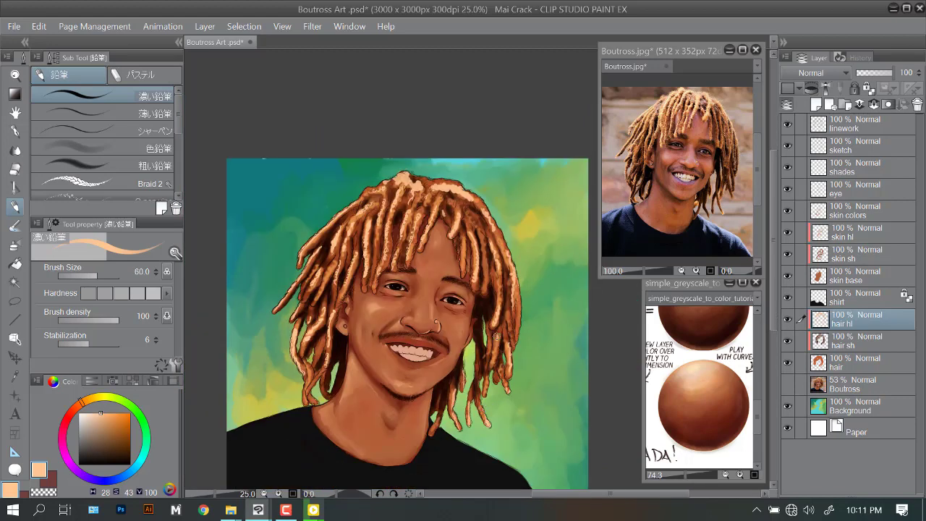
drag(496, 335, 507, 349)
drag(496, 265, 479, 225)
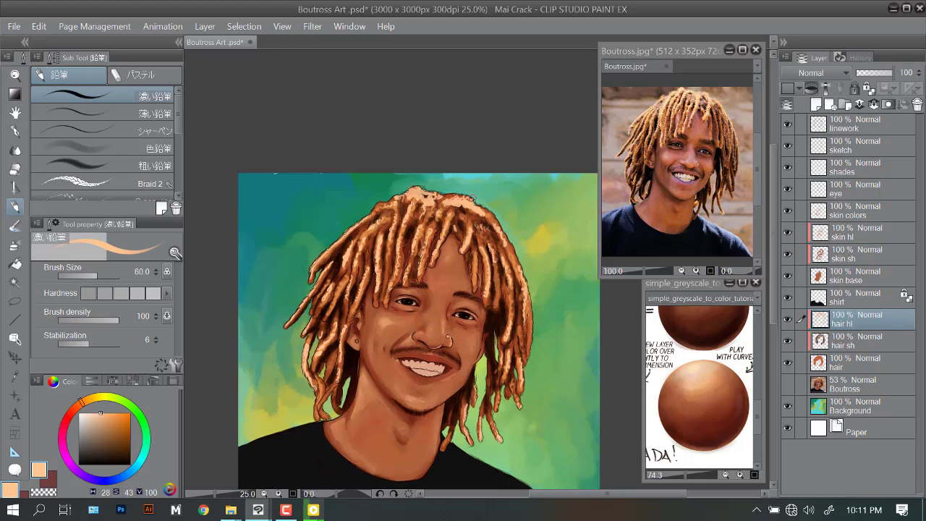
Add a layer named "hair extra details" above the hair hl layer.
scroll(472, 199, up, 1)
click(849, 340)
click(839, 318)
key(ctrl+shift+n)
double_click(839, 321)
text(hai)
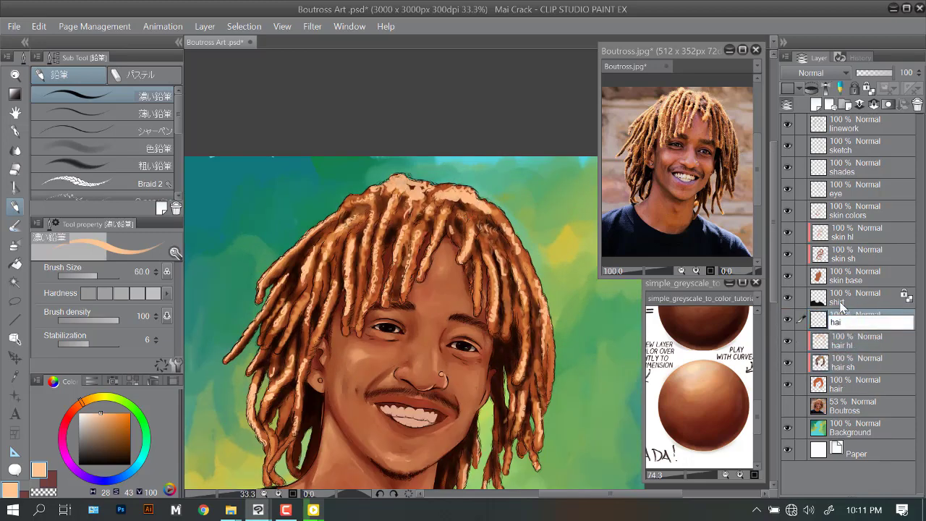
text(r extra details)
key(Return)
Darken the gaps between the left-hand dreadlocks beside the ear in near-black with the dark pencil at size 17.
scroll(390, 276, up, 3)
key(minus)
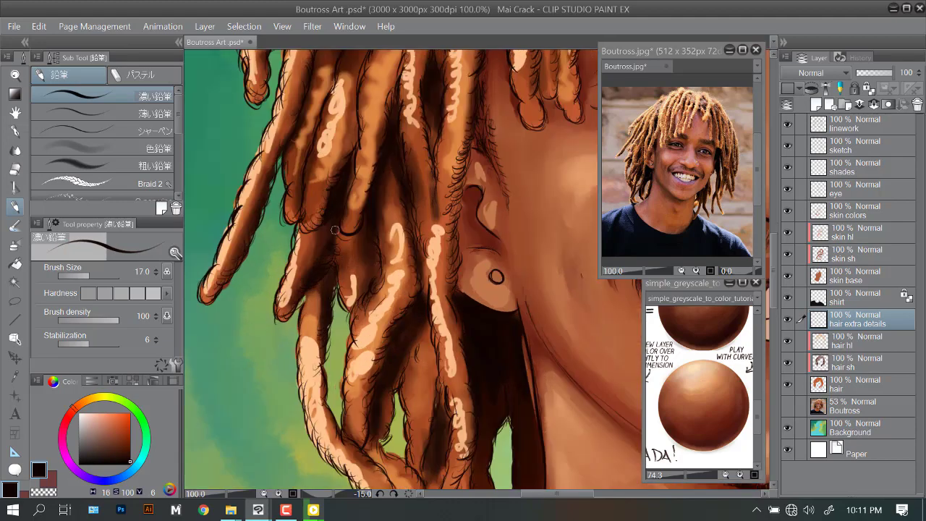
alt+click(335, 205)
drag(352, 150, 347, 203)
key(ctrl+0)
scroll(389, 188, up, 2)
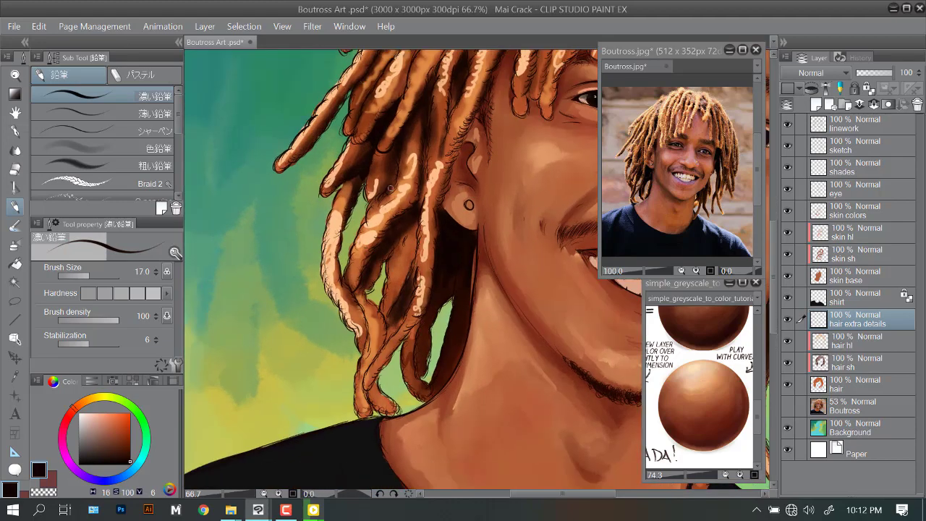
Extend the near-black shadows along the lower left-hand dreadlocks toward the shoulder at size 17.
drag(349, 219, 336, 278)
key(ctrl+0)
scroll(365, 163, up, 3)
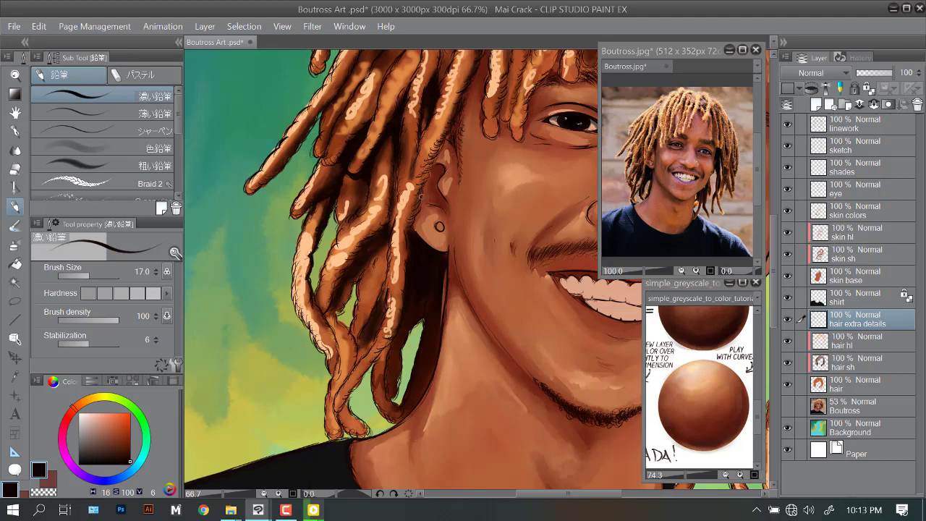
key(ctrl+0)
scroll(411, 259, up, 2)
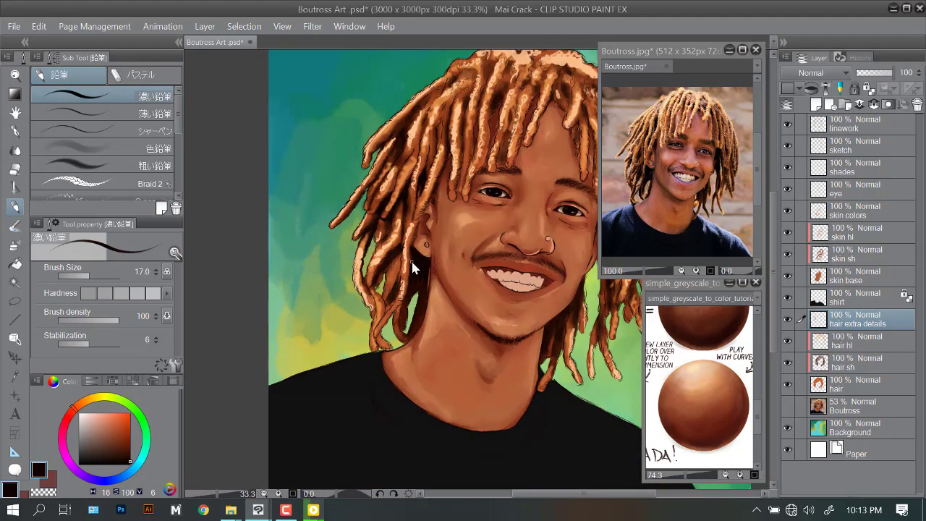
Increase the dark pencil to size 25 and deepen the shadows between the left-hand dreadlocks above the ear.
key(bracketright)
key(bracketright)
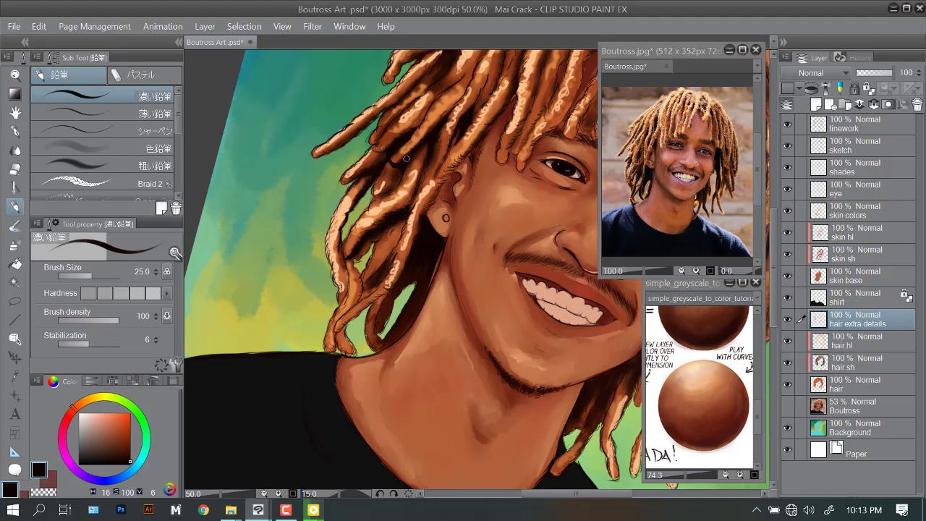
key(ctrl+0)
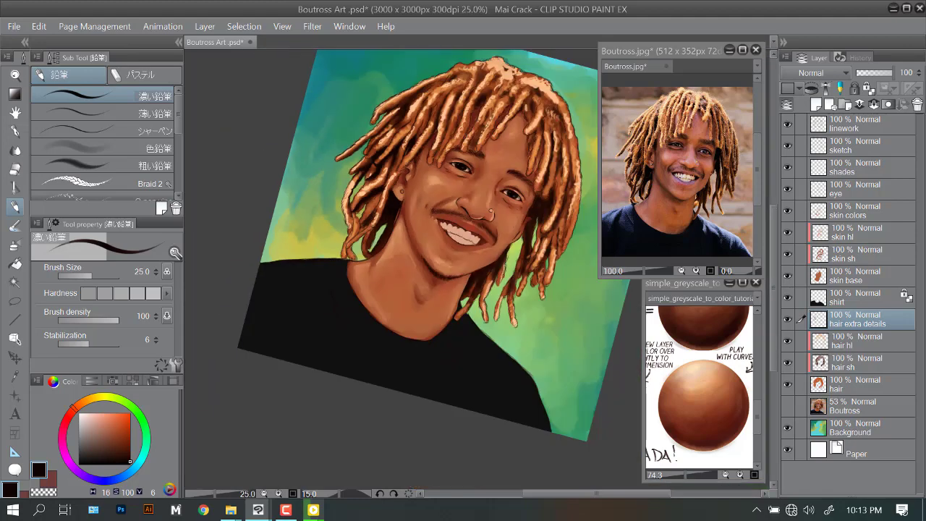
key(at)
scroll(479, 133, up, 2)
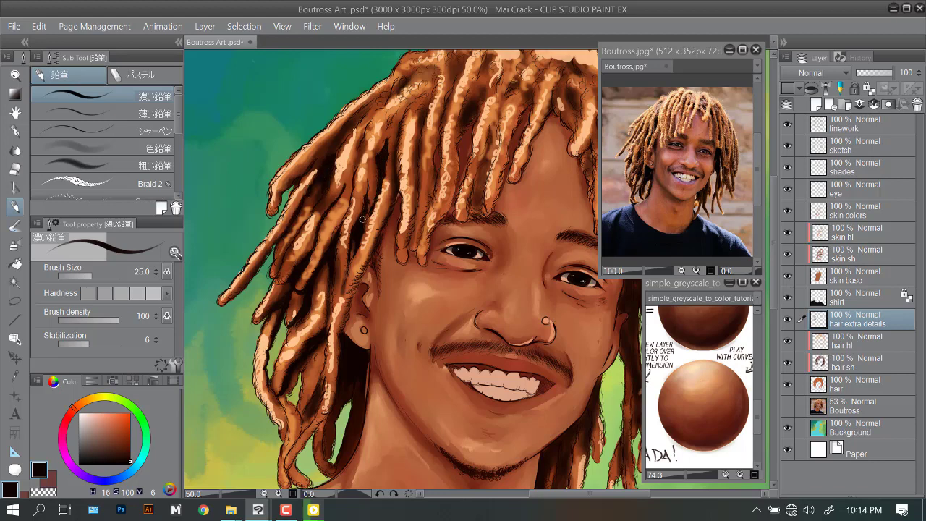
scroll(363, 218, up, 1)
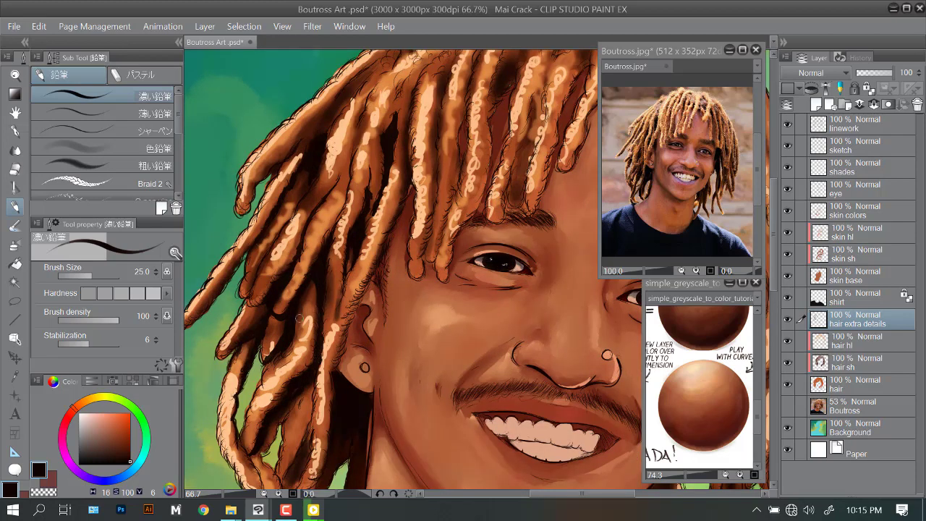
Darken the inner edge of the looping left-hand dreadlock and the hair against the neck at size 25.
key(asciicircum)
drag(301, 352, 311, 305)
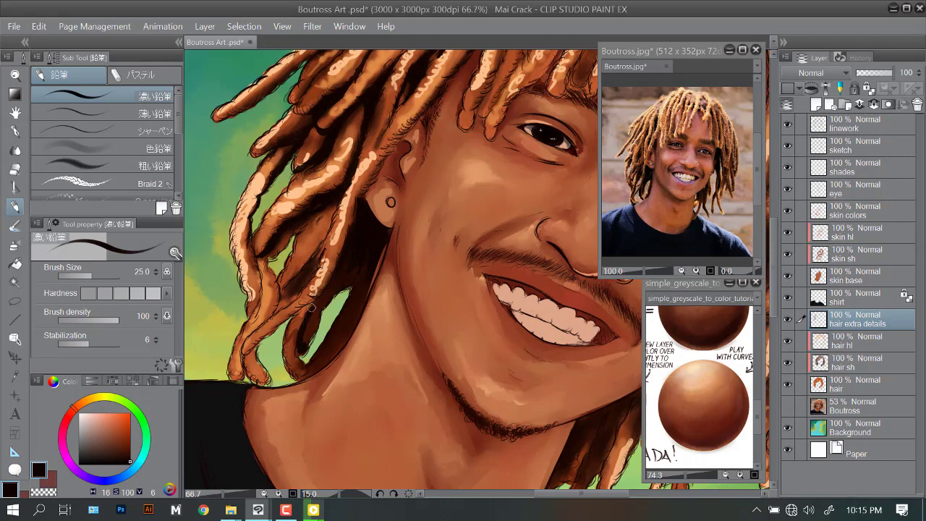
mouse_move(307, 373)
mouse_down()
mouse_move(347, 334)
mouse_move(372, 261)
mouse_up()
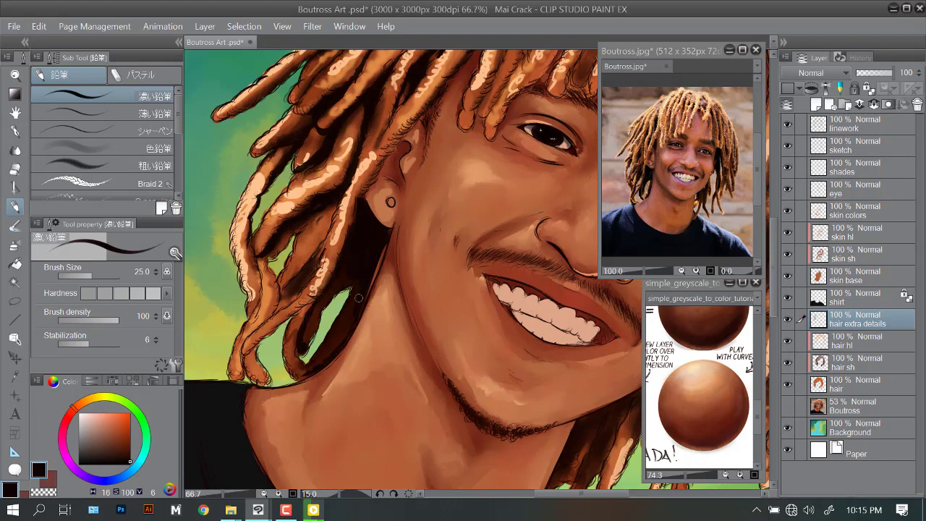
scroll(321, 358, down, 2)
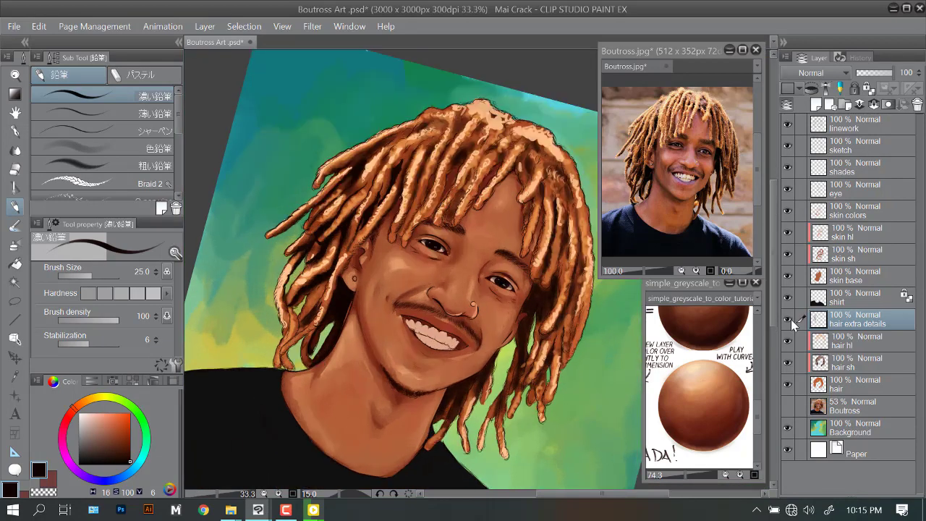
Paint near-black shadows between the upper left-hand dreadlocks from the temple toward the crown.
scroll(299, 225, up, 2)
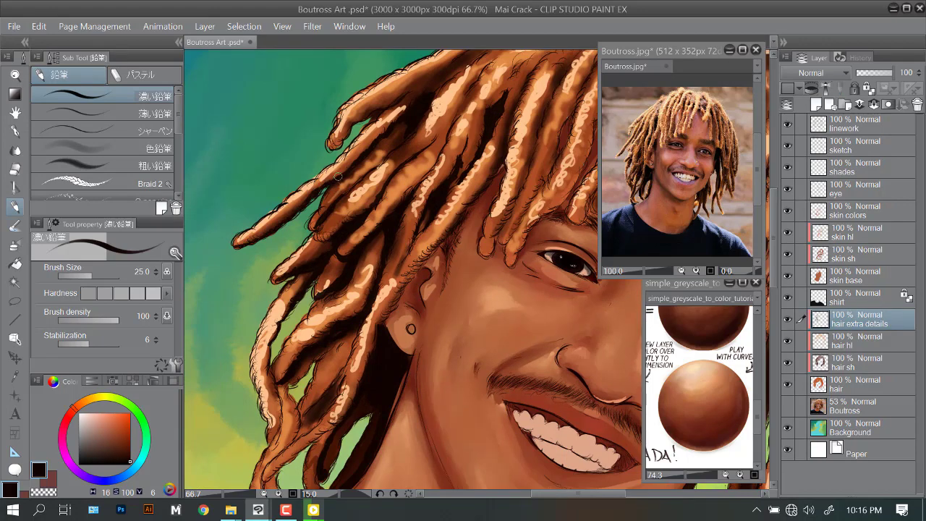
scroll(362, 118, down, 1)
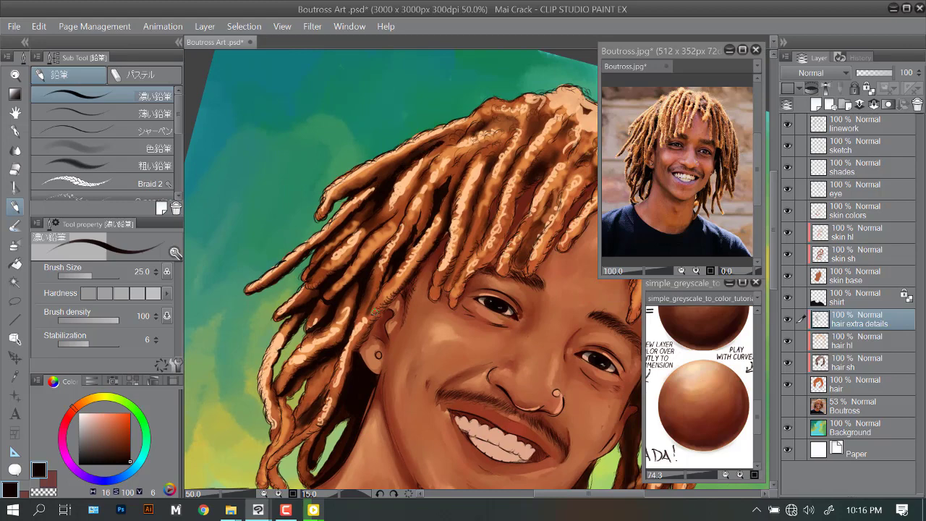
key(asciicircum)
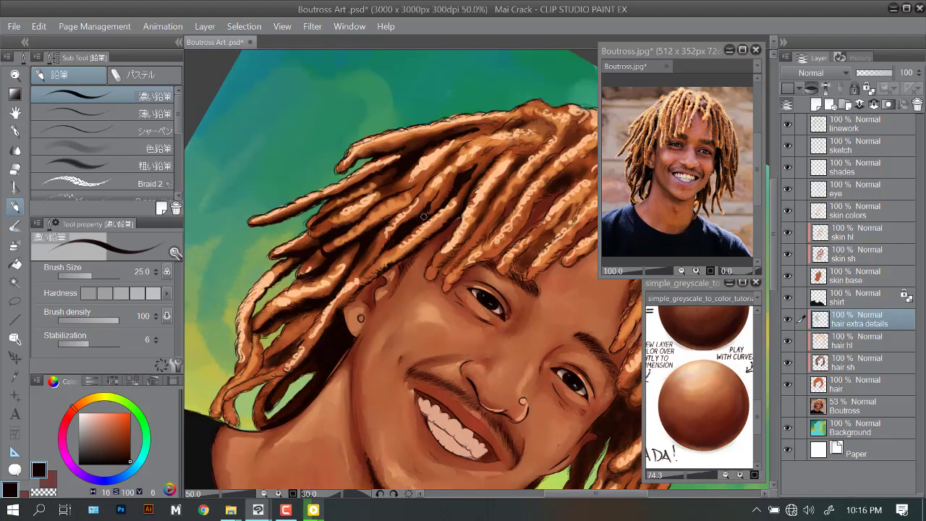
scroll(483, 129, down, 2)
Refine the dark separations between the hanging left-hand dreadlocks and their crossing tips at size 25.
scroll(374, 260, up, 3)
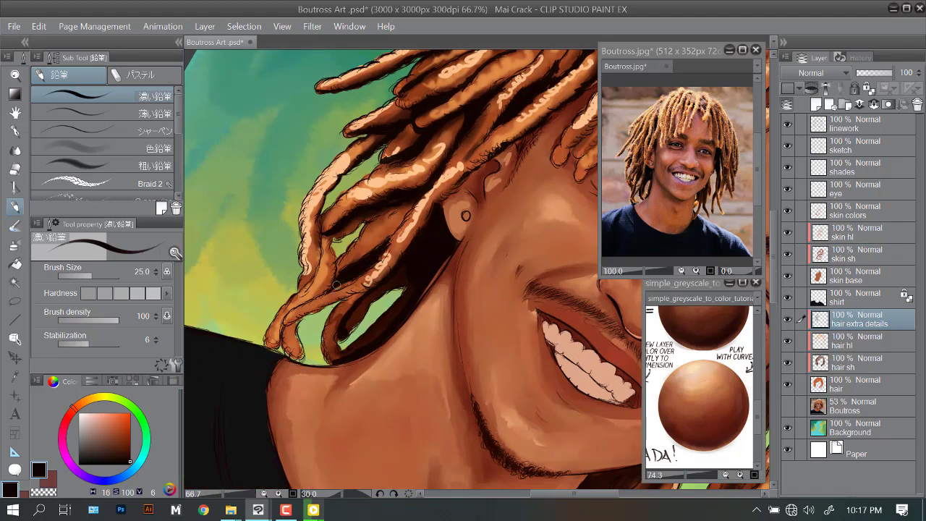
scroll(420, 191, down, 2)
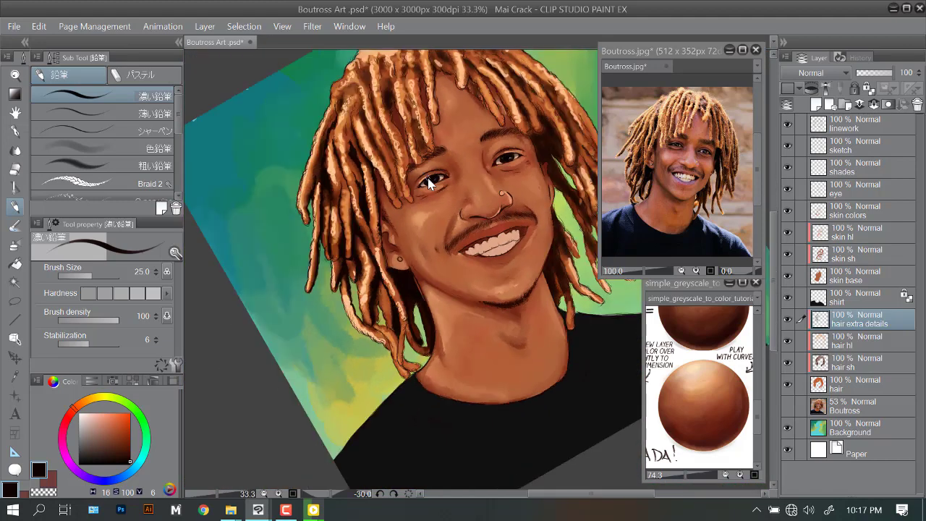
scroll(428, 182, up, 1)
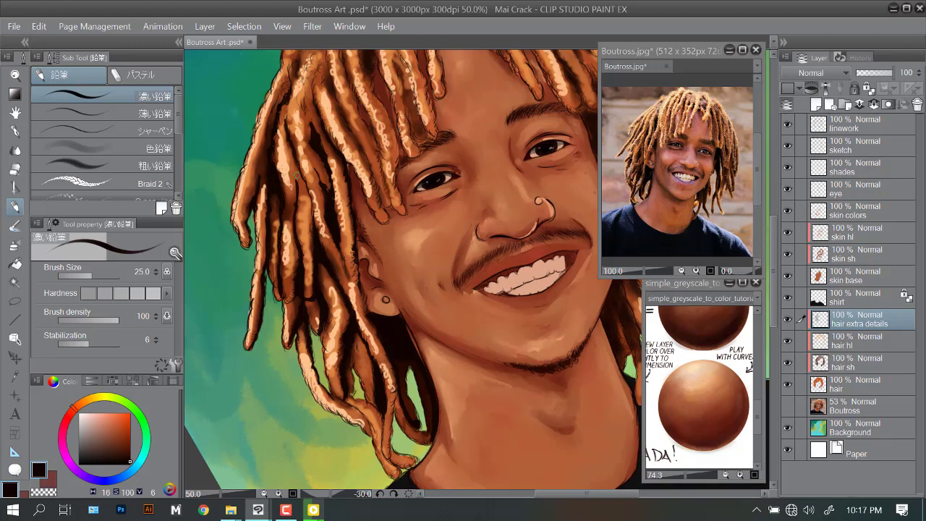
scroll(288, 95, down, 1)
key(^)
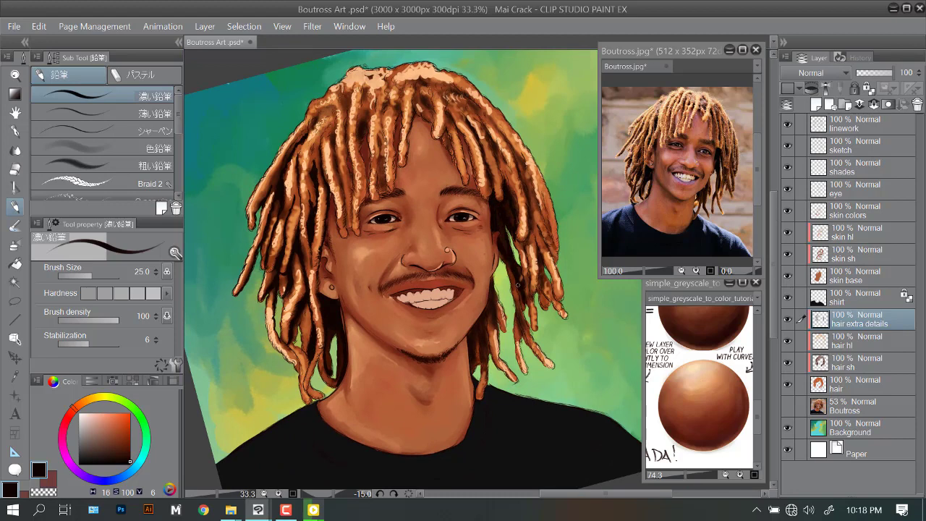
Increase the dark pencil to size 50 and darken the hair beside the right side of the jaw and neck.
key(bracketright)
key(bracketright)
key(bracketright)
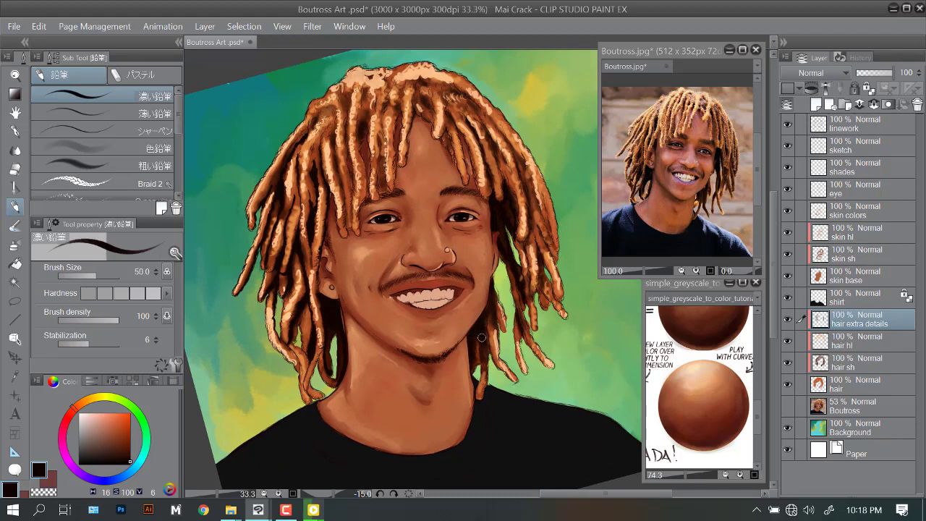
mouse_move(481, 337)
mouse_down()
mouse_move(486, 304)
mouse_move(497, 340)
mouse_move(484, 394)
mouse_move(486, 343)
mouse_up()
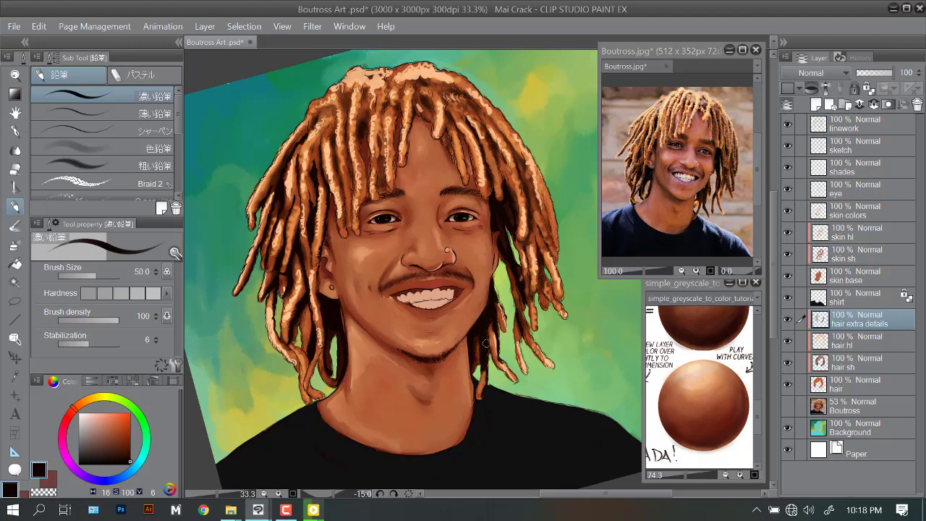
drag(337, 349, 473, 198)
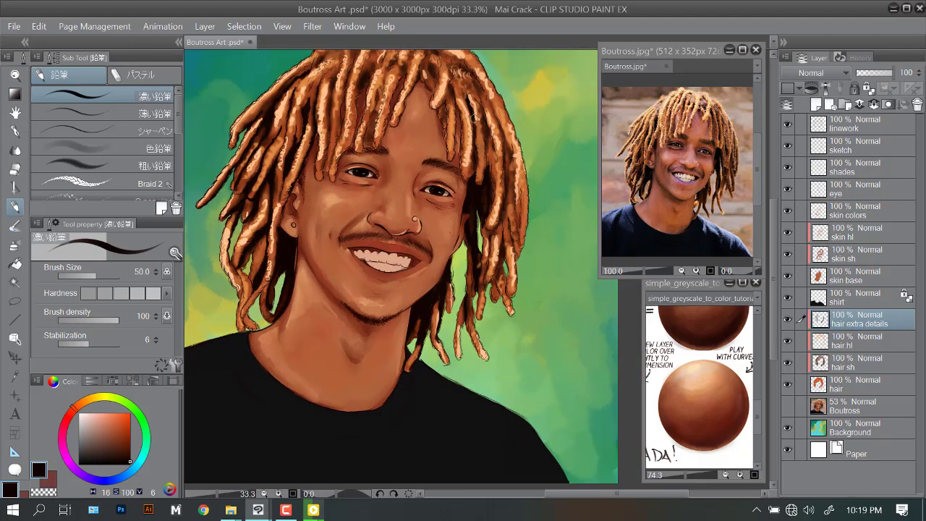
Reduce the dark pencil to size 30 and shade the gaps between the right-hand dreadlocks from the crown down.
key(bracketleft)
key(bracketleft)
mouse_move(479, 97)
mouse_down()
mouse_move(510, 144)
mouse_move(491, 240)
mouse_up()
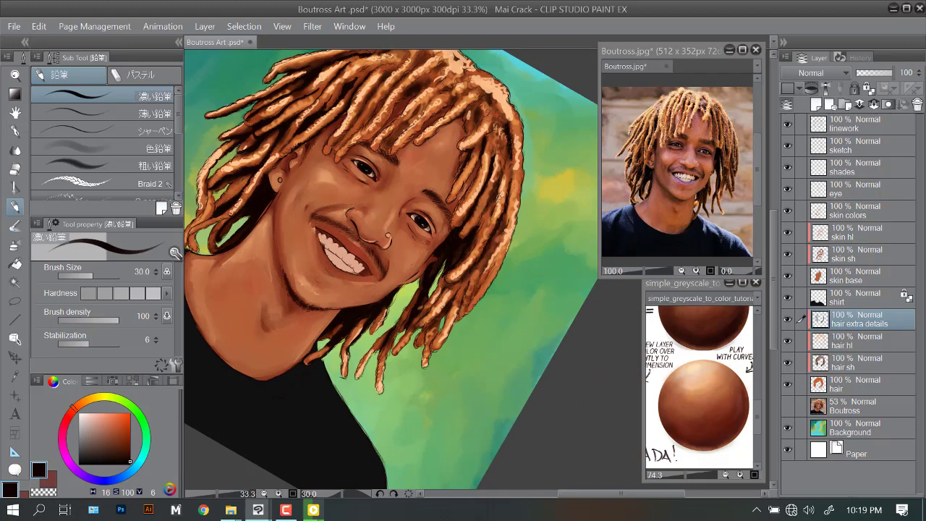
key(ctrl+0)
key(ctrl+plus)
key(ctrl+plus)
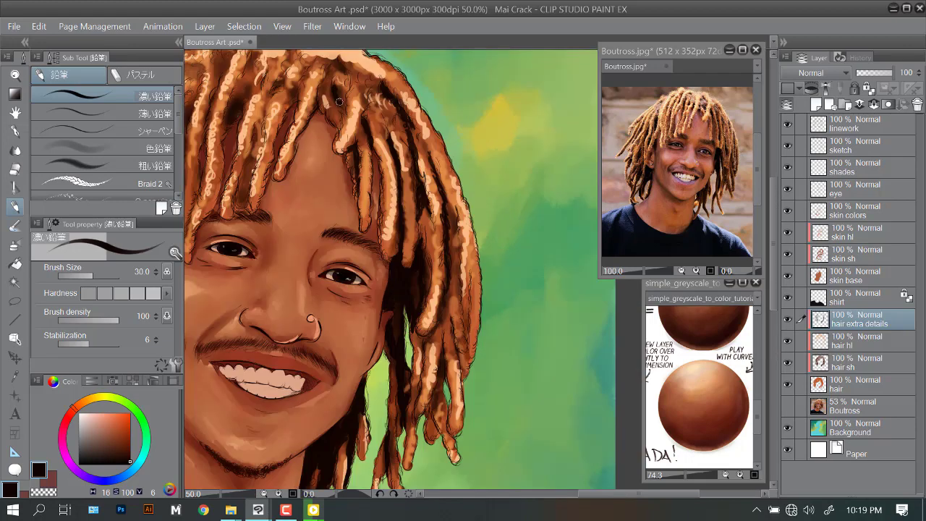
scroll(358, 141, down, 1)
drag(358, 141, 481, 163)
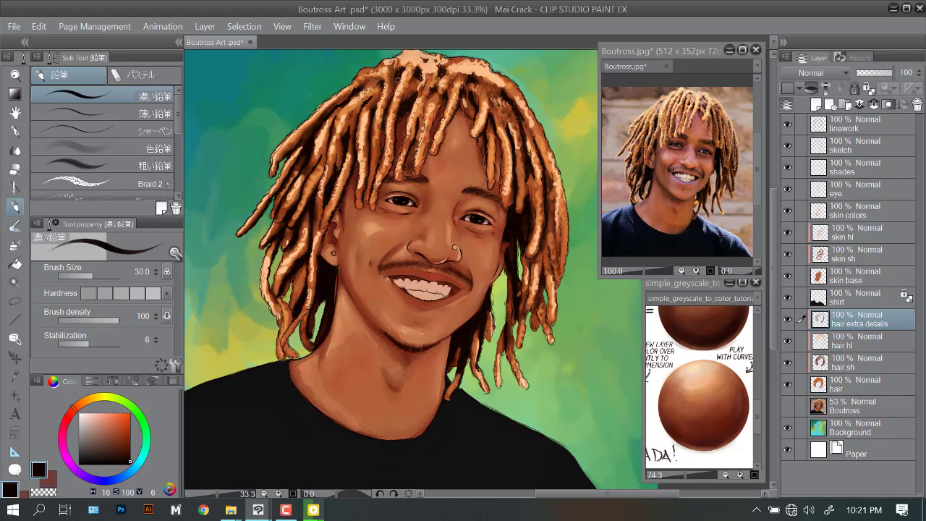
Add dark strokes between the outer right-hand dreadlocks and their tips, and save the artwork.
drag(554, 200, 554, 256)
drag(511, 279, 512, 340)
drag(535, 309, 535, 326)
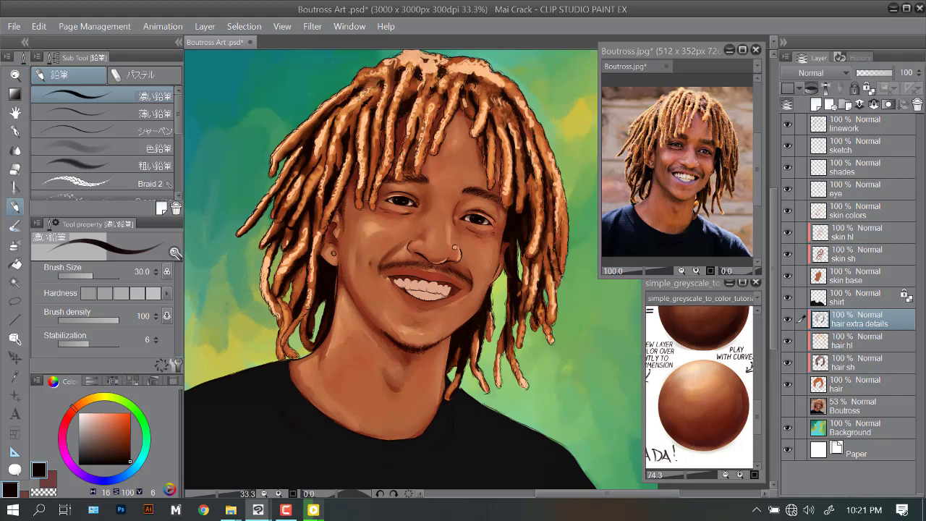
scroll(448, 230, down, 1)
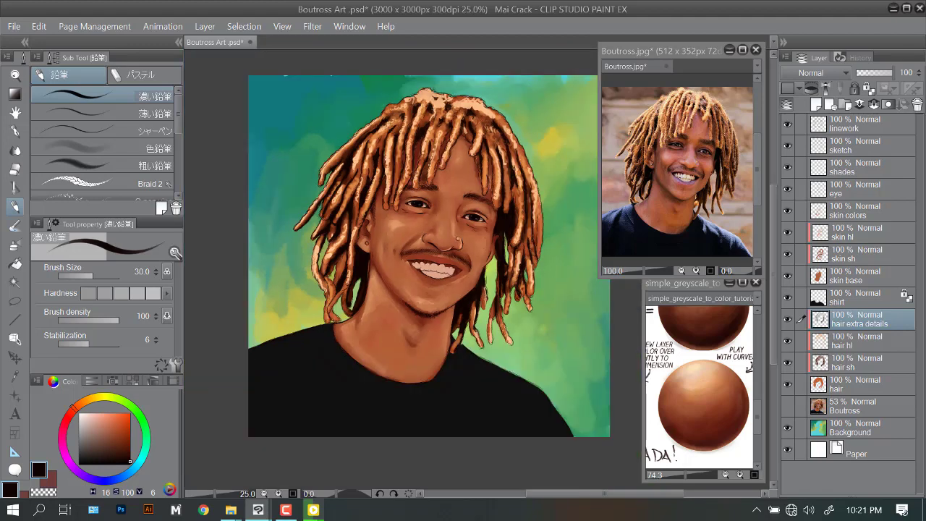
key(ctrl+s)
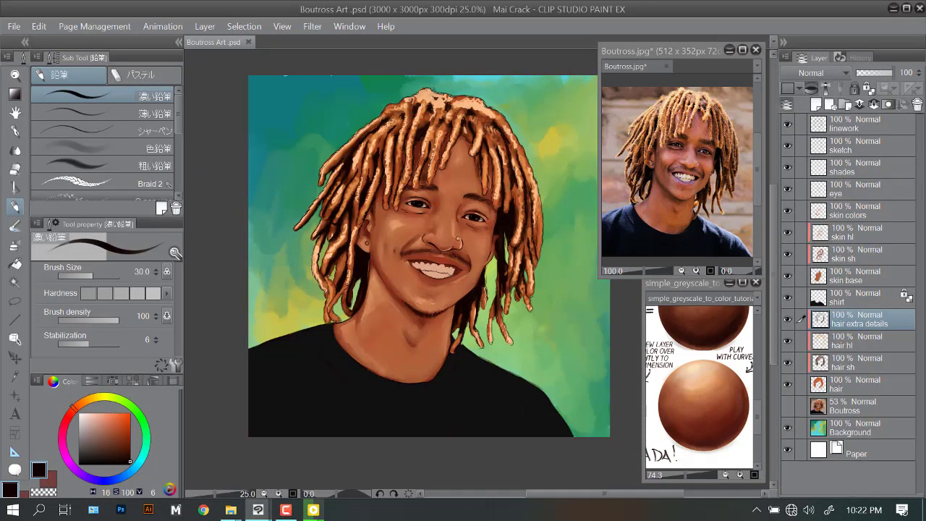
Compare the portrait with the skin hl layer hidden and shown.
click(853, 210)
click(853, 232)
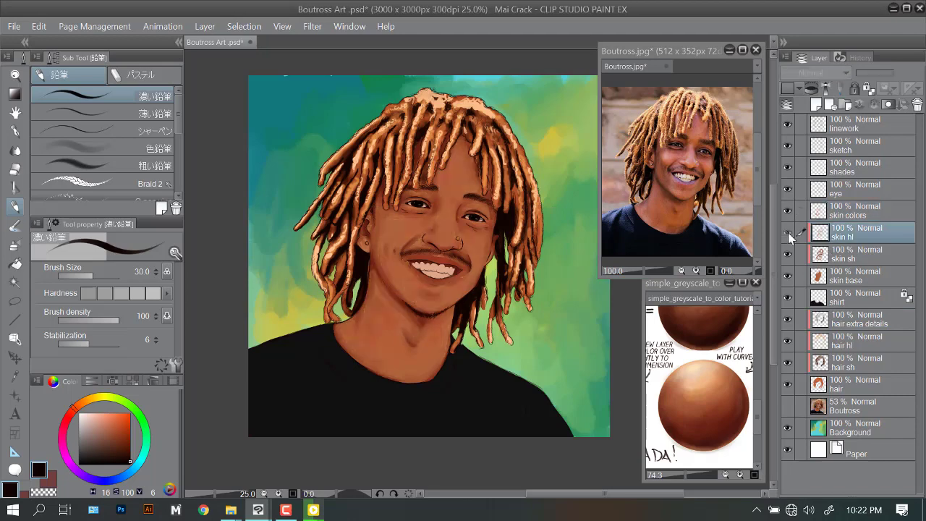
click(787, 233)
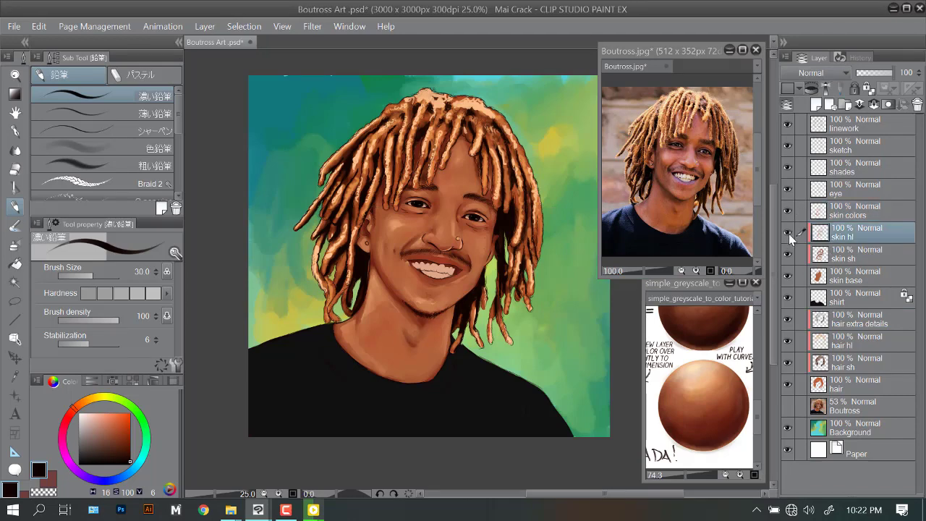
click(39, 26)
mouse_move(137, 258)
click(318, 343)
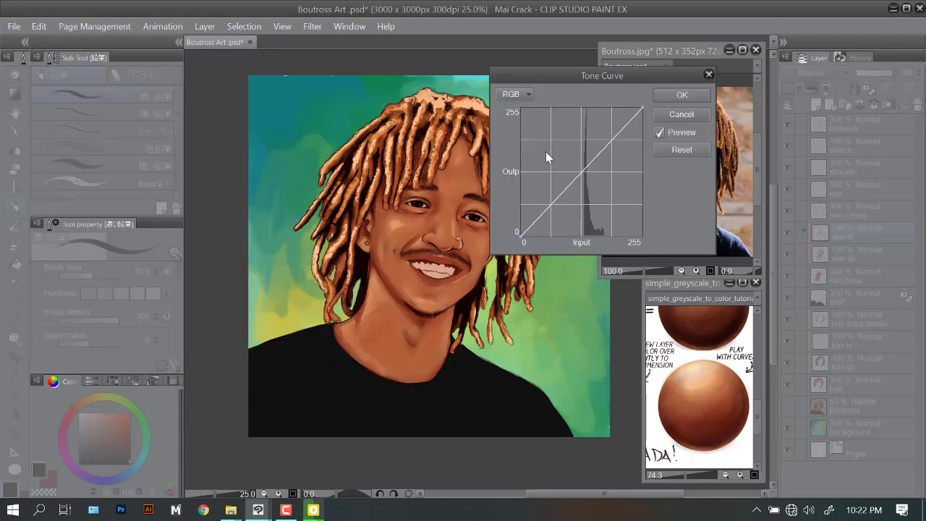
mouse_move(585, 168)
mouse_down()
mouse_move(592, 189)
mouse_move(588, 168)
mouse_up()
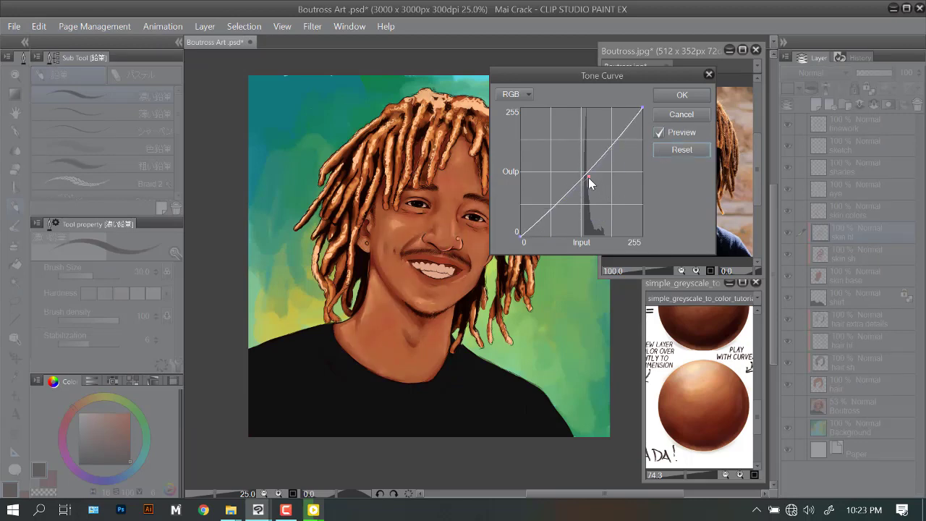
click(681, 114)
Open a color balance correction on the skin sh layer and set the shadow red level to 10, checking it against the original.
click(39, 27)
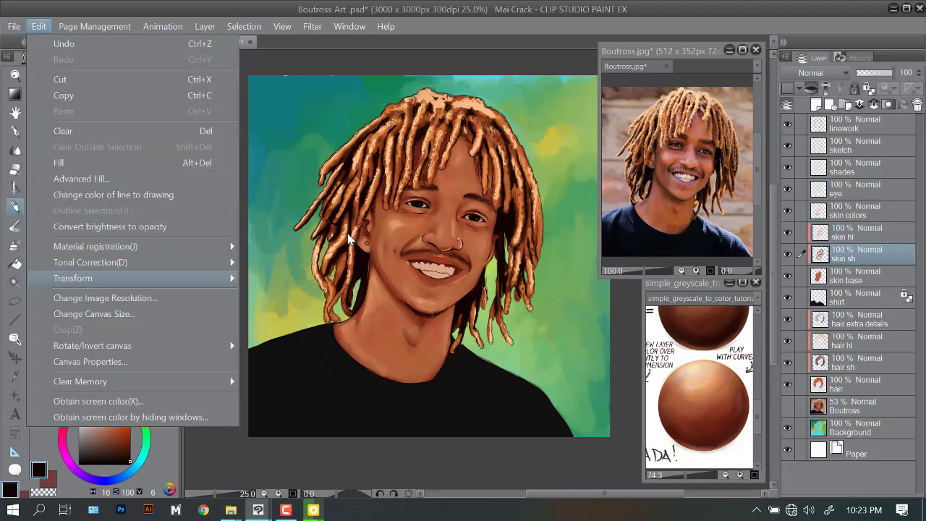
mouse_move(145, 262)
click(300, 358)
scroll(726, 231, down, 2)
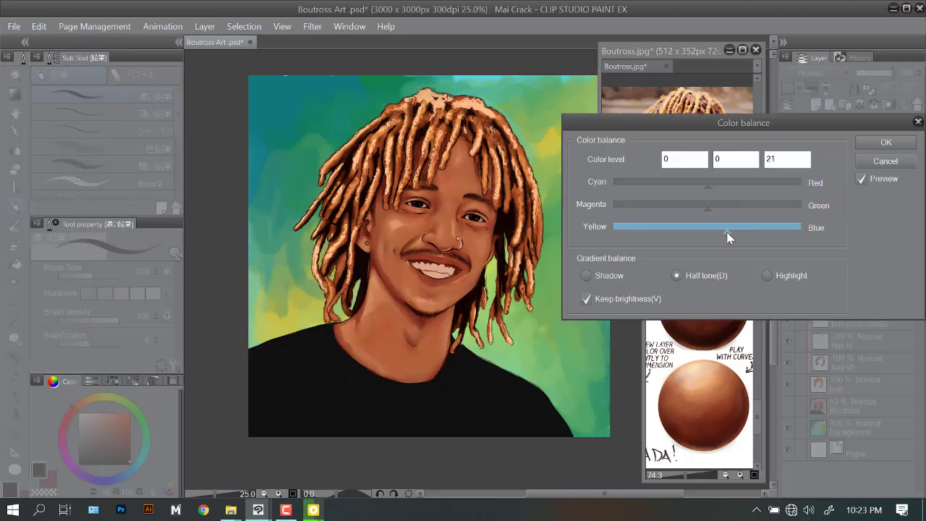
click(586, 275)
scroll(694, 185, up, 1)
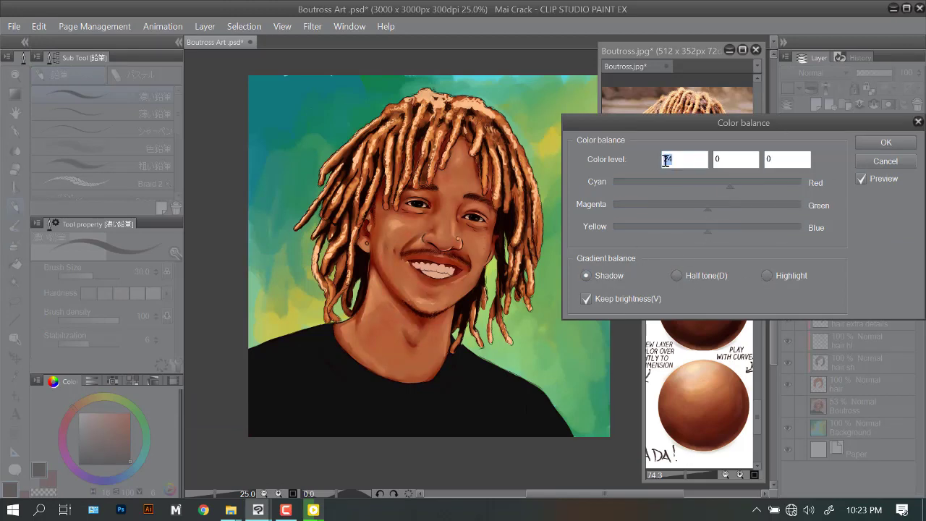
click(861, 179)
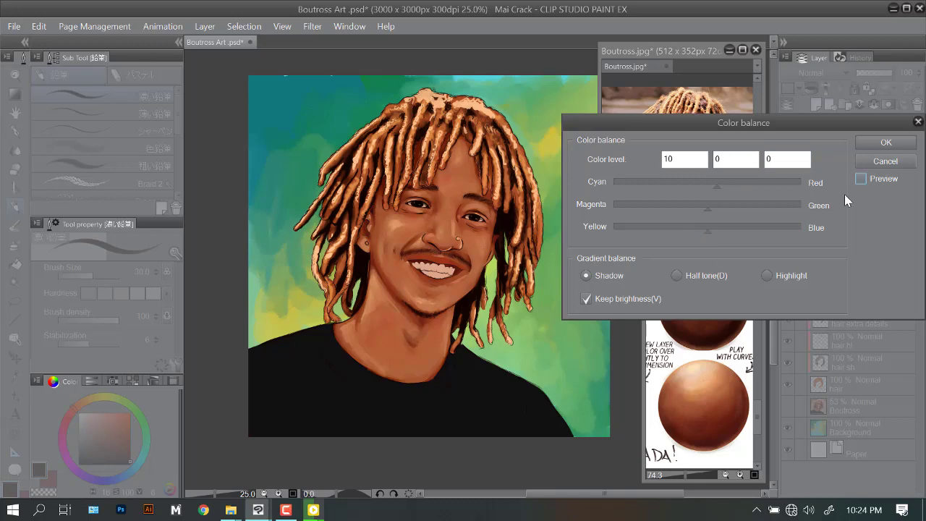
click(861, 178)
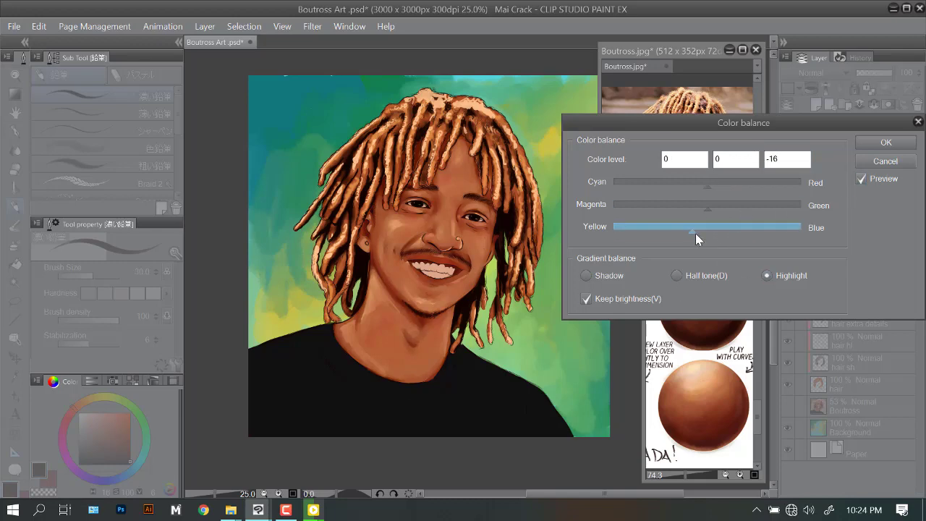
Set the highlight color balance to red 6 and yellow -5, and apply the correction.
scroll(693, 230, up, 1)
scroll(705, 209, up, 2)
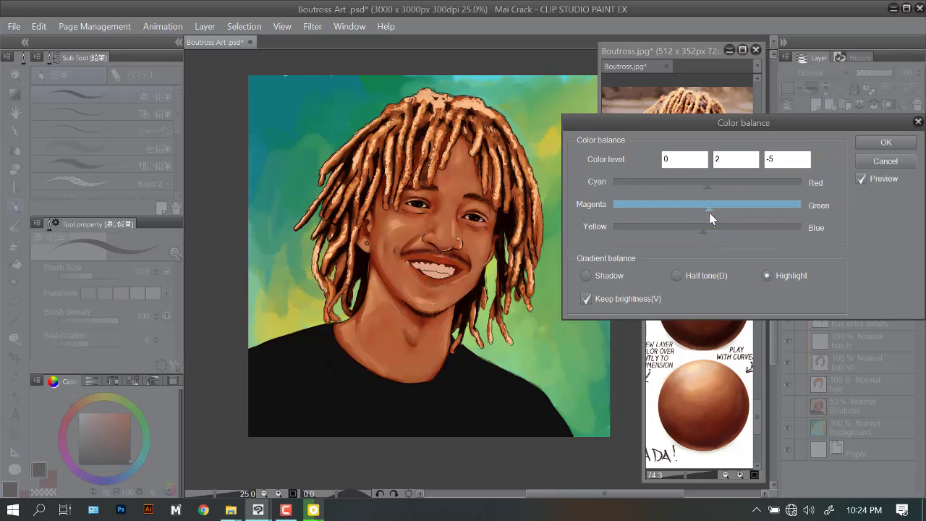
scroll(698, 226, down, 2)
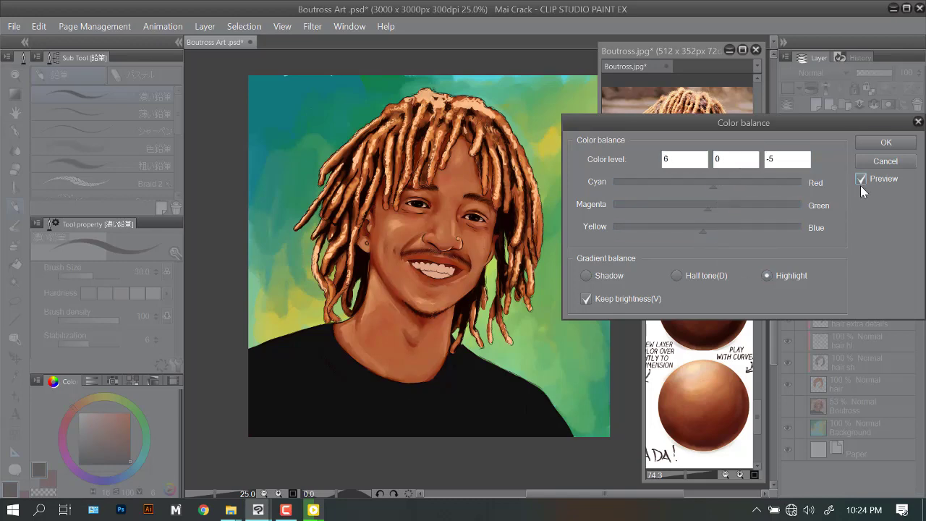
click(867, 144)
click(867, 144)
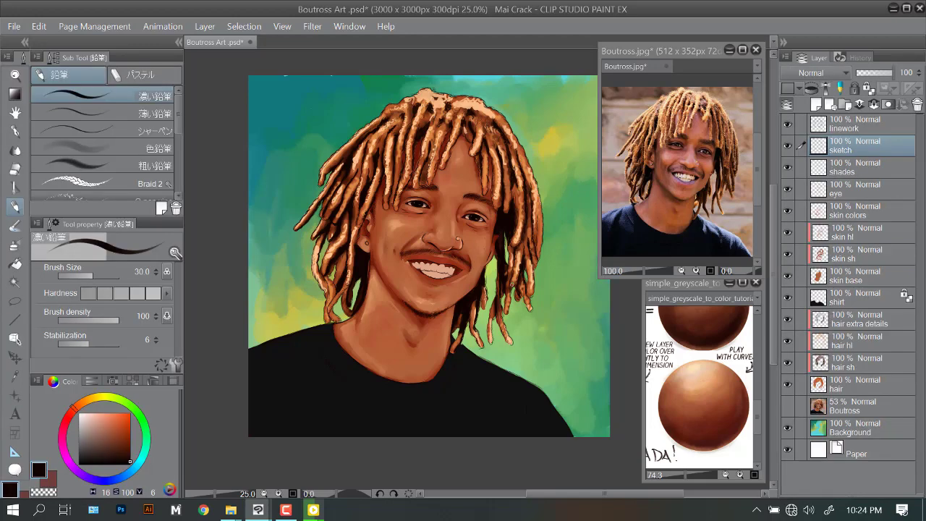
Compare the portrait without the skin hl layer, and add a new layer named skin sh 2 above skin colors.
click(803, 254)
click(789, 233)
click(788, 233)
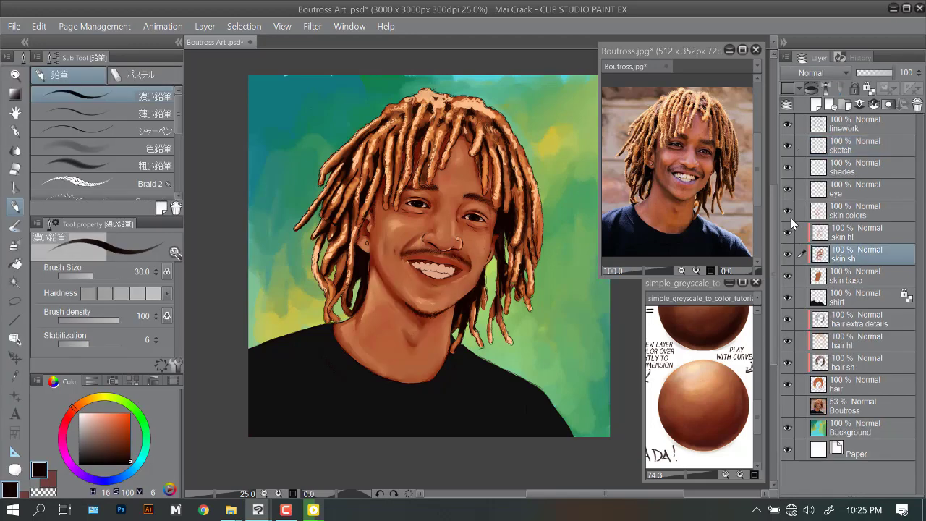
key(ctrl+shift+n)
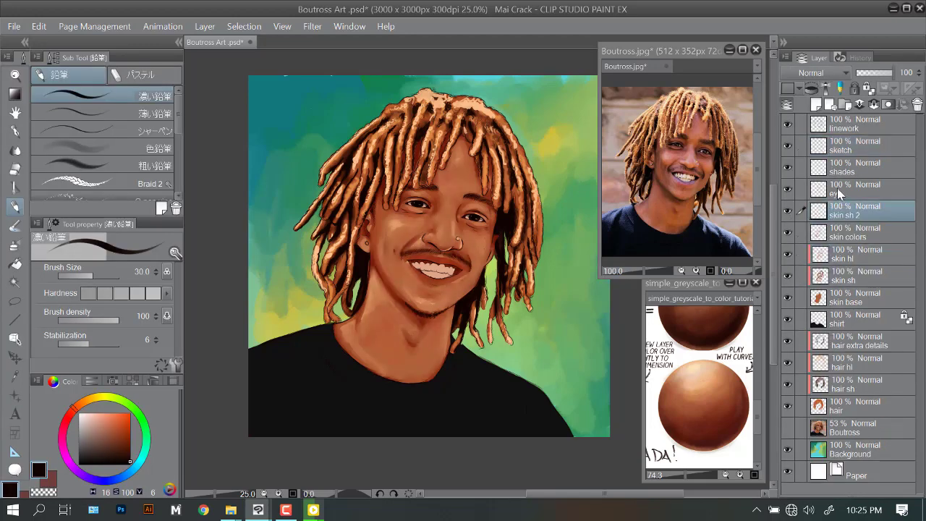
Set up the G-pen at size 17 with a dark reddish brown, and clip the skin colors and skin sh 2 layers.
scroll(471, 248, up, 3)
key(p)
key(minus)
key(minus)
key(minus)
key(minus)
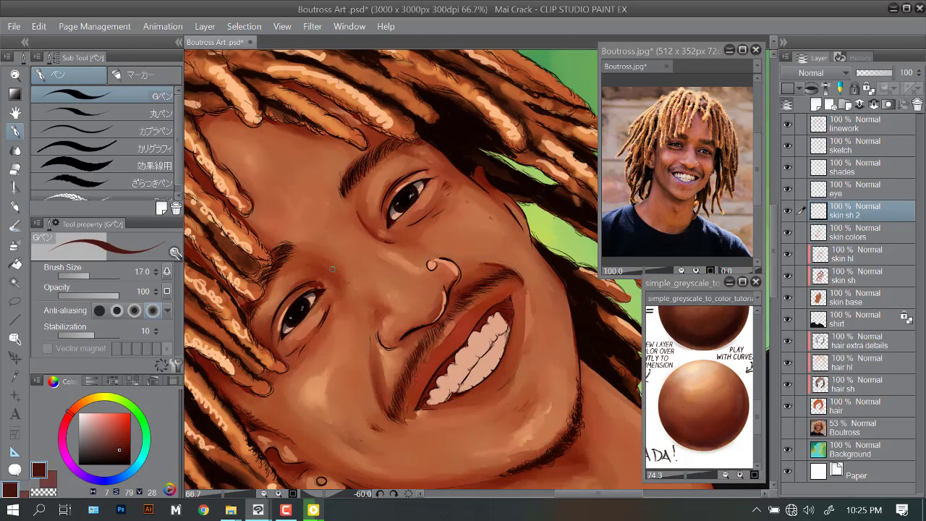
key(ctrl+alt+g)
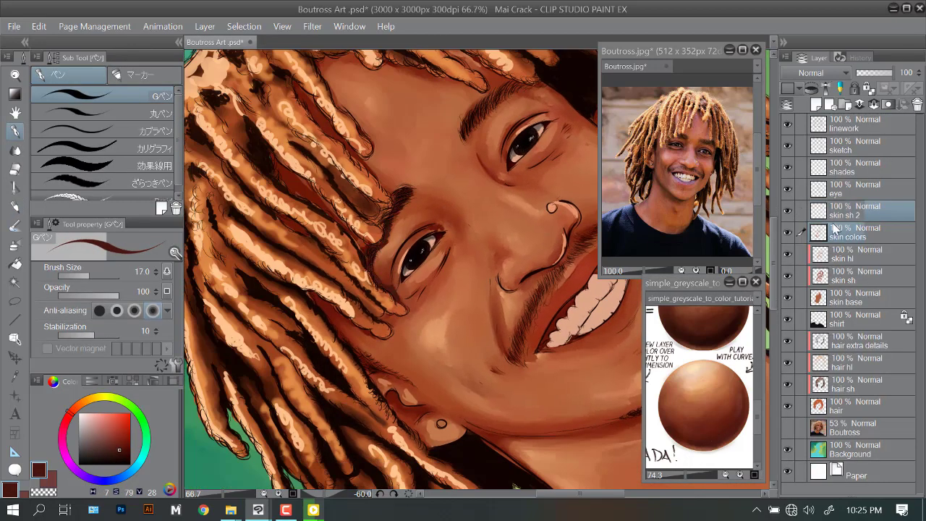
Paint dark brown shadow into the hollow of the left-hand ear on the skin sh 2 layer.
scroll(398, 244, up, 1)
key(asciicircum)
key(asciicircum)
key(asciicircum)
key(asciicircum)
key(asciicircum)
key(asciicircum)
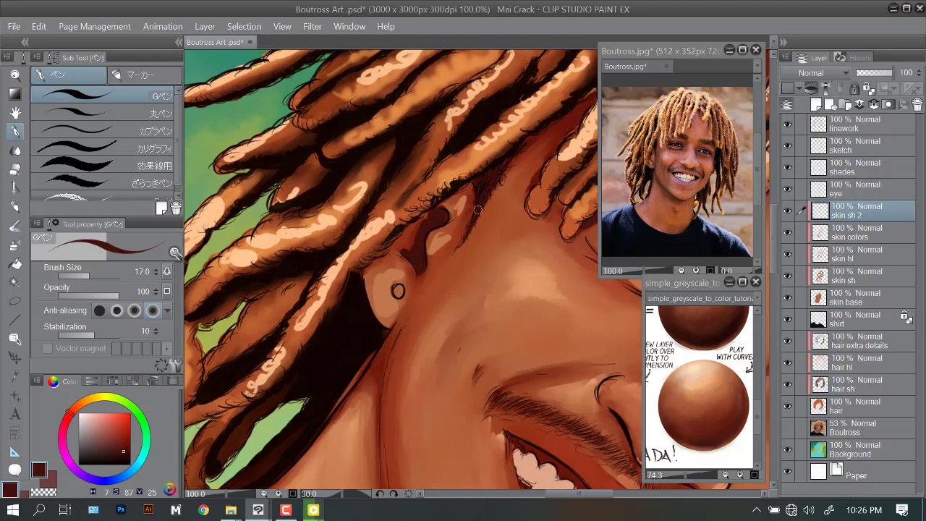
Increase the G-pen to size 25 and darken the skin at the left-hand temple beside the ear.
key(minus)
key(minus)
key(minus)
scroll(508, 168, down, 2)
scroll(509, 168, up, 1)
key(minus)
key(bracketright)
key(bracketright)
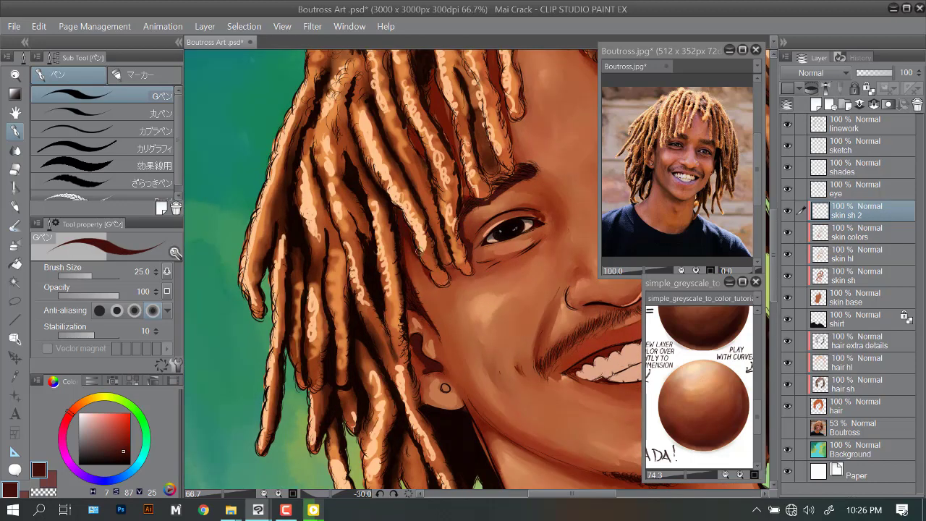
Shade the skin beneath the dreadlocks along the hairline and forehead with dark brown.
scroll(452, 264, down, 1)
key(asciicircum)
scroll(452, 264, up, 1)
key(asciicircum)
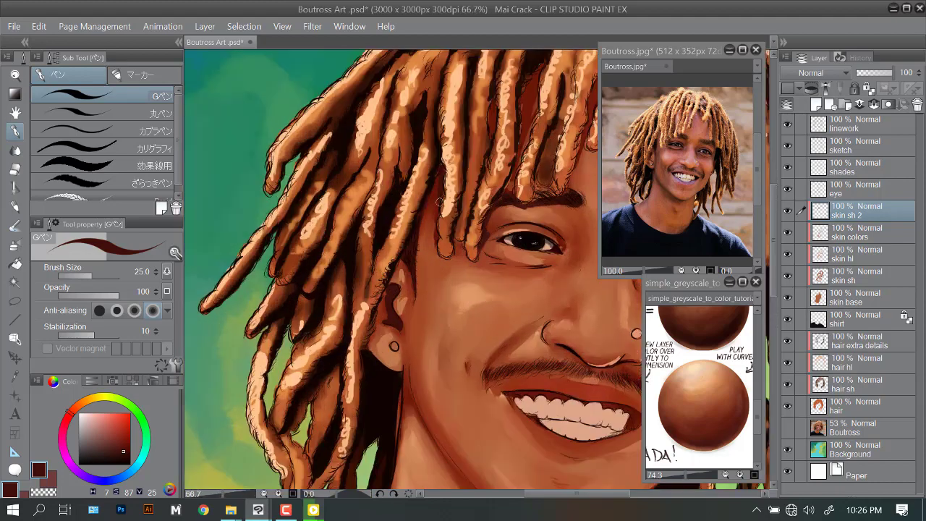
scroll(505, 197, down, 2)
scroll(505, 196, up, 1)
key(asciicircum)
key(asciicircum)
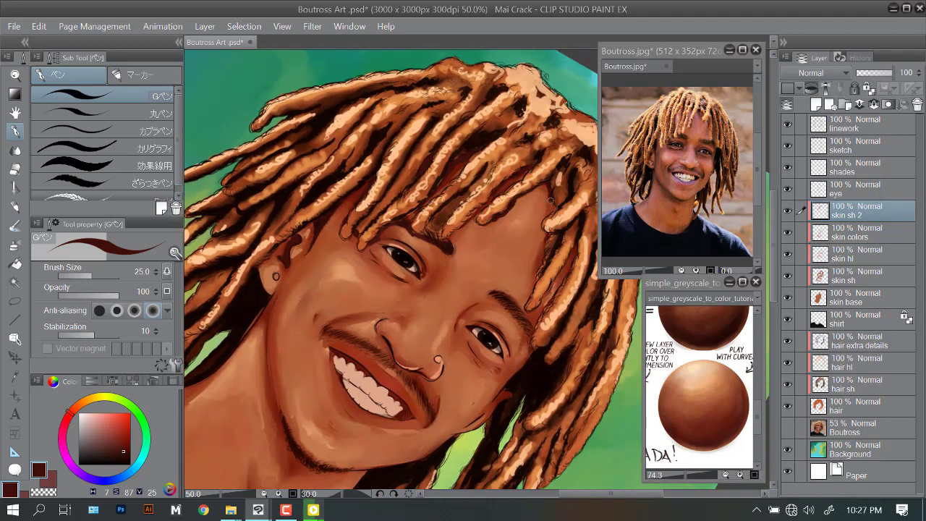
Darken the jawline from below the left-hand ear down to the chin.
key(minus)
drag(513, 426, 560, 319)
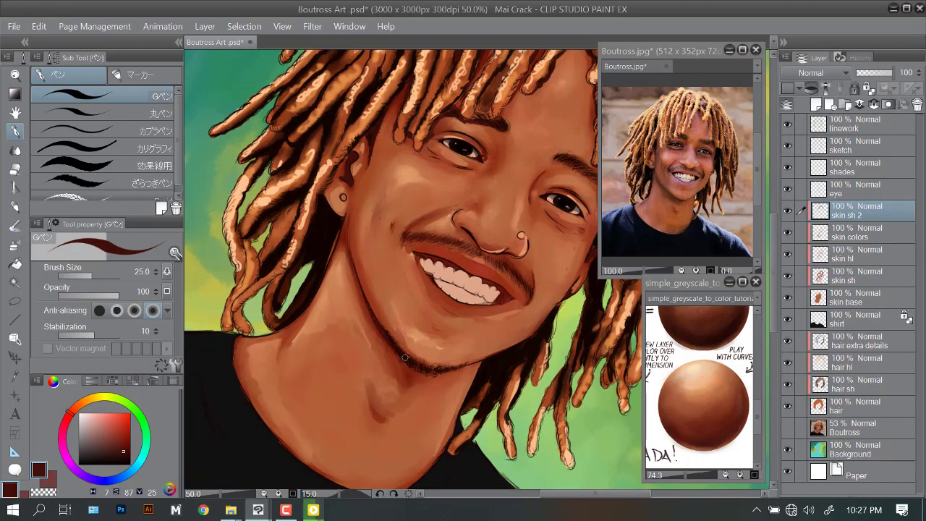
key(minus)
key(minus)
key(minus)
key(minus)
key(minus)
key(minus)
Paint a dark shadow along the left-hand smile line beside the end of the moustache.
scroll(448, 209, up, 3)
key(asciicircum)
key(asciicircum)
key(asciicircum)
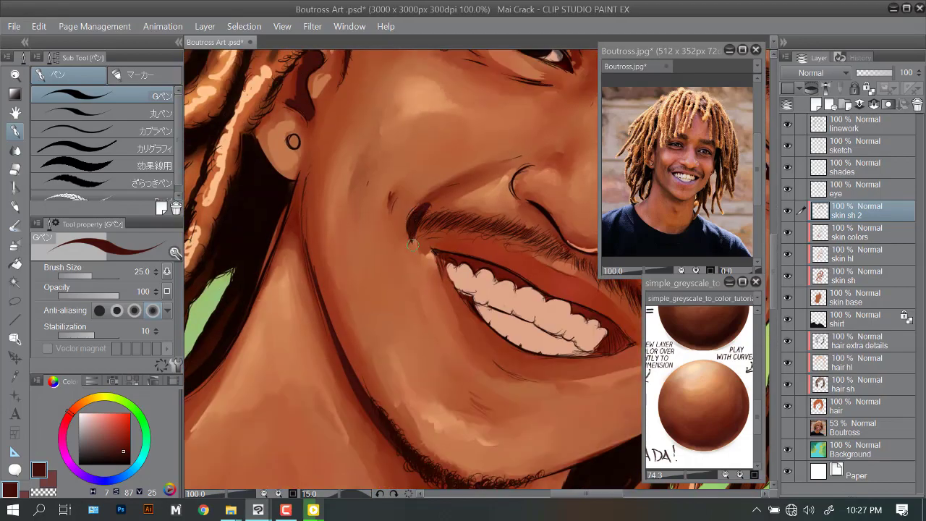
key(minus)
scroll(394, 238, down, 5)
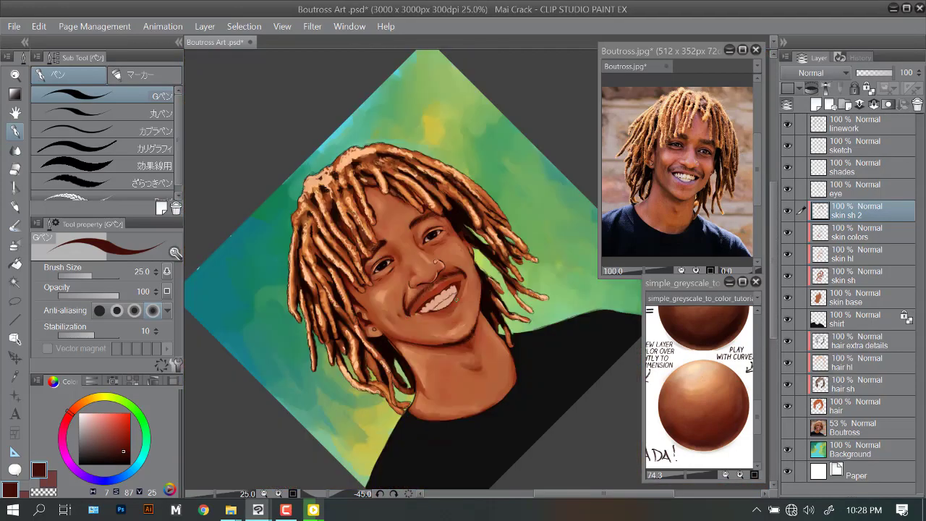
Shade the inside corners of the mouth around the teeth and the right-hand smile line.
scroll(405, 242, up, 5)
key(minus)
key(minus)
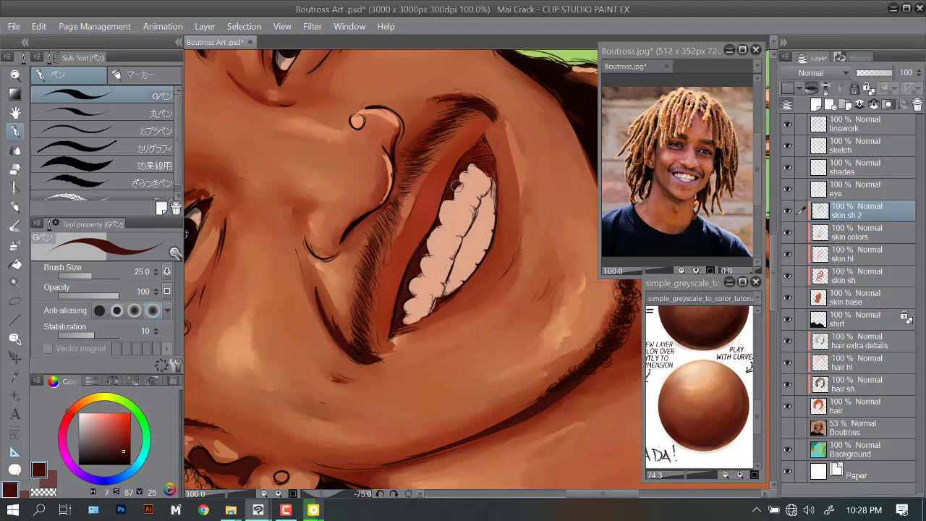
scroll(491, 216, down, 3)
scroll(449, 185, up, 3)
Reduce the G-pen to size 17 and darken the contours under the nose and around the nostrils.
key(bracketleft)
key(bracketleft)
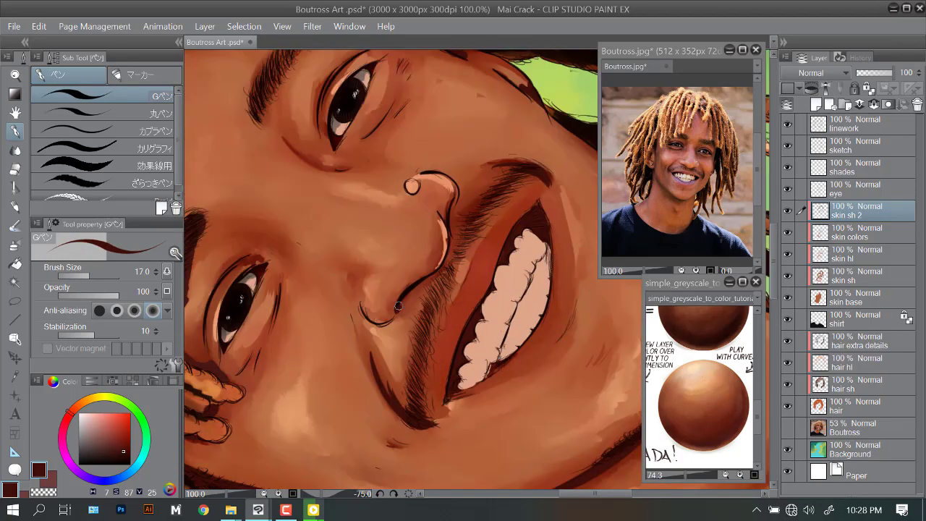
drag(410, 185, 424, 233)
scroll(426, 226, down, 3)
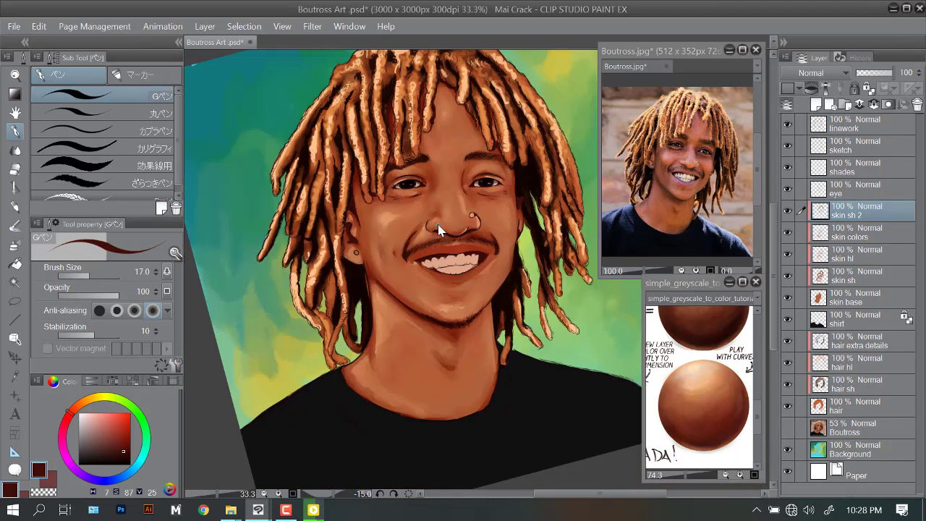
Shade the outer corner and lower creases of the left-hand eye beside the dreadlocks.
scroll(405, 216, up, 3)
drag(396, 233, 365, 327)
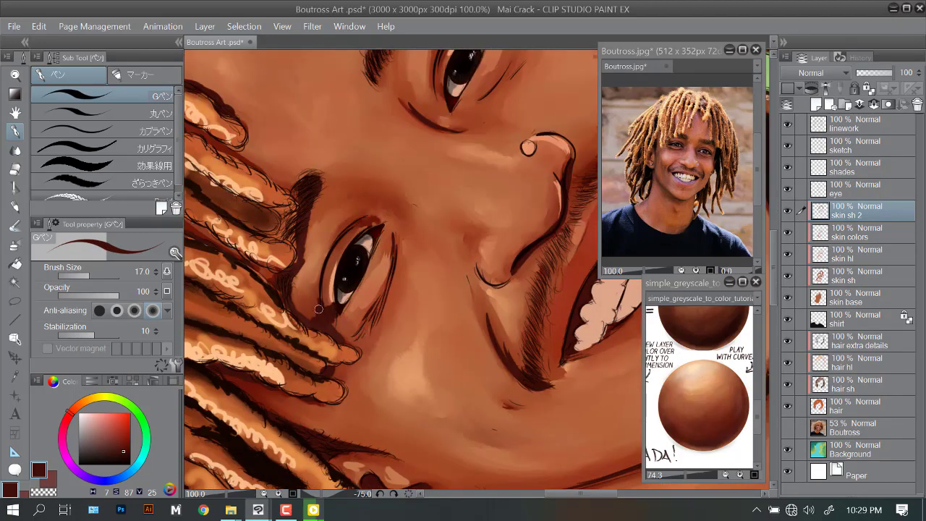
scroll(346, 244, down, 4)
Darken the edge of the neck below the left-hand ear down to the shoulder.
scroll(347, 244, up, 4)
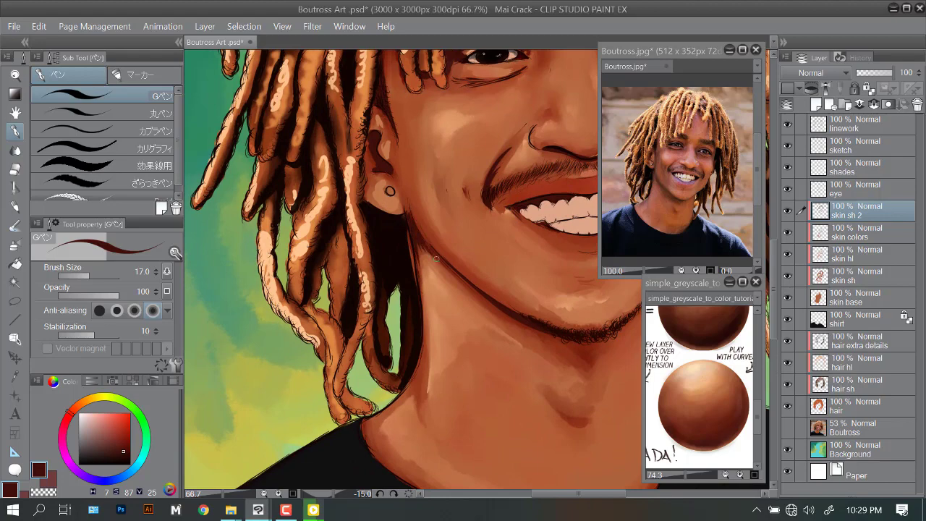
drag(418, 243, 409, 305)
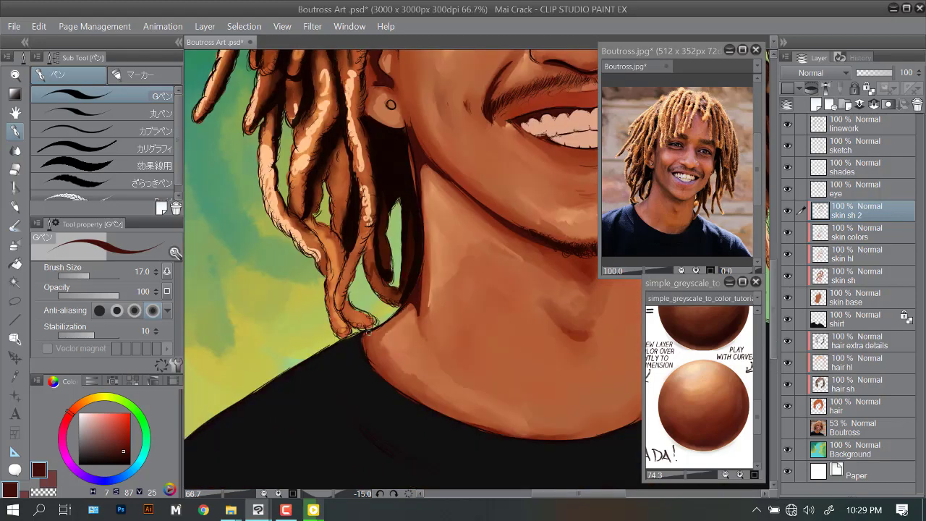
scroll(409, 304, down, 4)
Enlarge the G-pen to size 50 and paint shadows along the shirt neckline and in the throat hollow.
scroll(409, 305, up, 2)
key(bracketright)
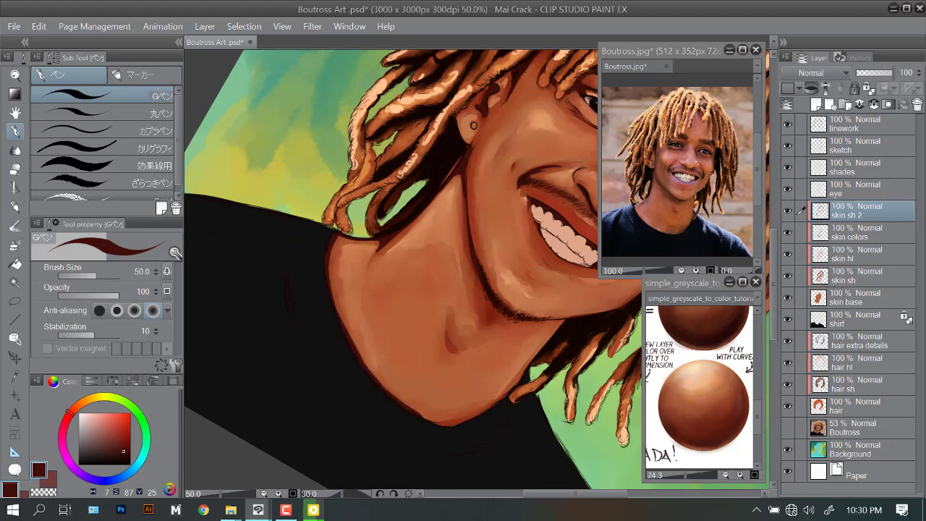
scroll(391, 410, down, 1)
scroll(406, 269, up, 1)
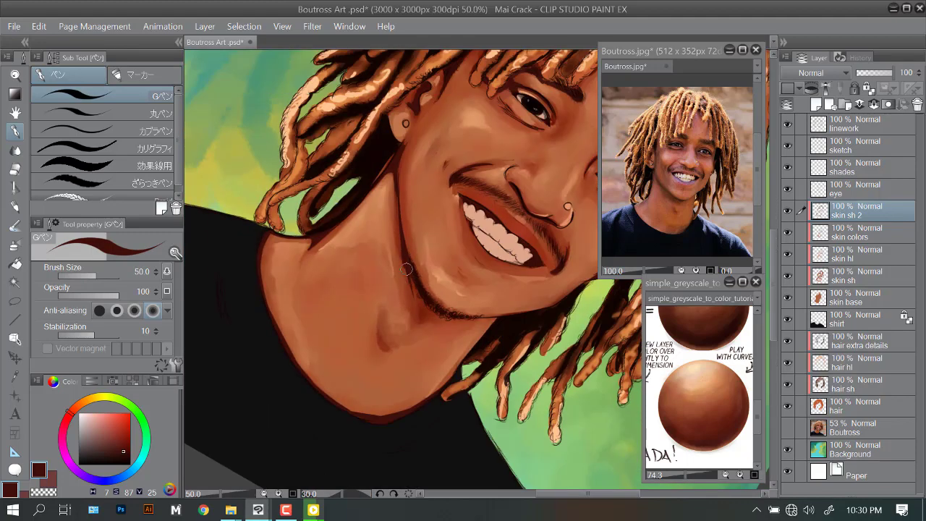
scroll(393, 347, down, 2)
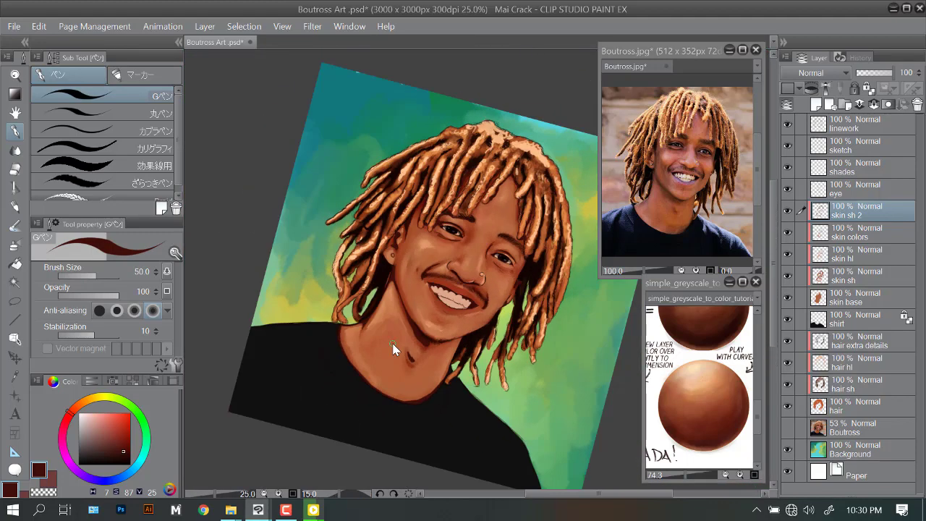
Reduce the G-pen to size 12 and fill the dark gaps between the teeth and lips.
scroll(431, 292, up, 4)
key(bracketleft)
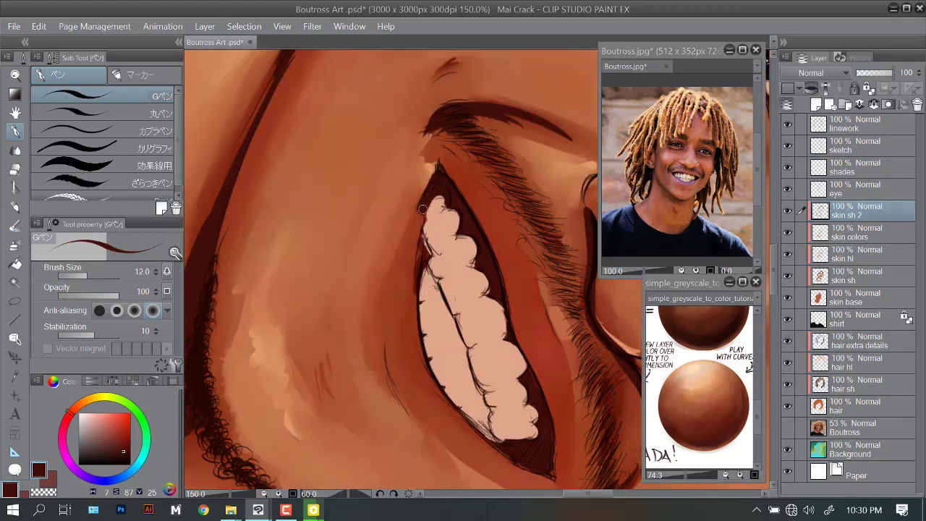
scroll(422, 209, down, 3)
Add dark strokes around the right-hand eye, and darken its eyebrow with the G-pen at size 17.
scroll(440, 278, up, 3)
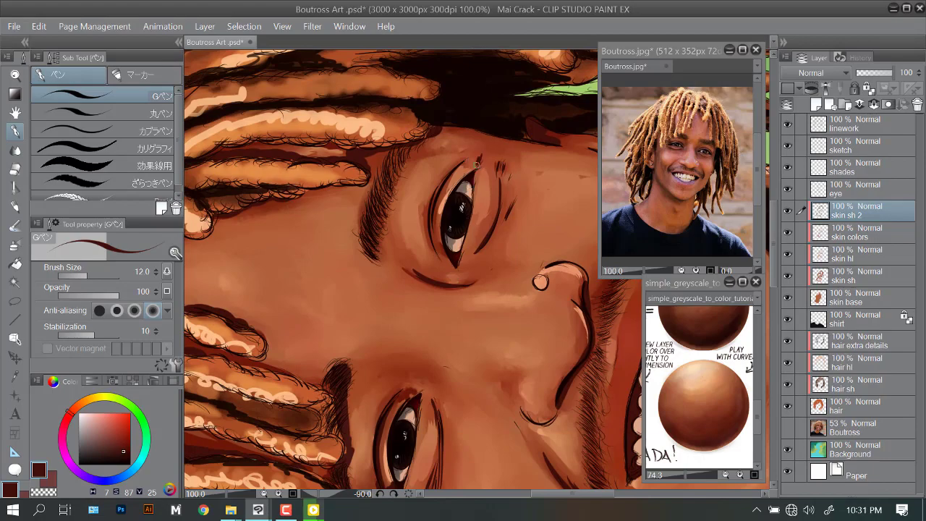
scroll(469, 186, down, 2)
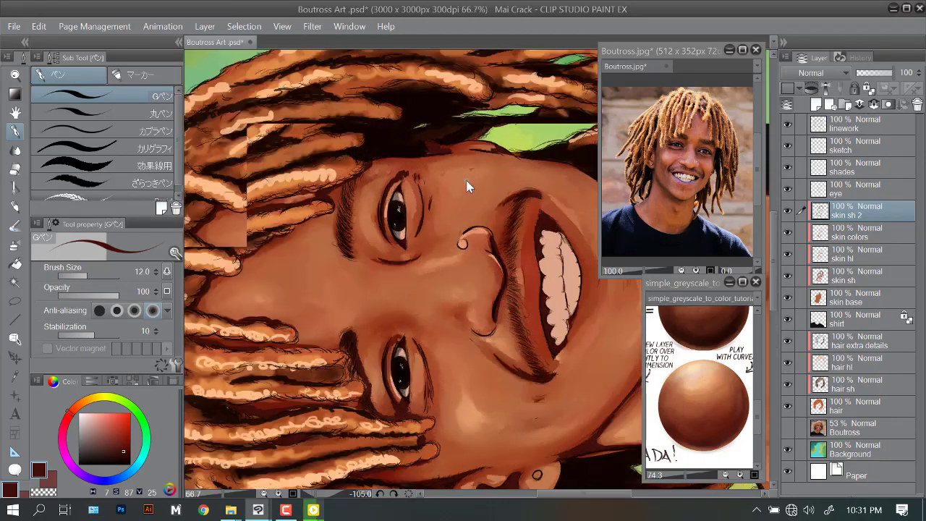
scroll(466, 218, down, 2)
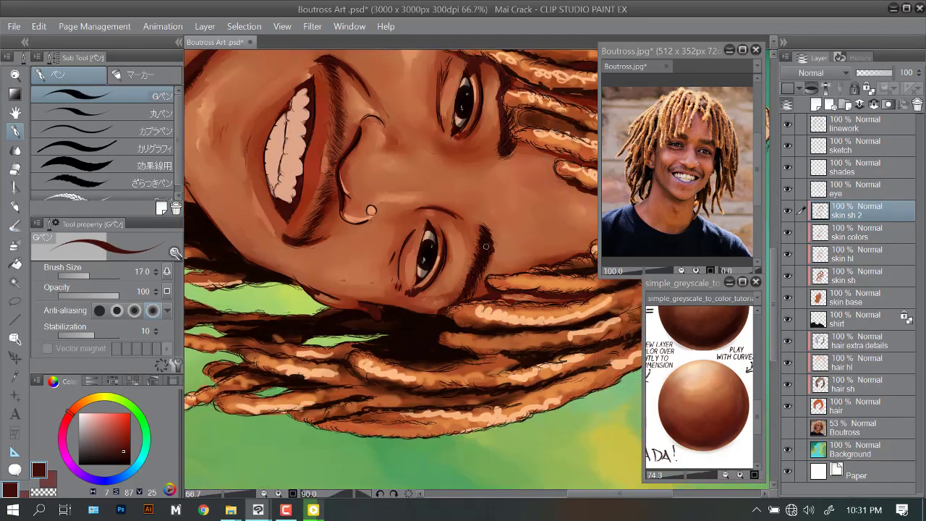
mouse_move(486, 247)
mouse_down()
mouse_move(491, 357)
mouse_move(664, 308)
mouse_up()
Pick a darker brown and deepen the dark gap at the right-hand corner of the mouth with the G-pen.
click(129, 460)
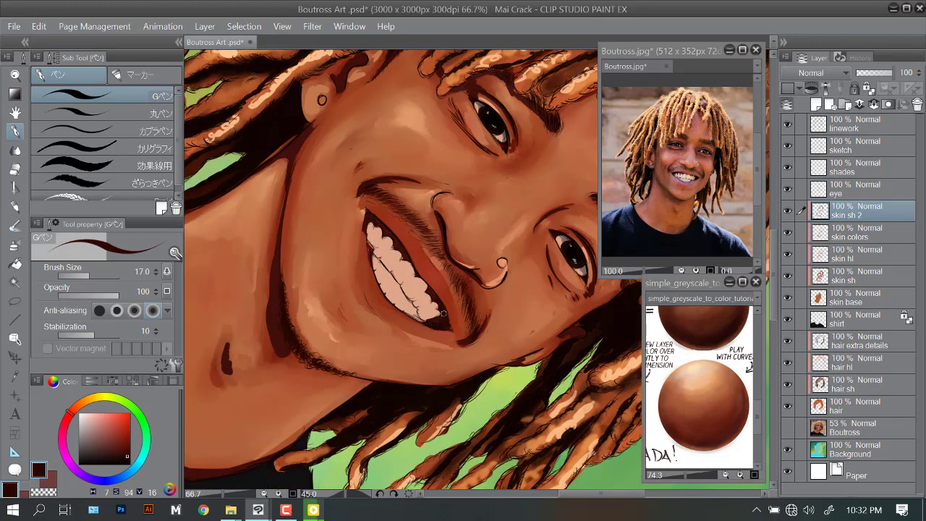
drag(450, 327, 465, 362)
drag(417, 281, 378, 233)
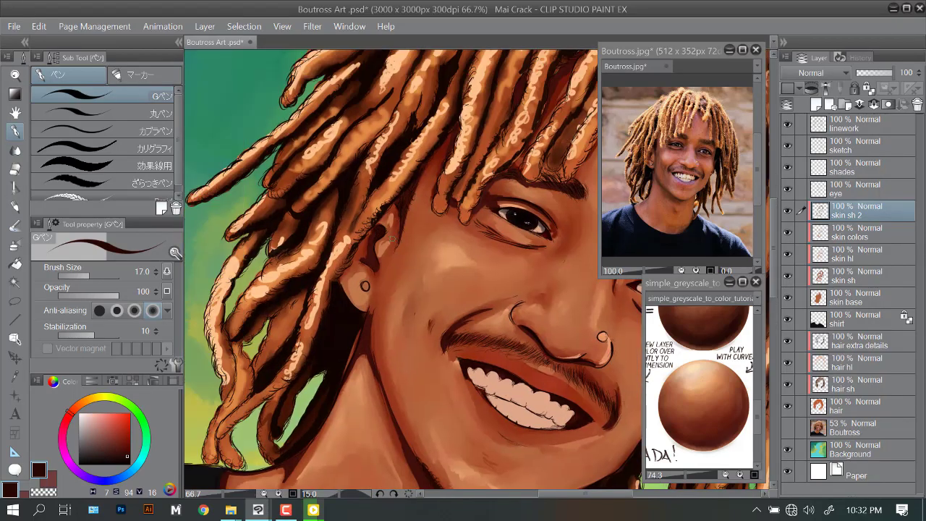
Paint near-black shadows into the folds of the left-hand ear and along the neck beneath the earlobe.
scroll(357, 264, up, 5)
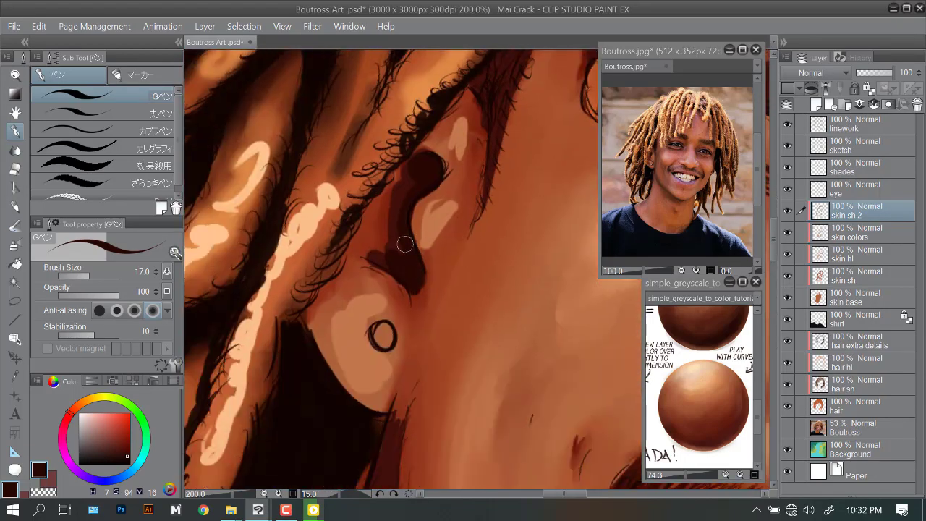
scroll(410, 298, down, 6)
key(minus)
key(minus)
scroll(410, 297, up, 3)
scroll(410, 297, down, 2)
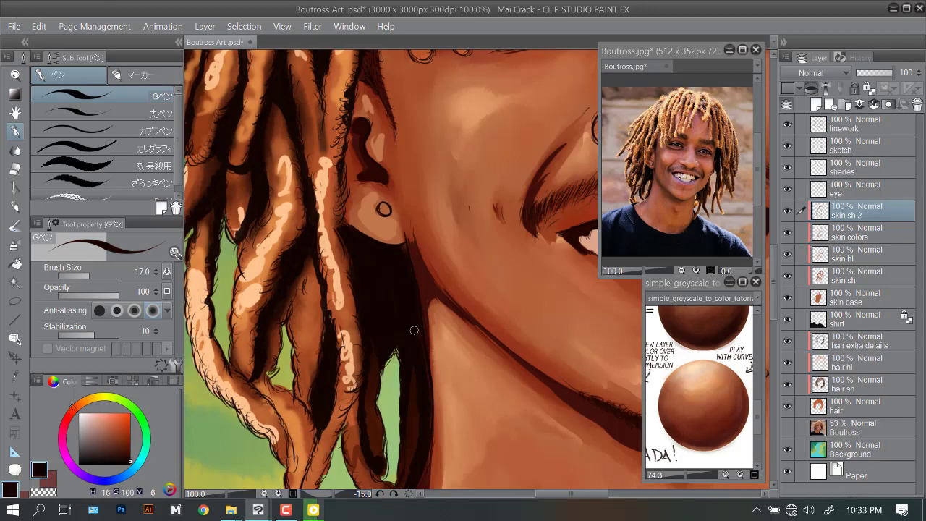
scroll(393, 310, down, 3)
scroll(393, 304, up, 4)
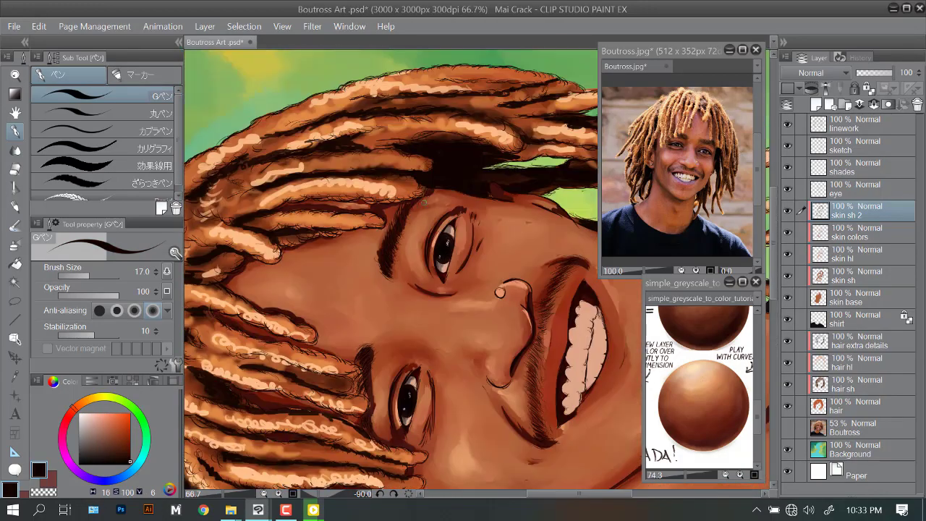
Sample a mid skin brown and softly shade the face using the coloured pencil at size 80.
alt+click(423, 198)
scroll(435, 229, down, 4)
scroll(435, 229, up, 1)
key(p)
alt+click(394, 271)
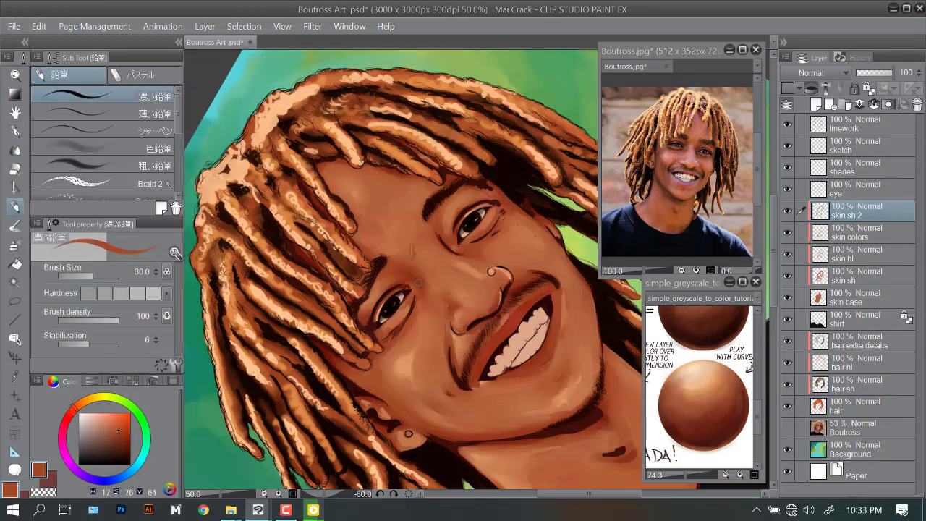
scroll(432, 217, down, 1)
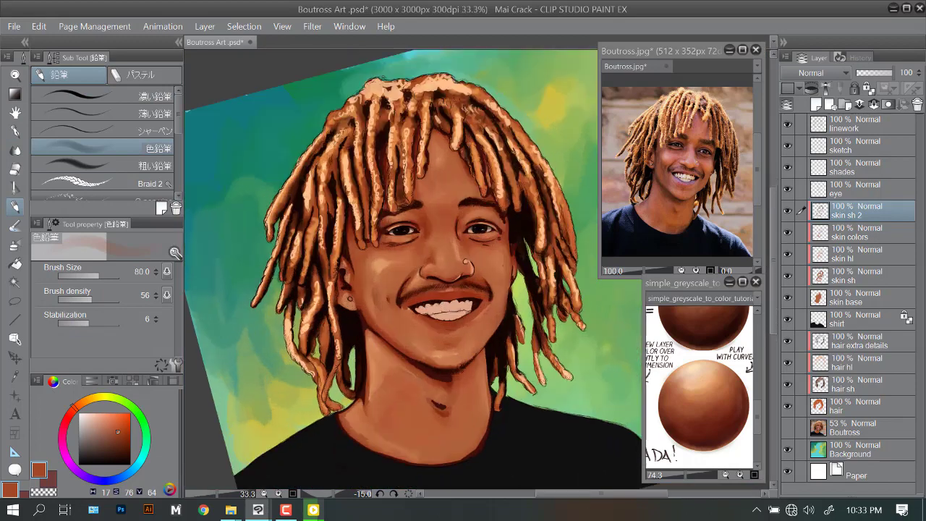
scroll(461, 268, up, 2)
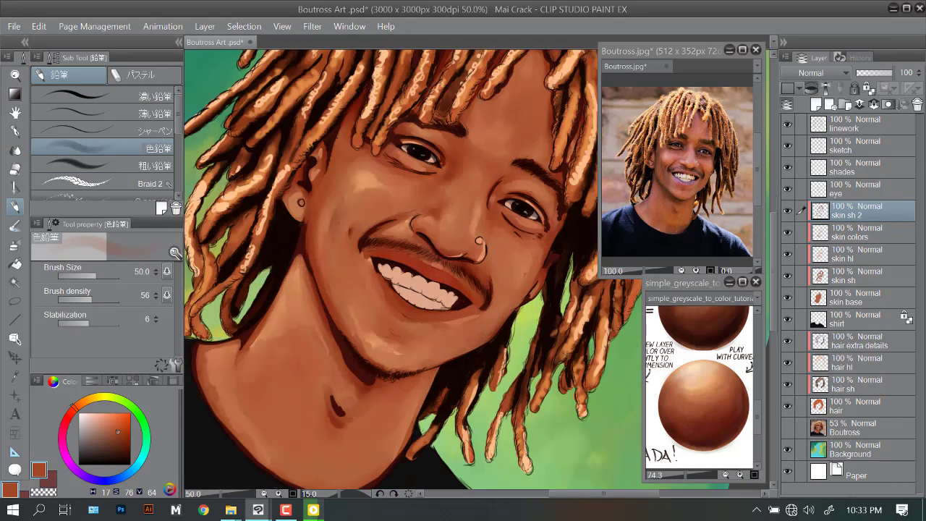
Reduce the coloured pencil to size 50 and soften the facial shadow transitions with the sampled brown.
key(bracketleft)
key(bracketleft)
key(bracketleft)
scroll(451, 196, down, 1)
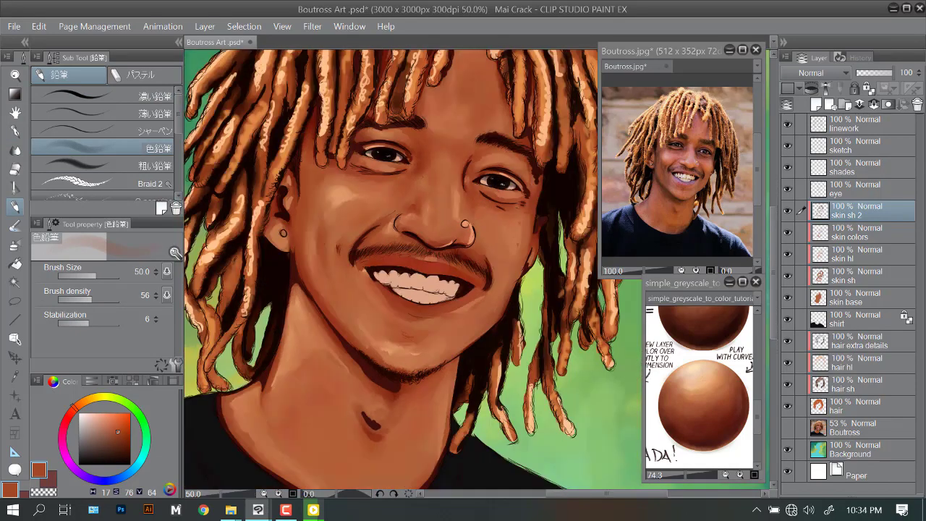
scroll(492, 289, up, 3)
scroll(411, 280, down, 4)
Enlarge the coloured pencil to size 120 and brush the skin brown broadly over the neck and face.
key(bracketright)
key(bracketright)
key(bracketright)
key(bracketright)
key(bracketright)
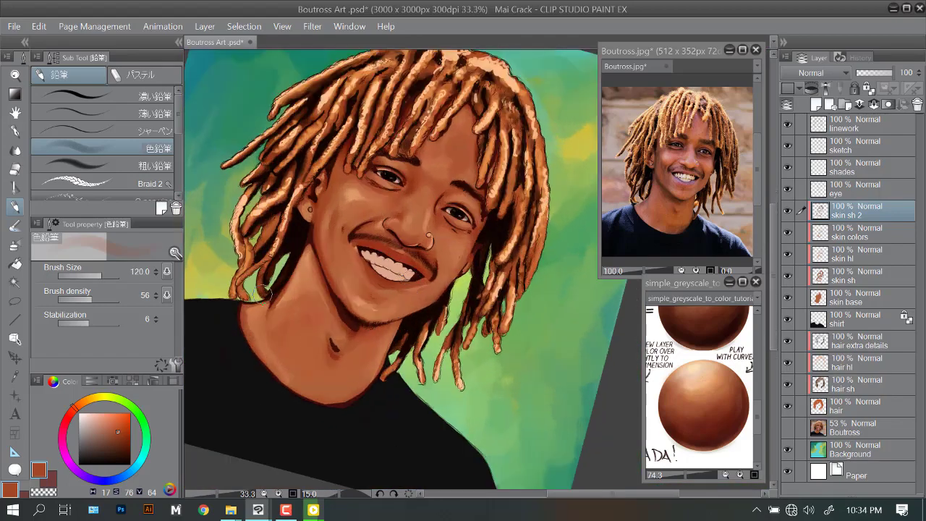
scroll(387, 199, up, 4)
key(minus)
key(minus)
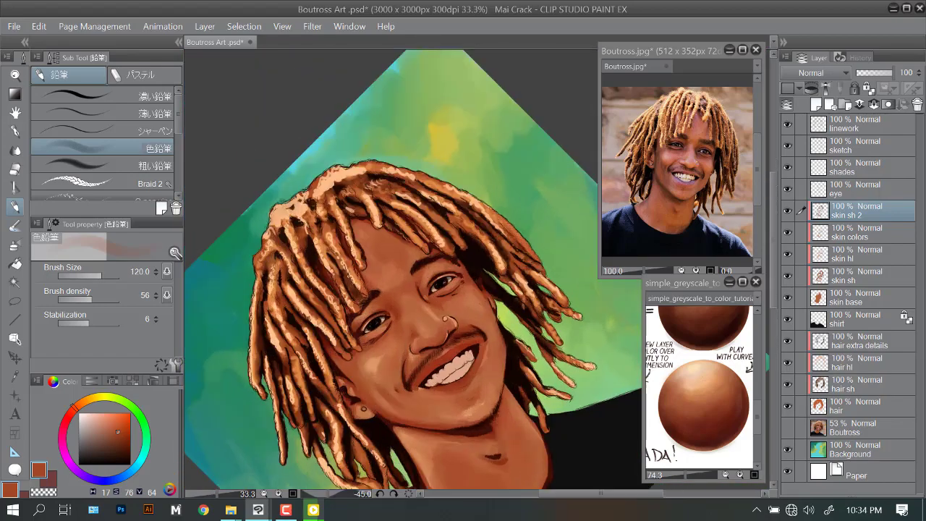
Blend the skin shading around the left-hand eye and brow with the watercolour blending tool at size 20.
key(j)
key(minus)
key(minus)
key(minus)
key(minus)
key(bracketleft)
key(bracketleft)
key(bracketleft)
key(bracketleft)
key(bracketleft)
key(bracketleft)
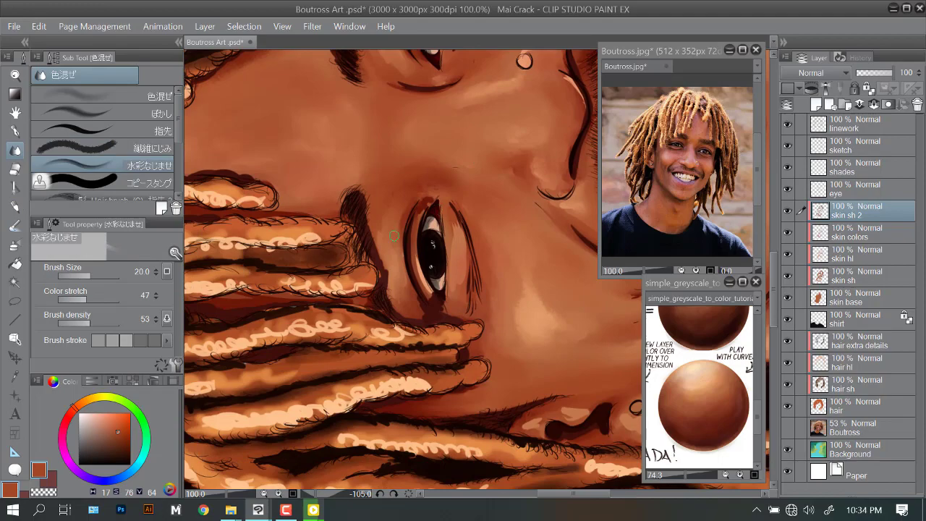
Select the skin sh layer and blend its shading across the cheek and around the mouth.
ctrl+shift+click(420, 213)
key(asciicircum)
key(asciicircum)
key(asciicircum)
key(asciicircum)
key(asciicircum)
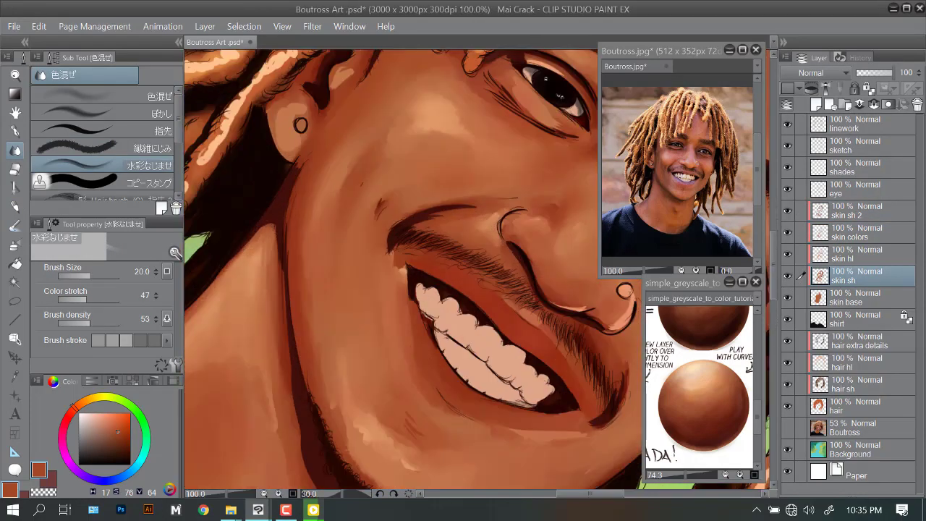
Return to the skin sh 2 layer and shade the inner eye sockets dark red-brown with the coloured pencil at size 60.
ctrl+shift+click(460, 286)
key(p)
alt+click(460, 285)
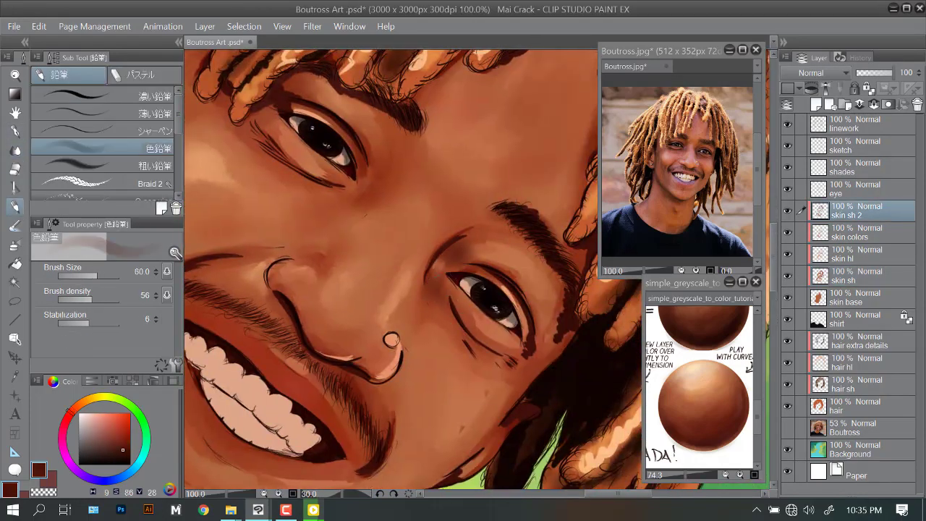
key(asciicircum)
scroll(456, 275, down, 5)
scroll(443, 233, up, 5)
Reduce the coloured pencil to size 25 and shade around the nose and upper lip in reddish brown.
key(bracketleft)
key(bracketleft)
key(bracketleft)
key(bracketleft)
key(bracketleft)
key(bracketleft)
key(bracketleft)
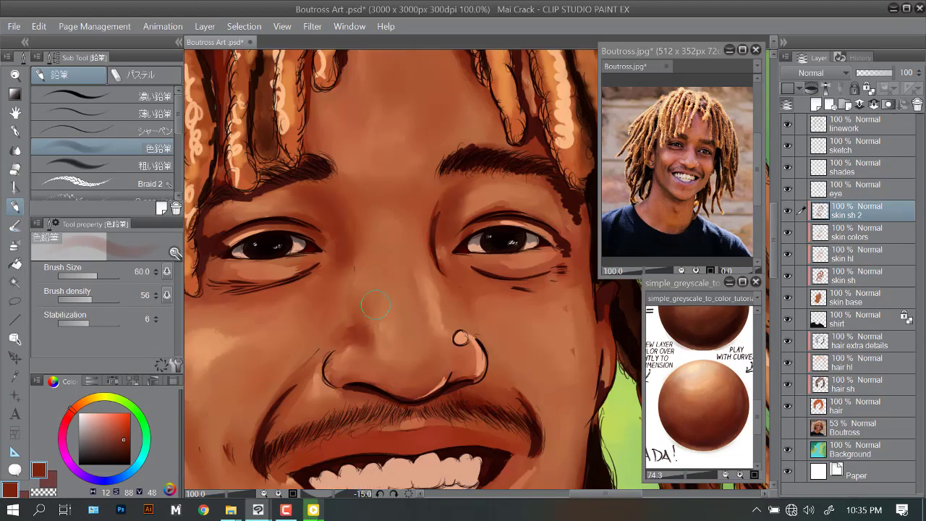
key(asciicircum)
key(asciicircum)
key(asciicircum)
key(asciicircum)
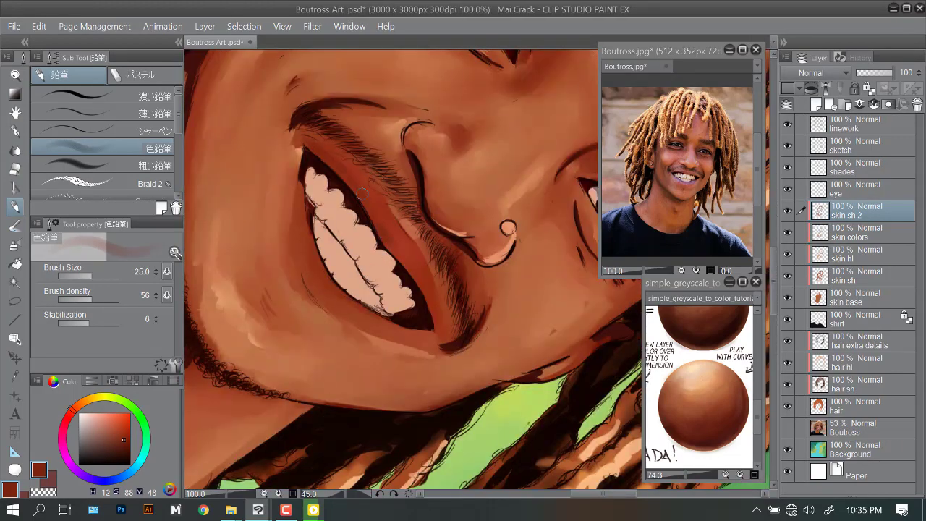
Sample a very dark brown and shade the outer corner of the left-hand eye.
scroll(309, 242, down, 5)
key(minus)
key(minus)
key(minus)
key(minus)
key(minus)
scroll(457, 243, up, 5)
alt+click(458, 243)
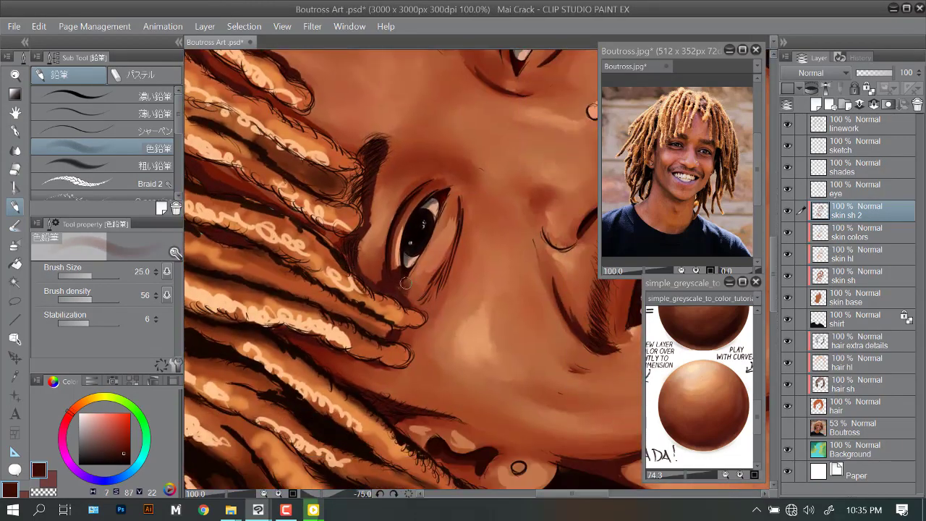
key(minus)
key(minus)
key(minus)
Enlarge the coloured pencil to size 80 and deepen the soft shadows beneath the jaw and chin.
scroll(425, 214, down, 5)
key(asciicircum)
key(asciicircum)
key(asciicircum)
key(asciicircum)
key(bracketright)
key(bracketright)
key(bracketright)
key(bracketright)
key(bracketright)
key(bracketright)
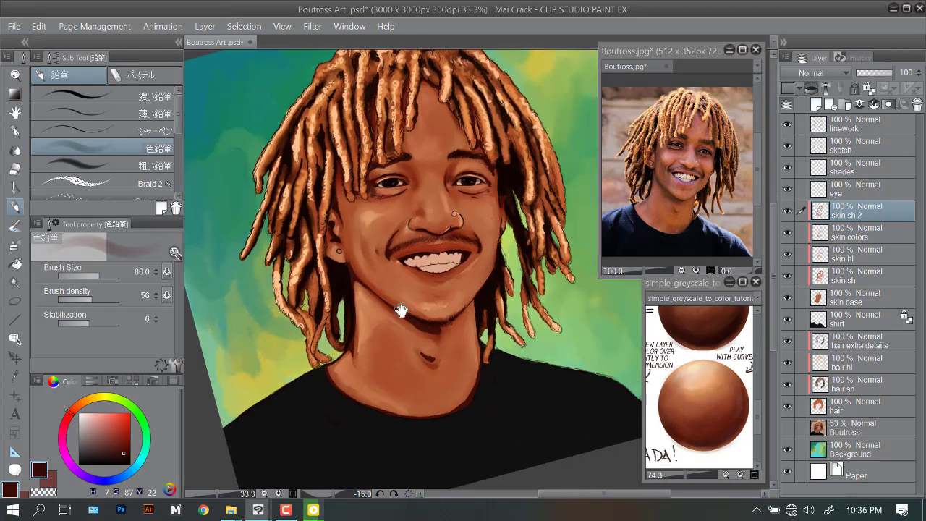
Sample a reddish brown from the cheek and shade between the nose bridge and the right-hand eye.
alt+click(490, 248)
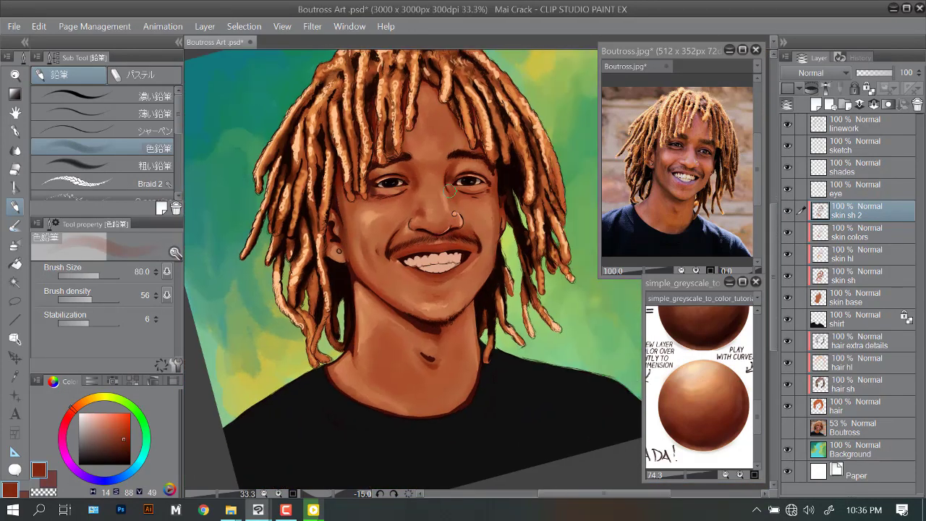
scroll(483, 240, down, 1)
scroll(482, 239, up, 2)
key(minus)
key(minus)
key(minus)
key(minus)
key(minus)
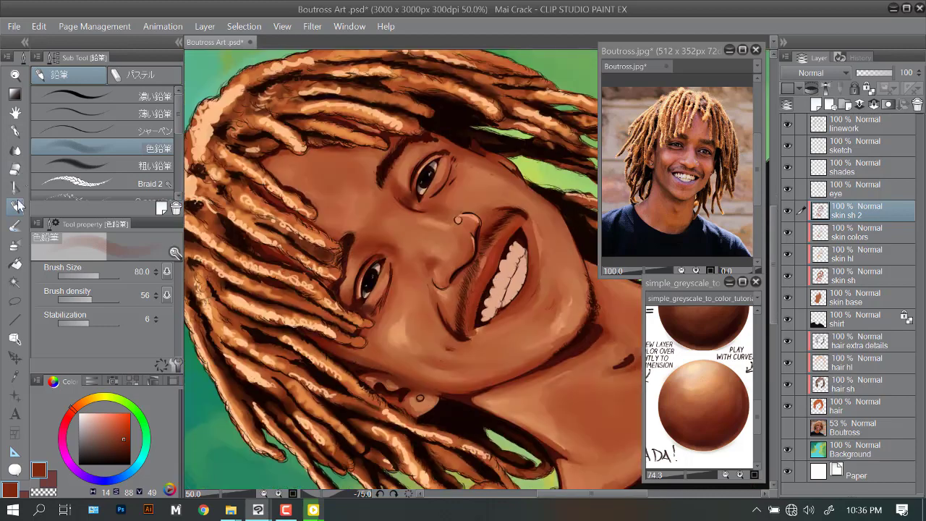
Blend the shading beneath and beside the left-hand eye with the watercolour blending tool at size 20.
key(j)
scroll(374, 248, up, 2)
drag(374, 248, 431, 172)
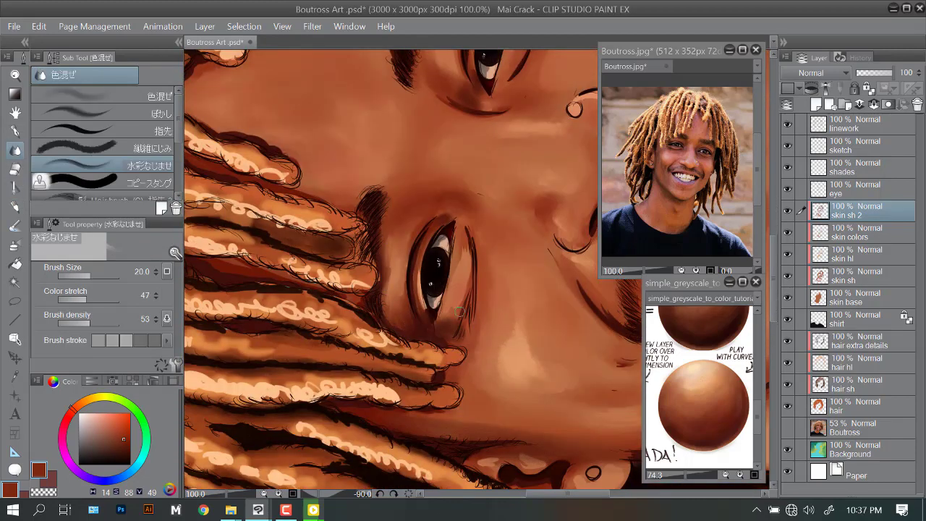
scroll(423, 407, down, 1)
Enlarge the blending tool to size 30 and smooth the shading along the cheek beside the left-hand ear.
key(asciicircum)
key(asciicircum)
key(asciicircum)
key(asciicircum)
key(asciicircum)
key(asciicircum)
key(asciicircum)
key(asciicircum)
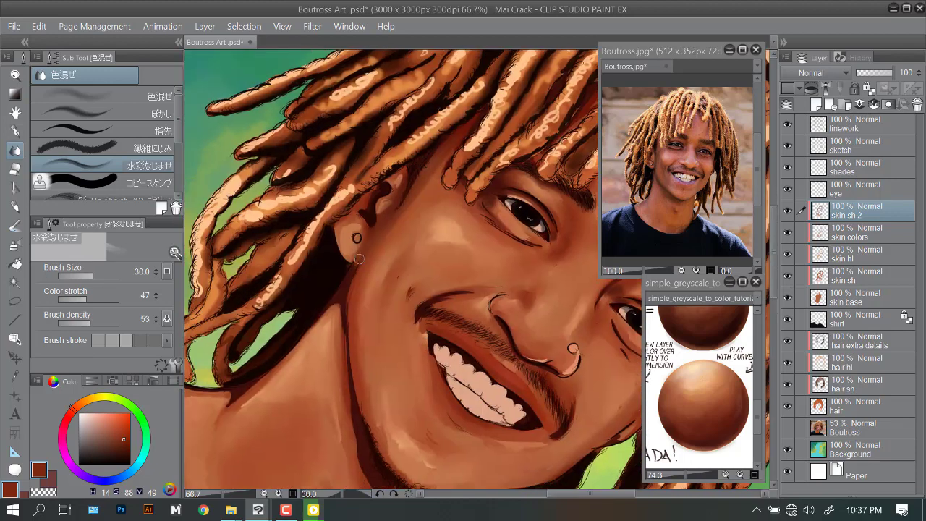
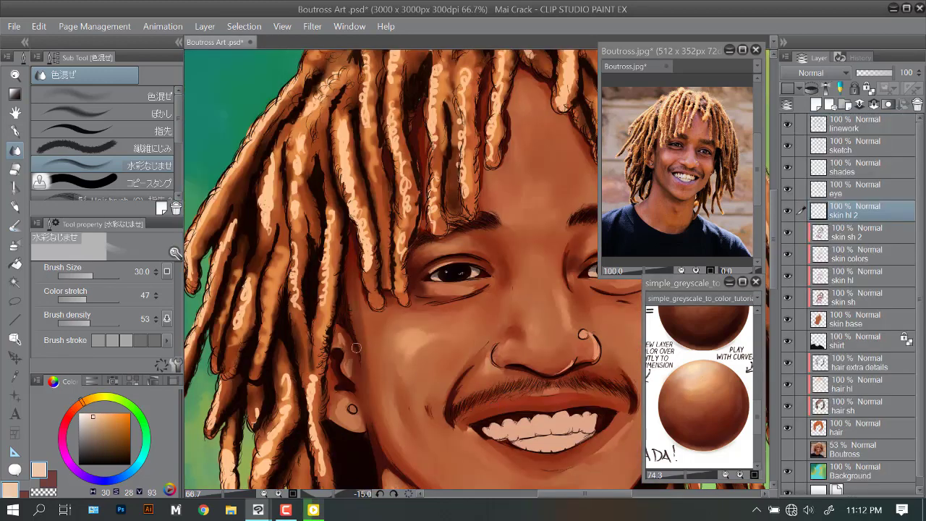
Paint pale peach highlights on the left-hand ear with the G-pen at size 20 on the skin hl 2 layer.
key(p)
key(minus)
key(minus)
key(minus)
key(minus)
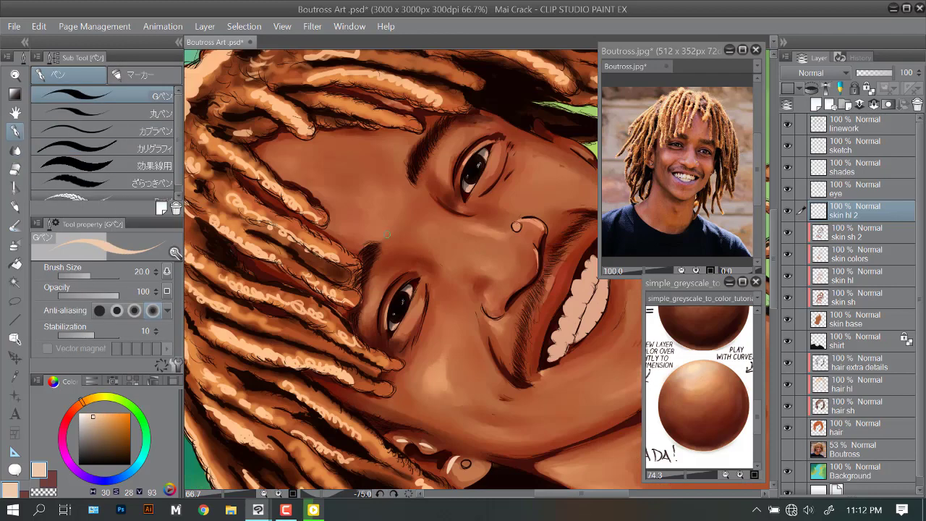
Add pale highlights to the eyelids, under the left-hand eye and below the left-hand nostril.
key(asciicircum)
key(asciicircum)
key(asciicircum)
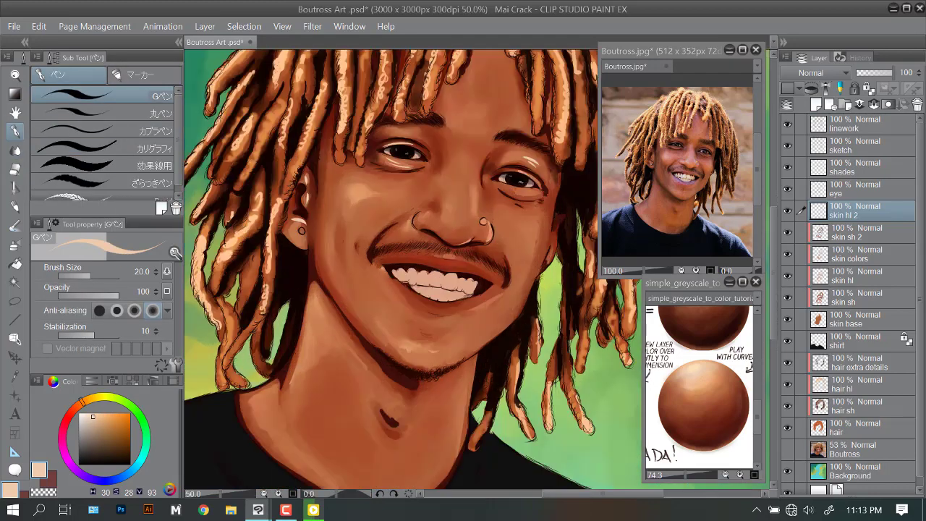
scroll(402, 226, up, 1)
key(asciicircum)
key(asciicircum)
key(asciicircum)
scroll(391, 290, down, 1)
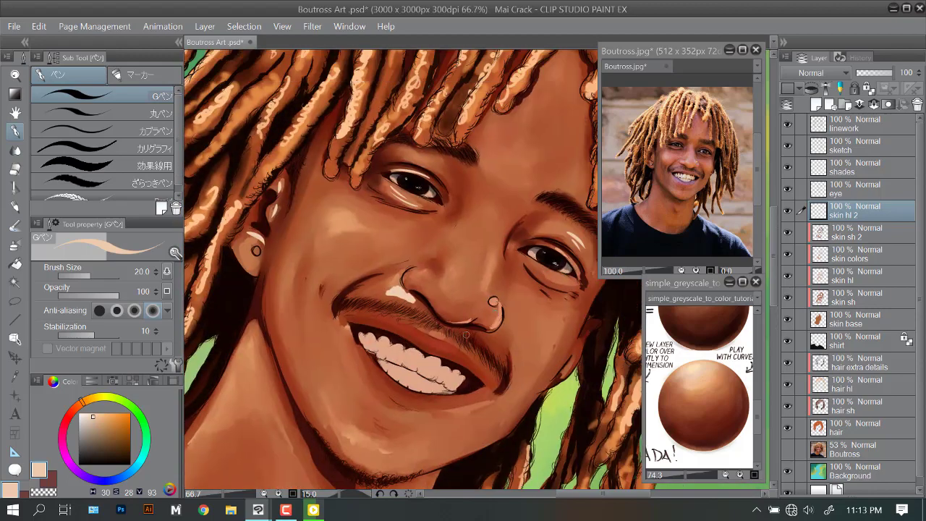
Highlight the nose bridge, the left-hand nostril wing and the inner corner of the left-hand eye.
key(minus)
key(minus)
key(minus)
scroll(403, 243, down, 1)
scroll(402, 244, up, 1)
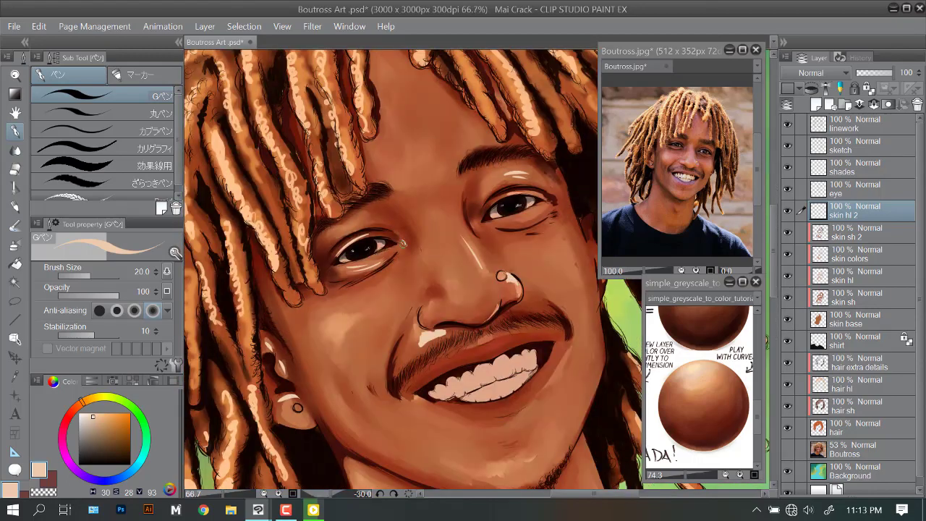
key(asciicircum)
key(asciicircum)
scroll(414, 156, down, 1)
scroll(433, 229, up, 1)
Enlarge the G-pen to size 50 and paint highlights below the mouth, on the chin and at the neck base.
key(bracketright)
key(bracketright)
key(bracketright)
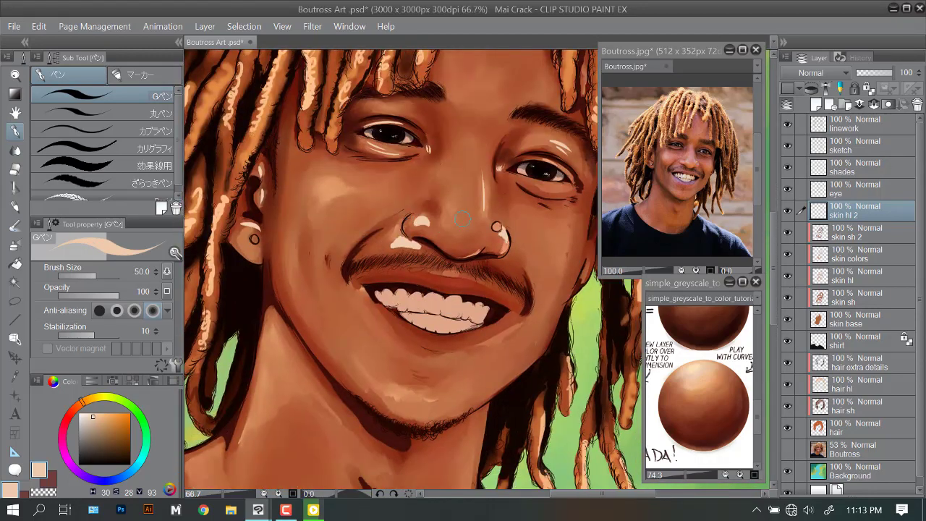
scroll(463, 219, down, 1)
key(asciicircum)
key(asciicircum)
key(asciicircum)
scroll(357, 275, down, 1)
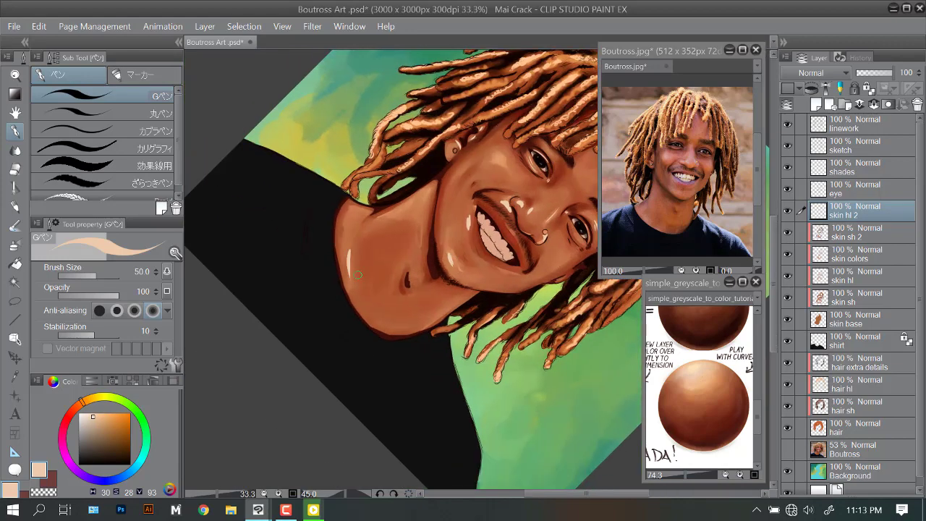
Add highlights to both cheeks and down the left-hand edge of the neck.
scroll(470, 205, up, 1)
key(minus)
key(minus)
key(minus)
key(minus)
key(minus)
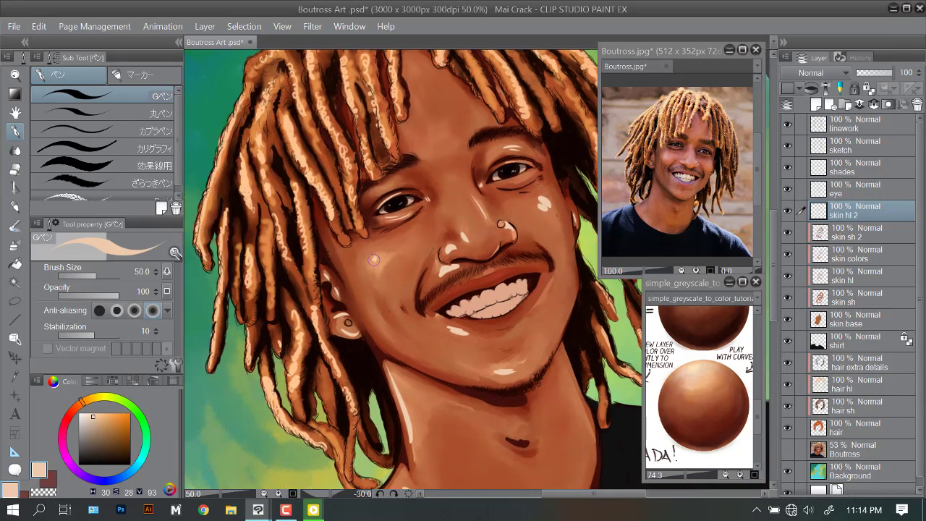
Paint highlights between the eyebrows and on the upper forehead below the hairline.
drag(512, 243, 502, 186)
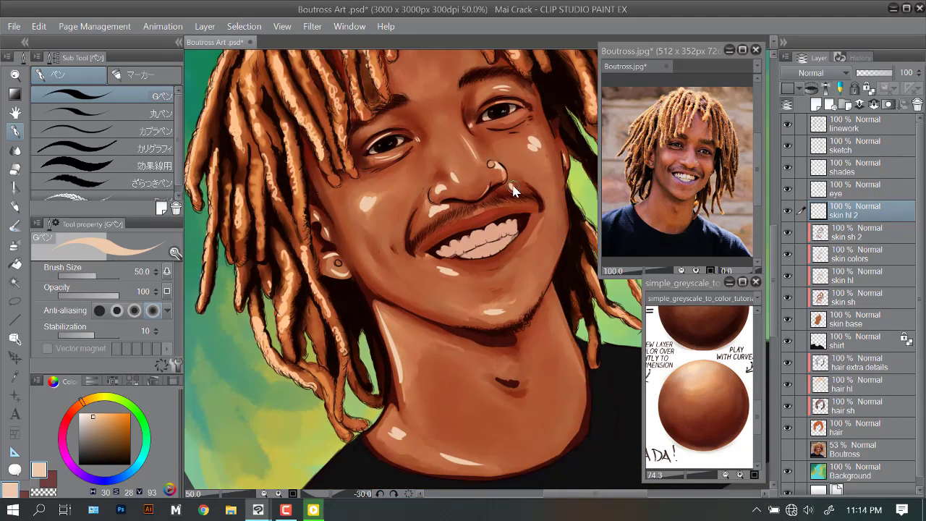
key(minus)
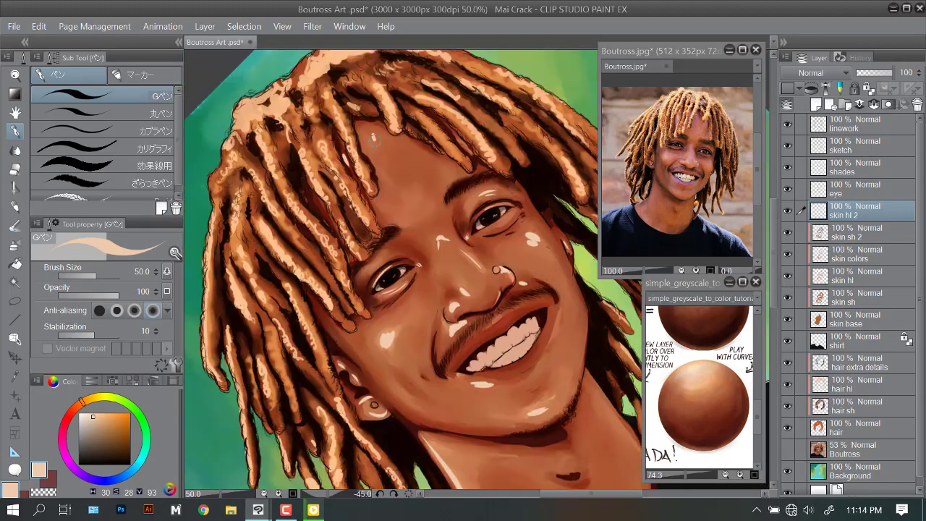
key(asciicircum)
scroll(373, 138, down, 4)
scroll(420, 188, up, 4)
Reduce the G-pen to size 25 and add small highlights along the right-hand side of the jaw.
key(bracketleft)
key(bracketleft)
key(bracketleft)
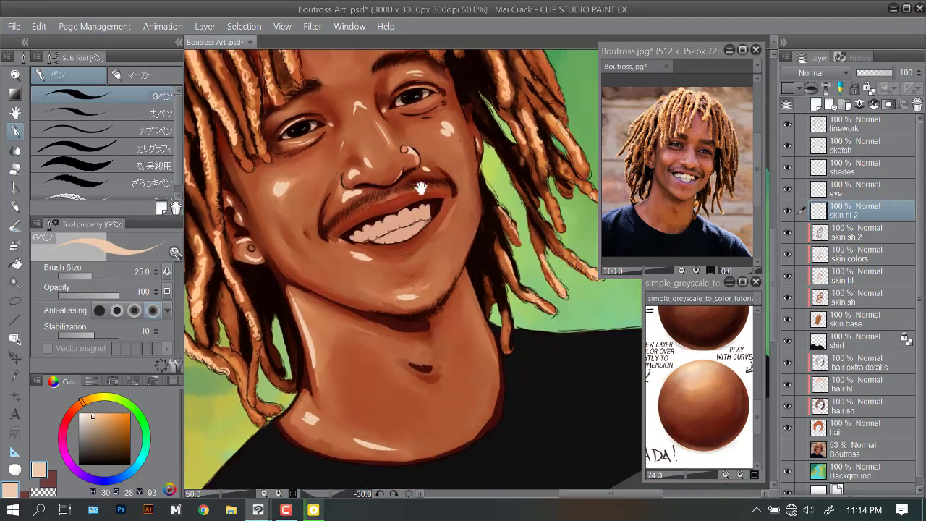
scroll(439, 215, up, 1)
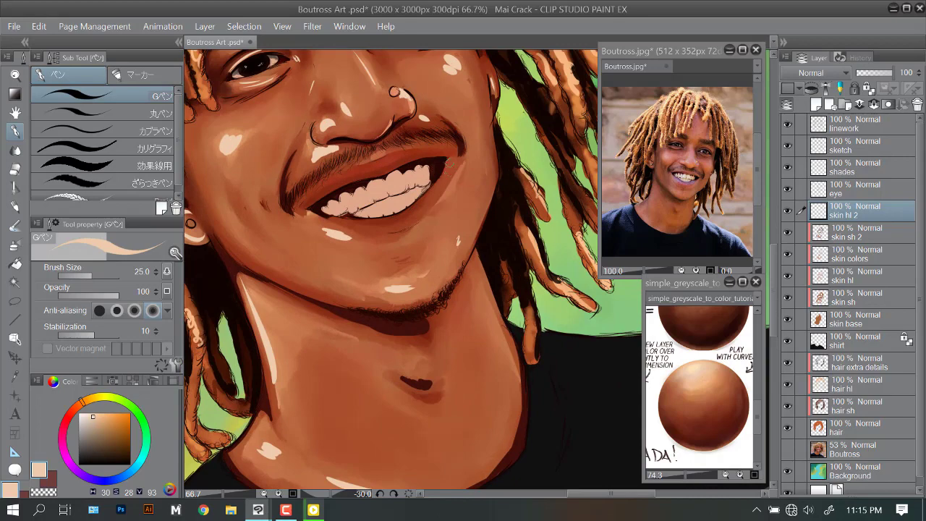
Enlarge the reference photo to 400% and shade the upper lip dark red-brown on the skin sh 2 layer with a size 17 coloured pencil.
scroll(336, 211, down, 2)
key(minus)
key(minus)
scroll(366, 195, up, 3)
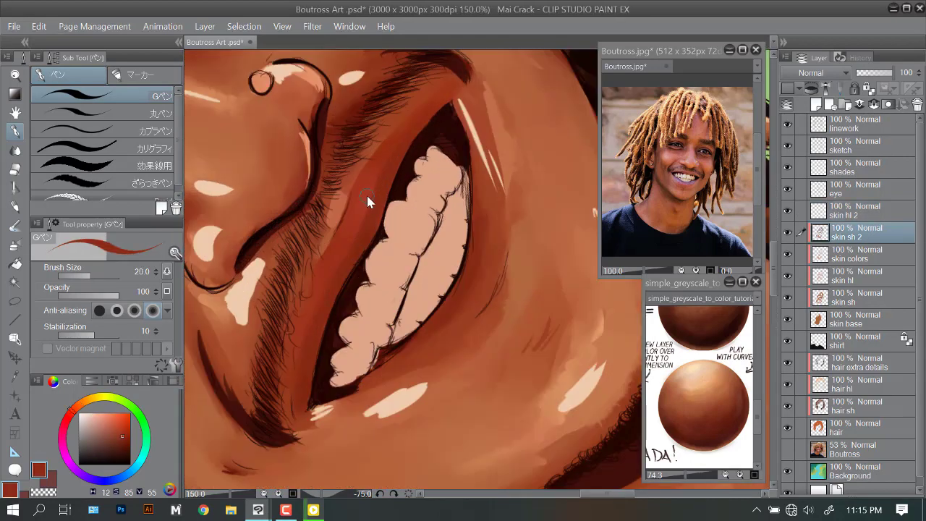
key(bracketleft)
key(bracketleft)
click(700, 173)
scroll(700, 174, up, 4)
alt+click(299, 412)
key(p)
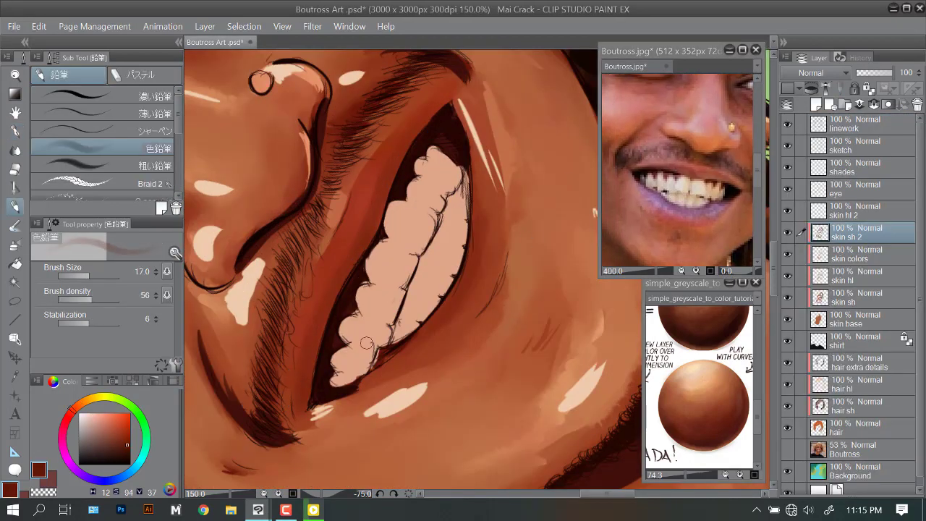
drag(312, 353, 447, 98)
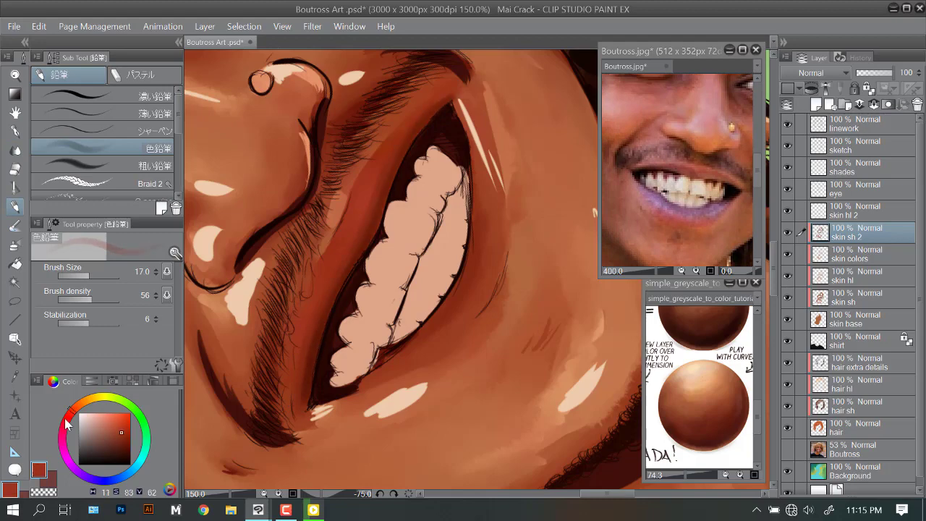
Tint the upper and lower lips muted red with the coloured pencil.
alt+click(319, 306)
alt+click(319, 297)
drag(301, 390, 312, 298)
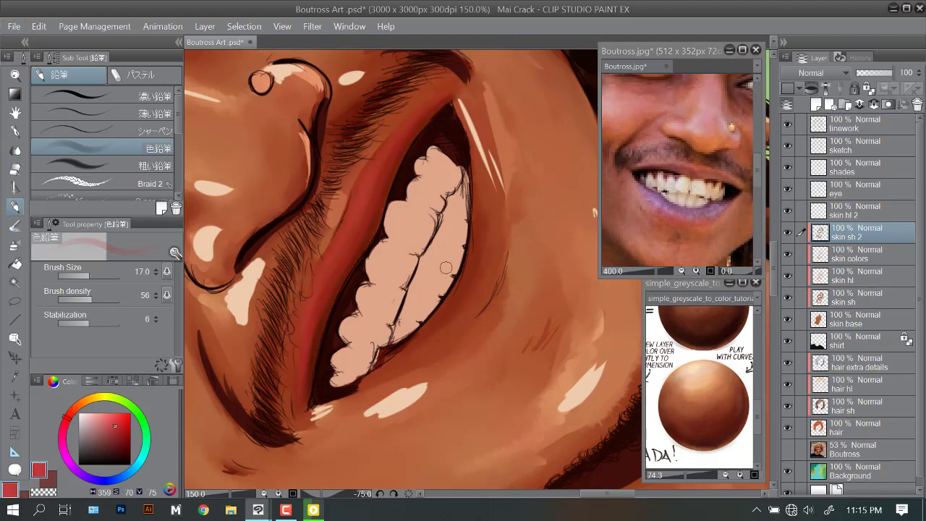
scroll(480, 245, down, 8)
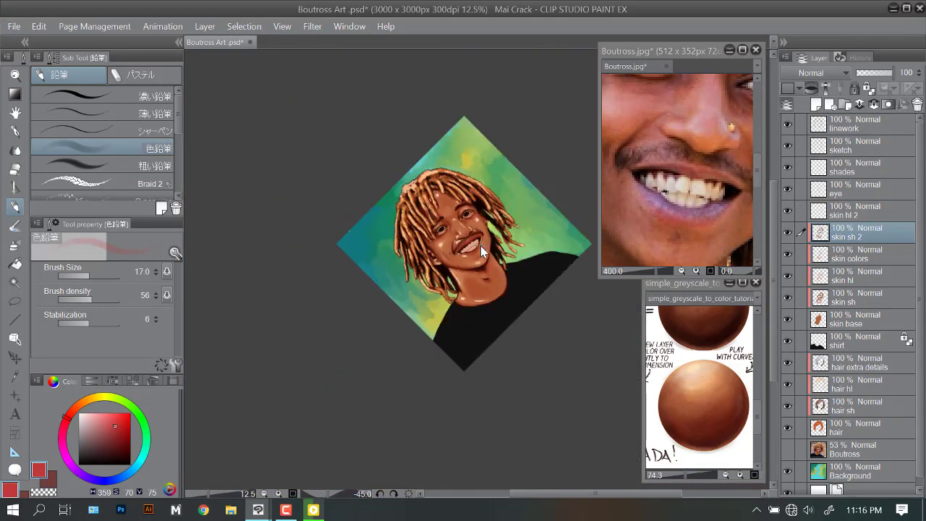
scroll(480, 245, up, 7)
alt+click(375, 349)
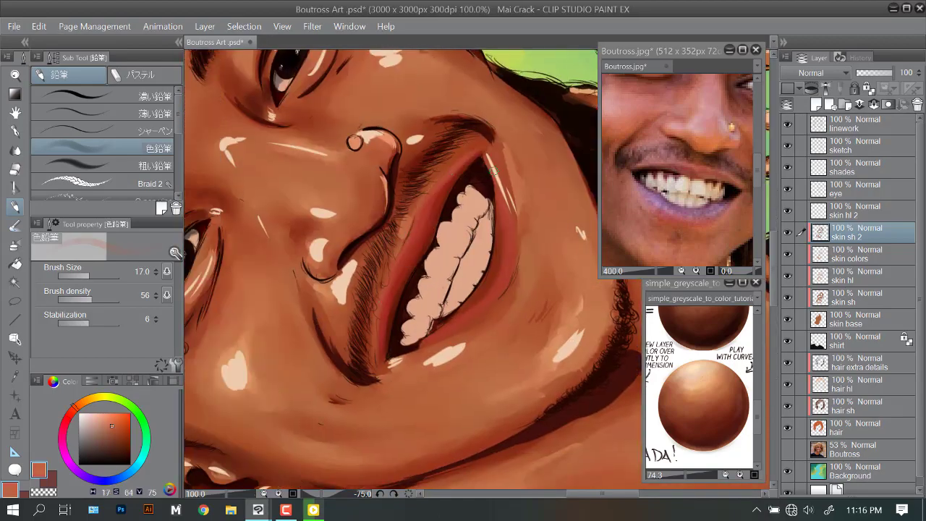
Paint the individual teeth in a pale off-white on the shades layer, keeping the edges slightly darker.
scroll(375, 349, down, 2)
click(842, 167)
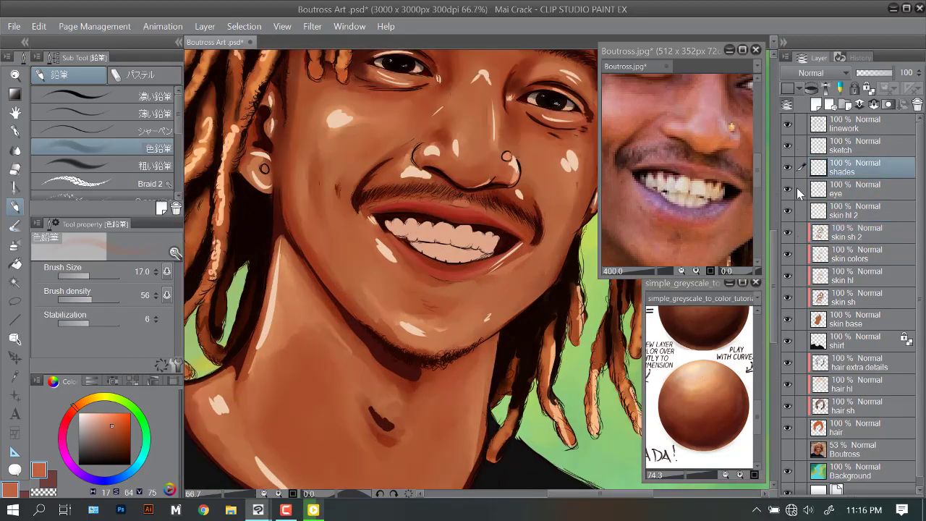
alt+click(466, 242)
scroll(466, 242, up, 3)
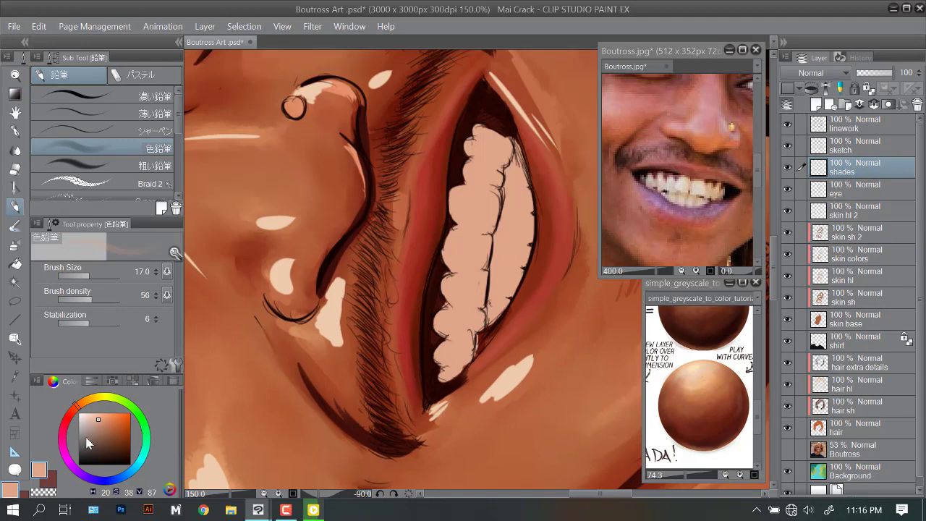
click(87, 417)
mouse_move(466, 282)
mouse_down()
mouse_move(473, 202)
mouse_move(456, 361)
mouse_move(499, 145)
mouse_move(527, 223)
mouse_move(499, 311)
mouse_move(470, 296)
mouse_move(477, 265)
mouse_move(463, 204)
mouse_move(499, 144)
mouse_move(463, 322)
mouse_move(521, 256)
mouse_move(518, 210)
mouse_move(500, 262)
mouse_up()
click(81, 415)
scroll(497, 294, down, 3)
scroll(497, 293, up, 3)
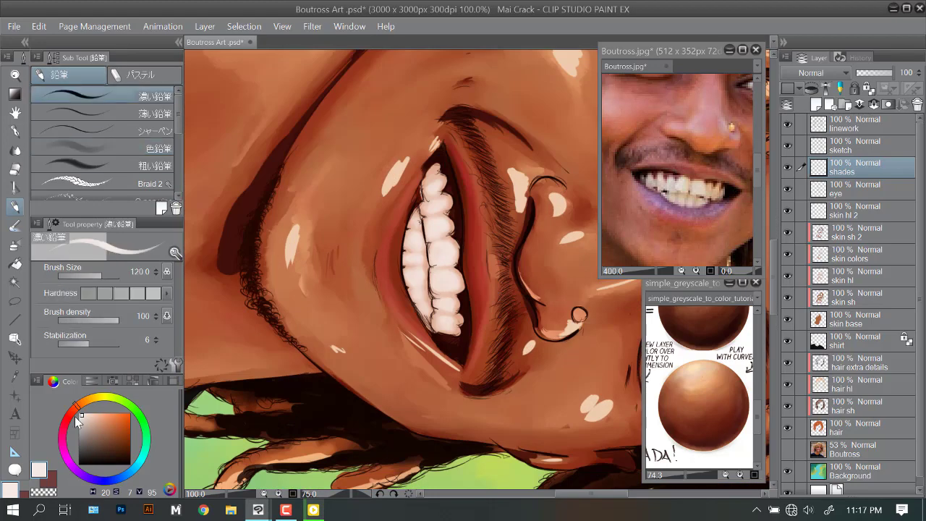
Add pure white highlights to the upper and lower teeth with the dark pencil at size 17.
drag(444, 248, 458, 268)
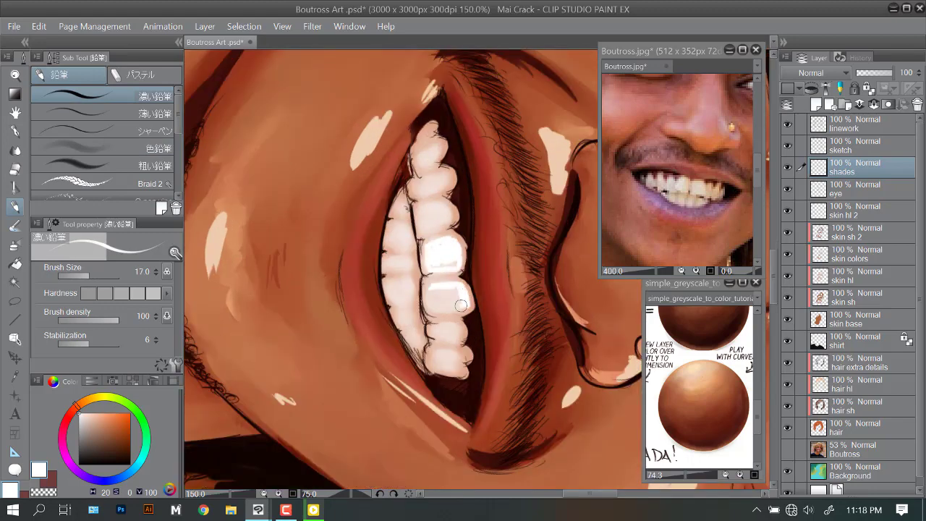
mouse_move(460, 305)
mouse_down()
mouse_move(441, 286)
mouse_move(441, 311)
mouse_up()
scroll(438, 282, down, 3)
scroll(409, 275, up, 3)
drag(406, 275, 456, 331)
drag(423, 291, 465, 341)
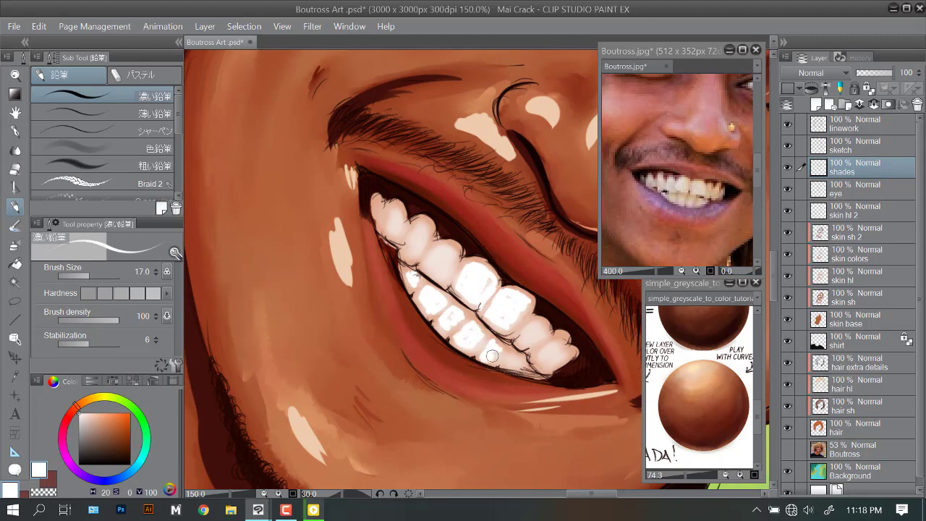
mouse_move(435, 277)
mouse_down()
mouse_move(446, 249)
mouse_move(408, 249)
mouse_move(405, 225)
mouse_up()
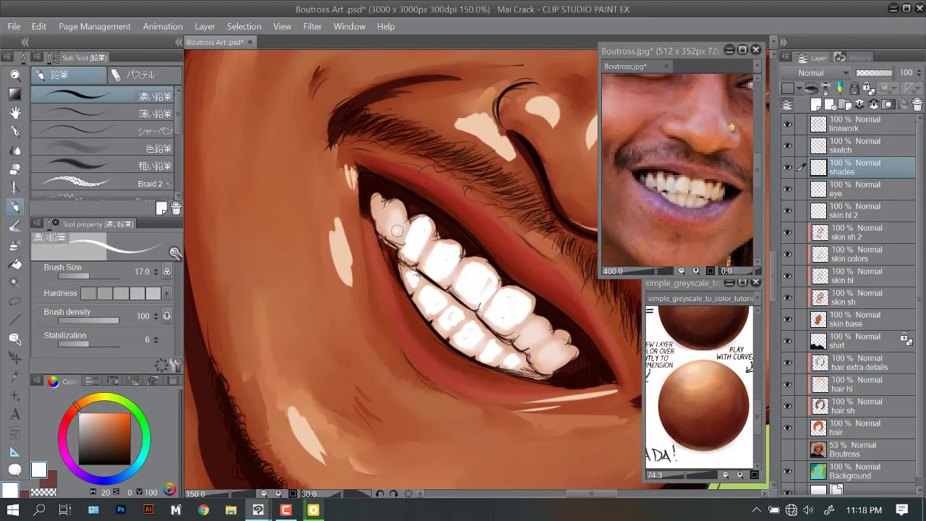
Blend the white tooth highlights into the off-white base with the fibrous bleed blender at size 17.
scroll(409, 228, down, 5)
scroll(412, 224, up, 3)
scroll(412, 224, down, 2)
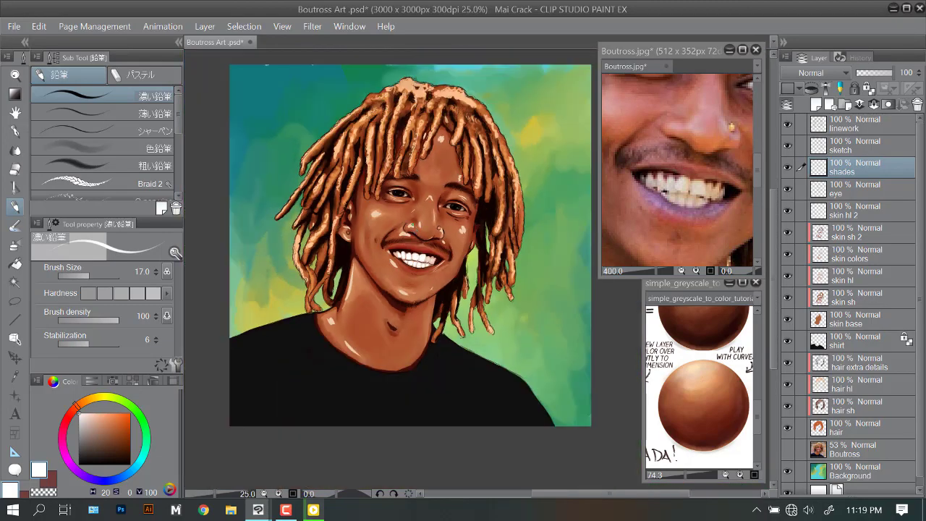
scroll(428, 258, up, 4)
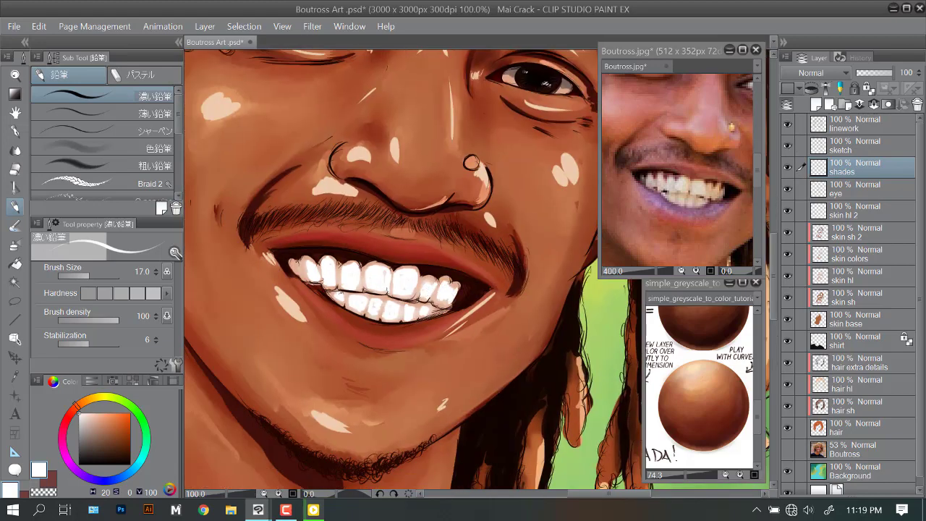
key(minus)
key(minus)
key(minus)
key(minus)
key(minus)
key(minus)
key(j)
scroll(371, 231, up, 2)
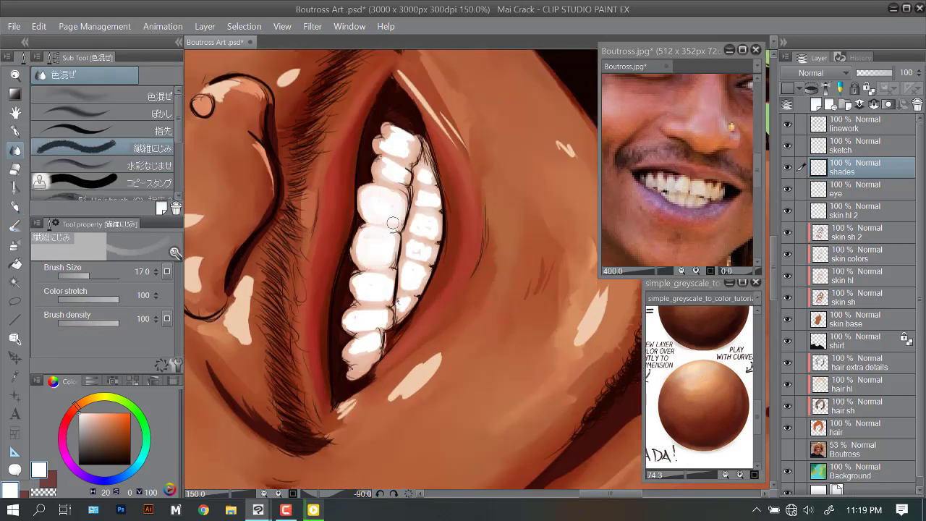
mouse_move(363, 294)
mouse_down()
mouse_move(369, 333)
mouse_move(360, 360)
mouse_up()
mouse_move(418, 277)
mouse_down()
mouse_move(420, 195)
mouse_move(390, 171)
mouse_move(398, 138)
mouse_up()
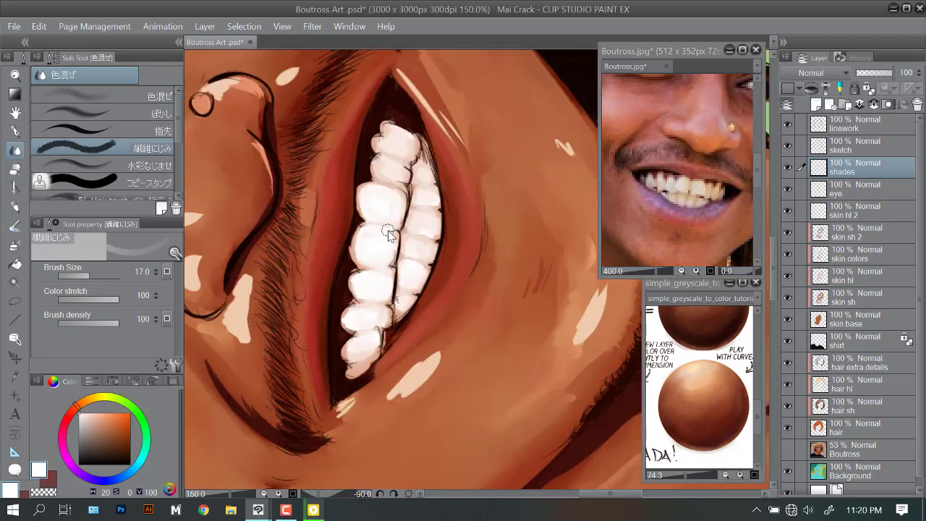
Paint dark red gums between the upper teeth with the dark pencil at size 8, and sample a lighter pink for them.
scroll(359, 300, up, 1)
alt+click(352, 335)
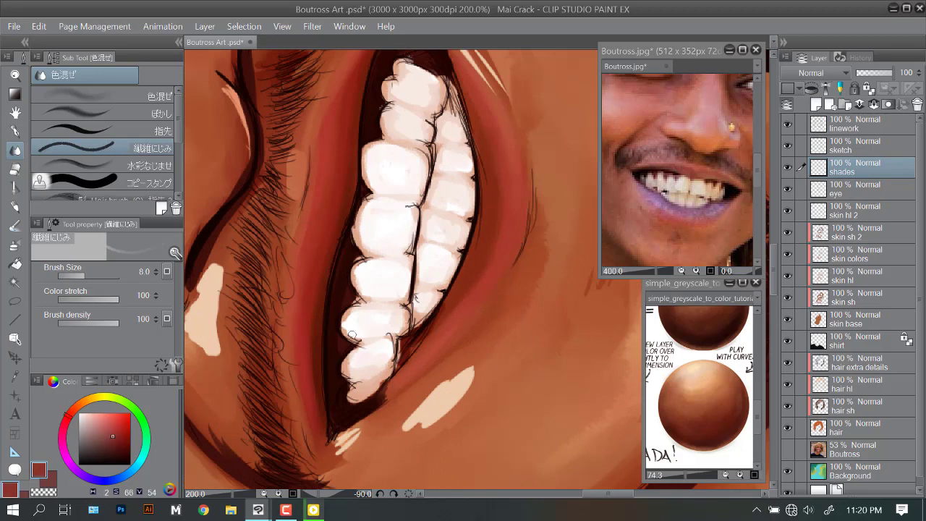
click(13, 208)
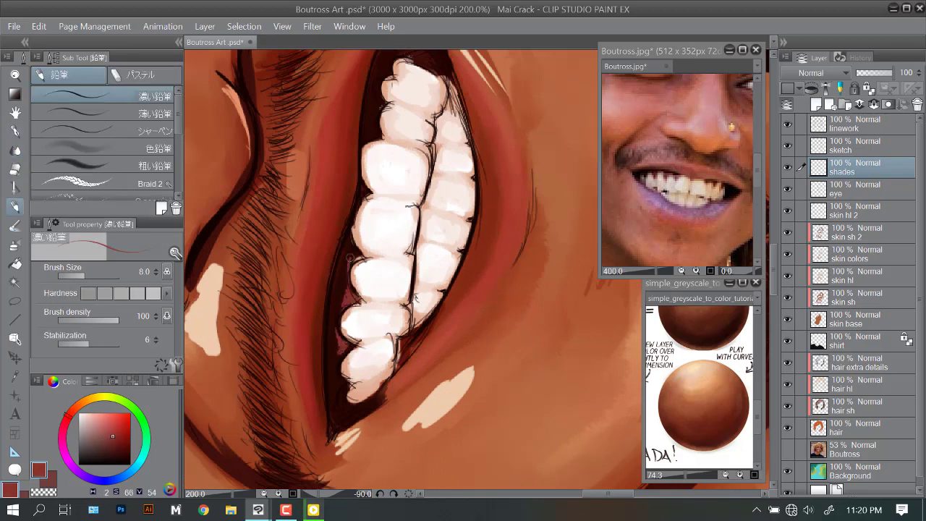
drag(377, 123, 381, 267)
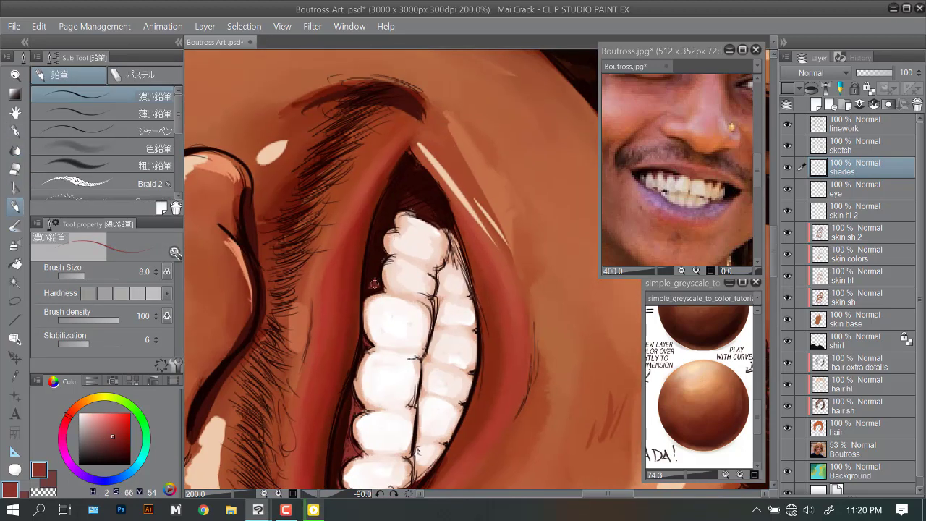
scroll(391, 216, down, 1)
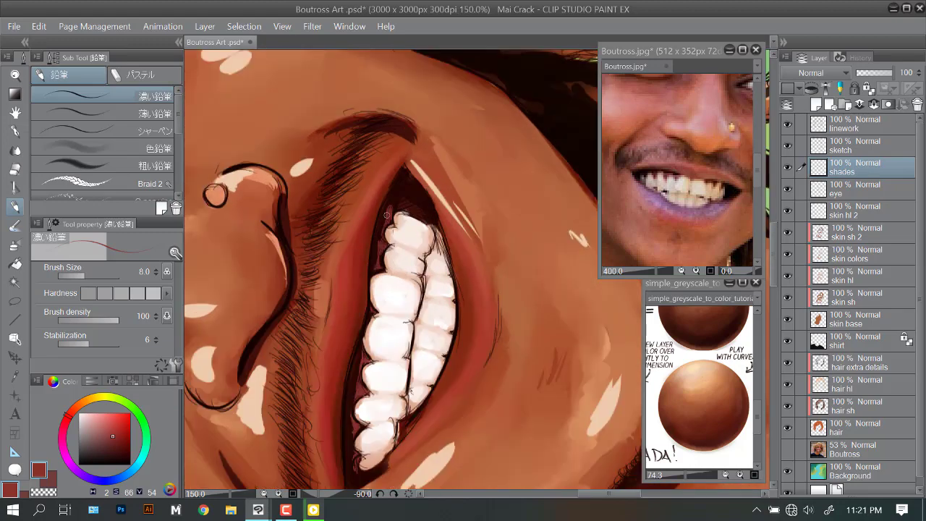
alt+click(386, 217)
scroll(390, 217, down, 5)
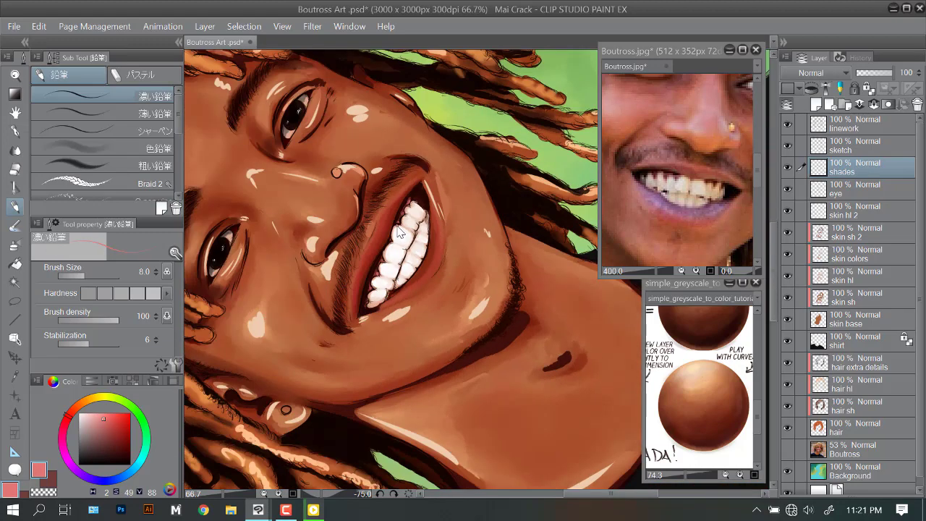
Soften the cheek, chin and neck highlights on the skin hl 2 layer with the watercolour blender at size 50.
key(-)
key(-)
scroll(390, 217, up, 2)
click(843, 233)
click(839, 211)
key(j)
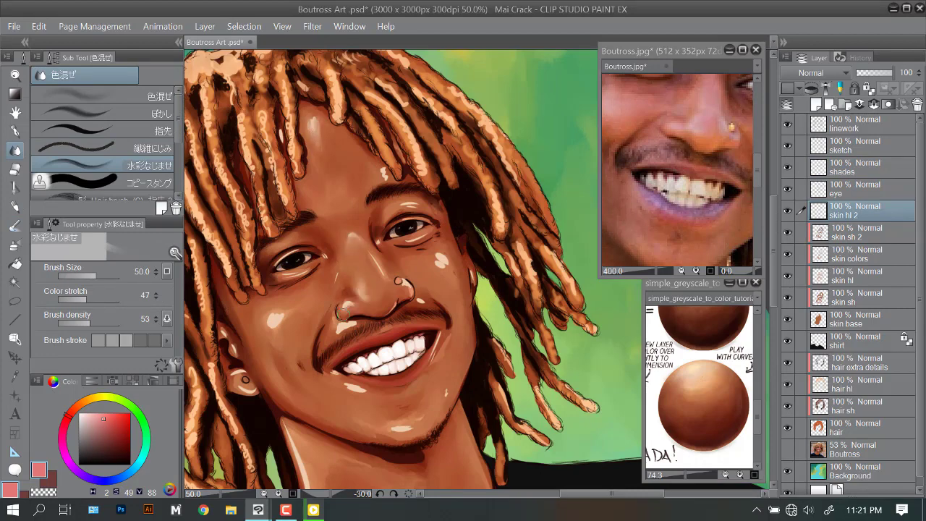
key(-)
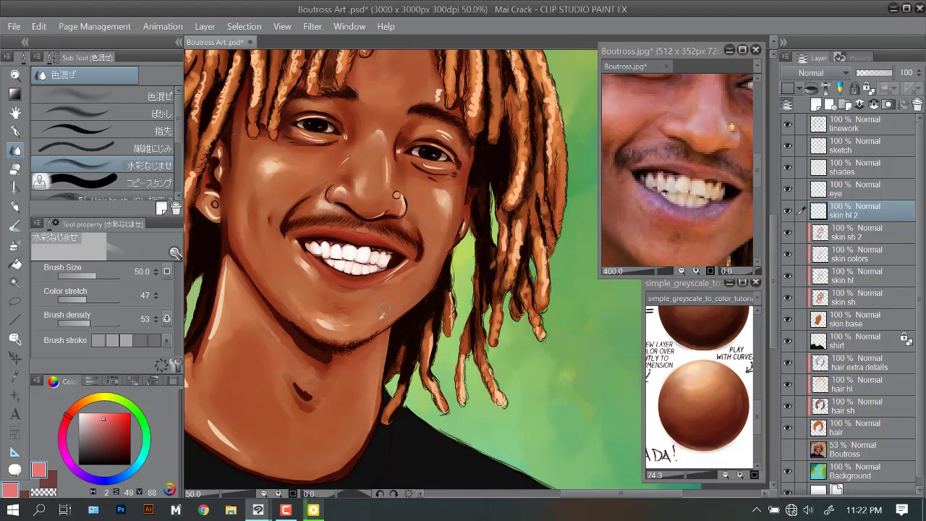
key(-)
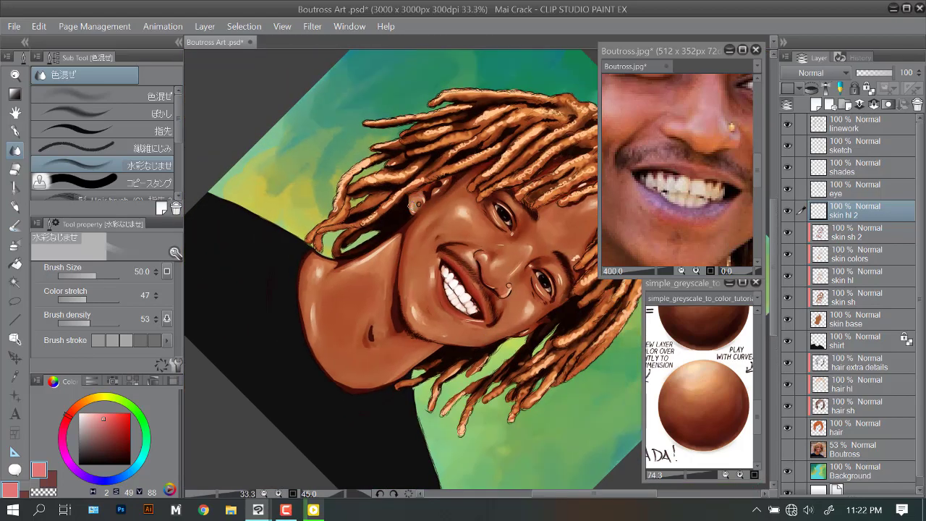
Blend the smaller highlights on the forehead, nose and around the mouth with the watercolour blender at size 17.
scroll(418, 206, up, 3)
ctrl+shift+click(418, 210)
scroll(434, 199, down, 1)
key(-)
key(-)
key(-)
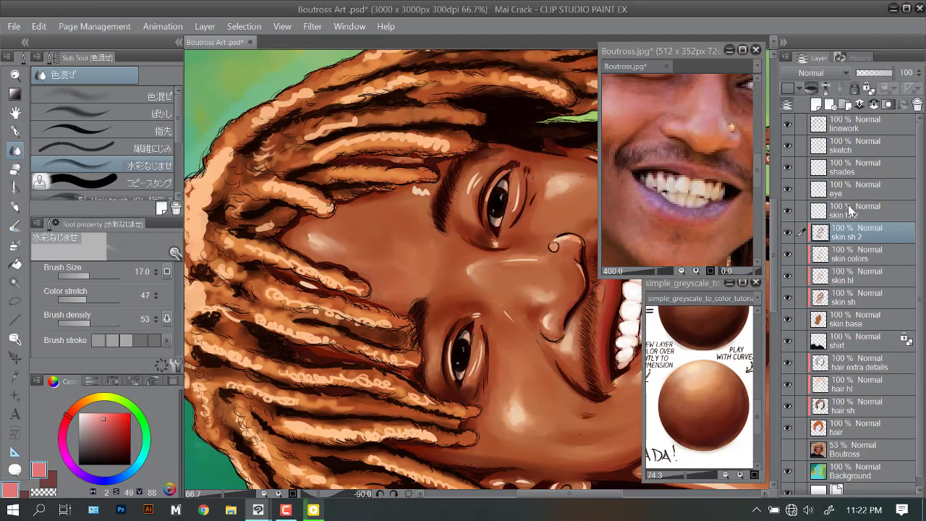
ctrl+shift+click(434, 202)
ctrl+shift+click(434, 201)
drag(637, 261, 506, 242)
scroll(423, 226, down, 2)
drag(423, 226, 429, 303)
scroll(429, 303, up, 4)
Darken the mouth's inner corners with near-black using the dark pencil at size 15, working on the skin sh 2 layer.
ctrl+shift+click(429, 303)
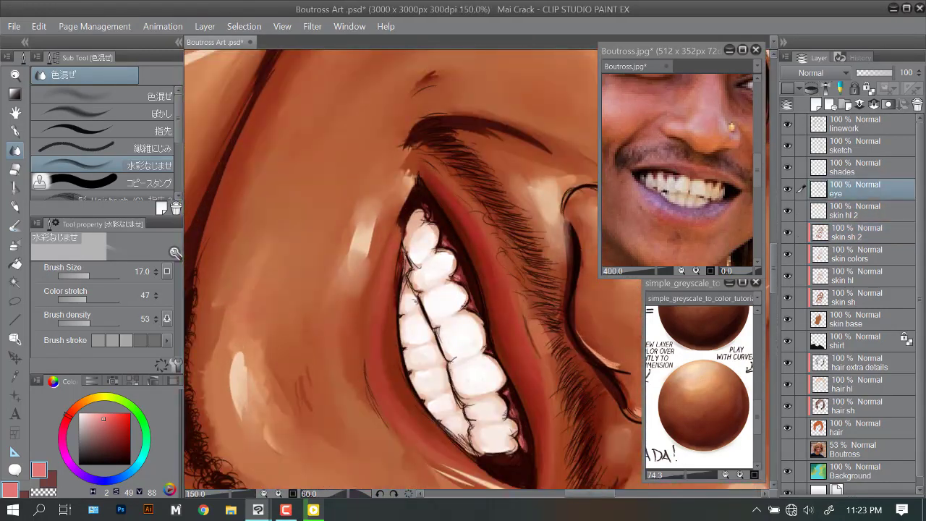
scroll(392, 267, down, 2)
drag(392, 268, 438, 195)
key(p)
scroll(439, 195, up, 2)
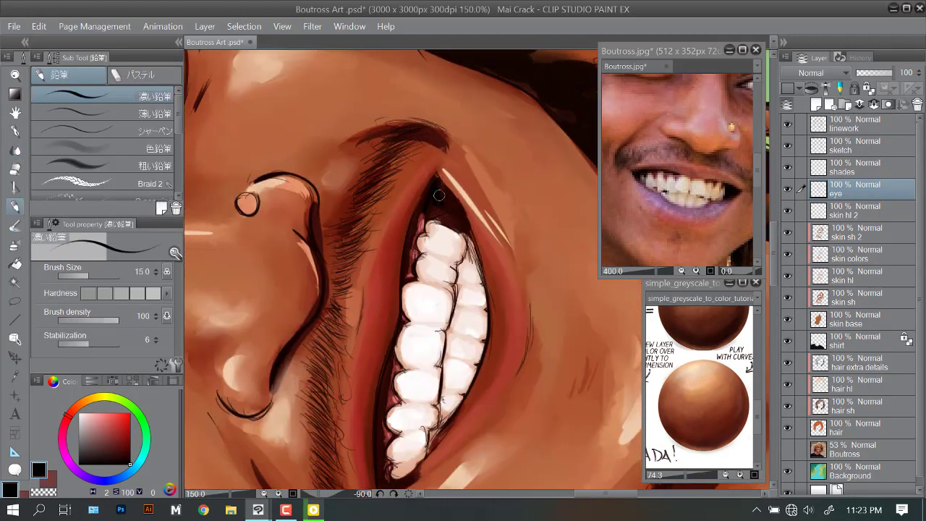
scroll(379, 367, down, 3)
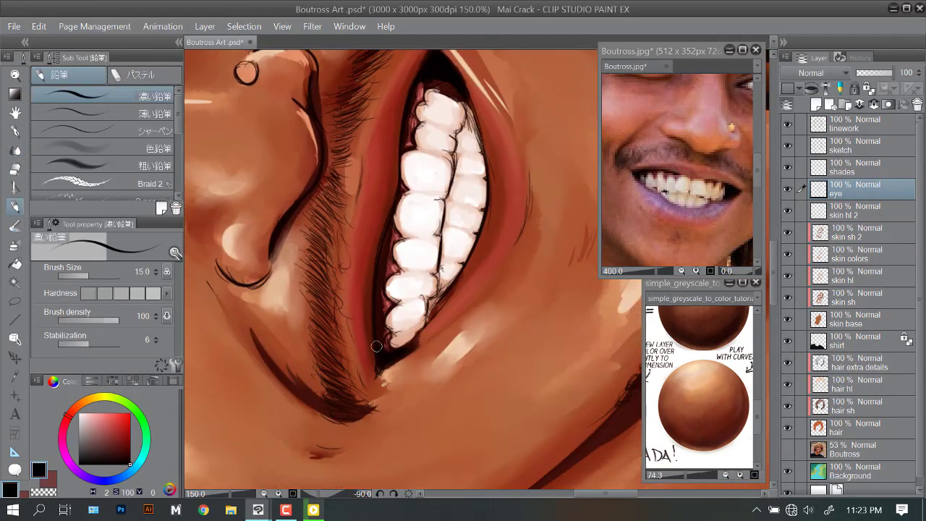
key(alt+bracketleft)
key(alt+bracketleft)
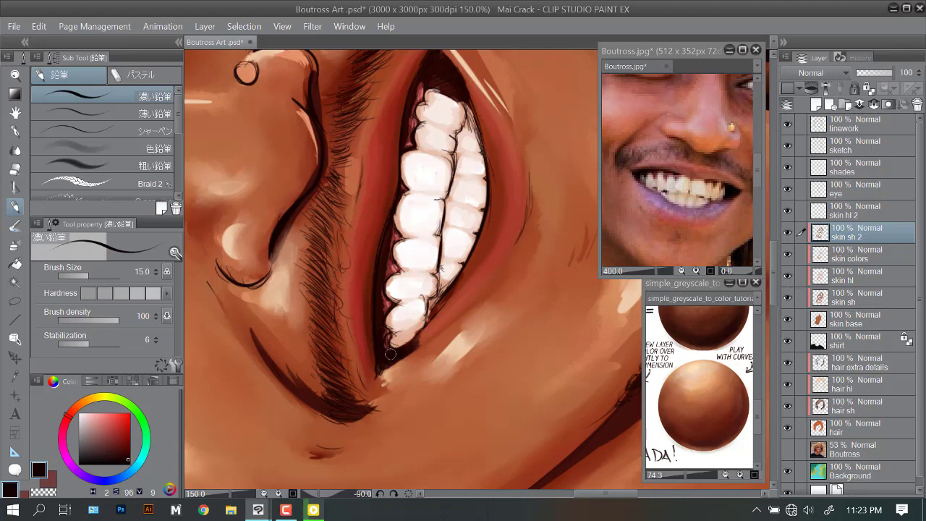
scroll(387, 230, up, 2)
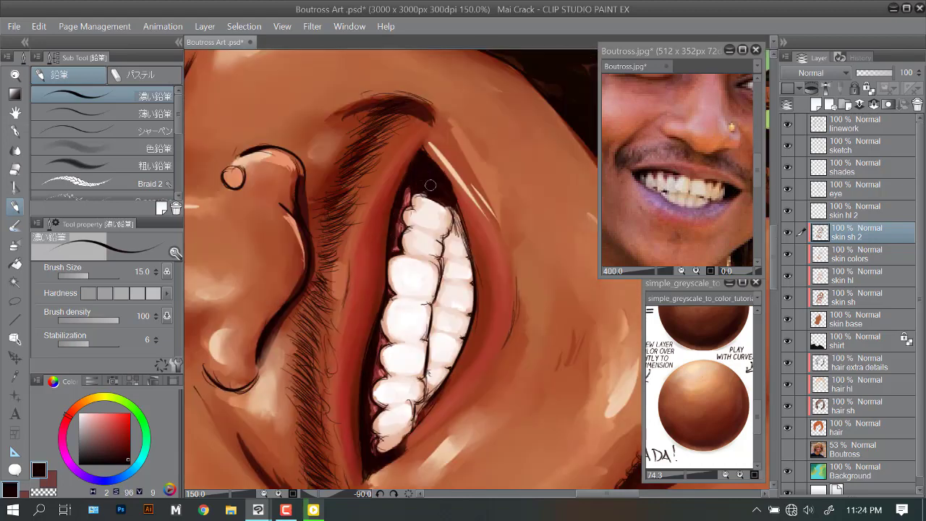
key(ctrl+minus)
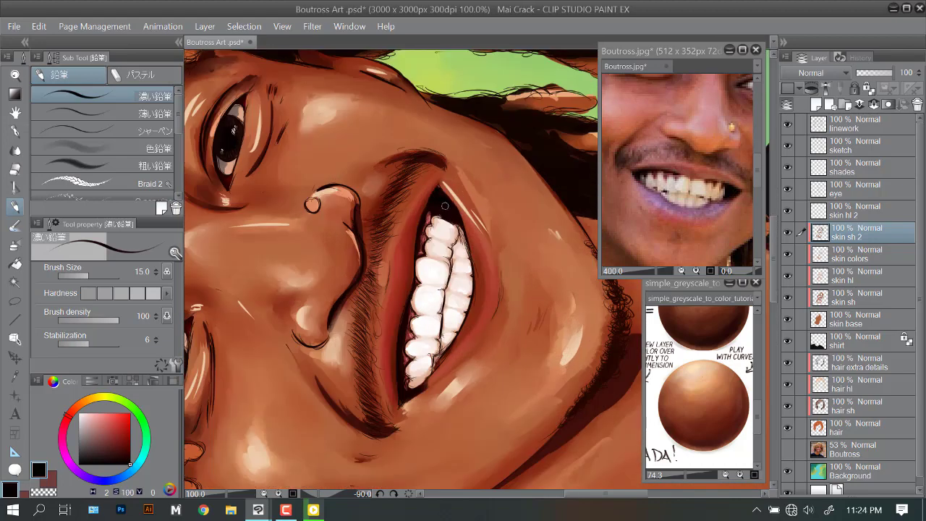
Lock the sketch layer's transparent pixels and soften the tooth outlines with a greyish-brown pencil at size 60.
key(ctrl+0)
key(ctrl+plus)
key(ctrl+plus)
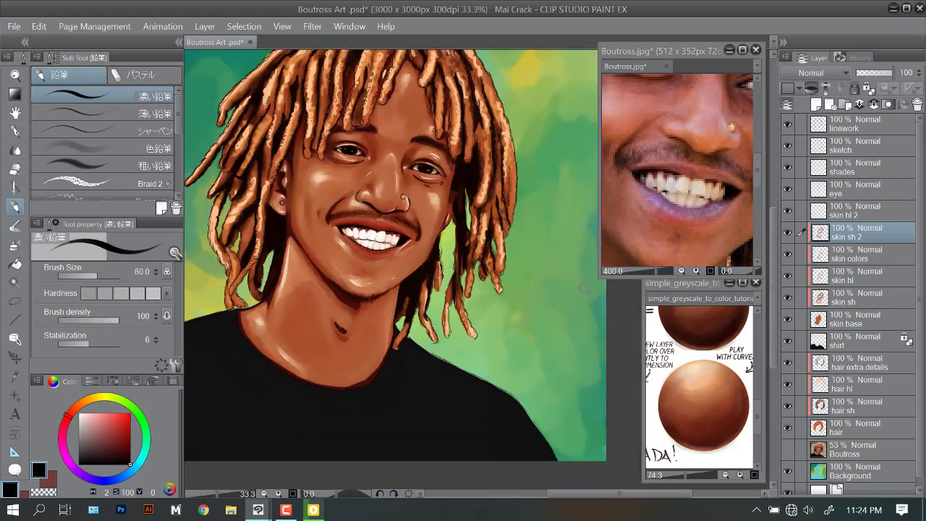
click(792, 148)
scroll(304, 210, up, 2)
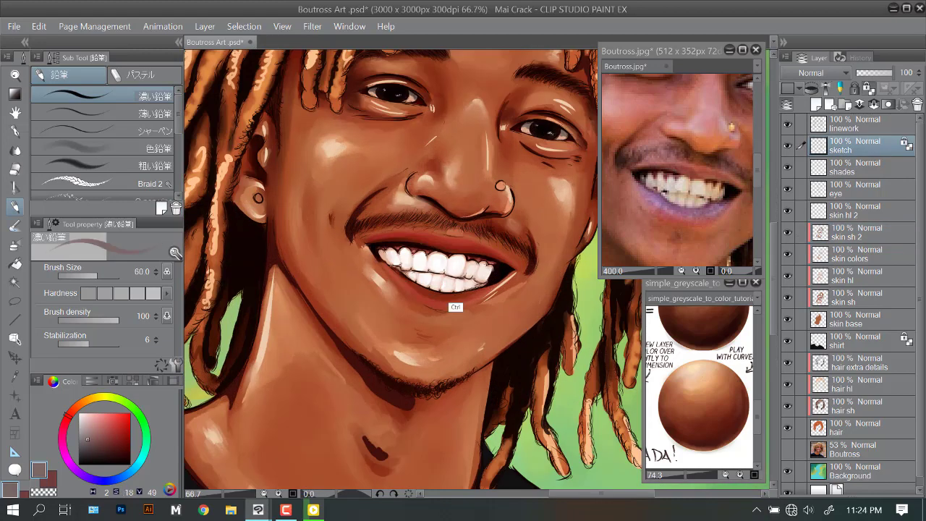
scroll(397, 257, down, 3)
scroll(392, 310, up, 1)
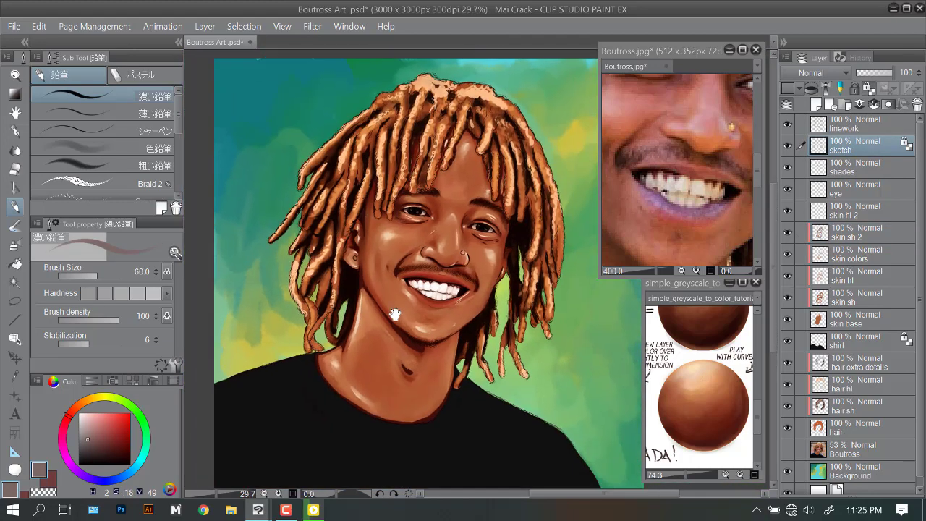
Add a clipped layer named "shirt sh" above the shirt layer and set up a dark grey coloured pencil at size 170.
click(847, 340)
click(816, 104)
double_click(843, 345)
text(shirt sh)
key(Return)
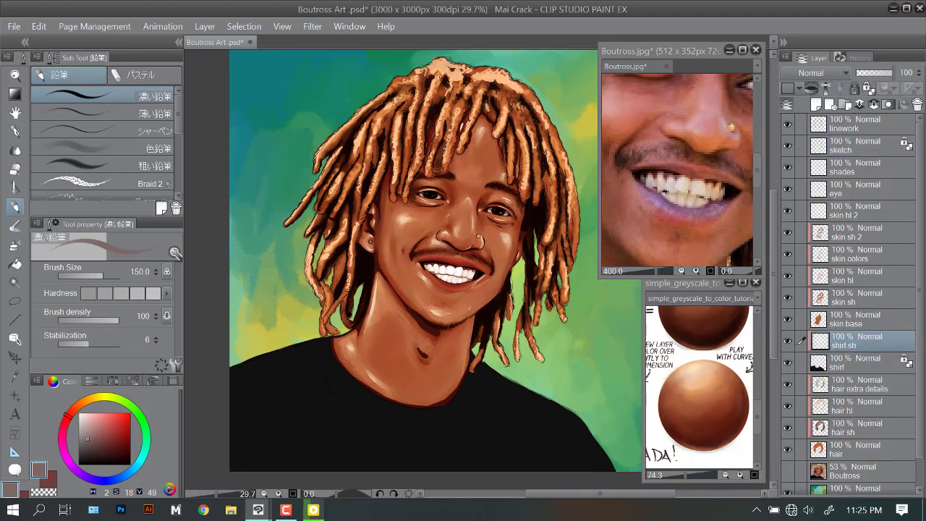
scroll(346, 303, down, 1)
key(period)
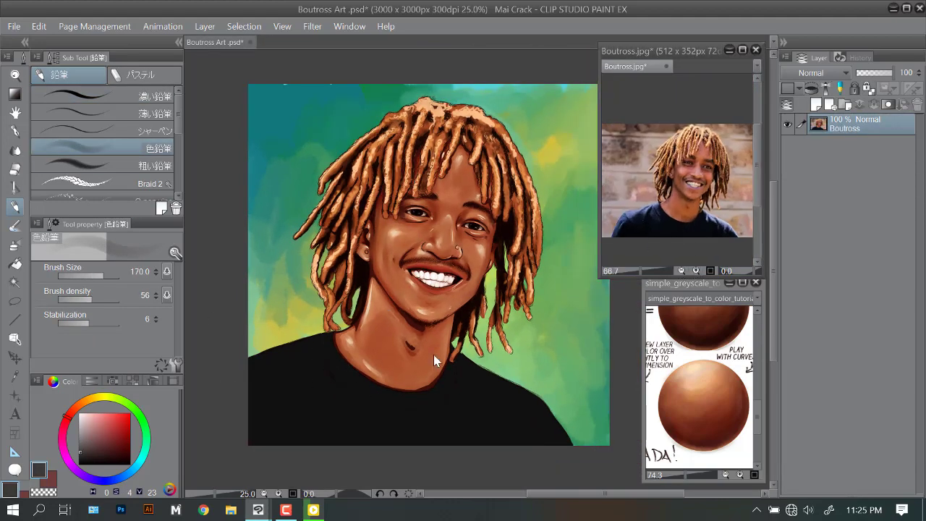